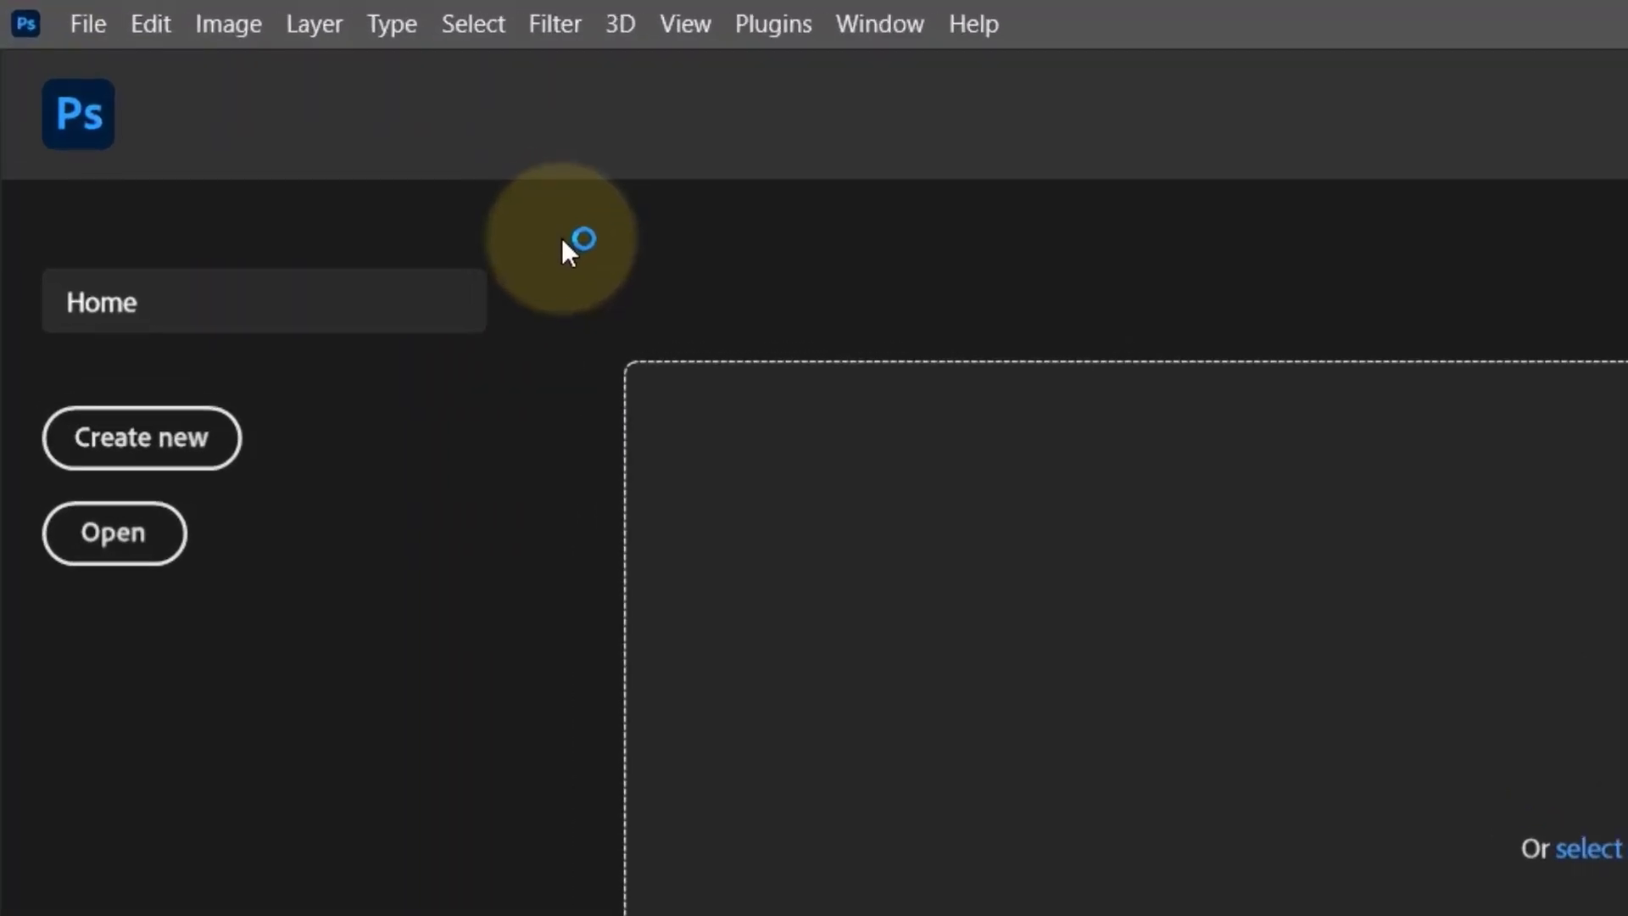
Step: Create a new document 1080 pixels wide and 1080 pixels high at 300 pixels/inch, in RGB Color with a white background
{"action": "left_click", "coordinate": [96, 22]}
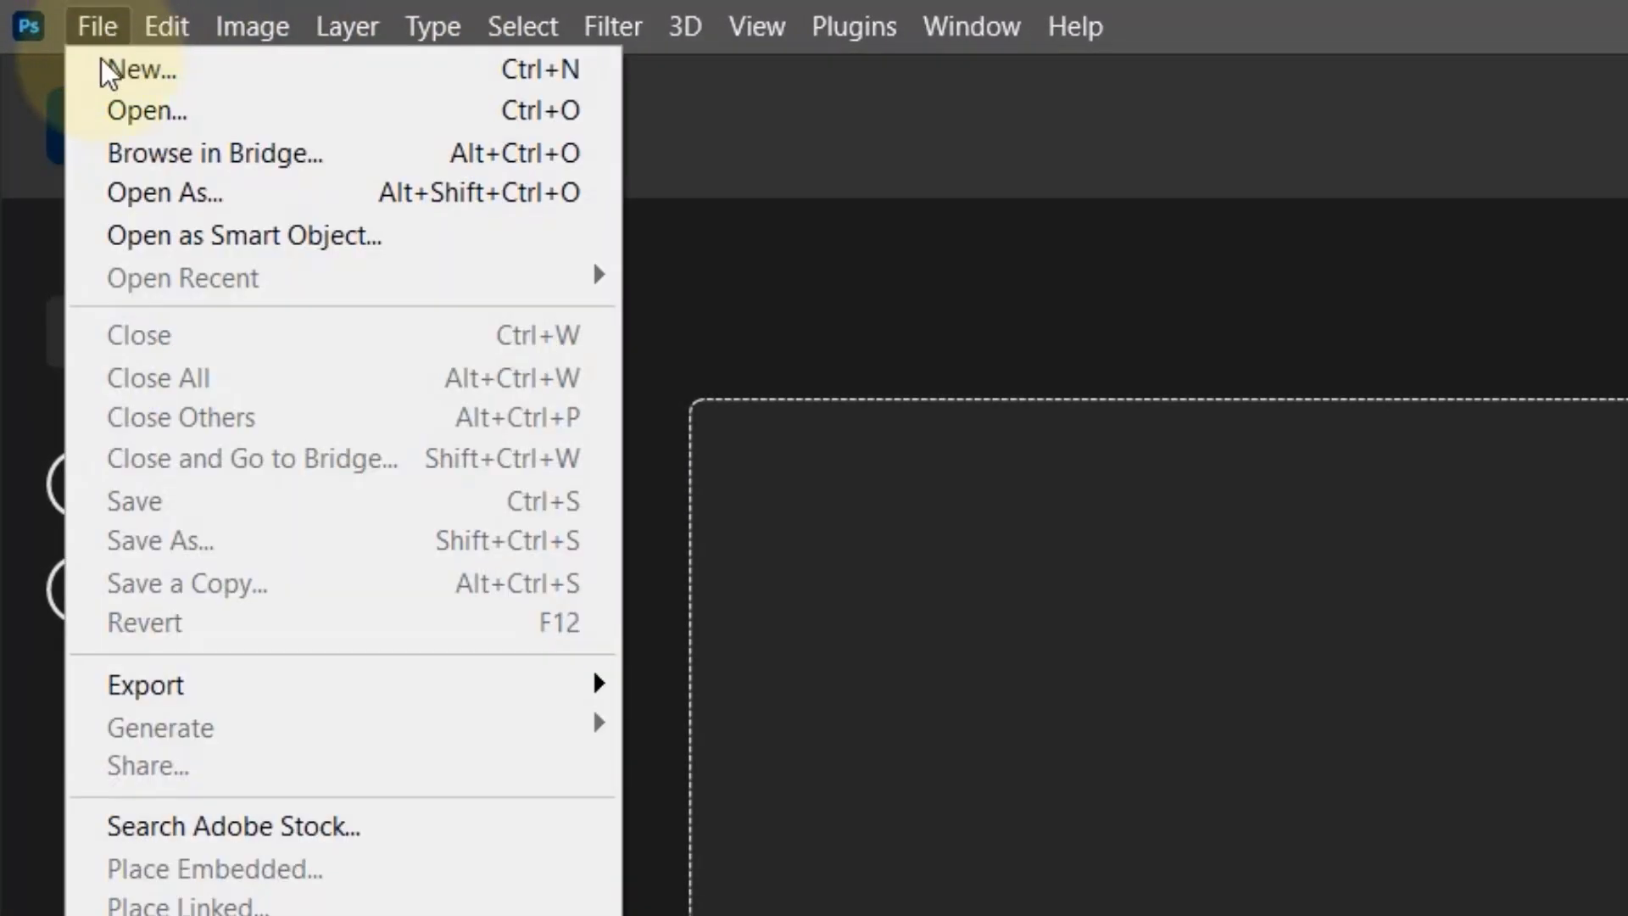
{"action": "left_click", "coordinate": [164, 85]}
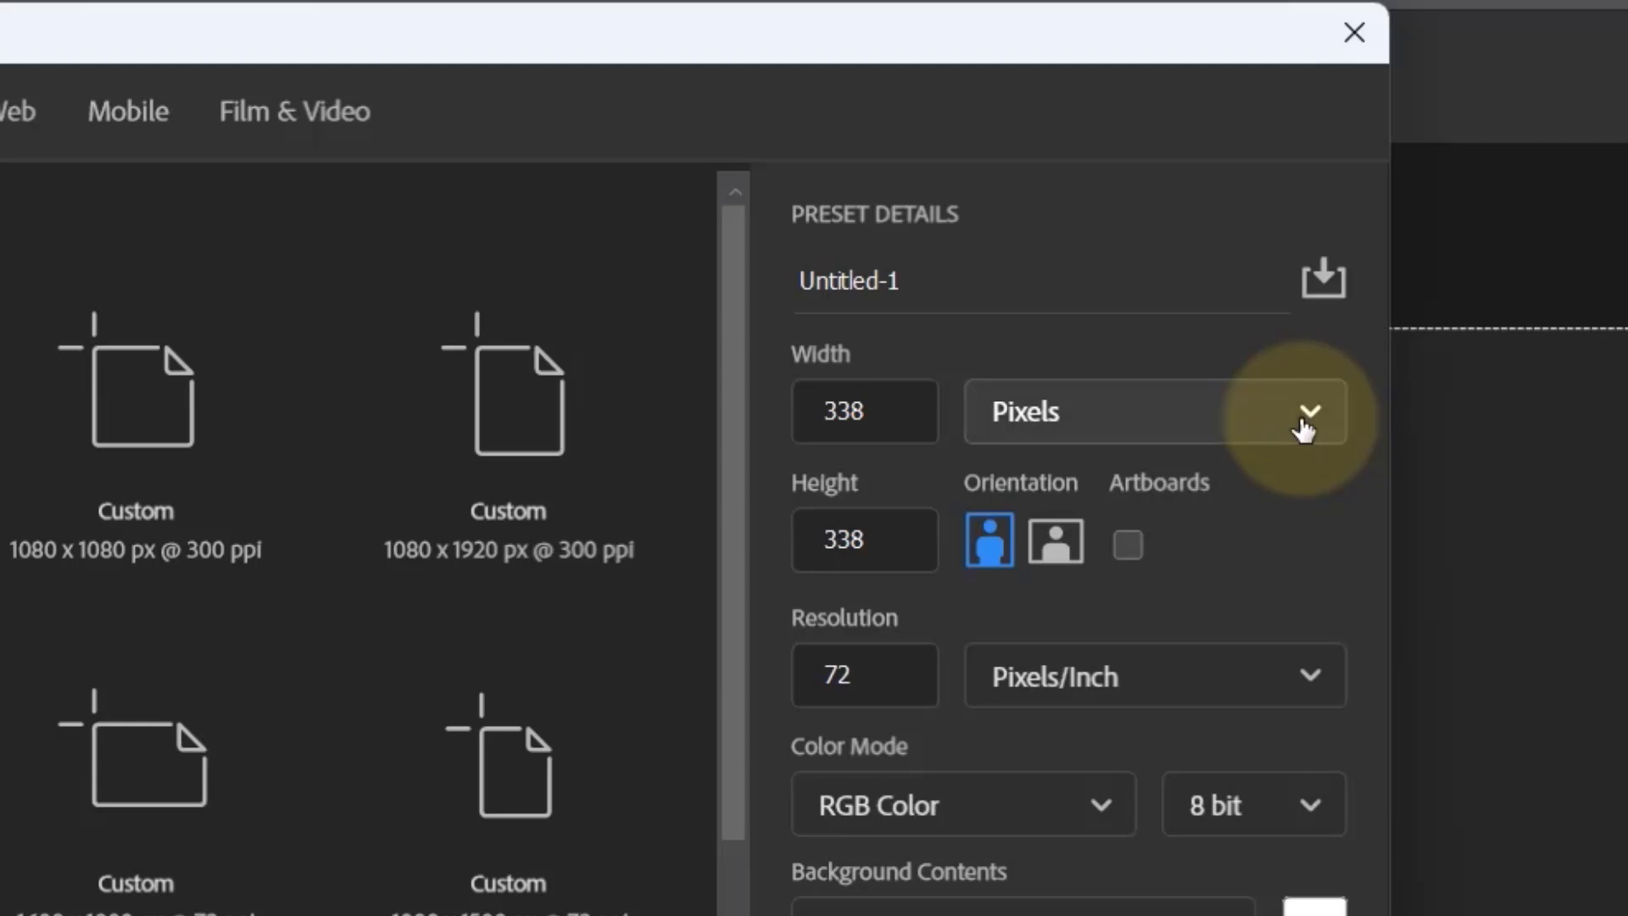
{"action": "left_click", "coordinate": [1303, 426]}
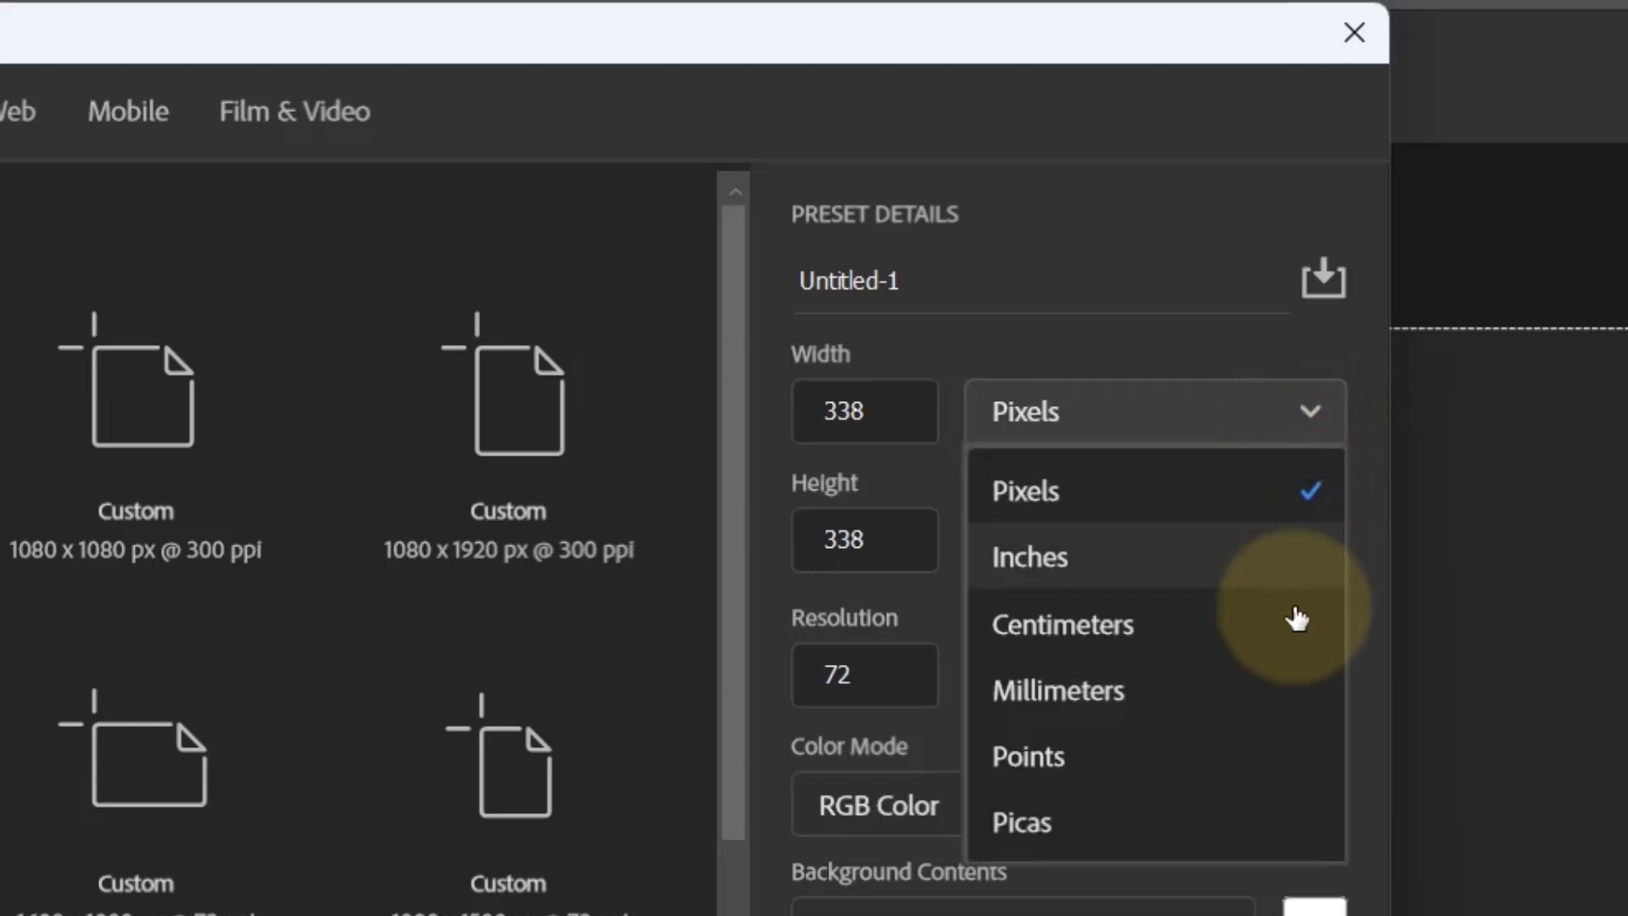
{"action": "left_click", "coordinate": [1243, 501]}
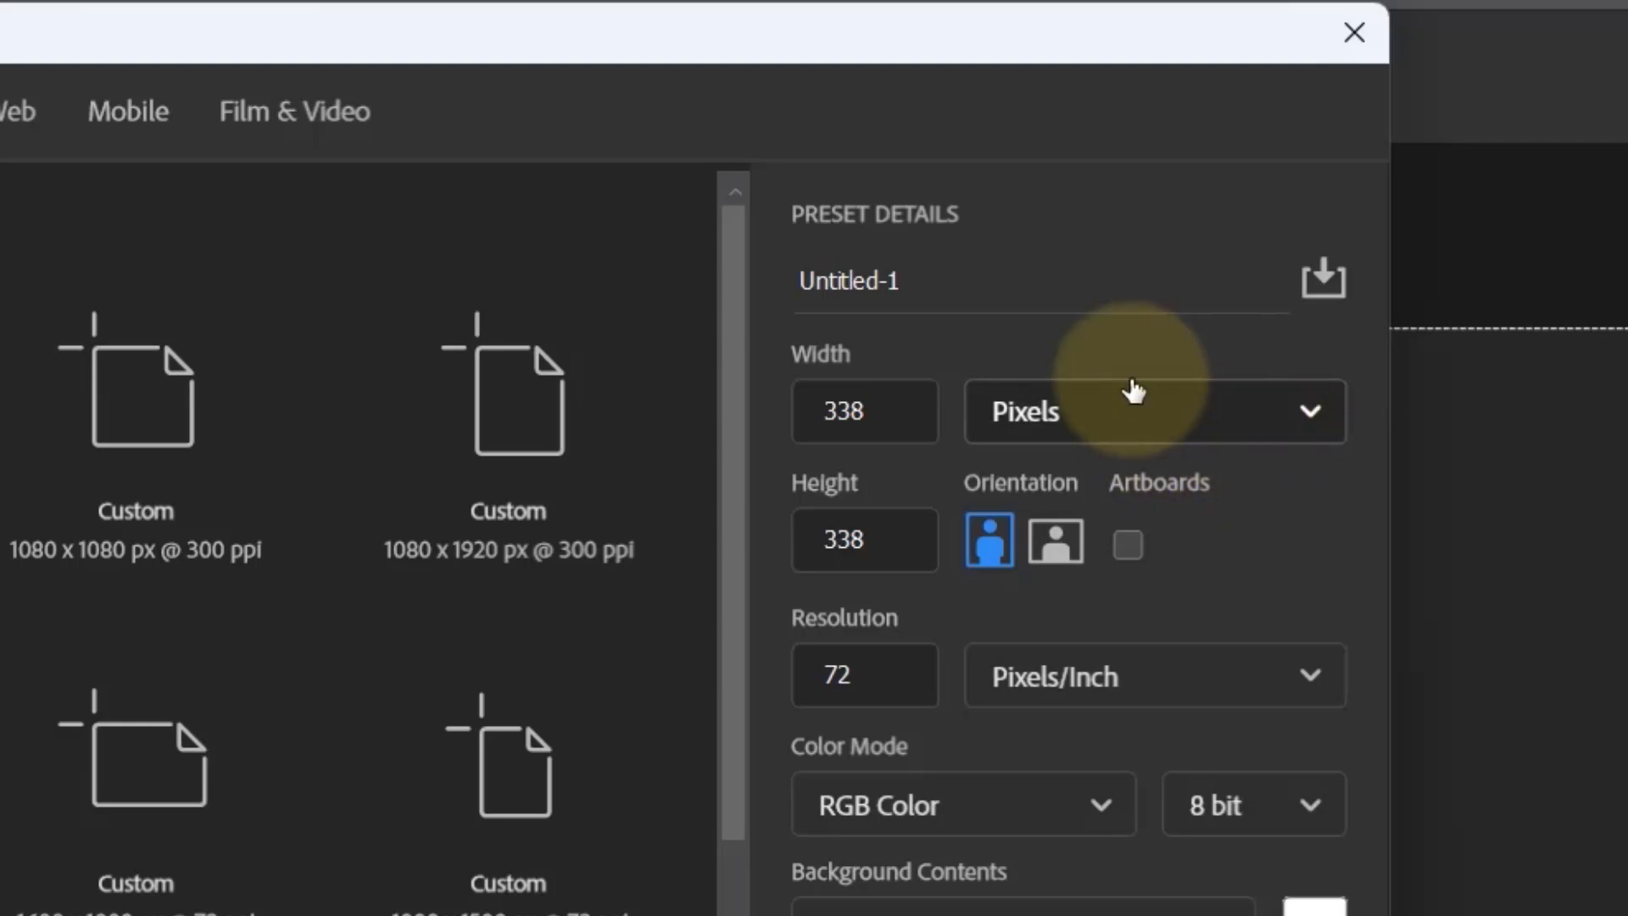
{"action": "left_click_drag", "start_coordinate": [912, 410], "coordinate": [647, 408]}
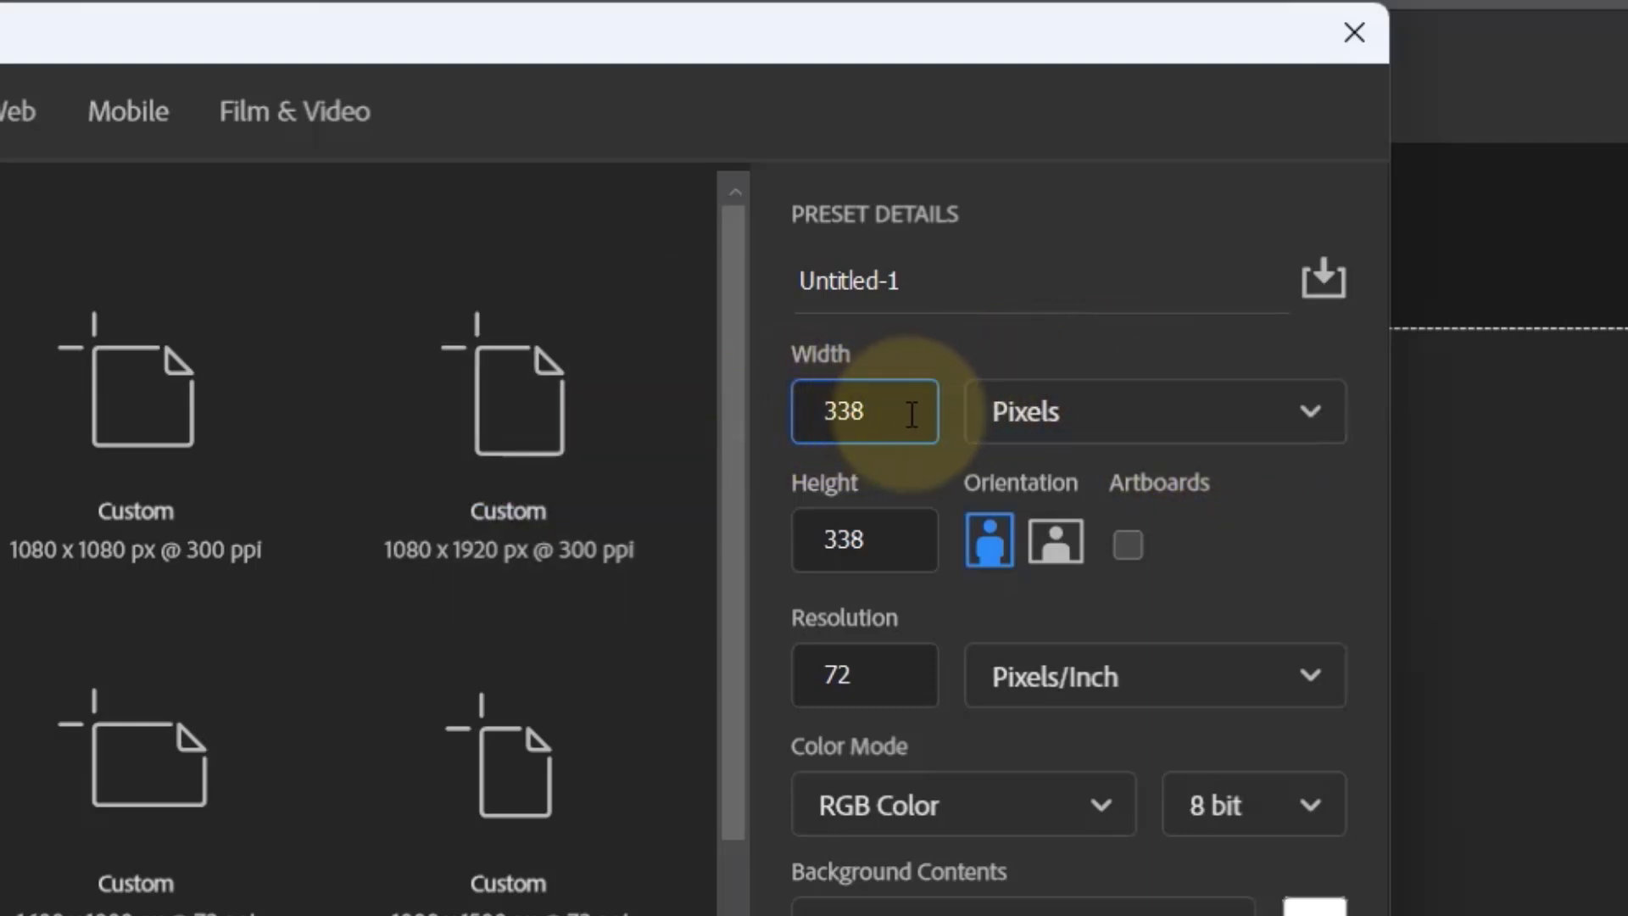
{"action": "left_click_drag", "start_coordinate": [910, 414], "coordinate": [815, 411]}
{"action": "type", "text": "1080"}
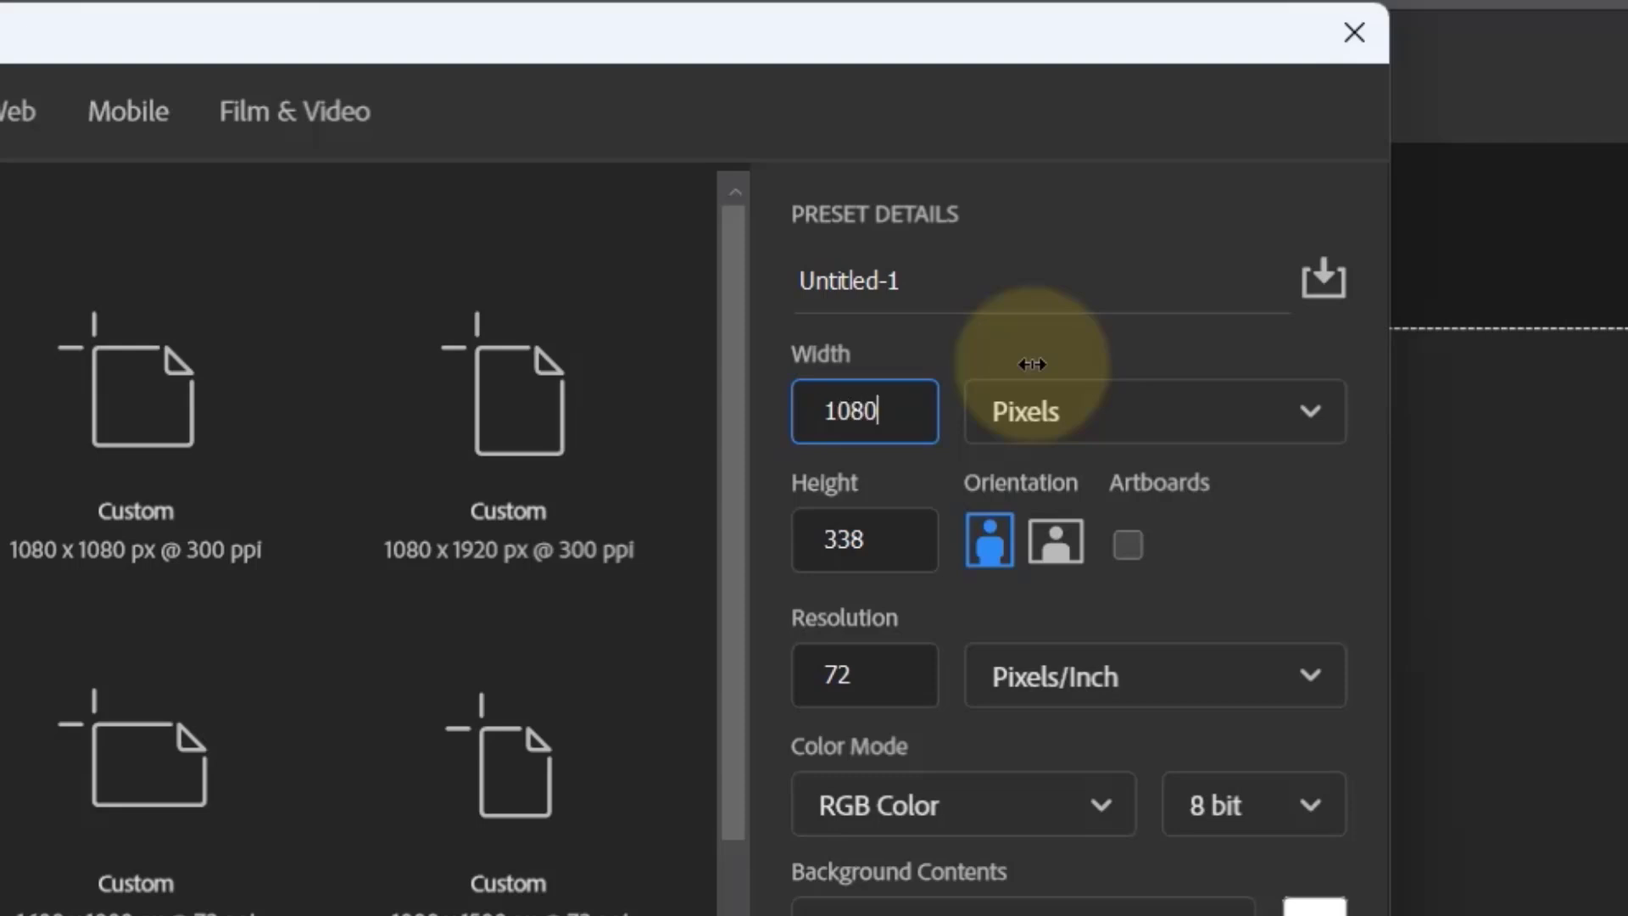
{"action": "left_click_drag", "start_coordinate": [901, 553], "coordinate": [816, 546]}
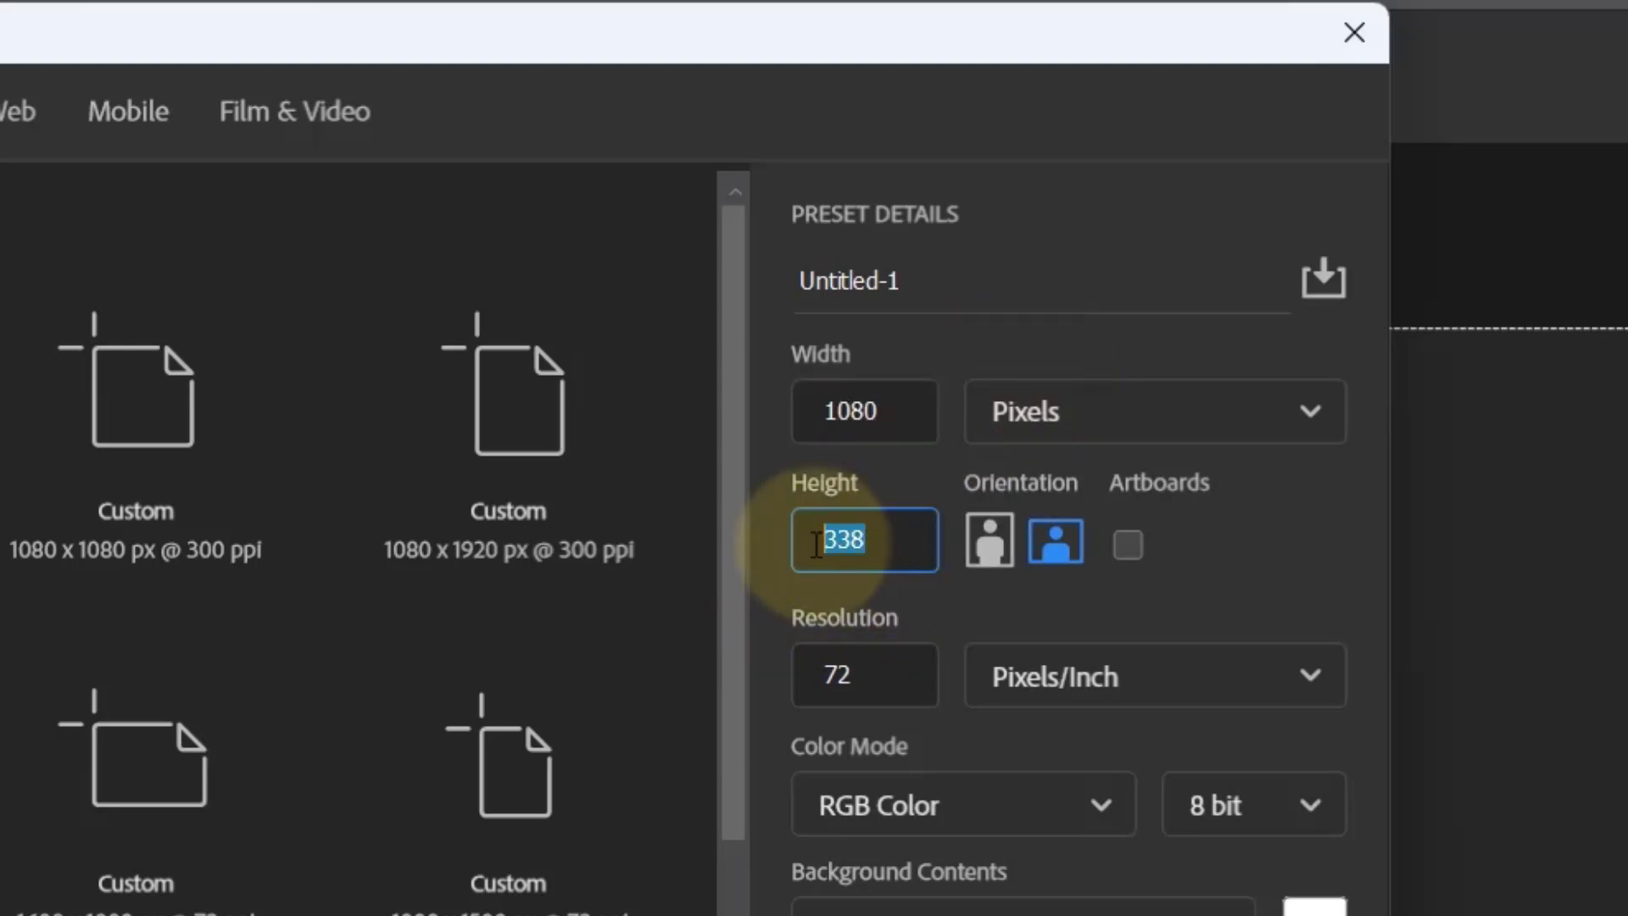
{"action": "type", "text": "1080"}
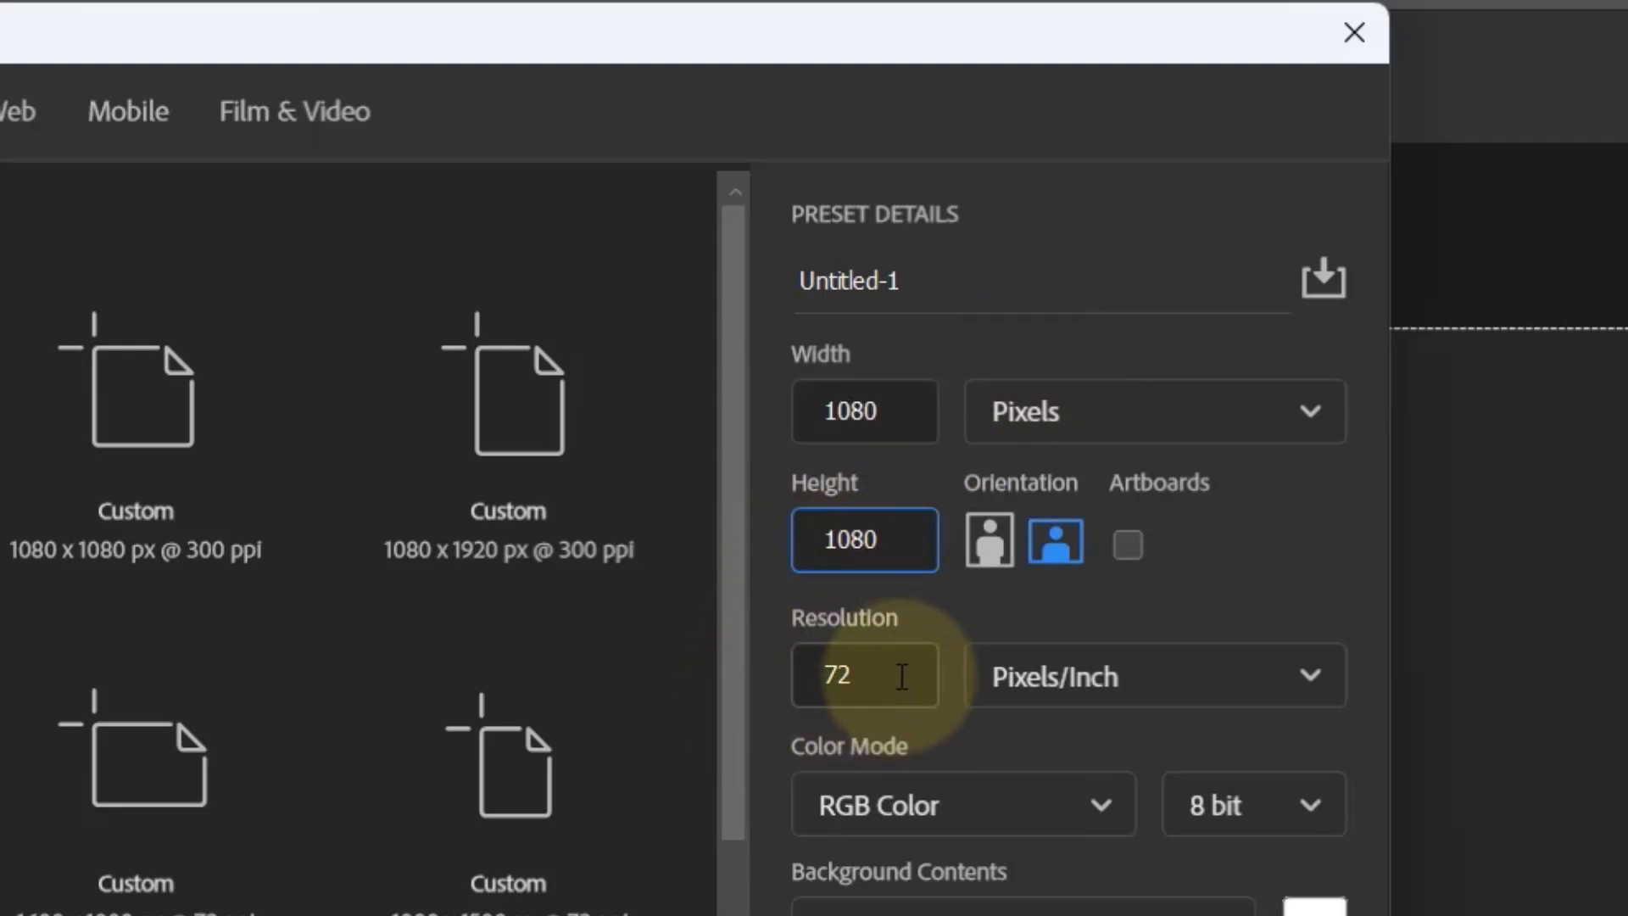
{"action": "left_click_drag", "start_coordinate": [901, 675], "coordinate": [815, 680]}
{"action": "type", "text": "300"}
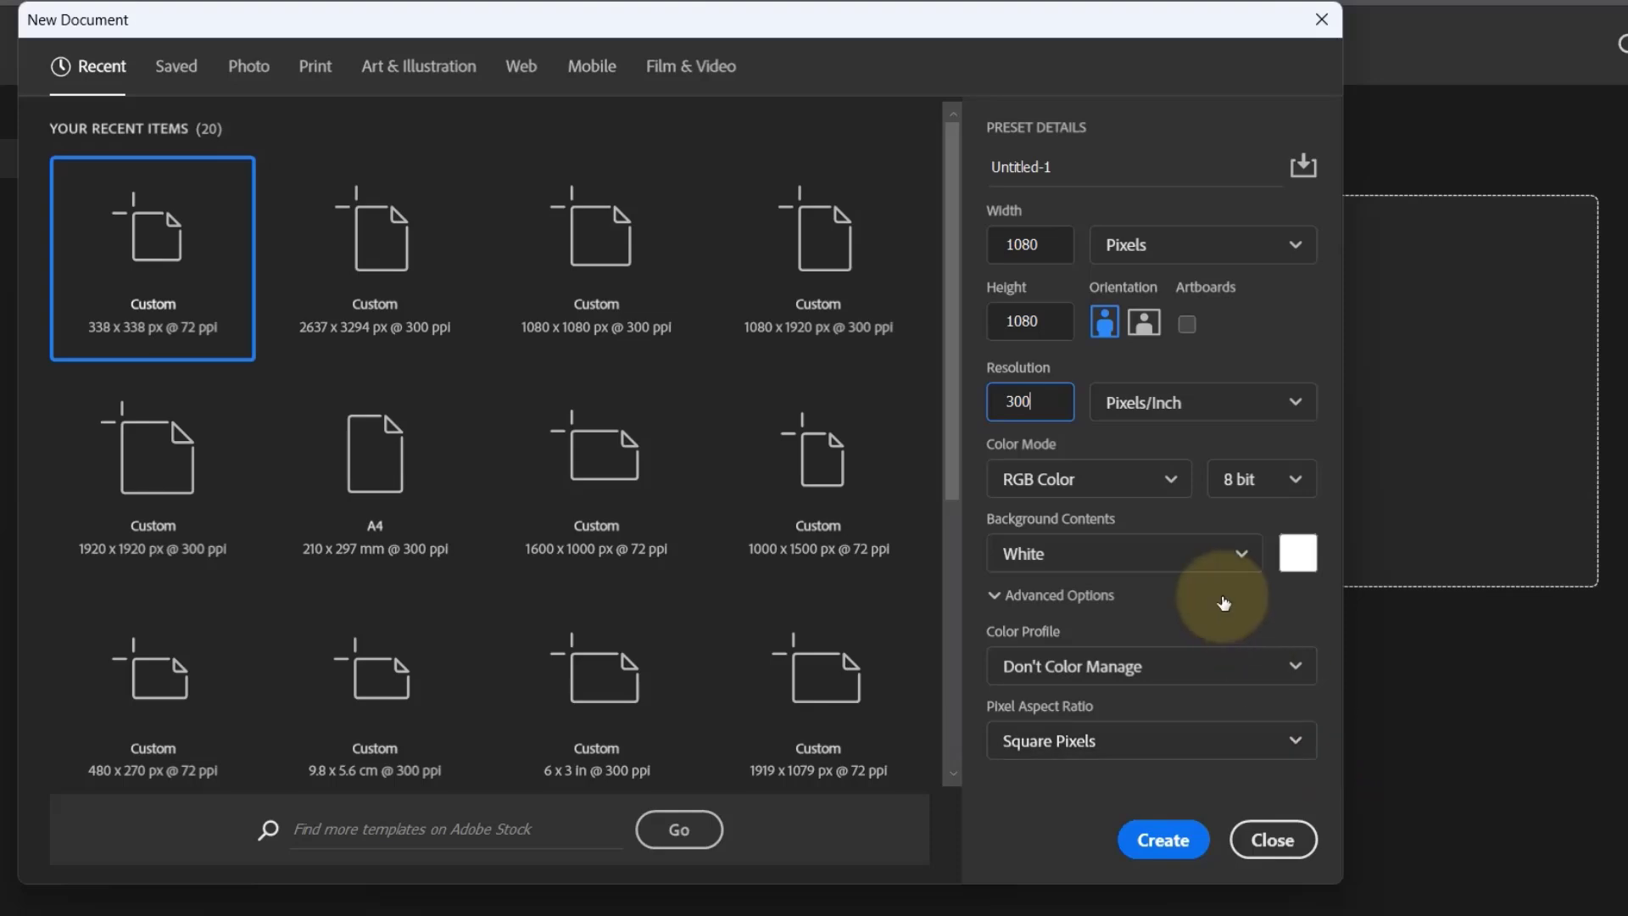
{"action": "left_click", "coordinate": [1166, 841]}
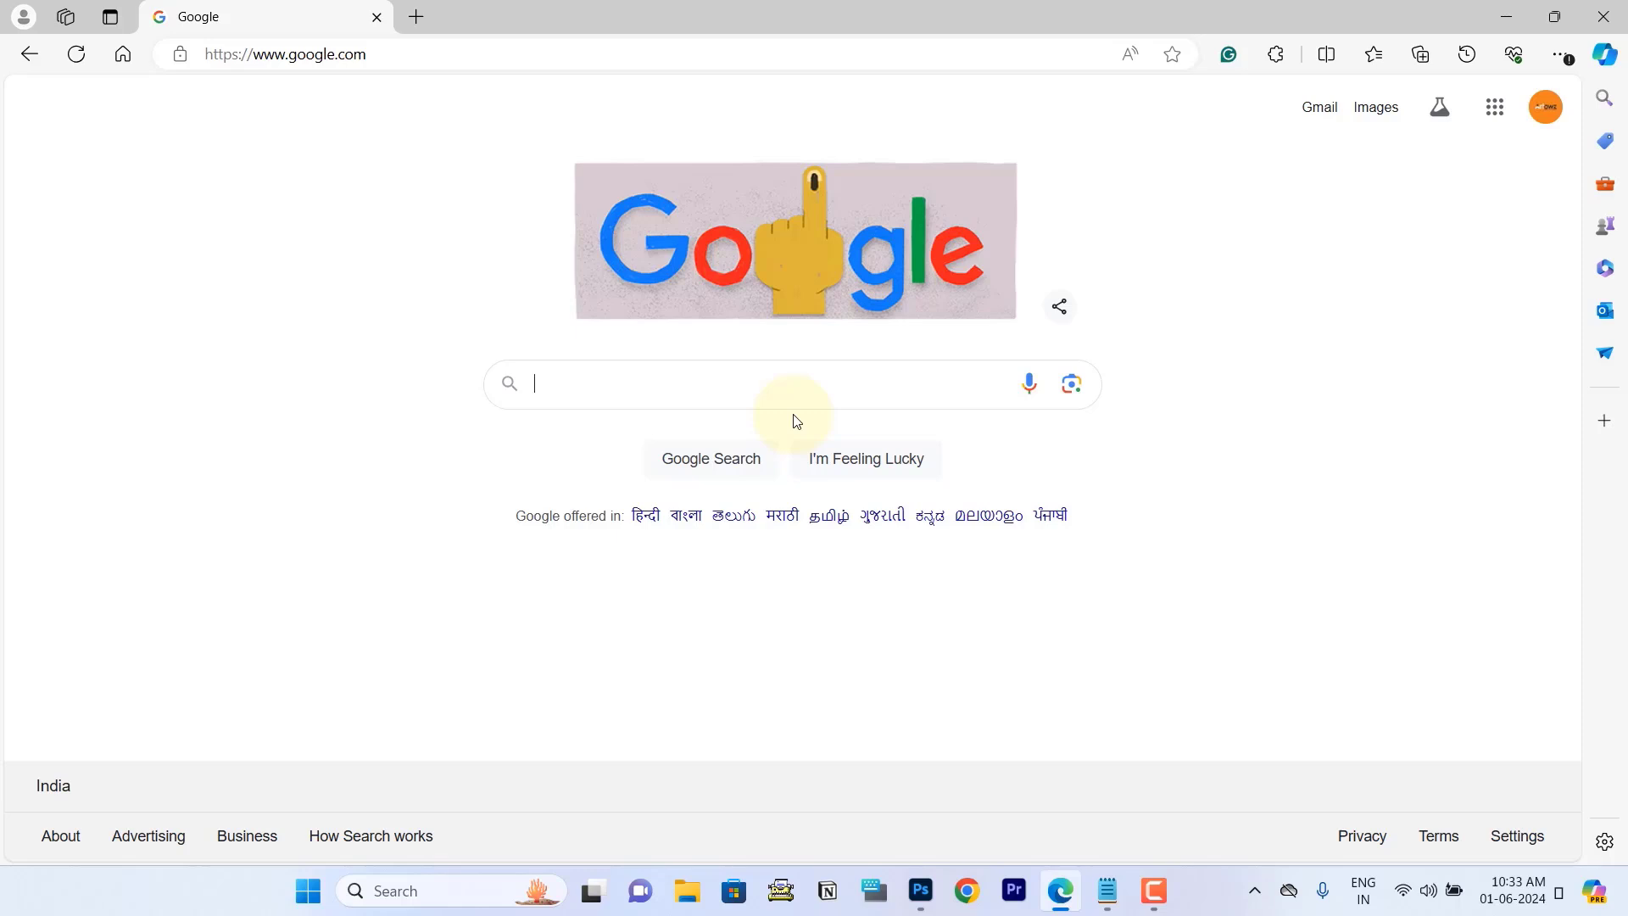
Step: Search Google Images in the web browser for "islamic background" and browse the pictures for a suitable poster background
{"action": "type", "text": "e"}
{"action": "key", "text": "BackSpace"}
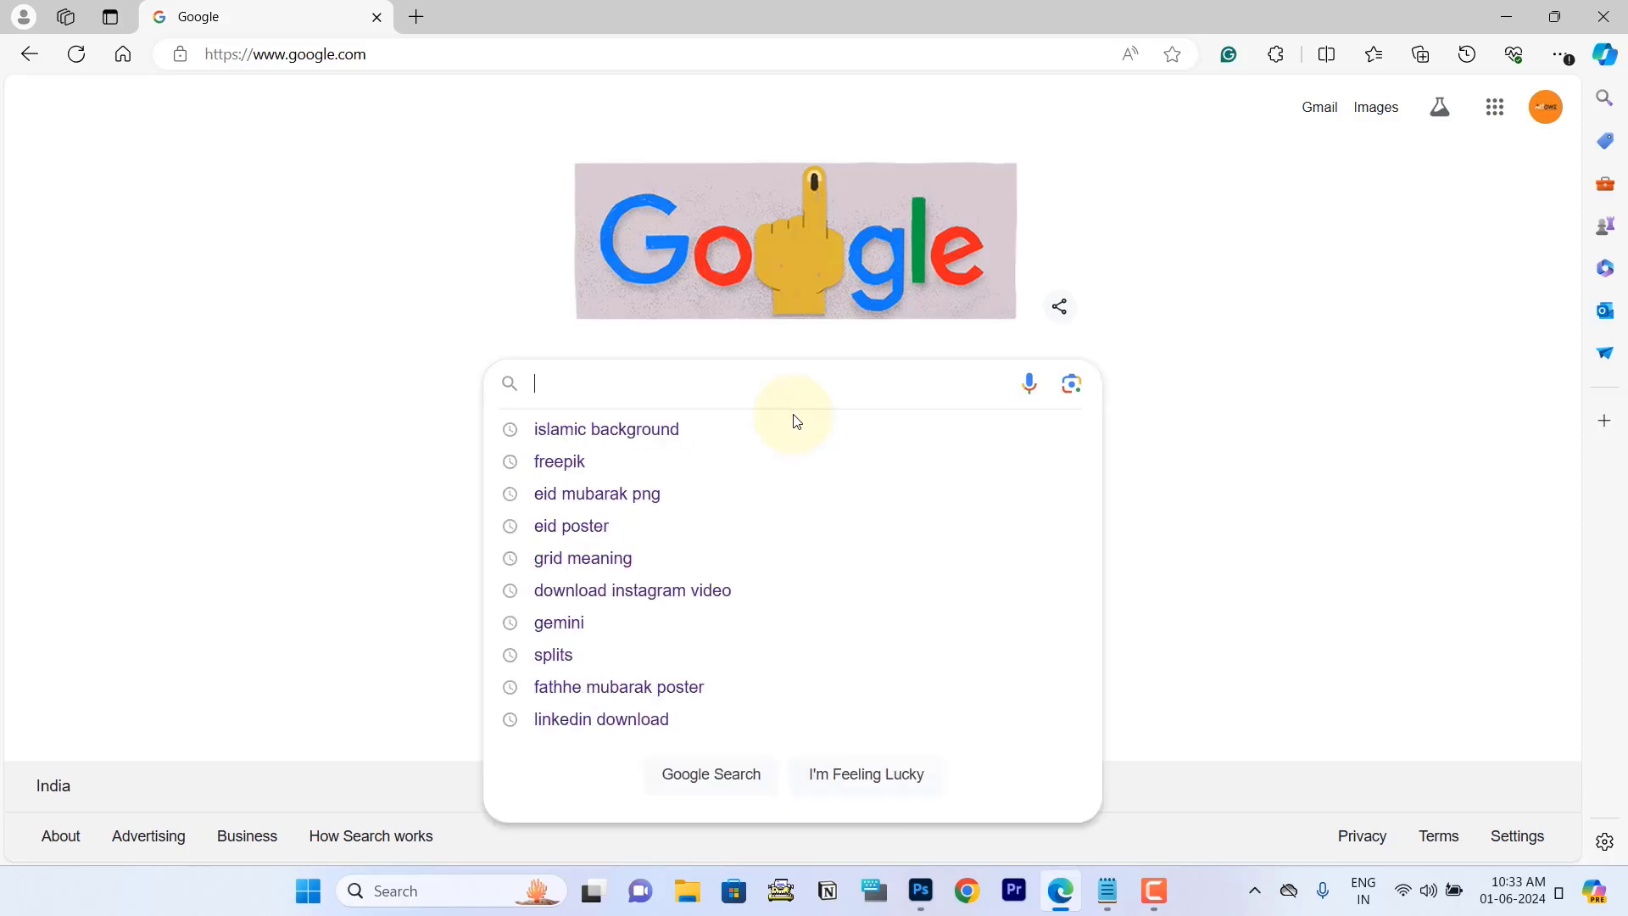
{"action": "type", "text": "islamic"}
{"action": "left_click", "coordinate": [792, 418]}
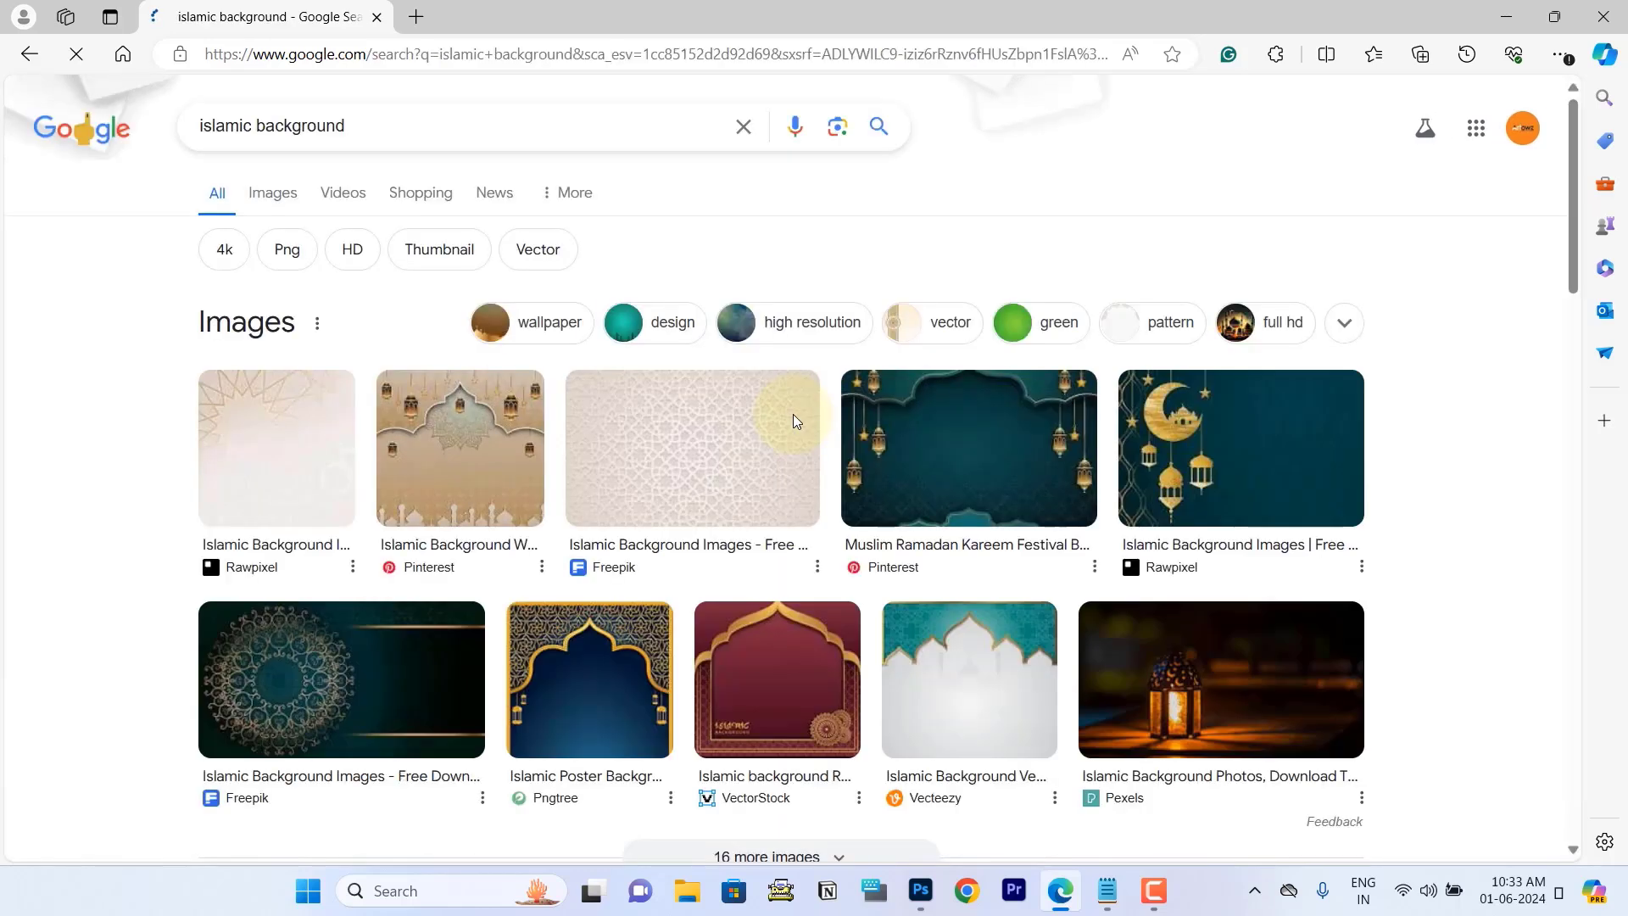
{"action": "left_click", "coordinate": [296, 209]}
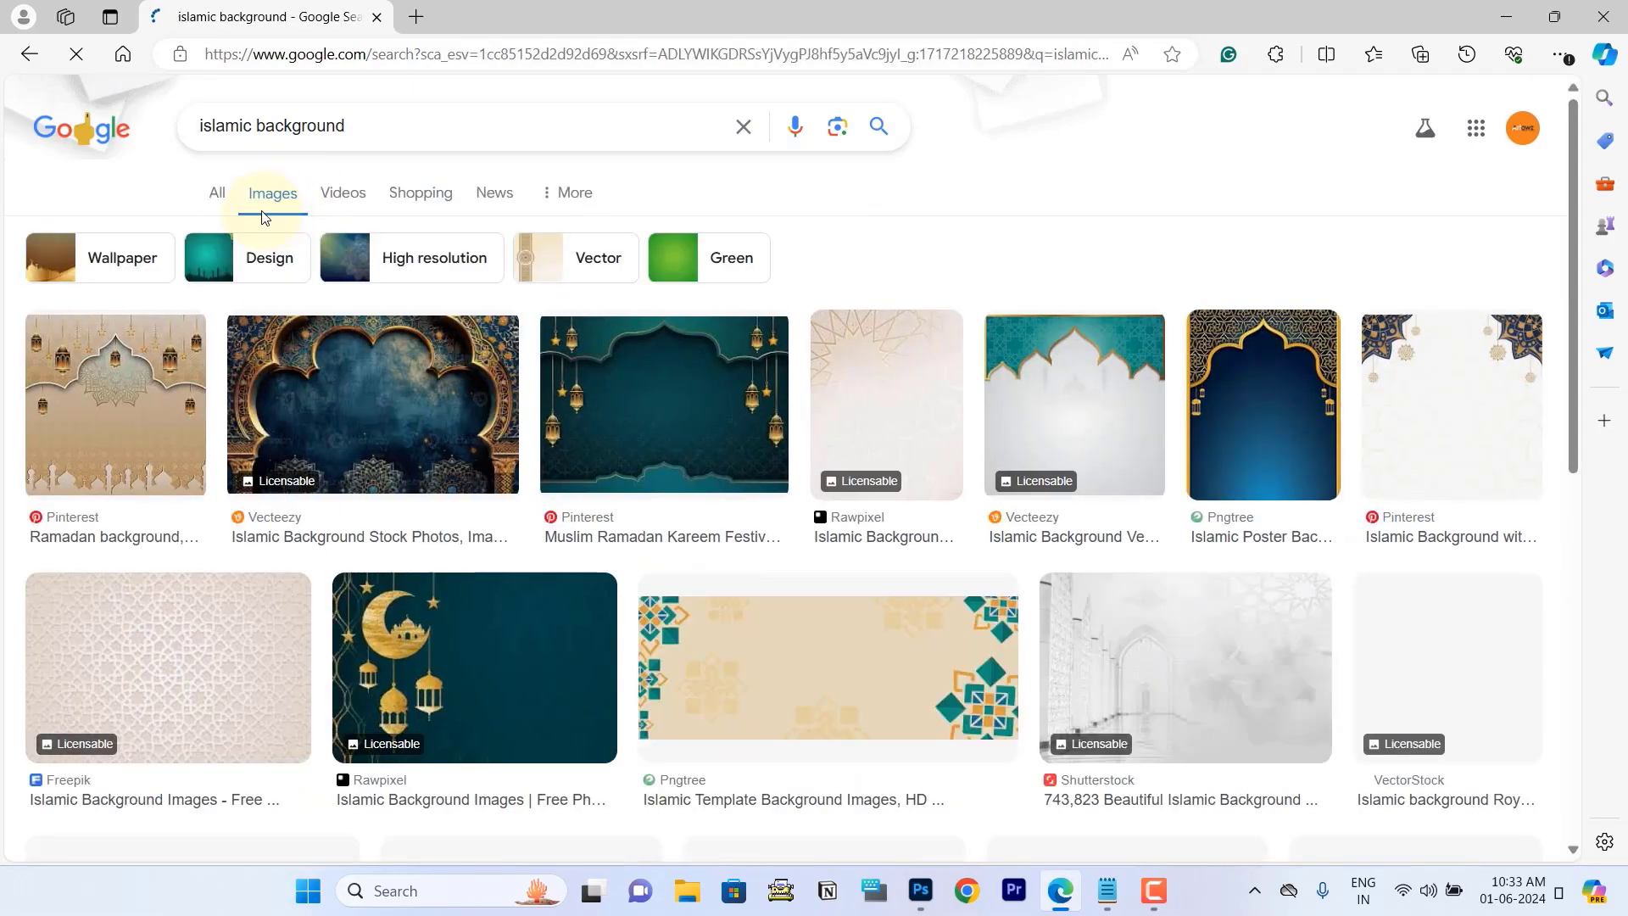
{"action": "scroll", "coordinate": [974, 424], "scroll_direction": "down", "scroll_amount": 14}
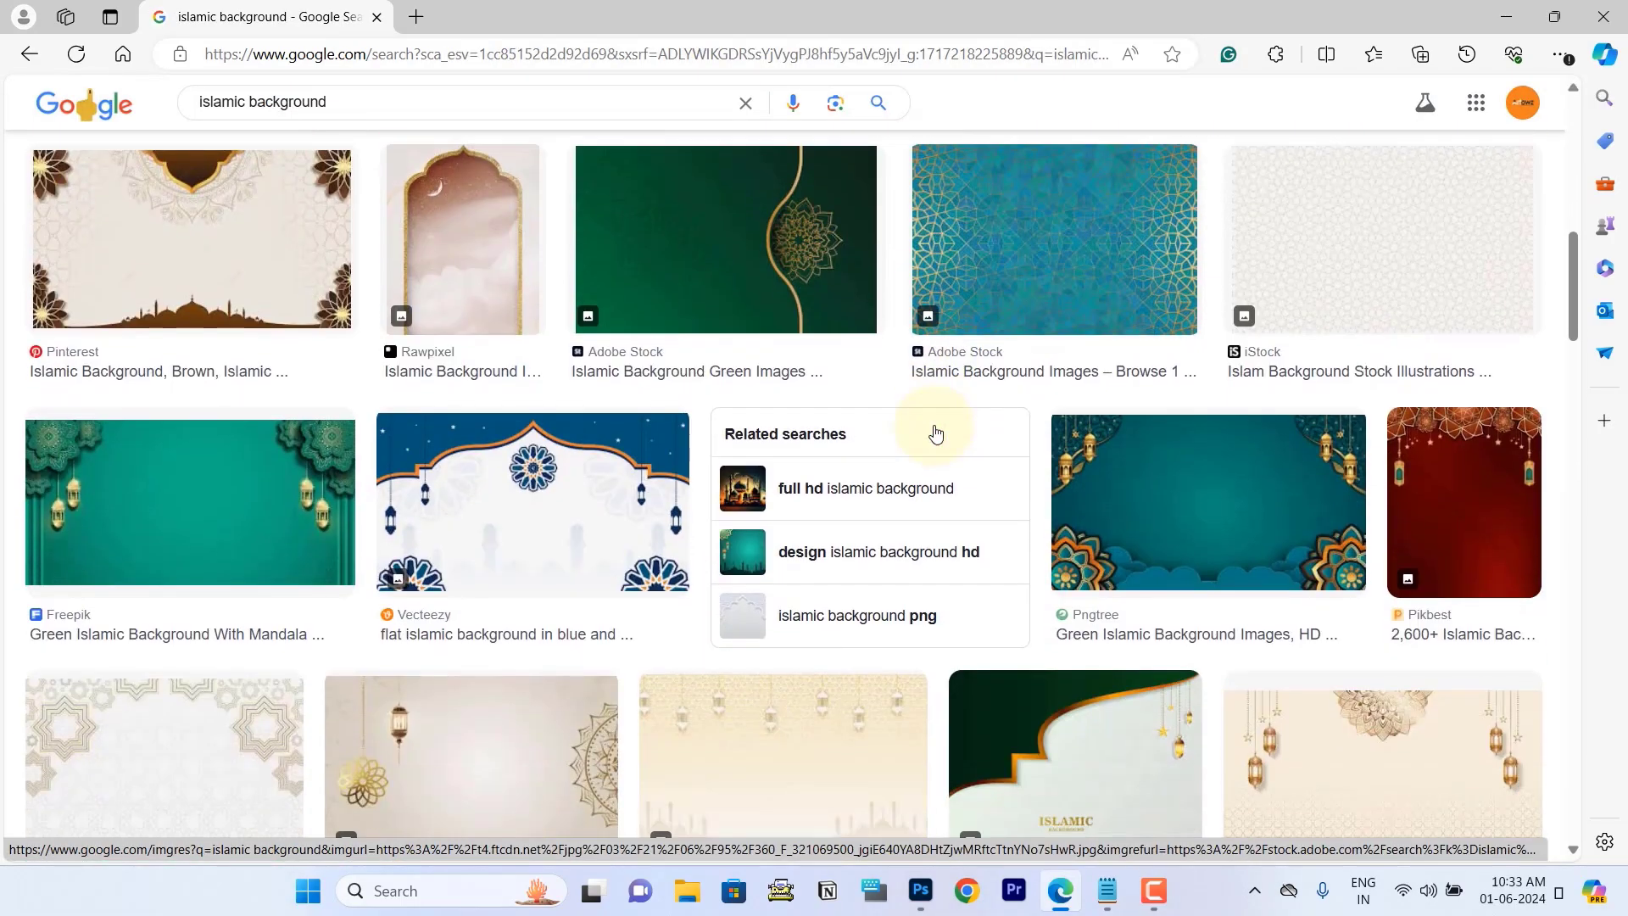
{"action": "scroll", "coordinate": [936, 432], "scroll_direction": "down", "scroll_amount": 7}
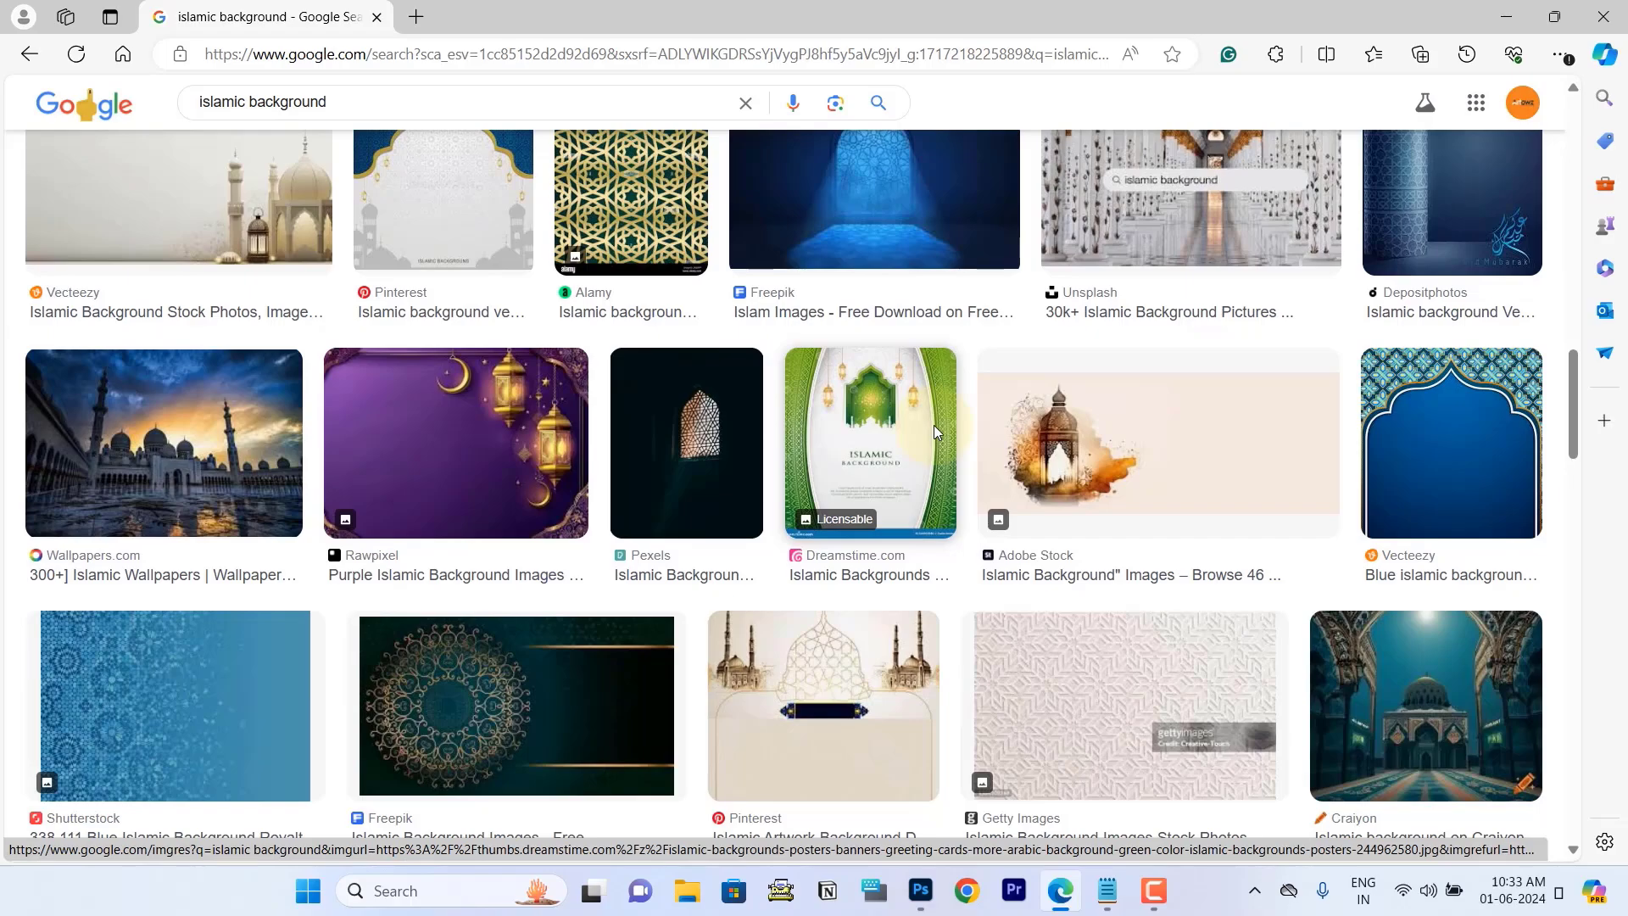
{"action": "scroll", "coordinate": [936, 434], "scroll_direction": "down", "scroll_amount": 10}
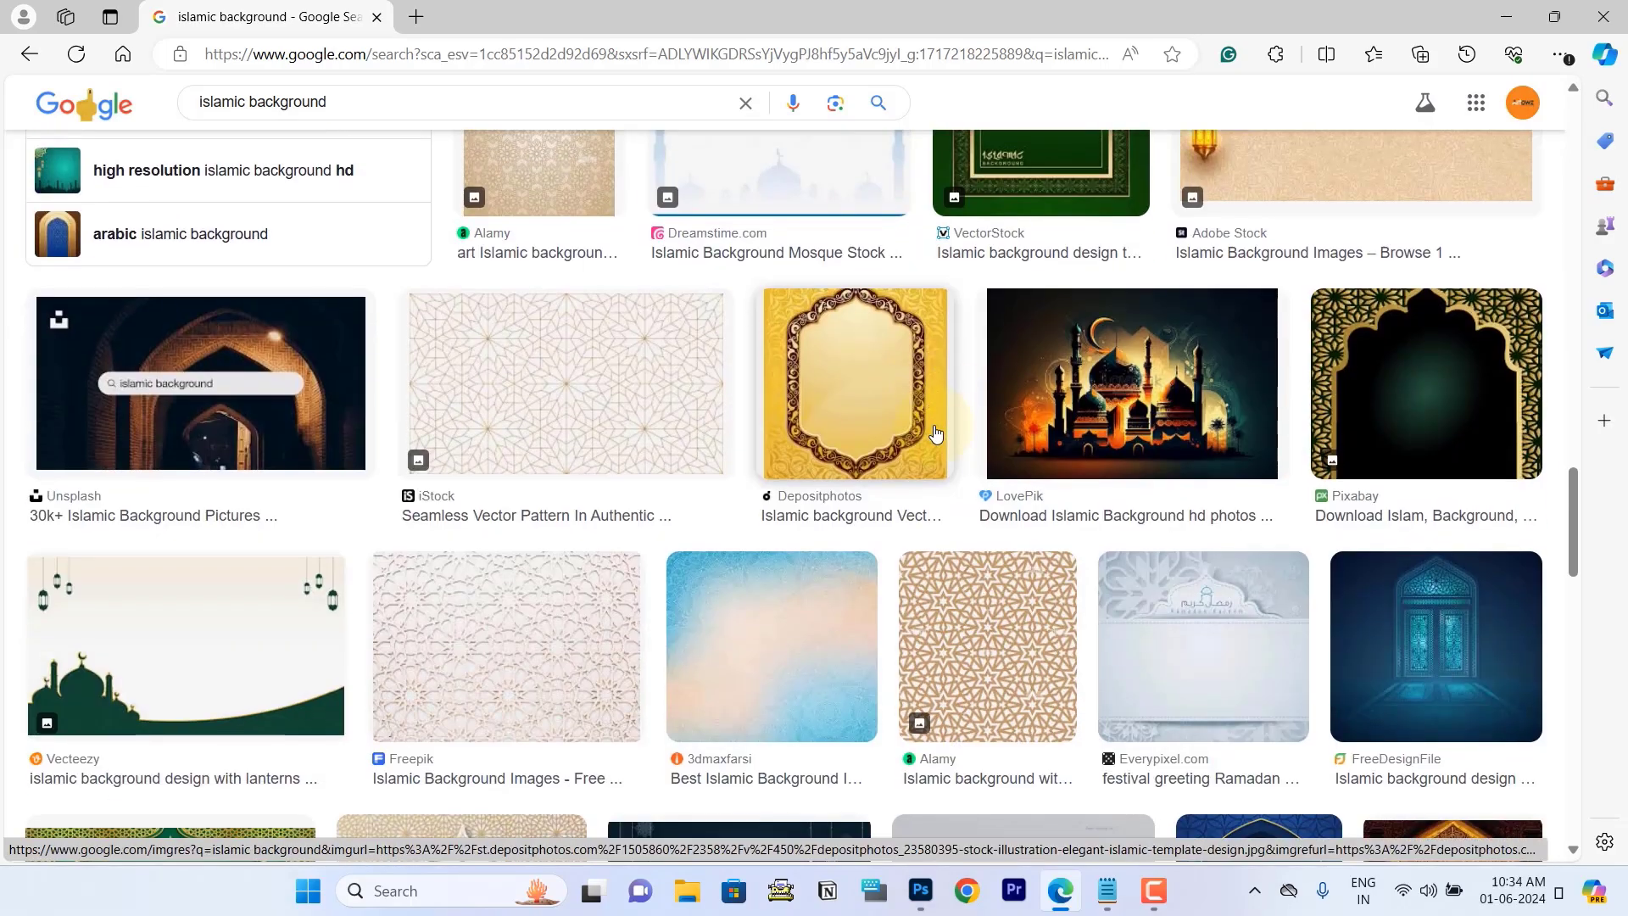
{"action": "scroll", "coordinate": [936, 434], "scroll_direction": "down", "scroll_amount": 18}
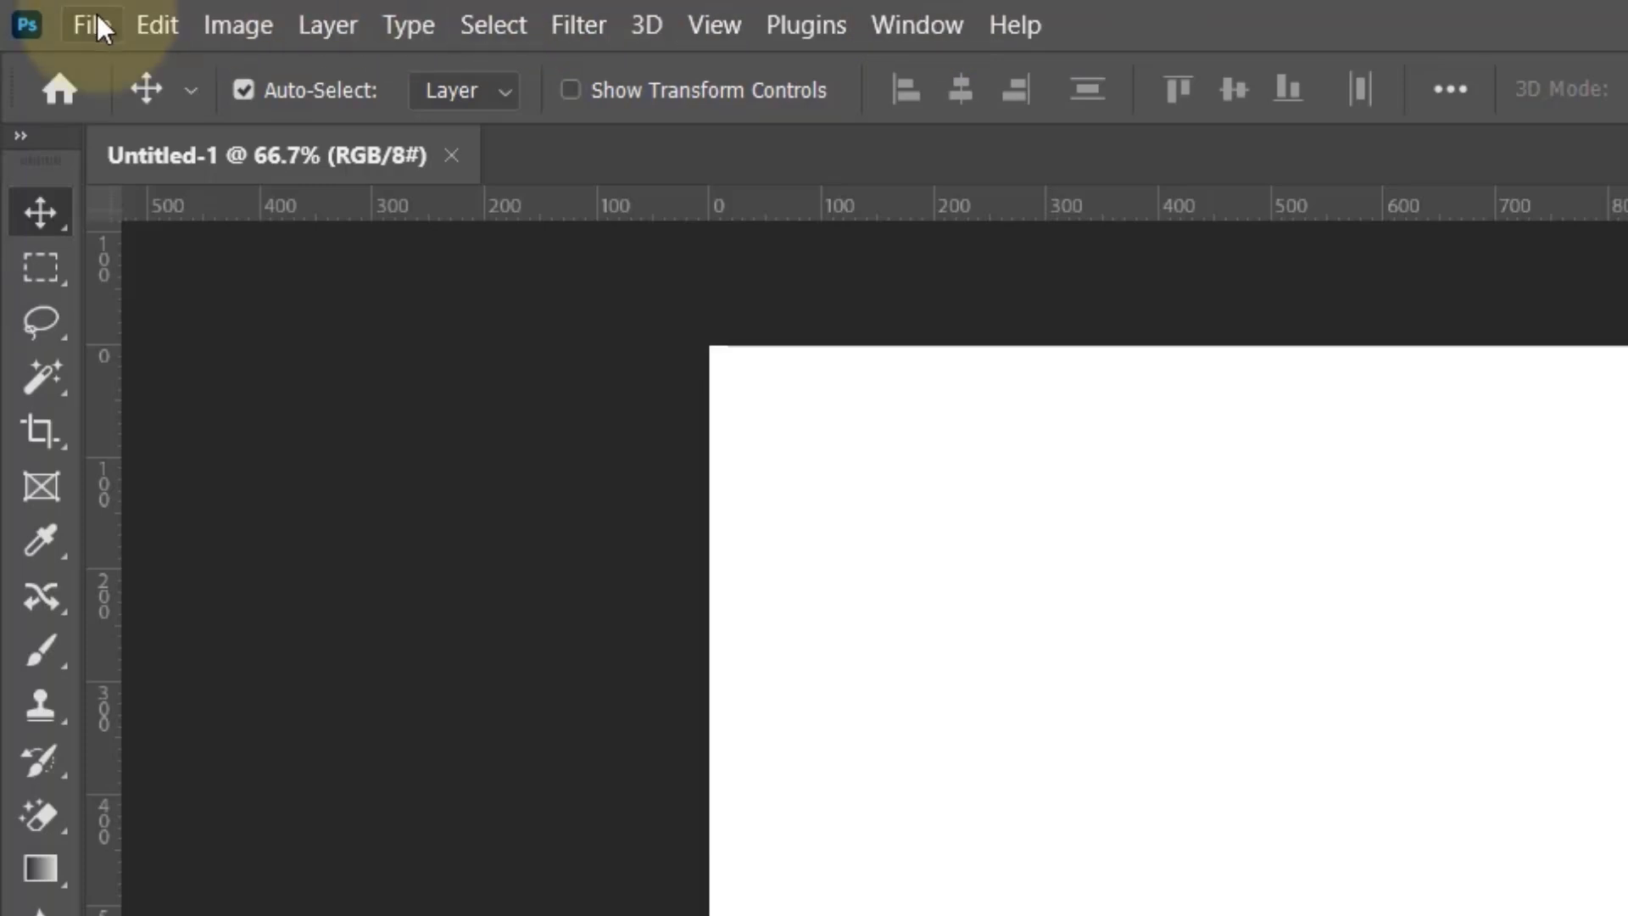
Step: Open the "Back ground" image from the Eid Mubarak Poster folder in Photoshop
{"action": "left_click", "coordinate": [91, 17]}
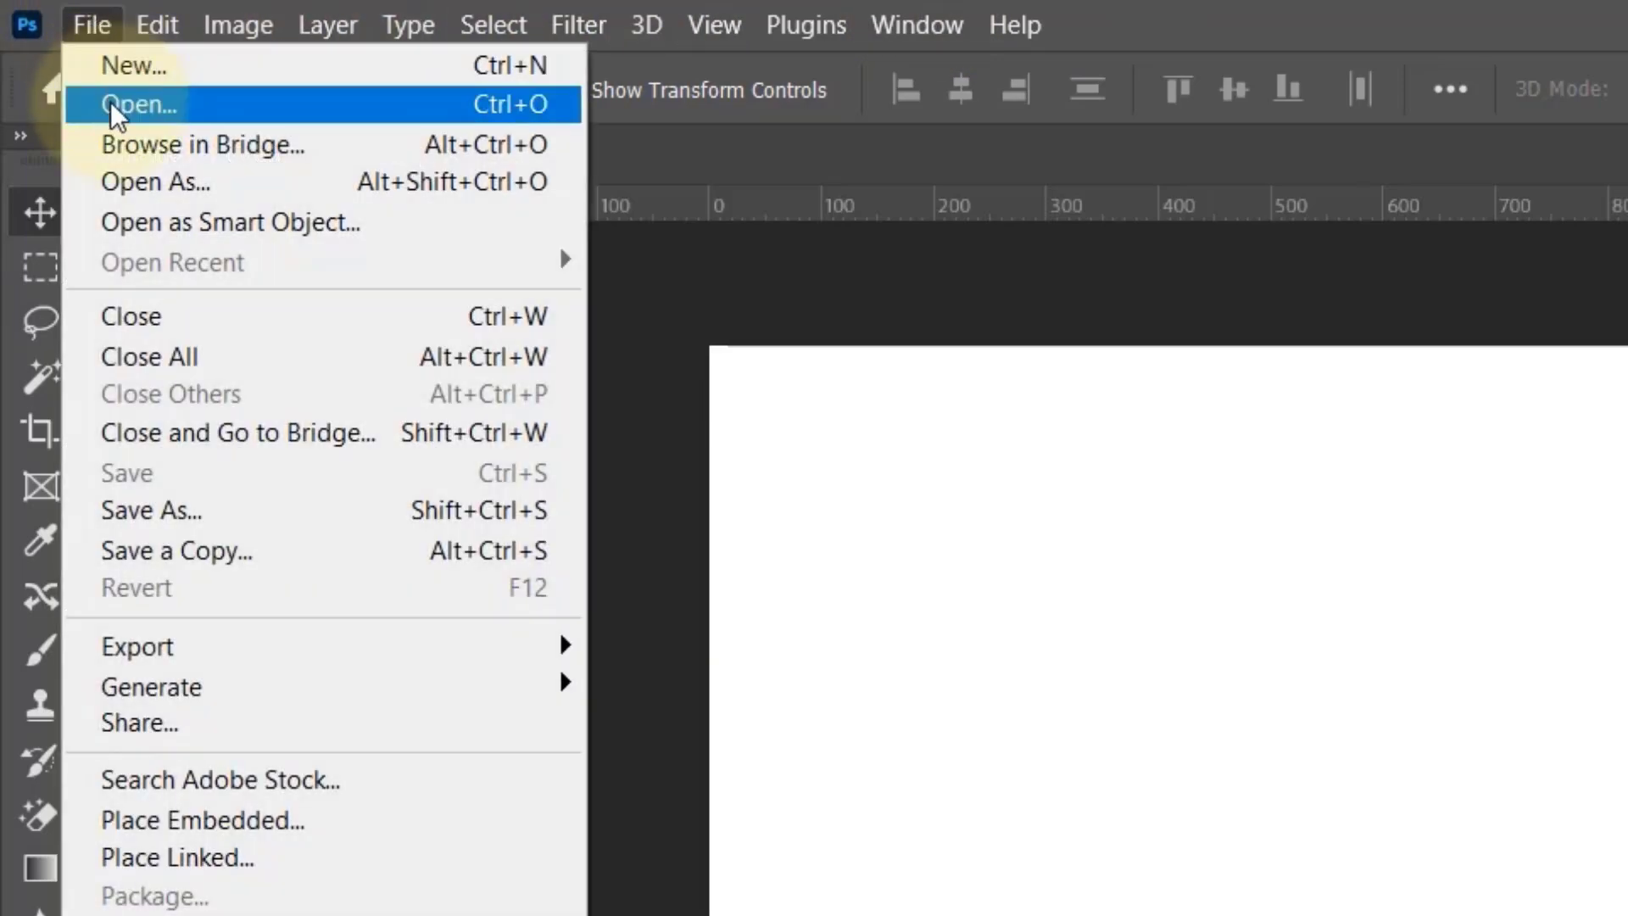
{"action": "left_click", "coordinate": [111, 102]}
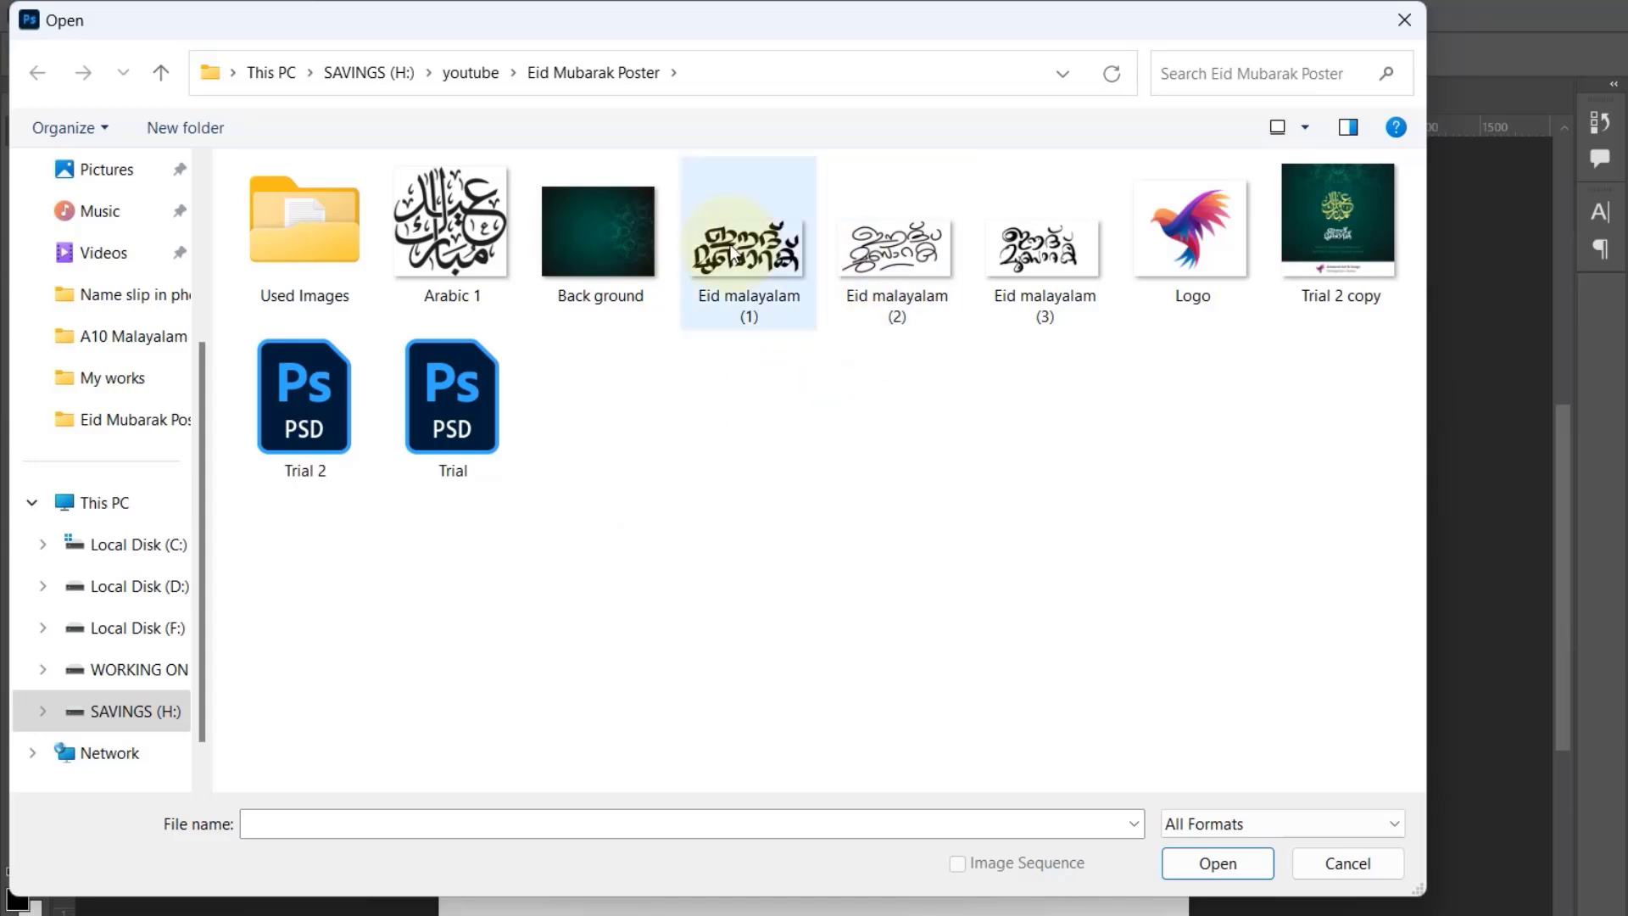
{"action": "left_click", "coordinate": [597, 249]}
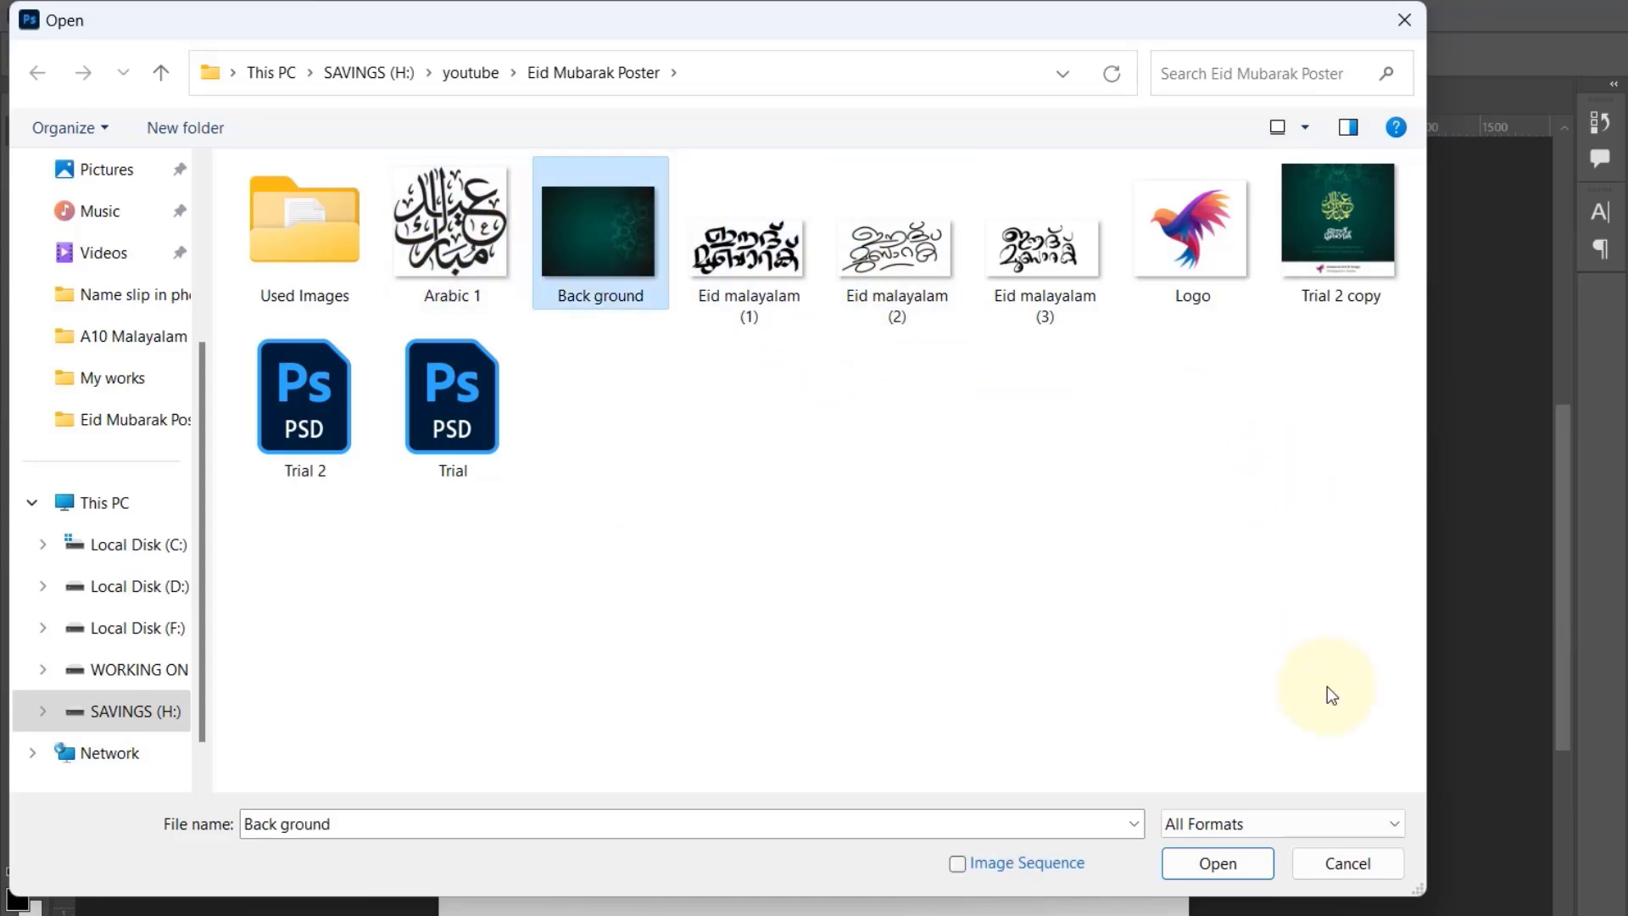
{"action": "left_click", "coordinate": [1217, 863]}
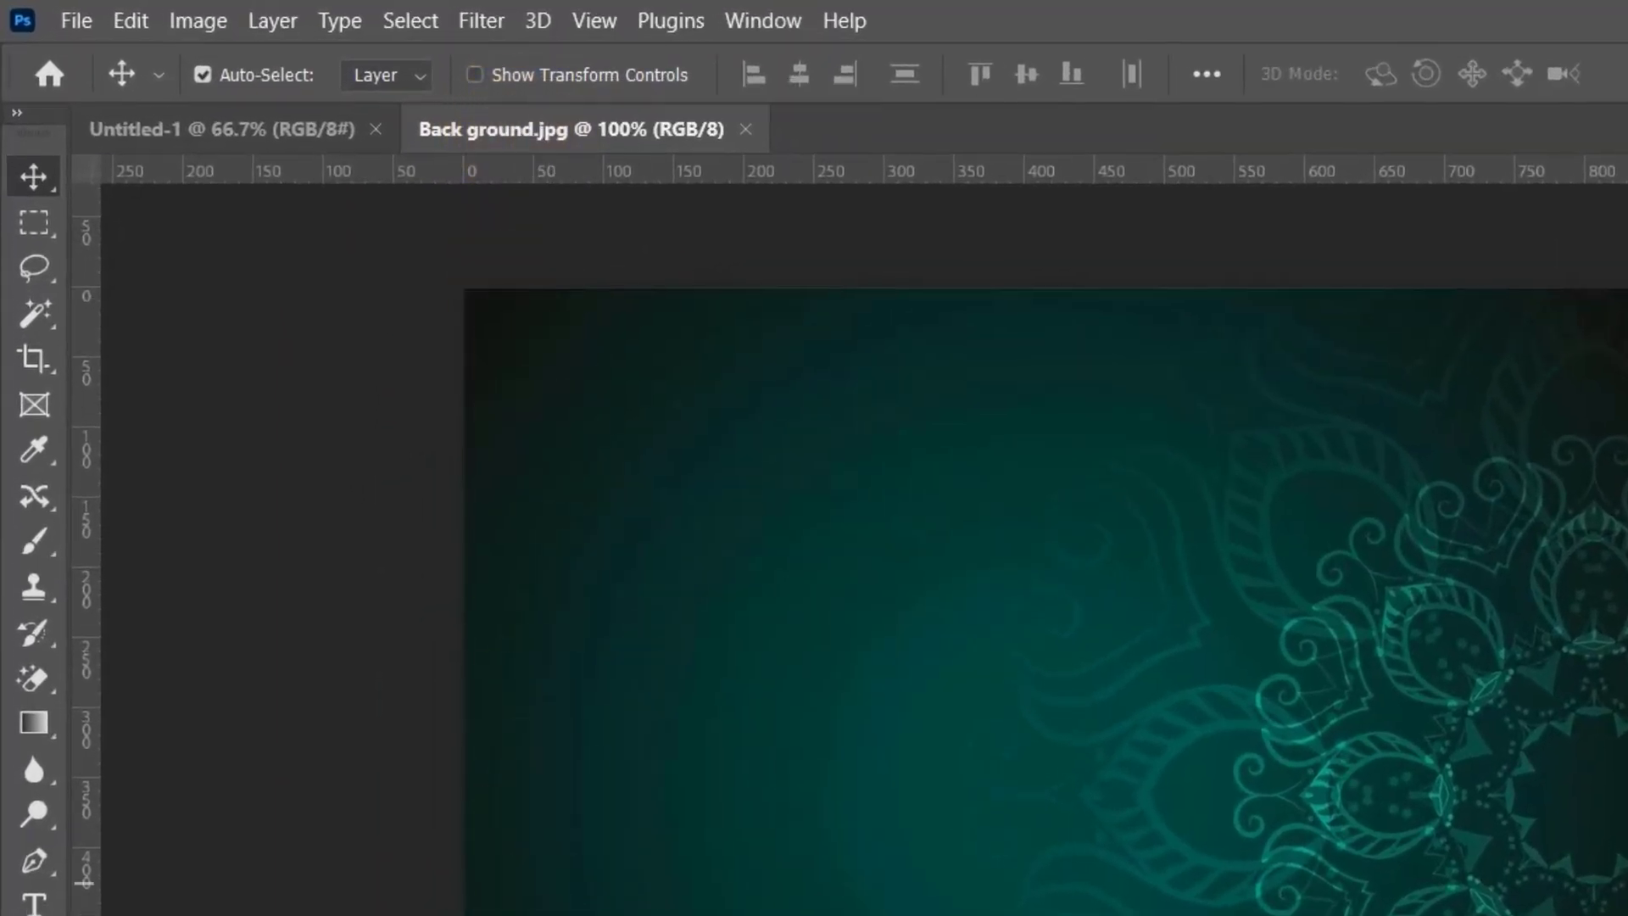
Step: Select the entire Back ground.jpg image with the Rectangular Marquee tool, copy it and paste it into the Untitled-1 document
{"action": "left_click", "coordinate": [217, 129]}
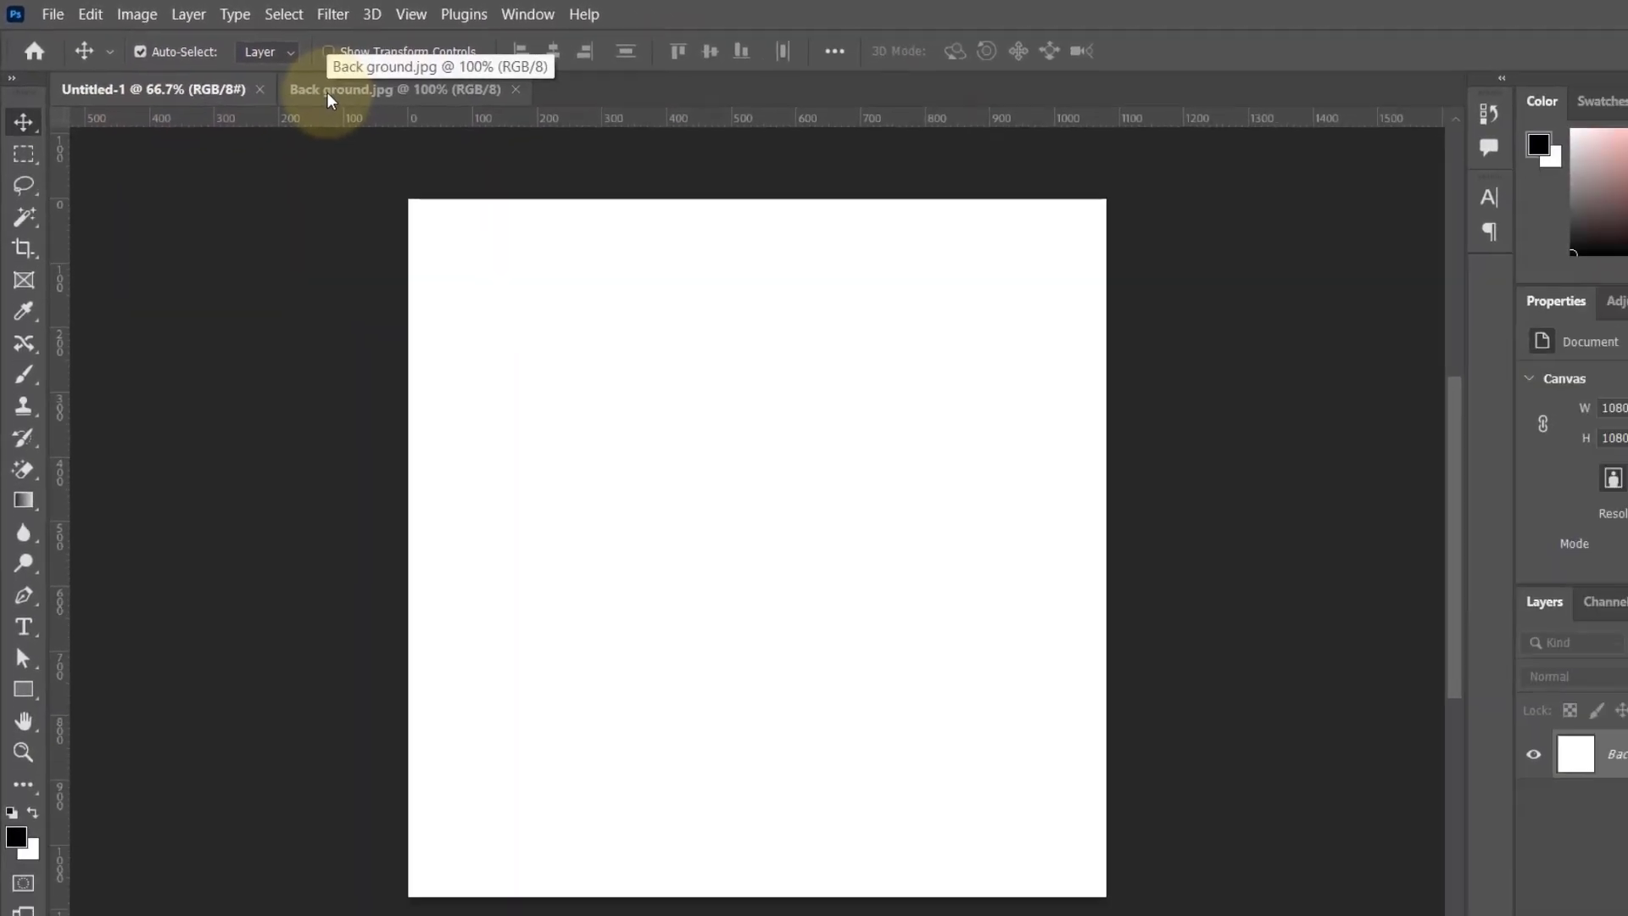
{"action": "left_click", "coordinate": [318, 88]}
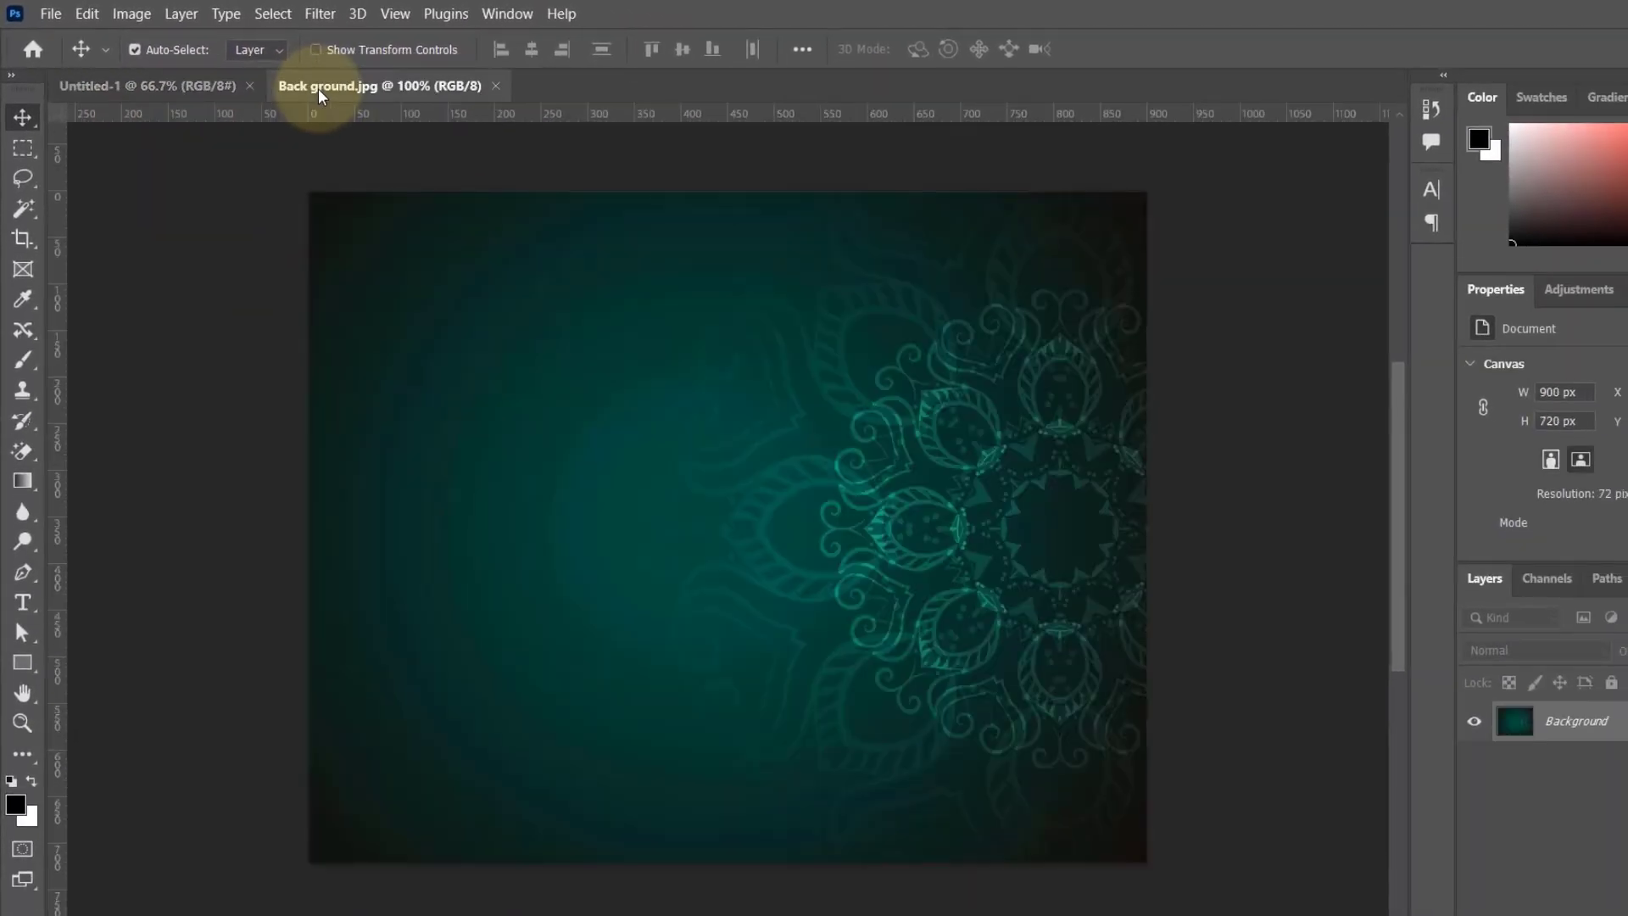
{"action": "left_click", "coordinate": [21, 149]}
{"action": "left_click_drag", "start_coordinate": [309, 191], "coordinate": [1210, 806]}
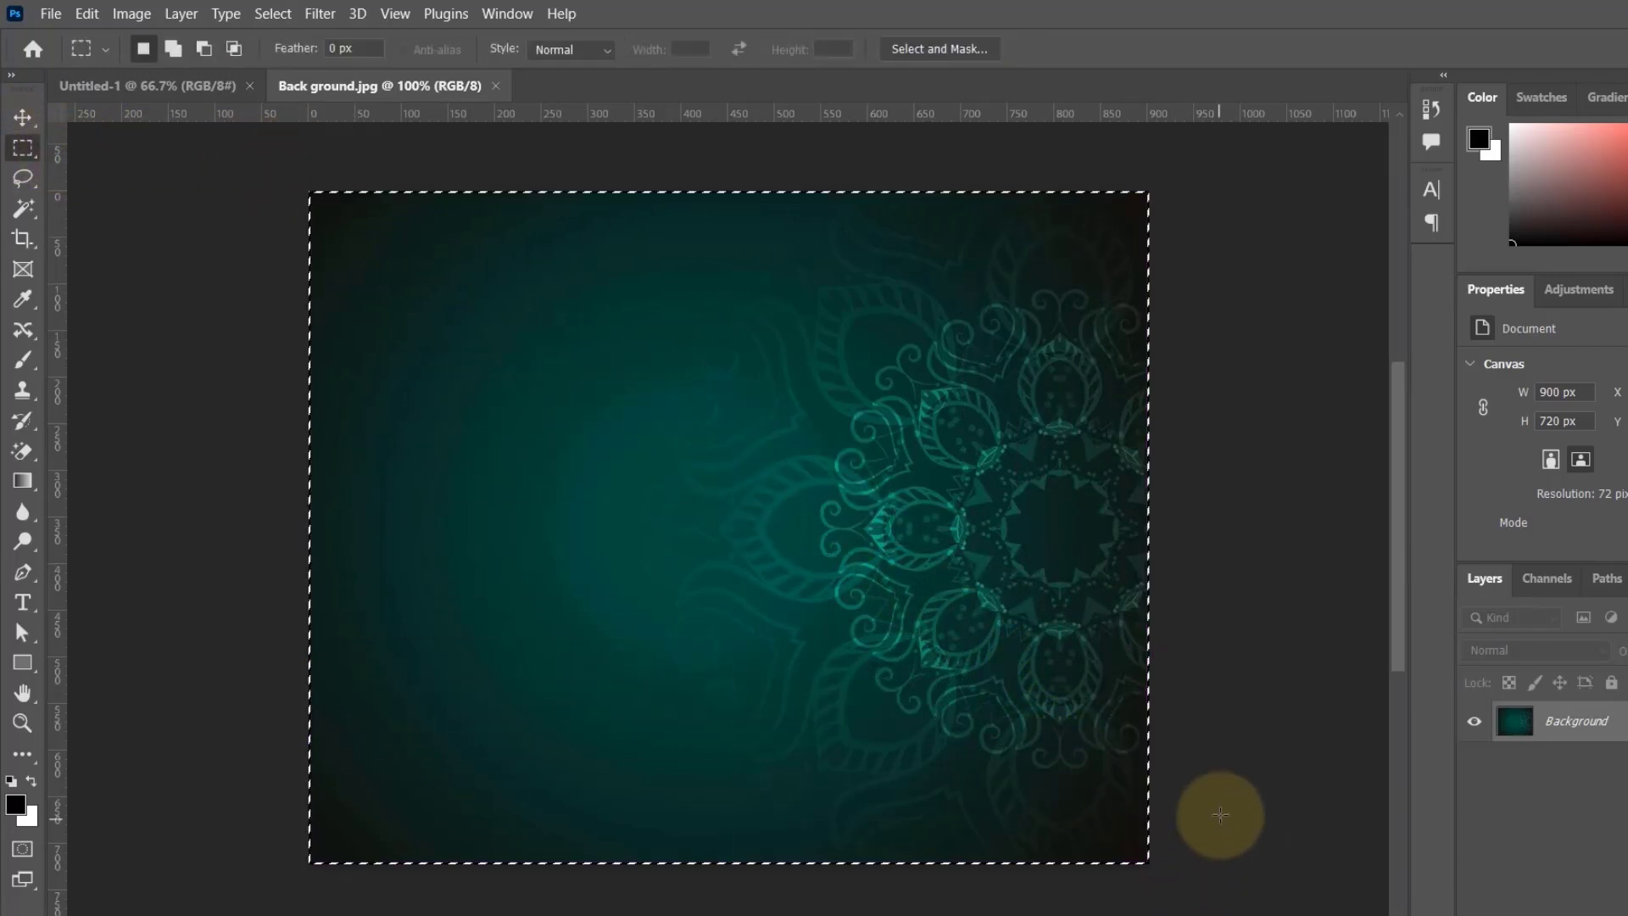
{"action": "key", "text": "ctrl+c"}
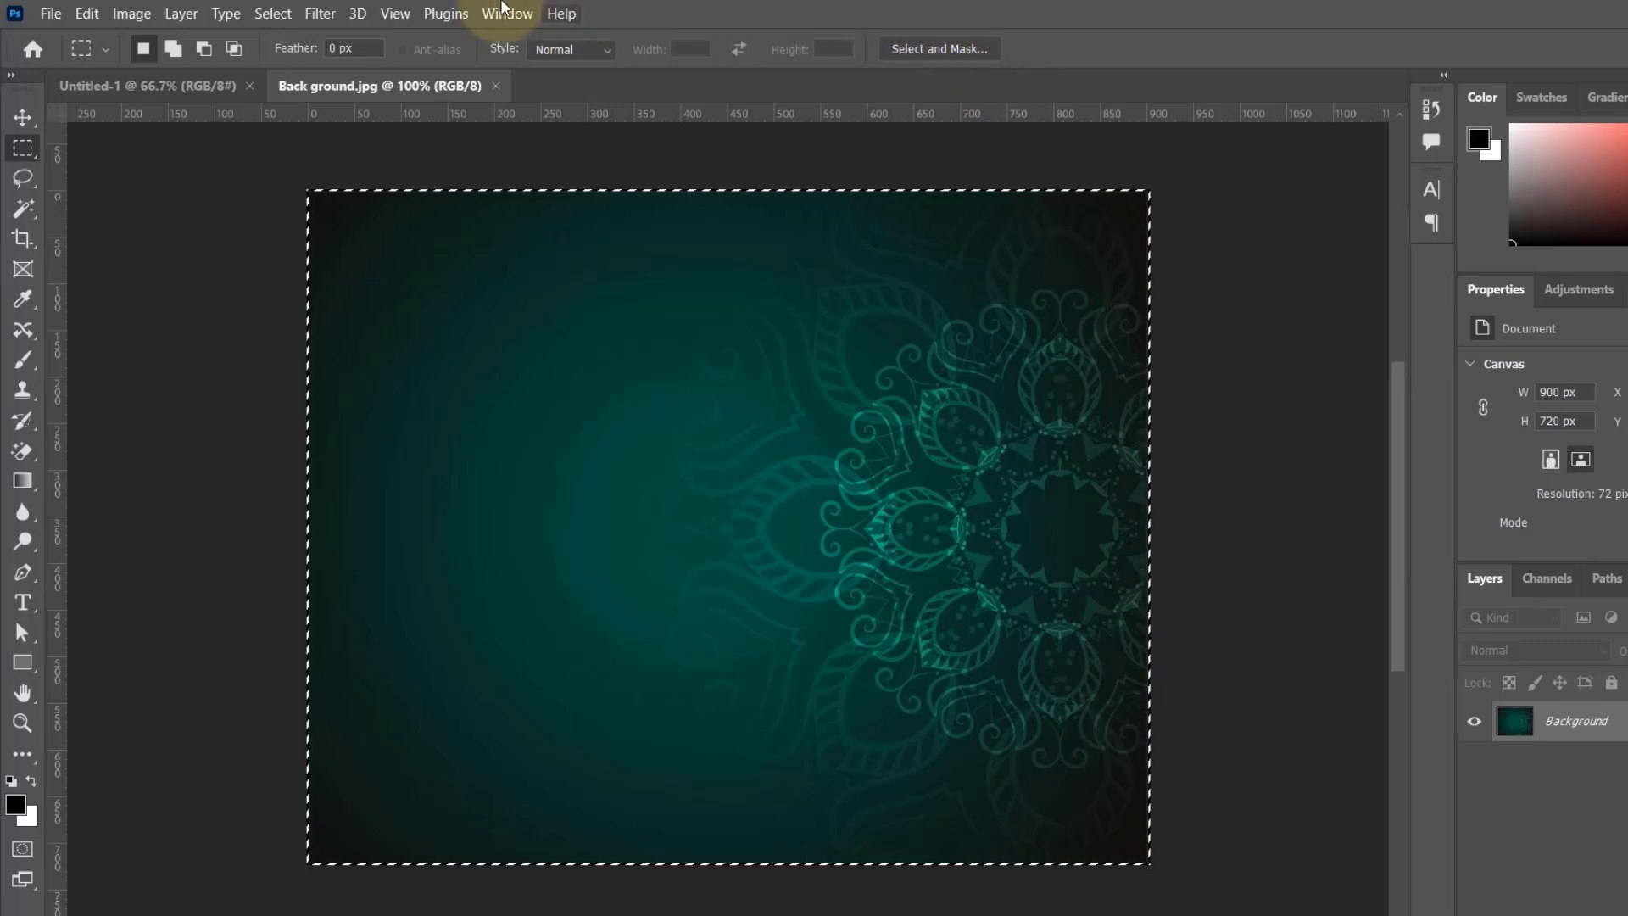
{"action": "left_click", "coordinate": [161, 85]}
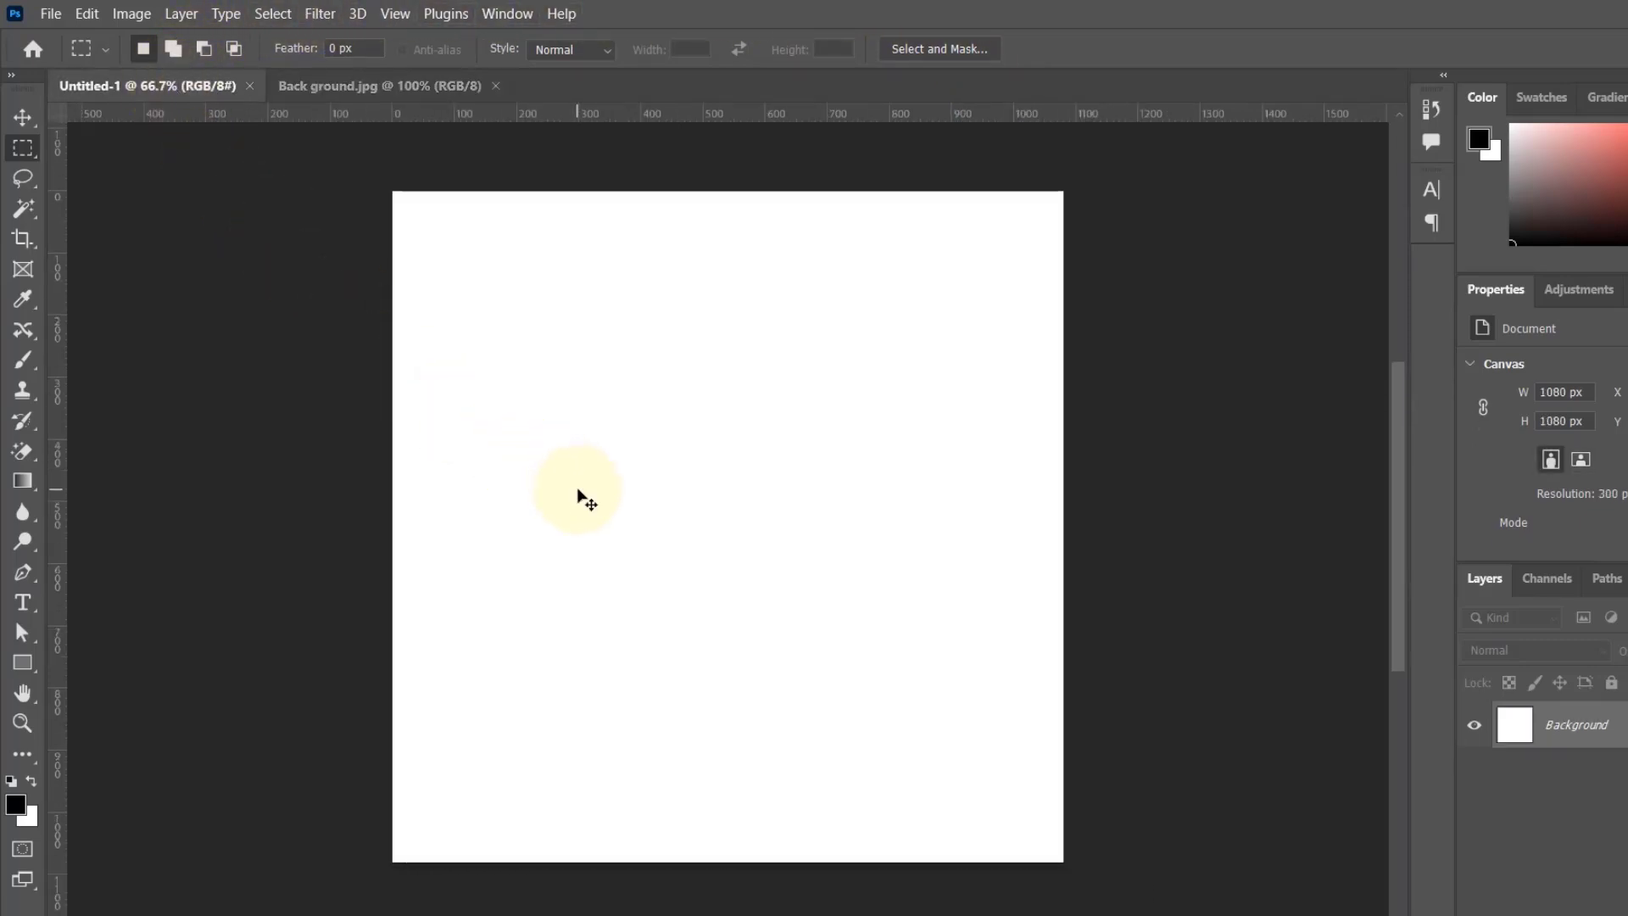
{"action": "key", "text": "ctrl+v"}
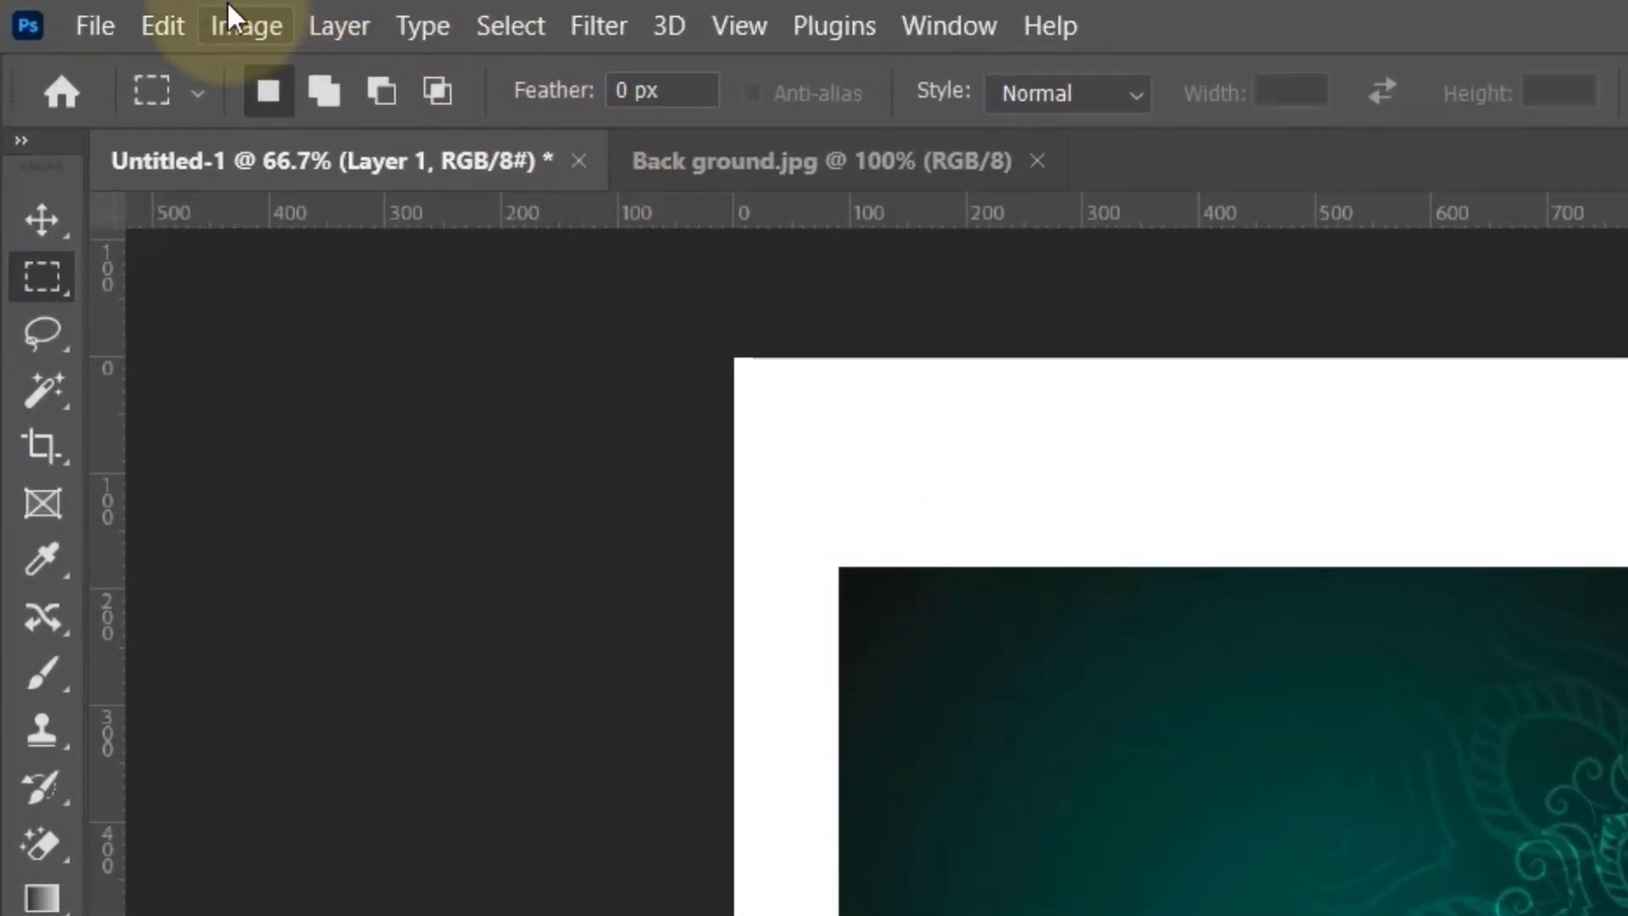
Step: Use Free Transform on the pasted background to enlarge it to about 122% and rotate it by -90°
{"action": "left_click", "coordinate": [158, 24]}
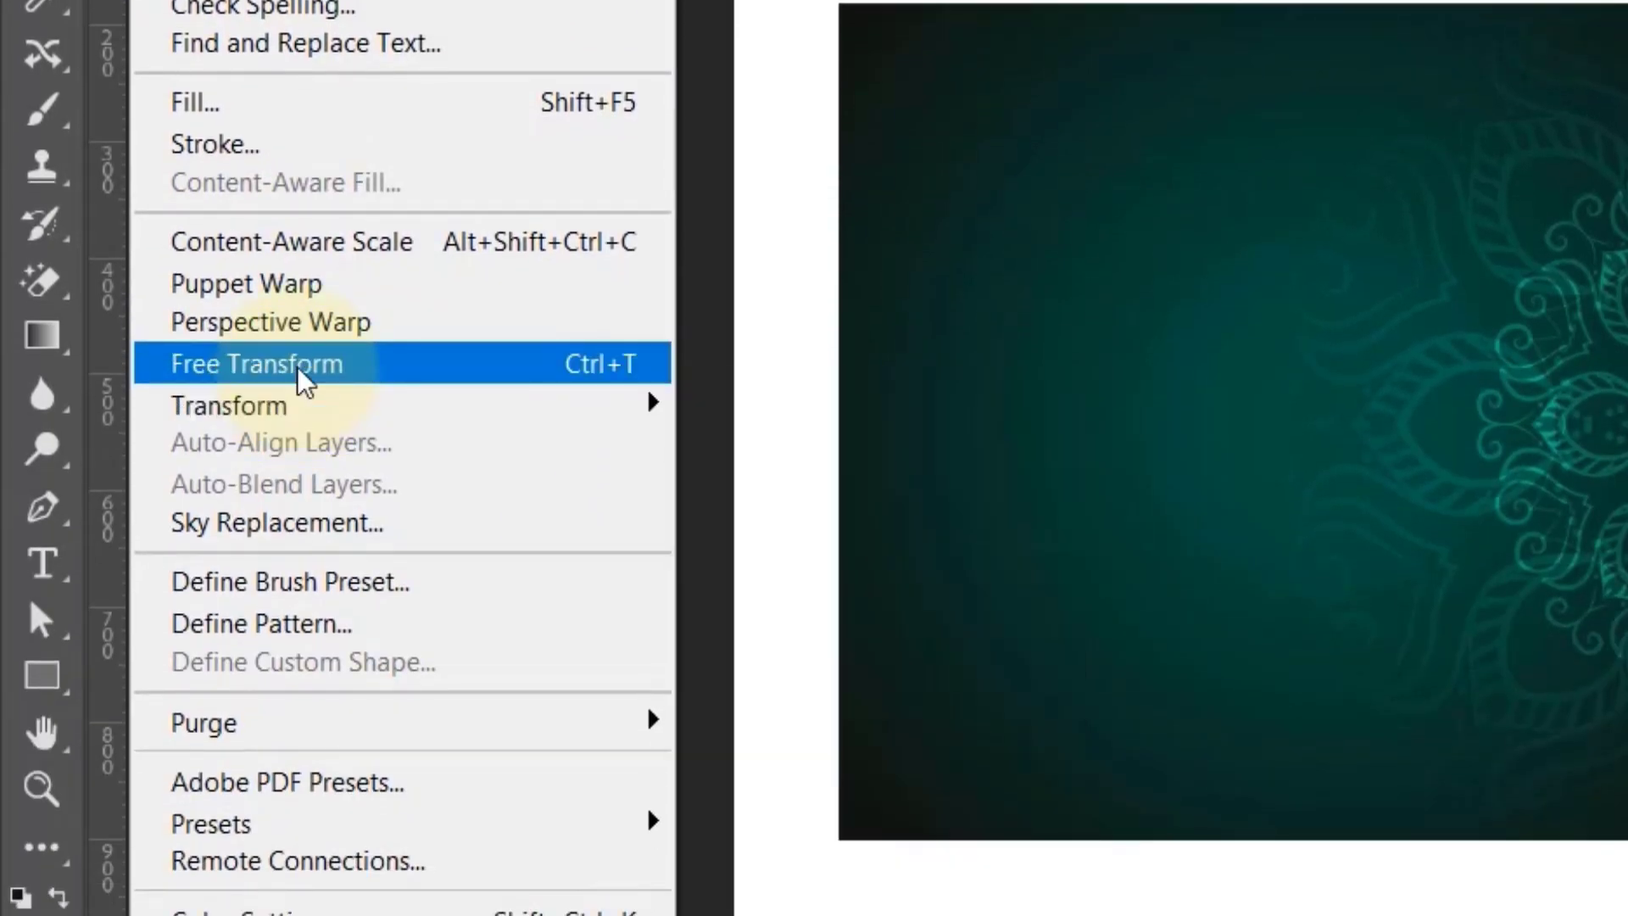
{"action": "left_click", "coordinate": [296, 366]}
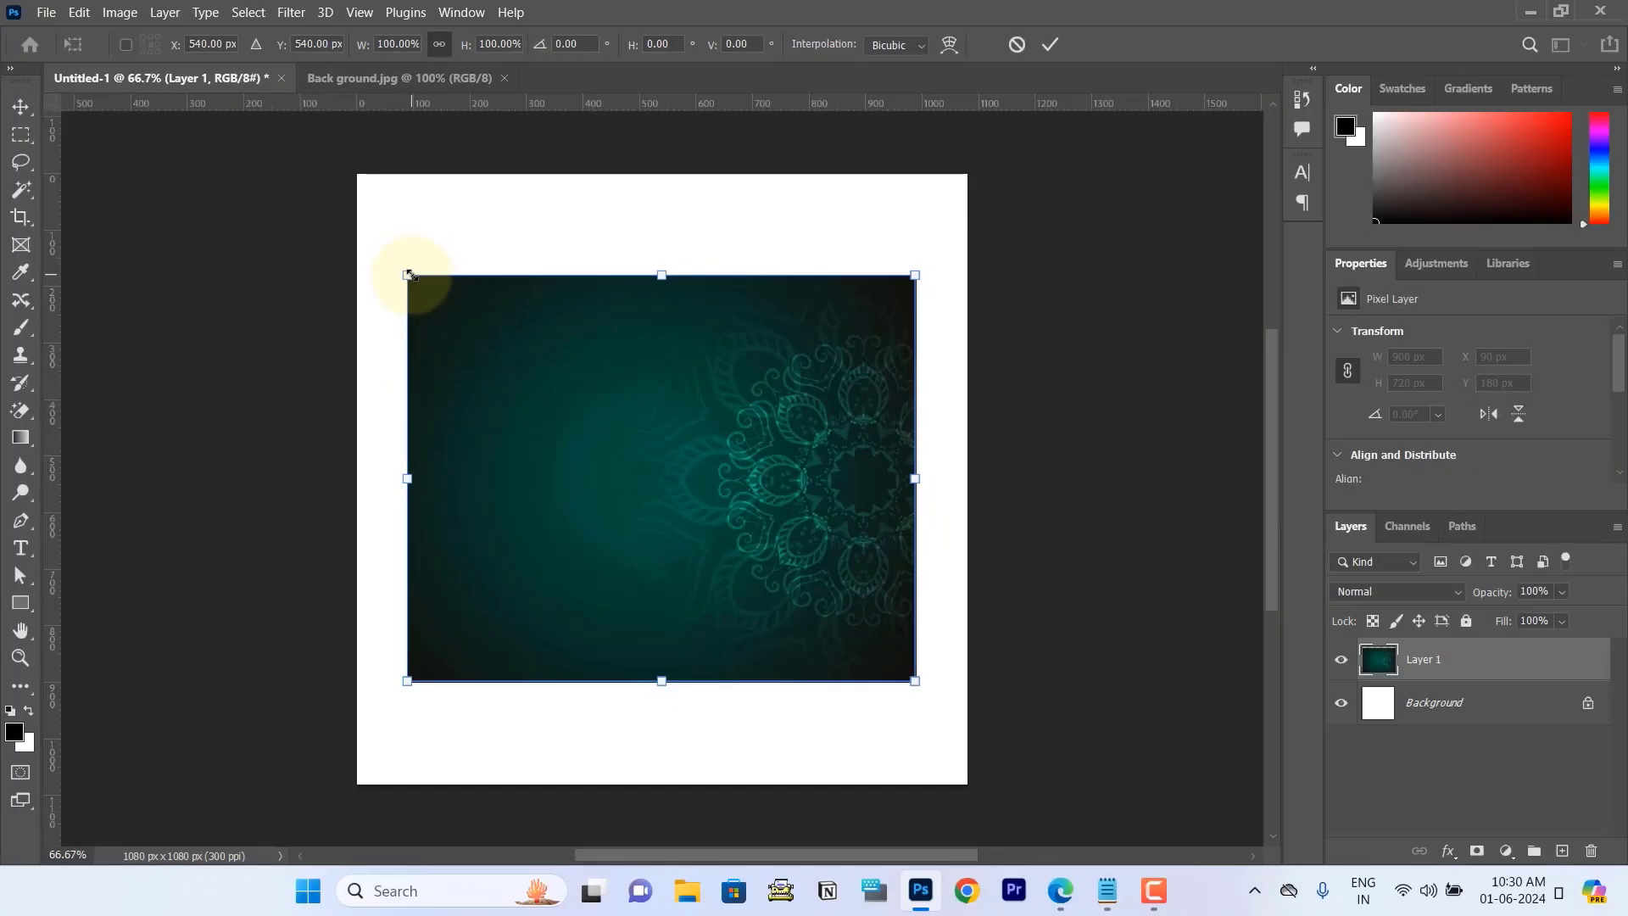
{"action": "left_click_drag", "start_coordinate": [915, 273], "coordinate": [940, 254]}
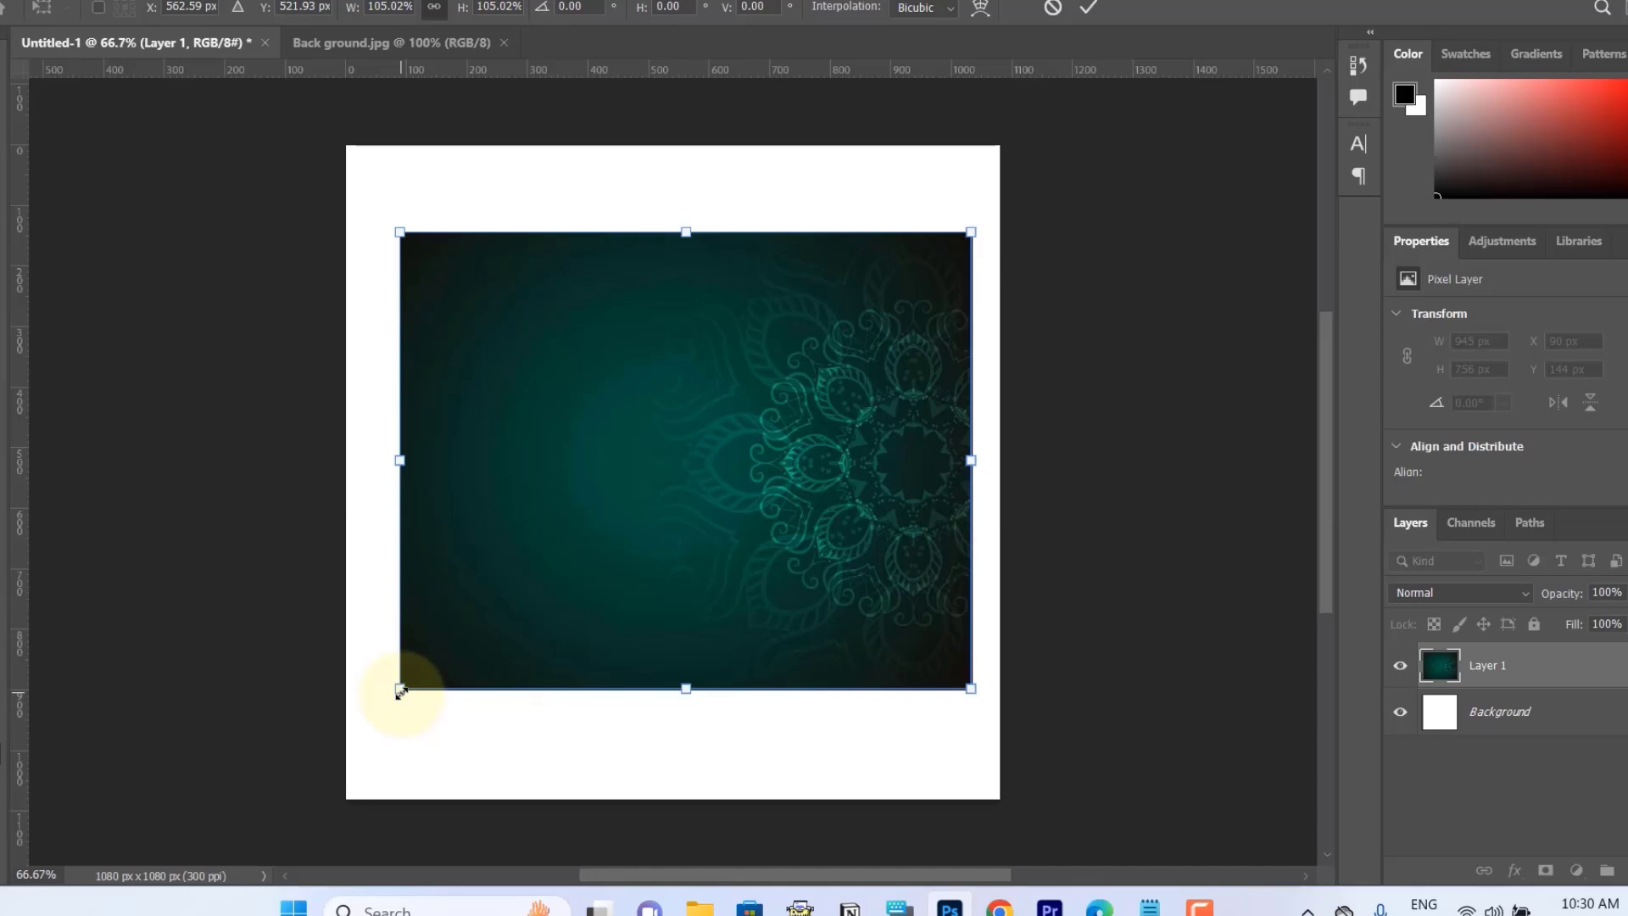
{"action": "left_click_drag", "start_coordinate": [407, 681], "coordinate": [337, 753]}
{"action": "left_click_drag", "start_coordinate": [280, 812], "coordinate": [259, 830]}
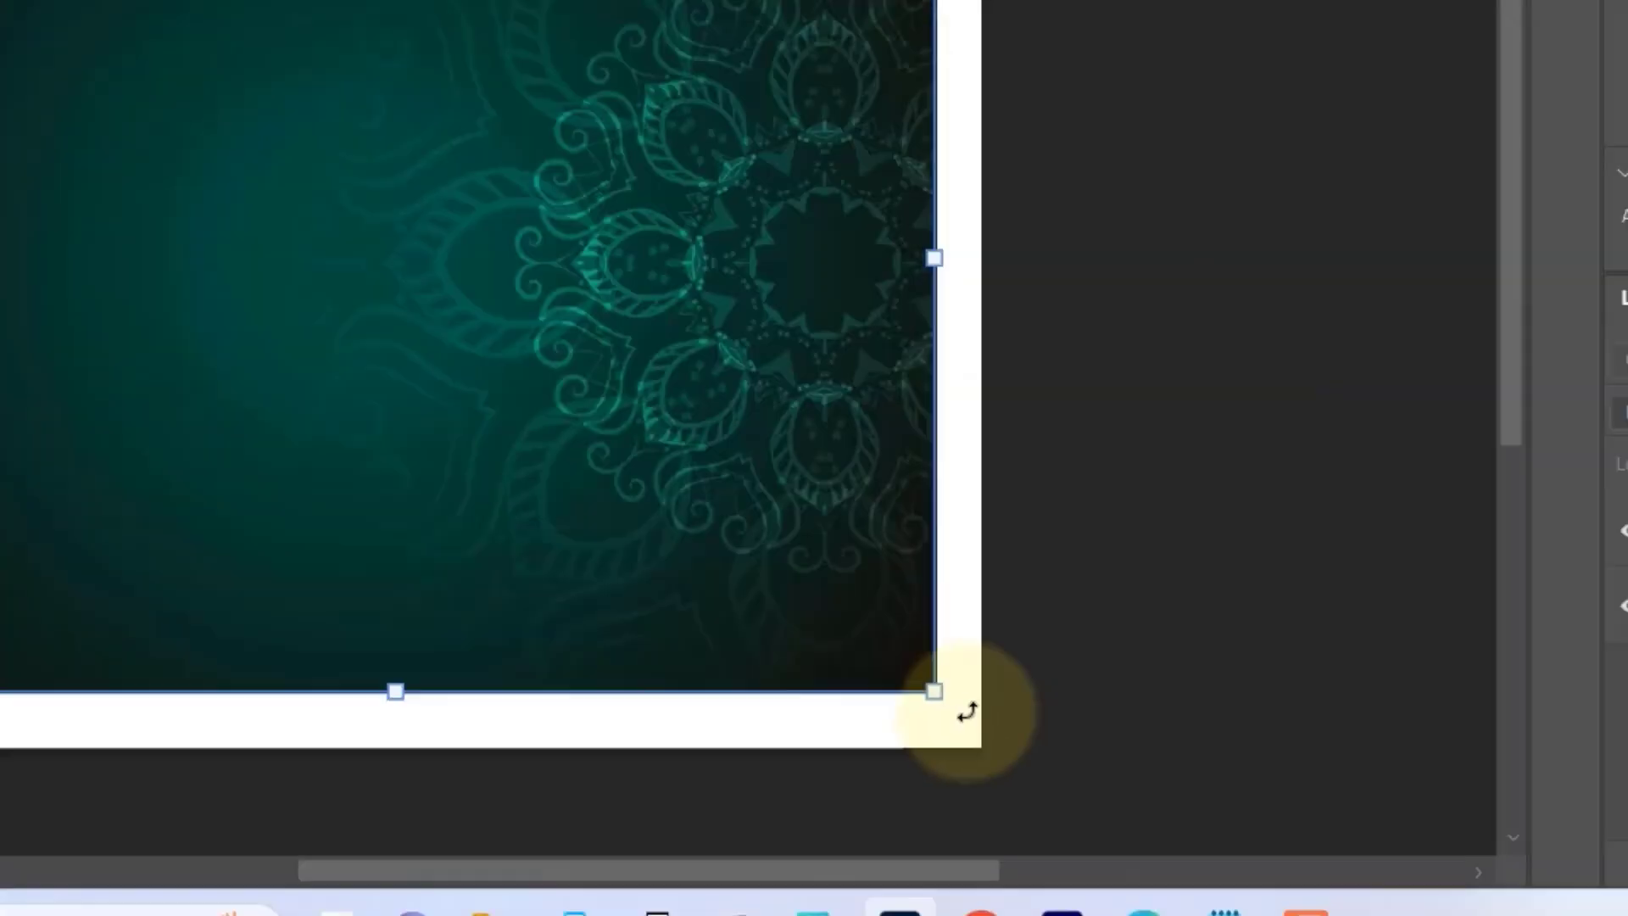
{"action": "left_click_drag", "start_coordinate": [1017, 348], "coordinate": [1018, 545]}
{"action": "left_click_drag", "start_coordinate": [1020, 515], "coordinate": [920, 186]}
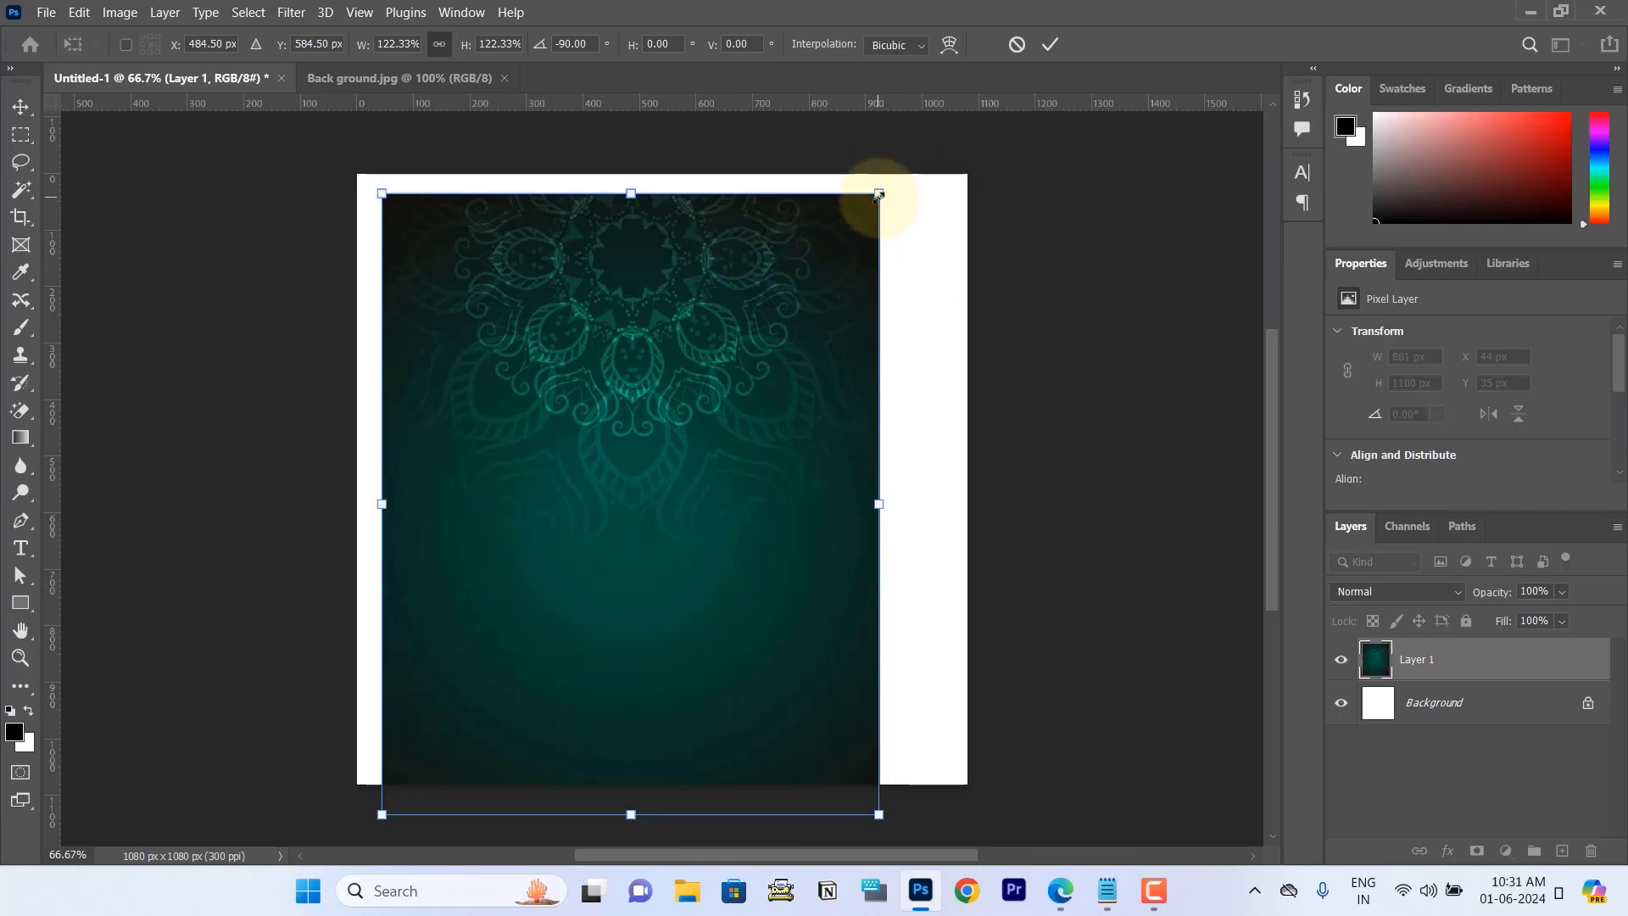
Step: Scale the background to about 164%, position it to cover the whole canvas with the mandala centred at the upper edge, and apply the transform
{"action": "left_click_drag", "start_coordinate": [878, 197], "coordinate": [913, 148]}
{"action": "left_click_drag", "start_coordinate": [735, 382], "coordinate": [889, 424]}
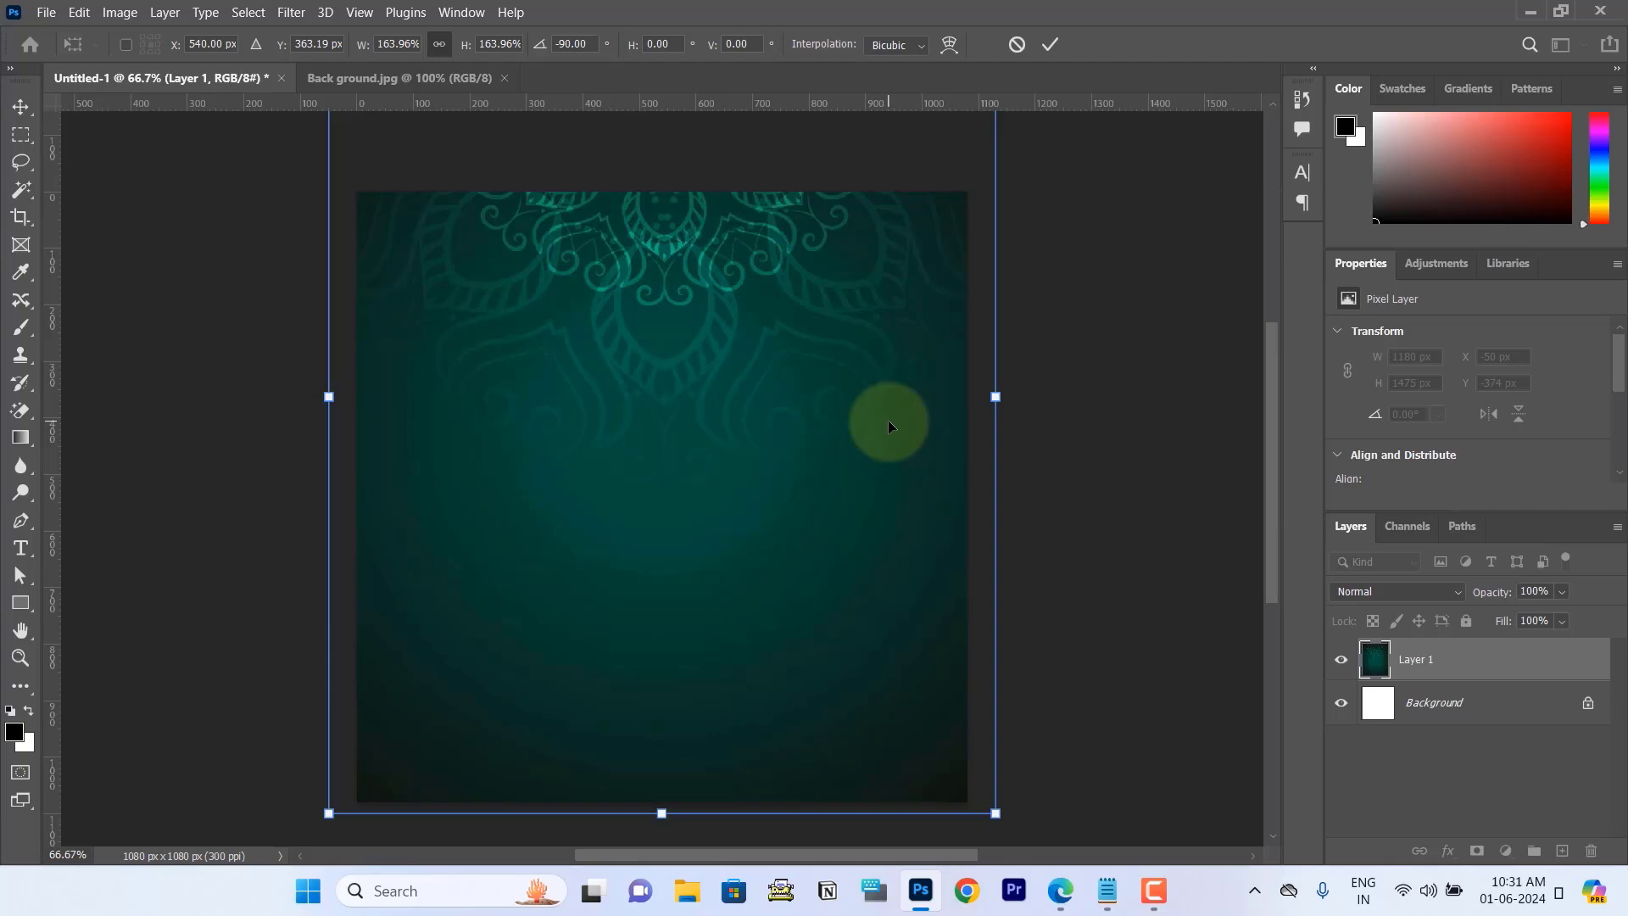
{"action": "left_click", "coordinate": [1056, 50]}
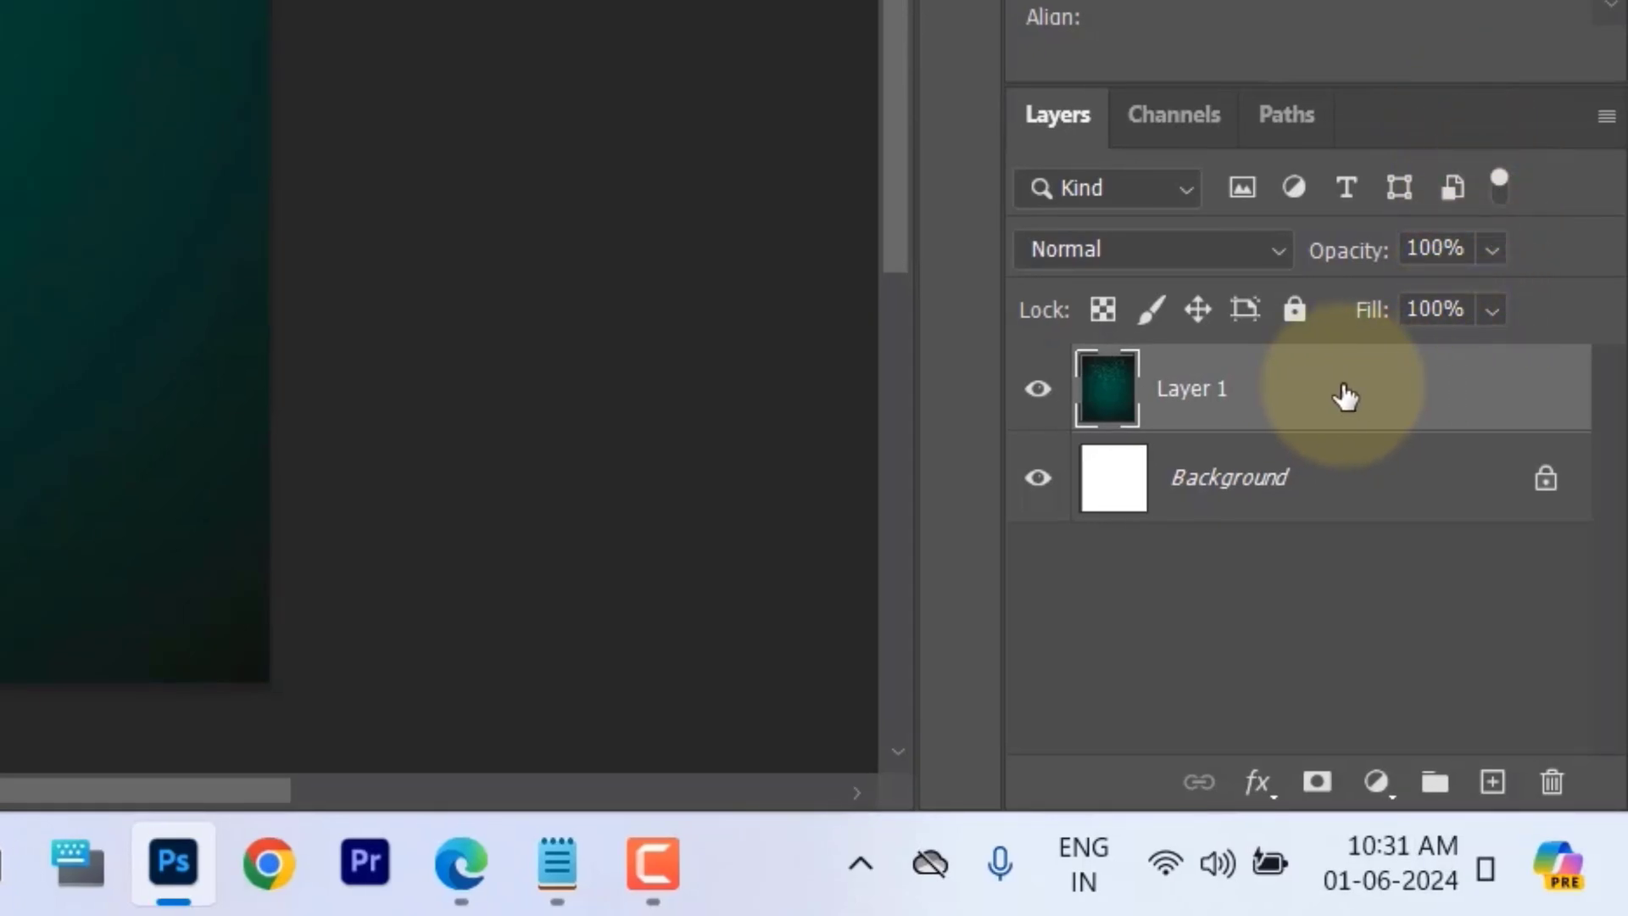
Step: Lock all properties of the pasted background layer, and unlock the layer again
{"action": "left_click", "coordinate": [1295, 310]}
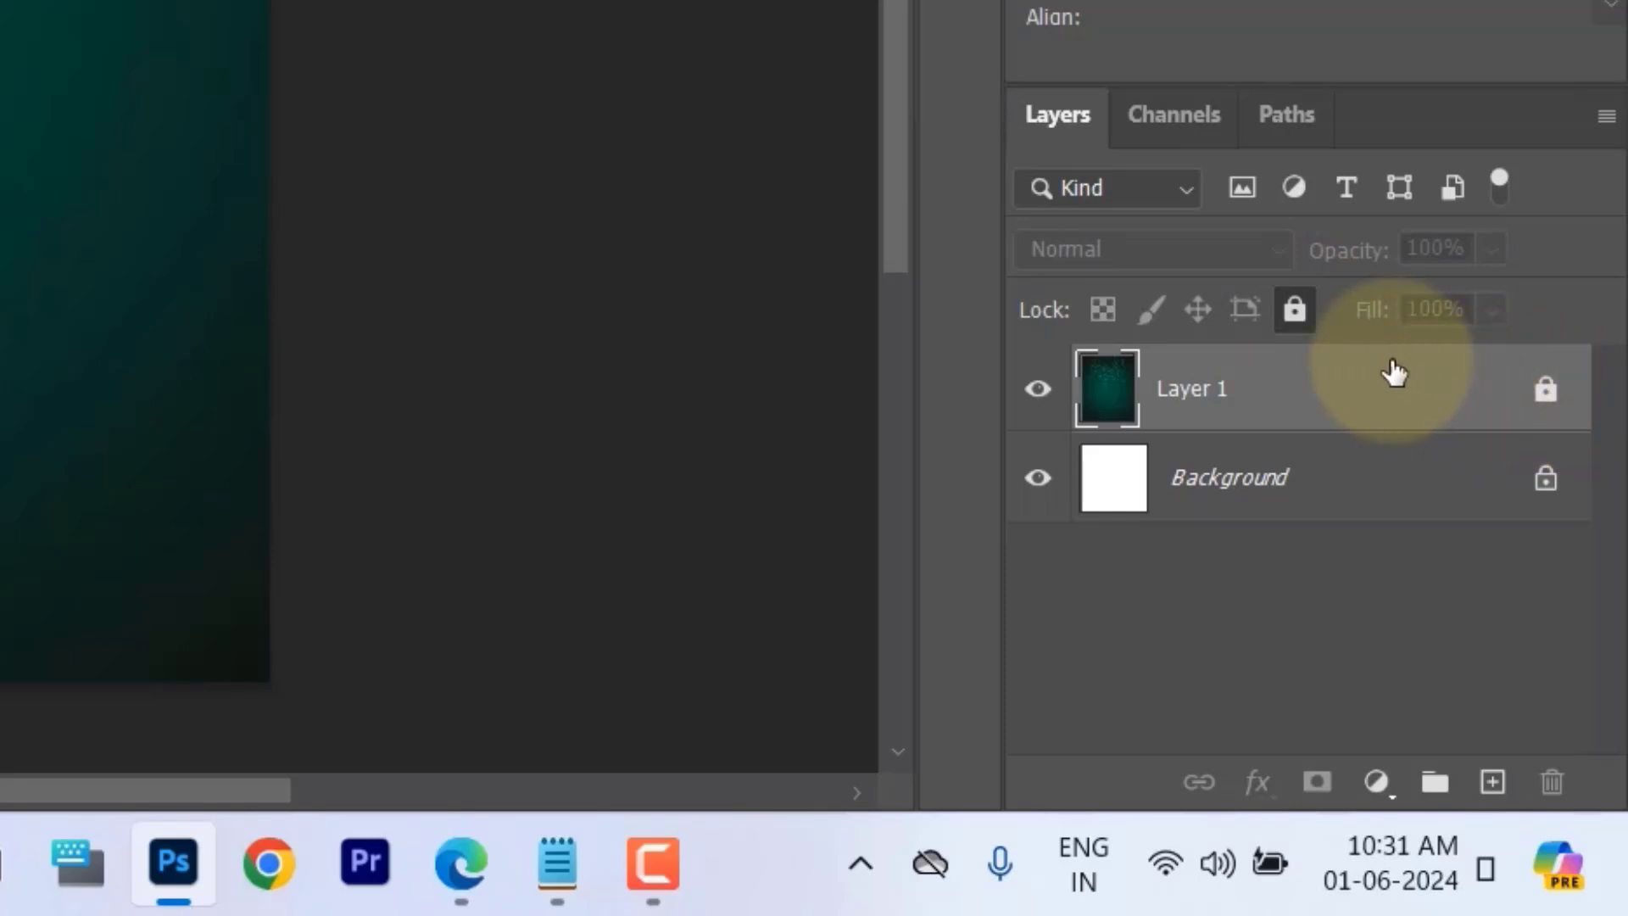
{"action": "left_click", "coordinate": [1297, 311]}
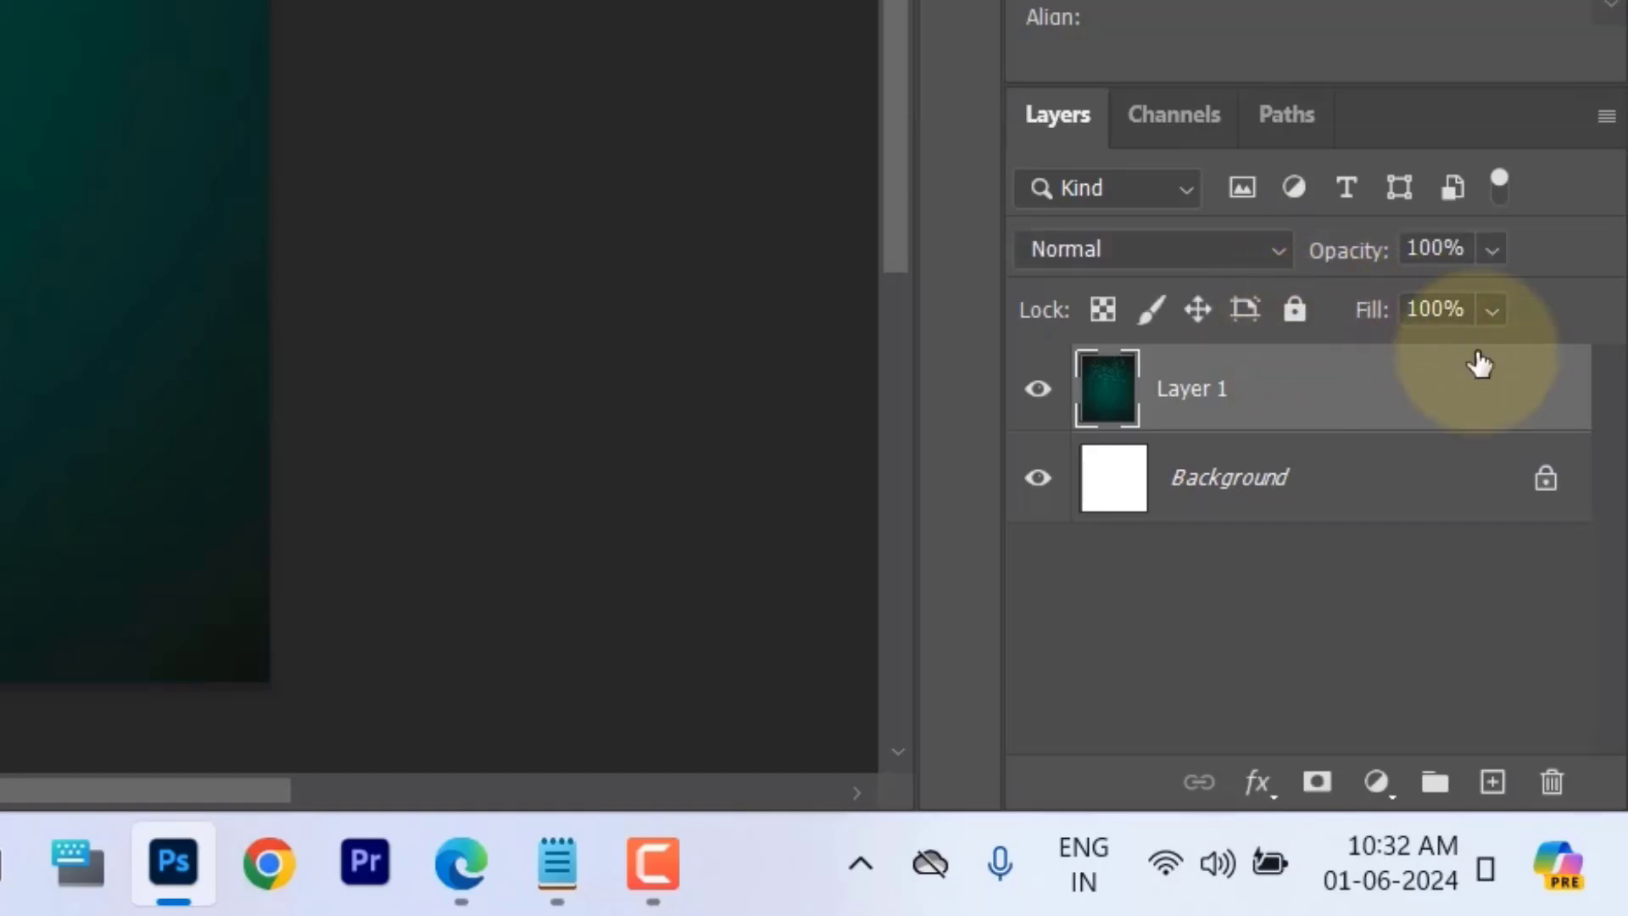
Step: Lock all properties of the green background layer and open Arabic 1.png from the Eid Mubarak Poster folder
{"action": "left_click", "coordinate": [1301, 310]}
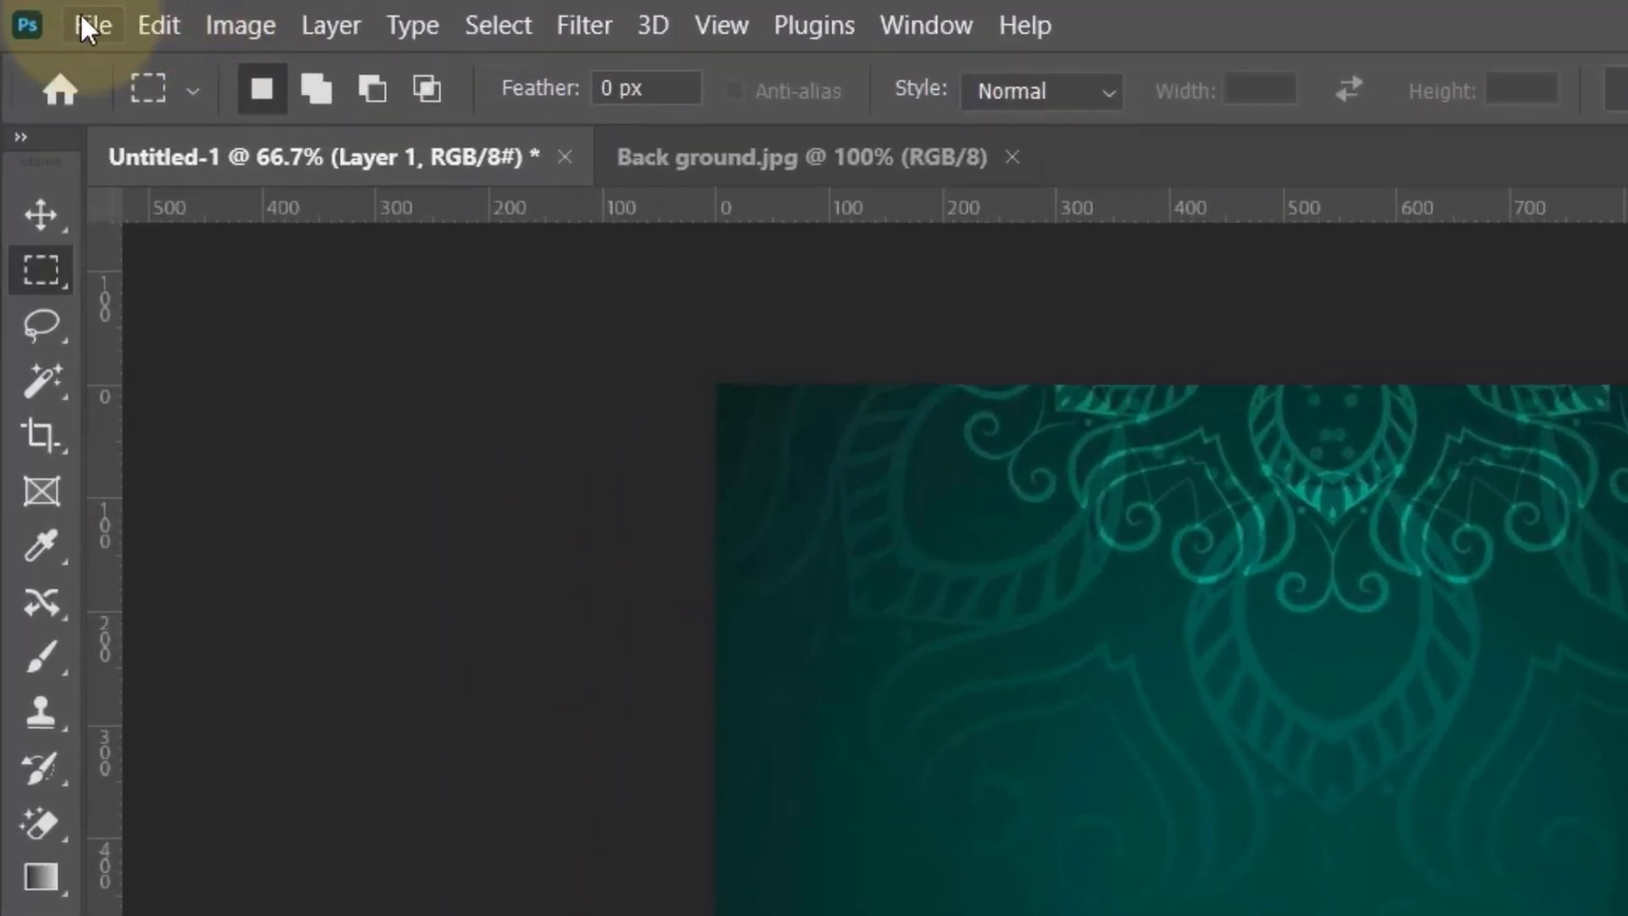
{"action": "left_click", "coordinate": [85, 25]}
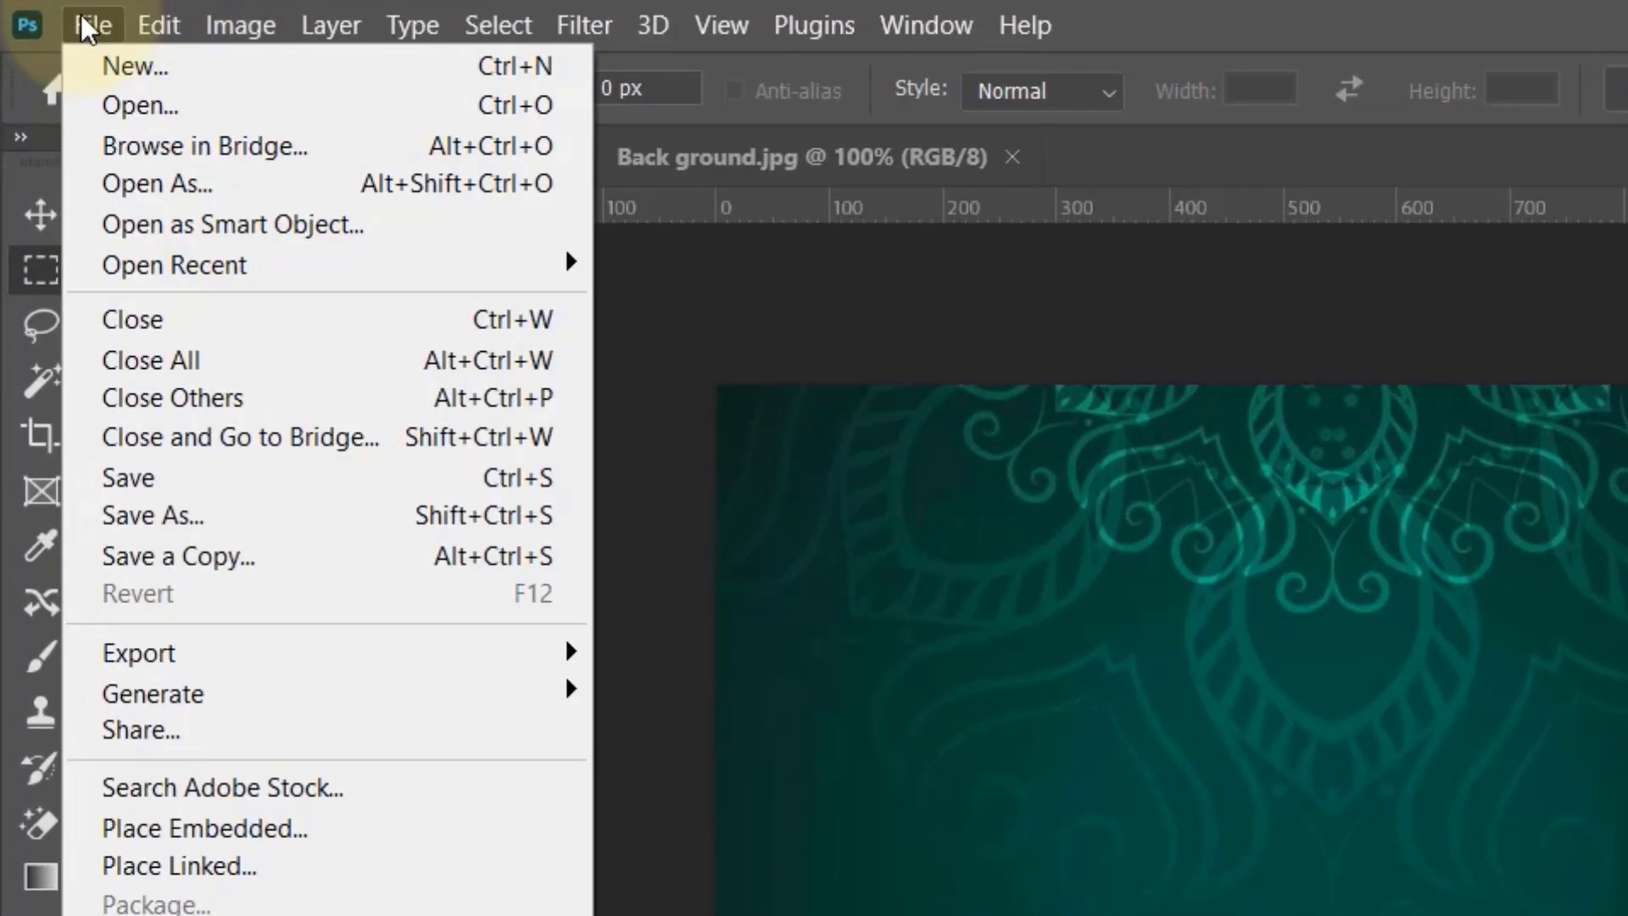
{"action": "left_click", "coordinate": [91, 106]}
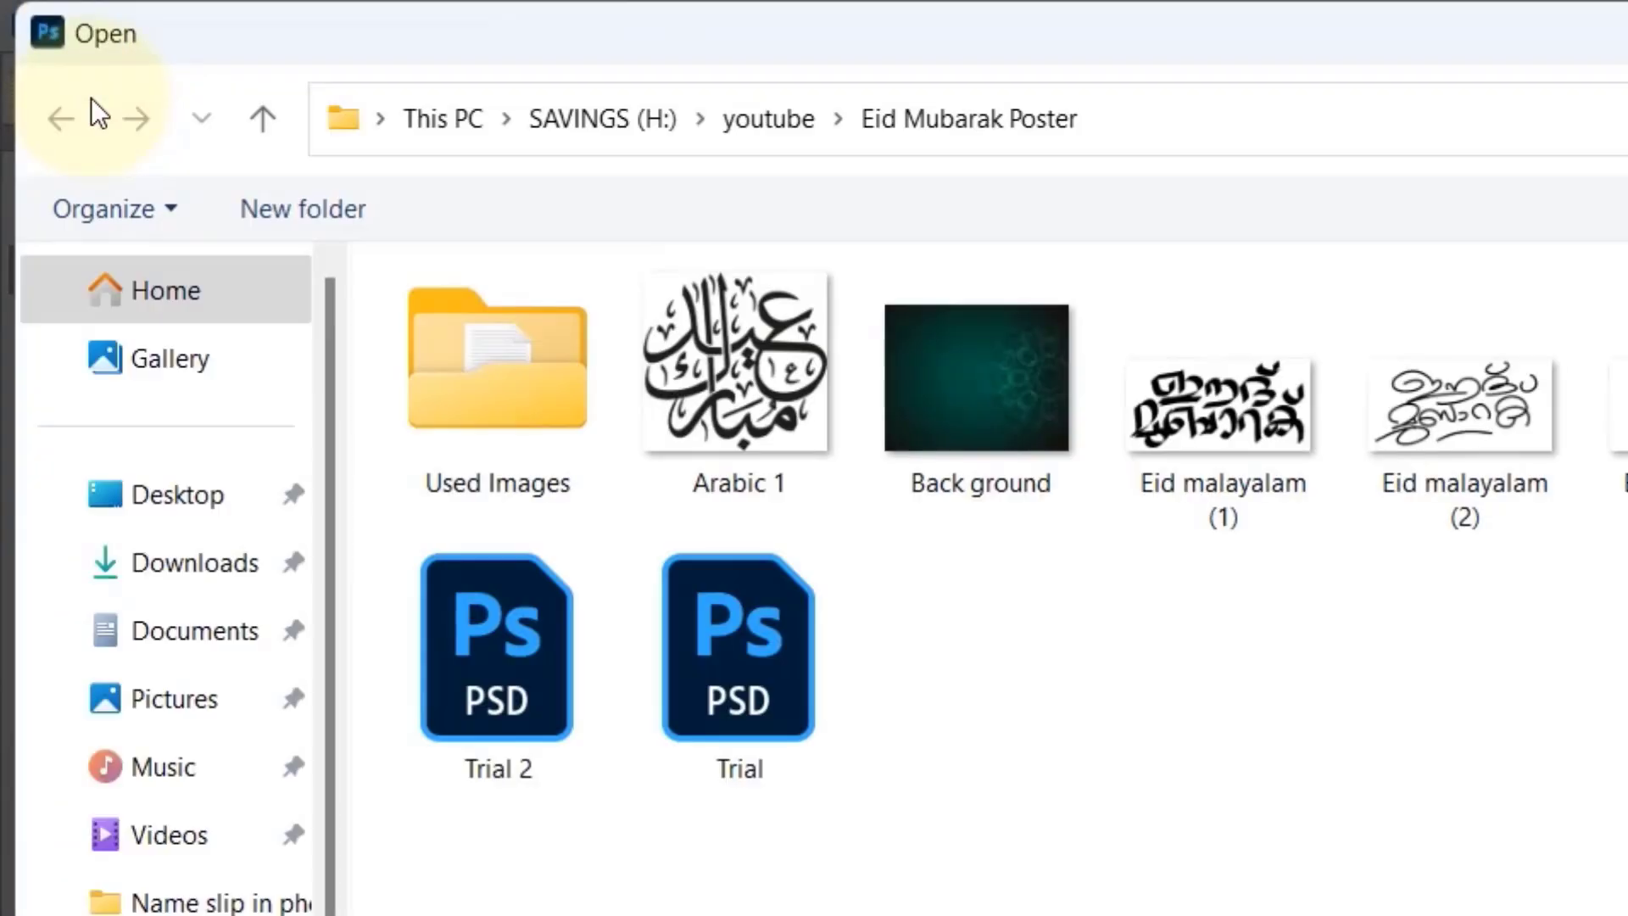
{"action": "left_click", "coordinate": [680, 352]}
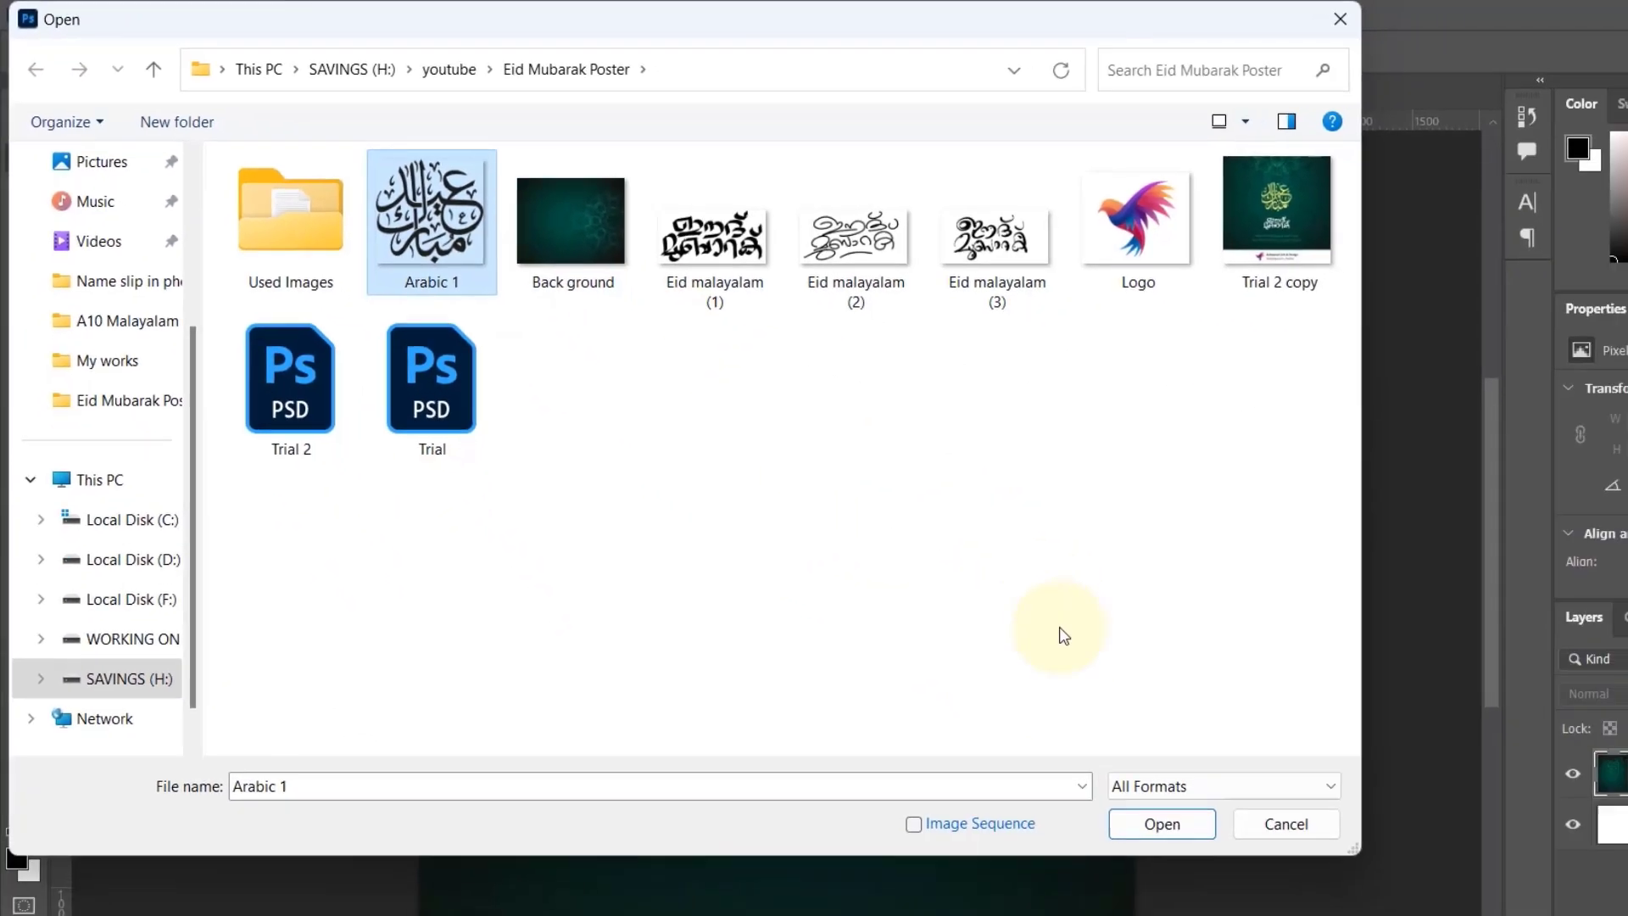
{"action": "left_click", "coordinate": [1134, 817]}
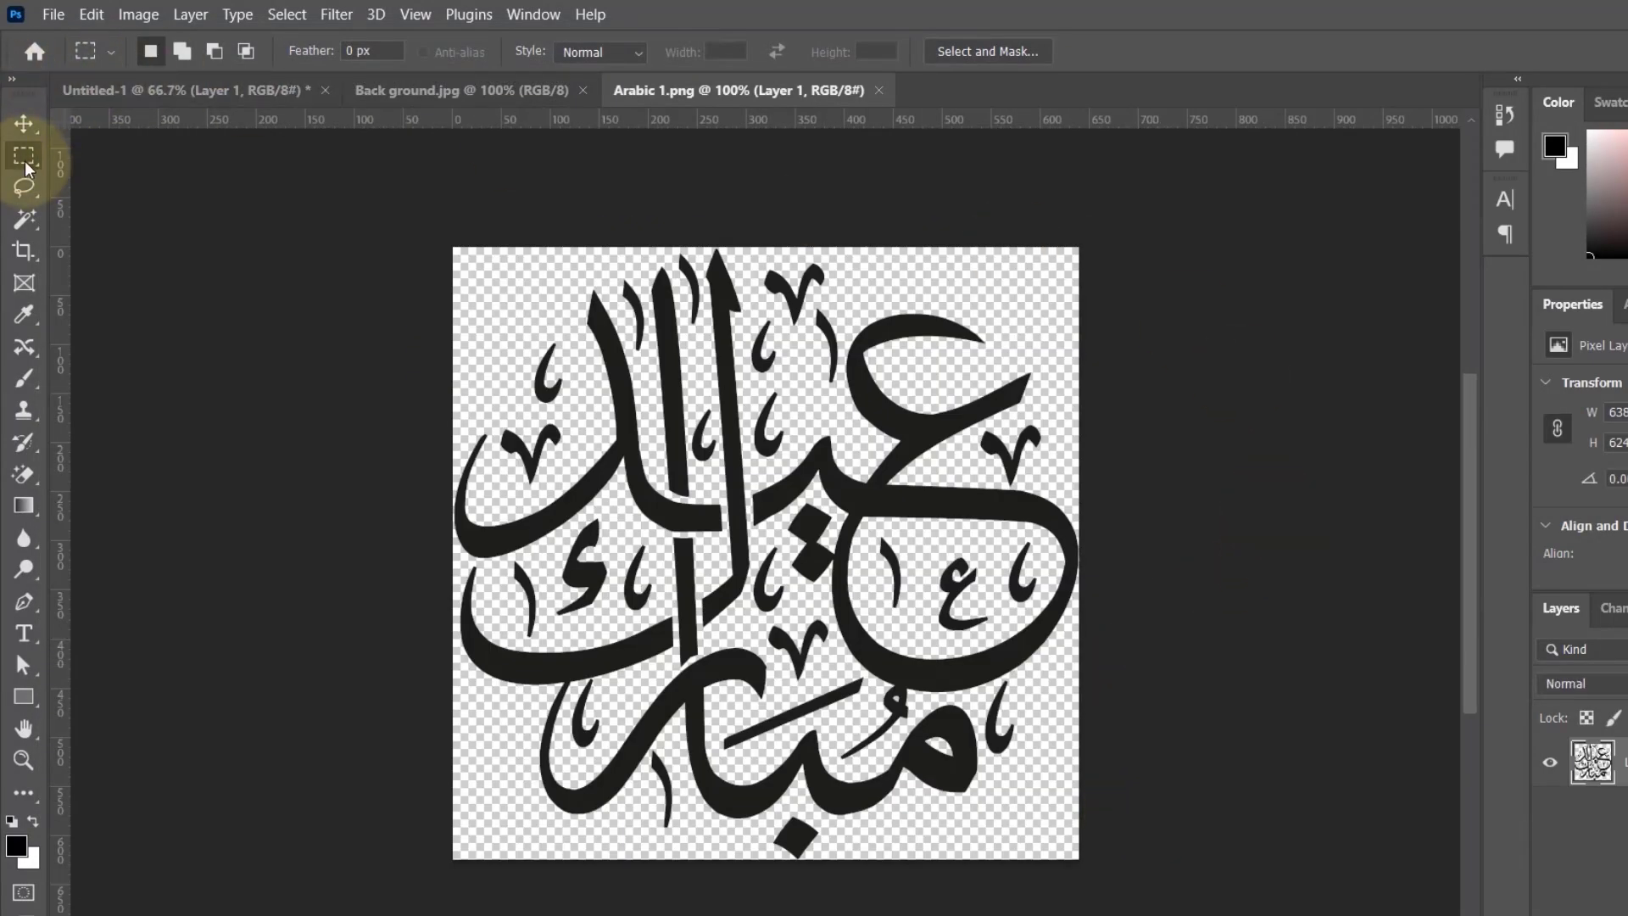
Step: Select the entire Arabic calligraphy image with the Rectangular Marquee, copy it and paste it into the Untitled-1 document
{"action": "left_click_drag", "start_coordinate": [452, 247], "coordinate": [1199, 890]}
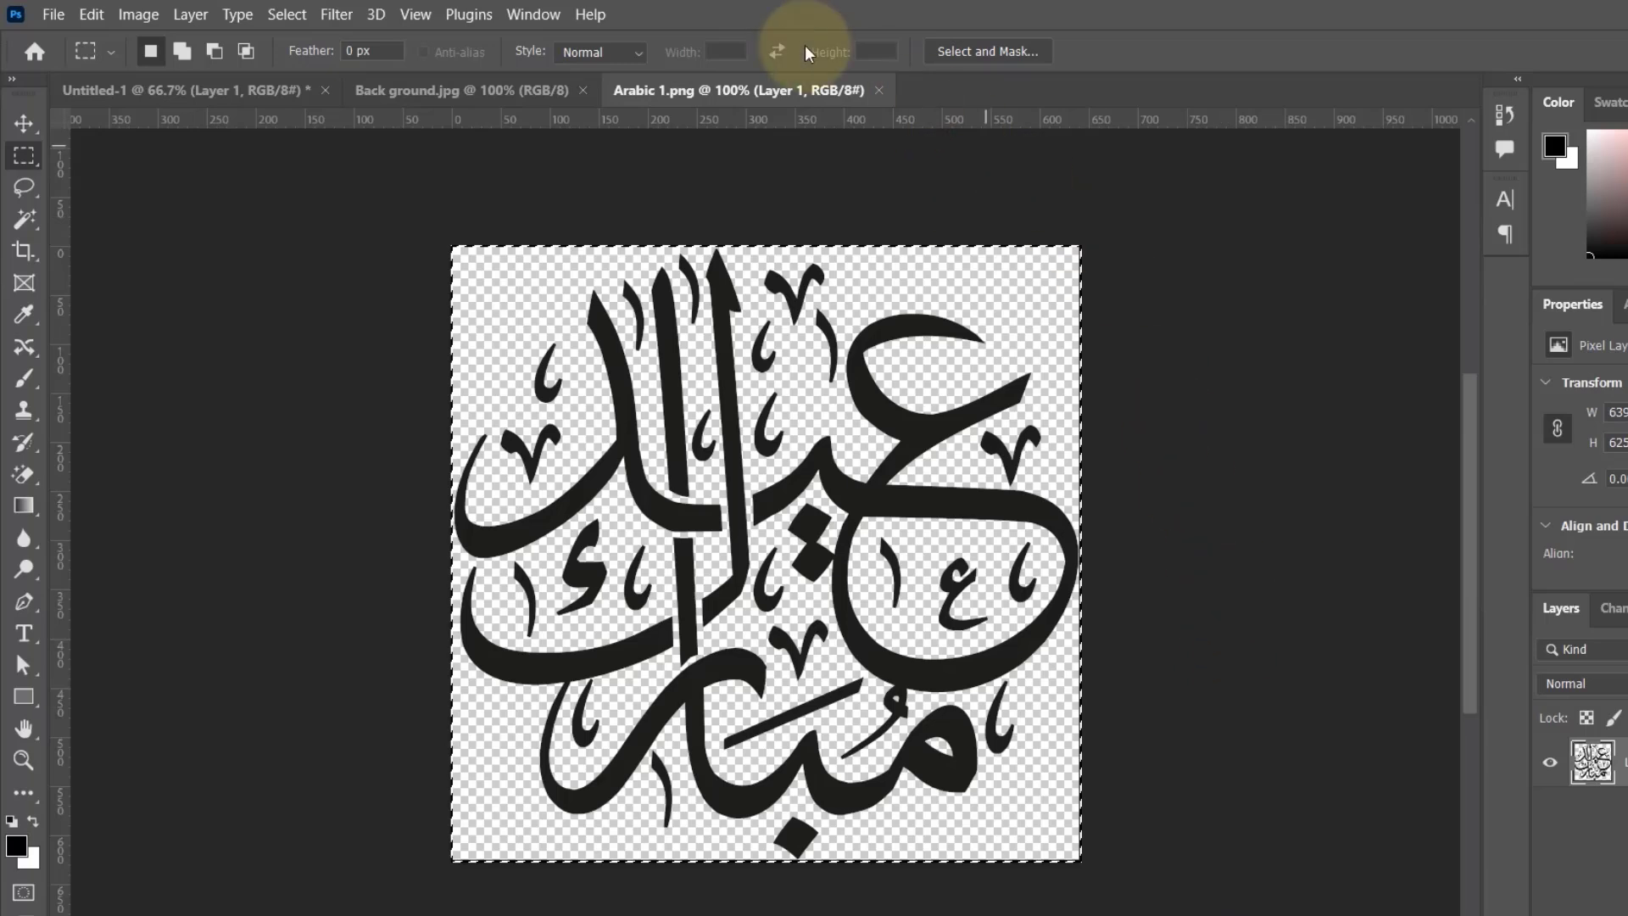
{"action": "left_click", "coordinate": [204, 92]}
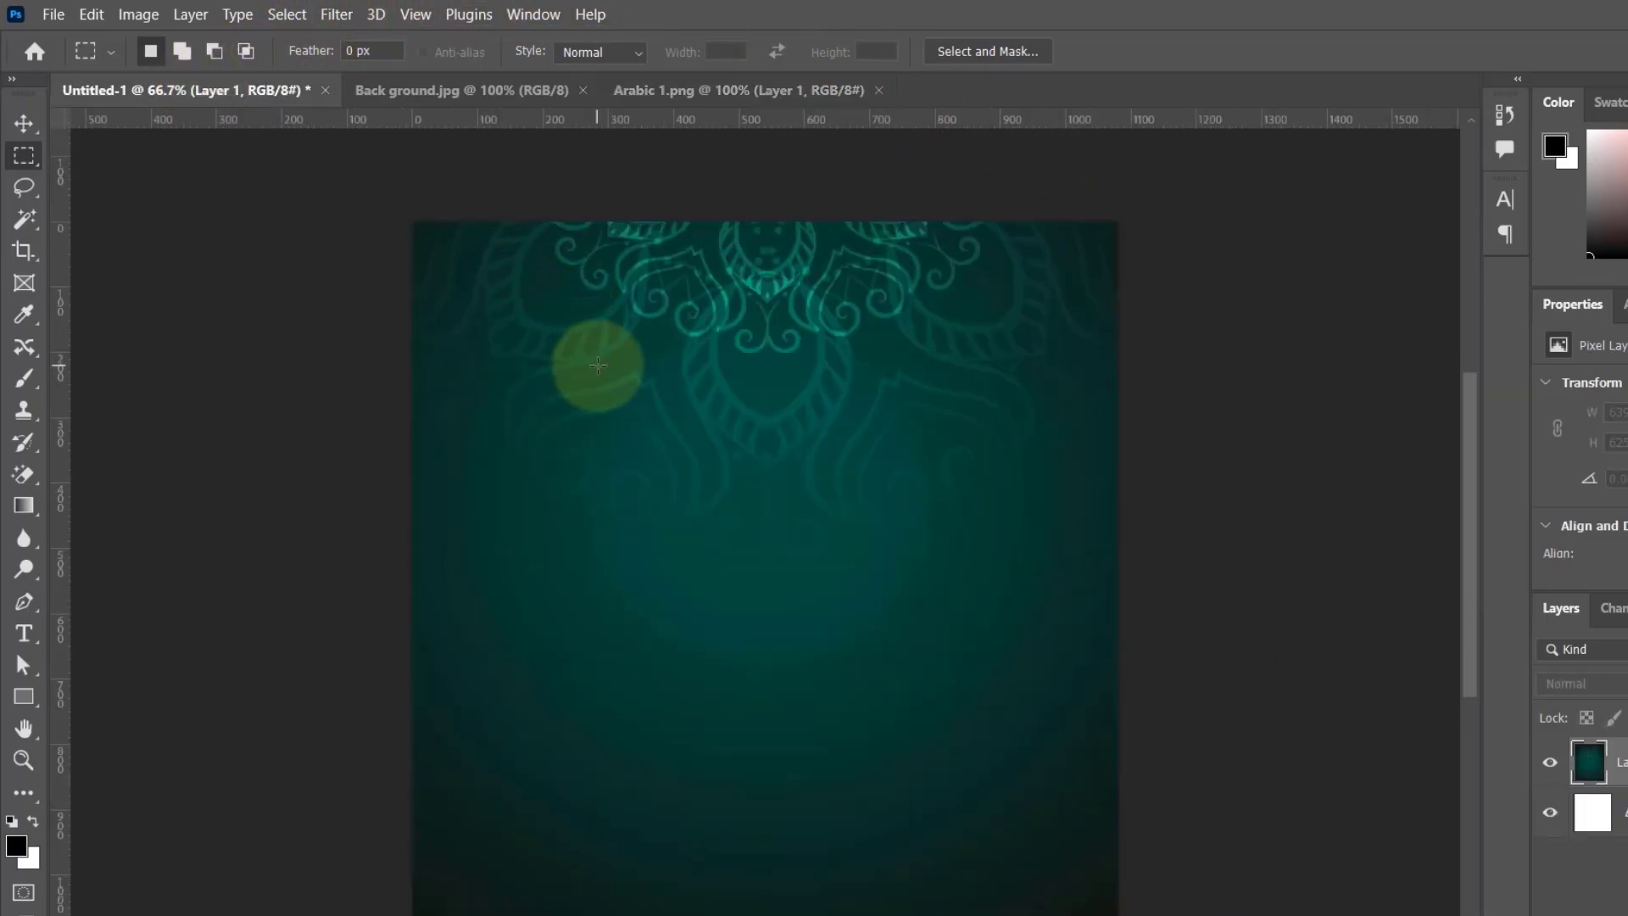
{"action": "key", "text": "ctrl+v"}
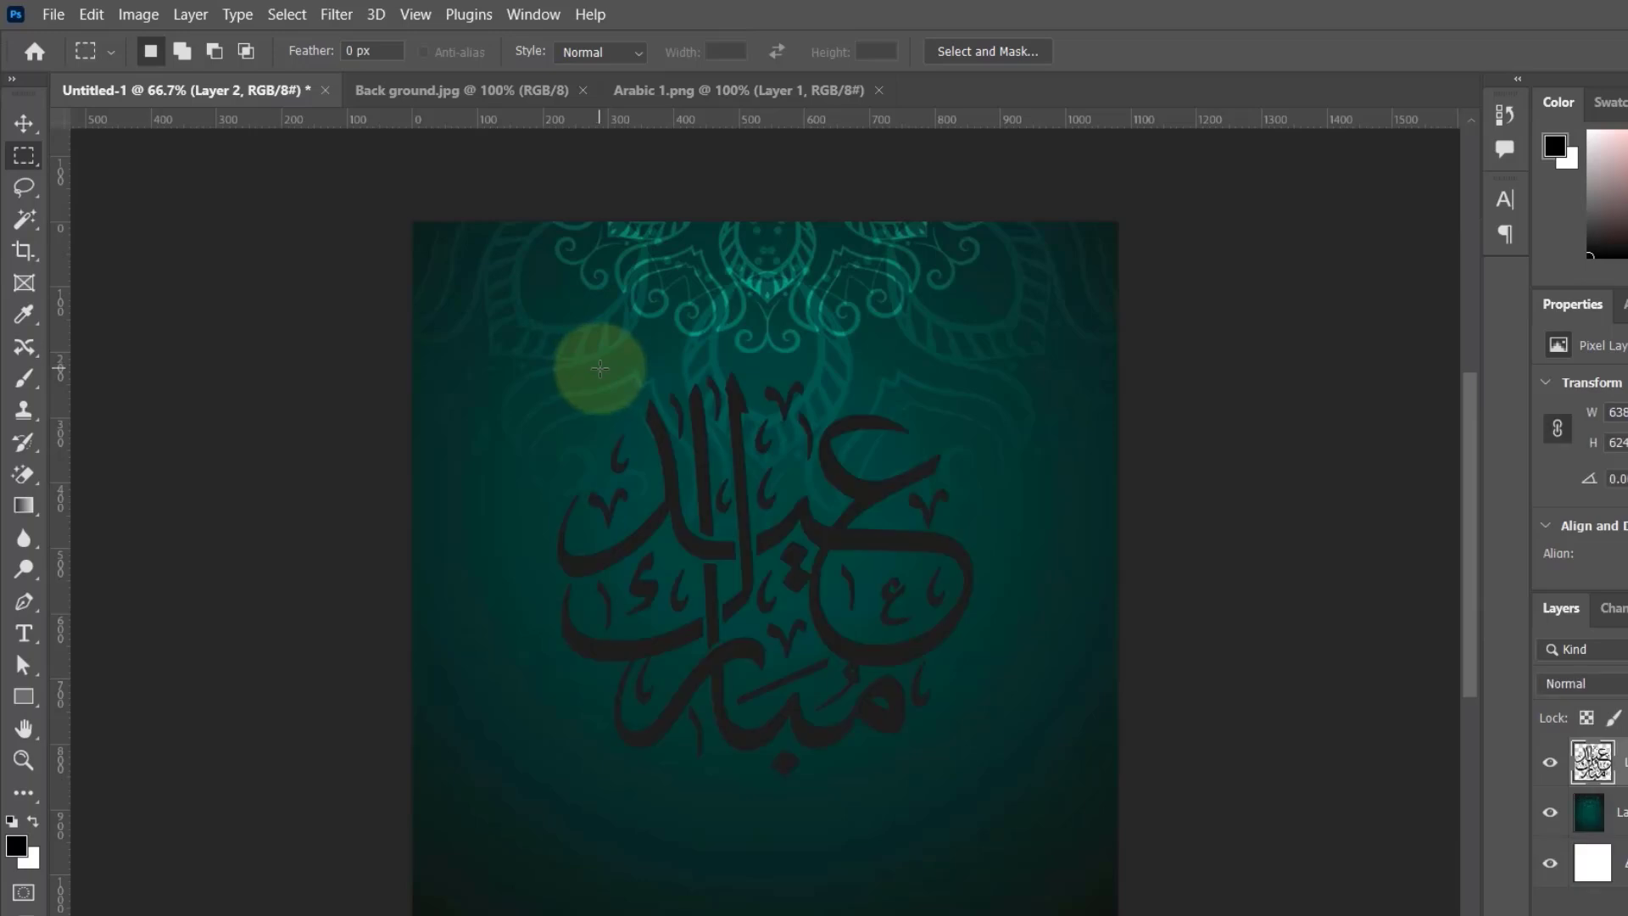
Step: Use Free Transform to scale the Arabic calligraphy to about 49% and place it horizontally centred just above the middle of the canvas
{"action": "key", "text": "ctrl+t"}
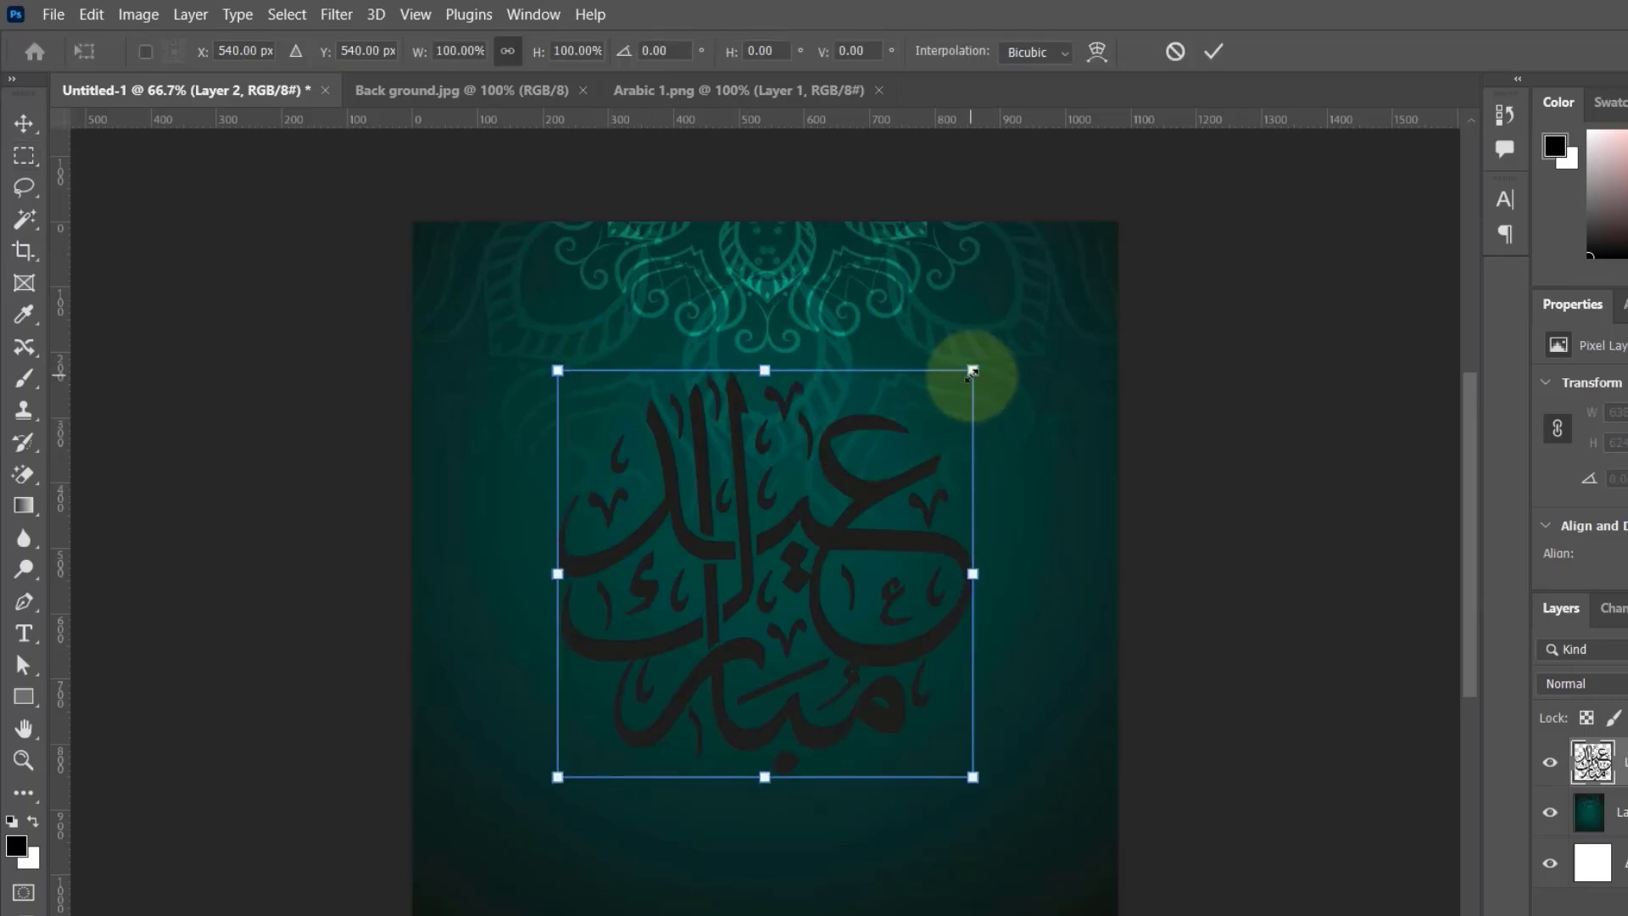
{"action": "left_click", "coordinate": [91, 14]}
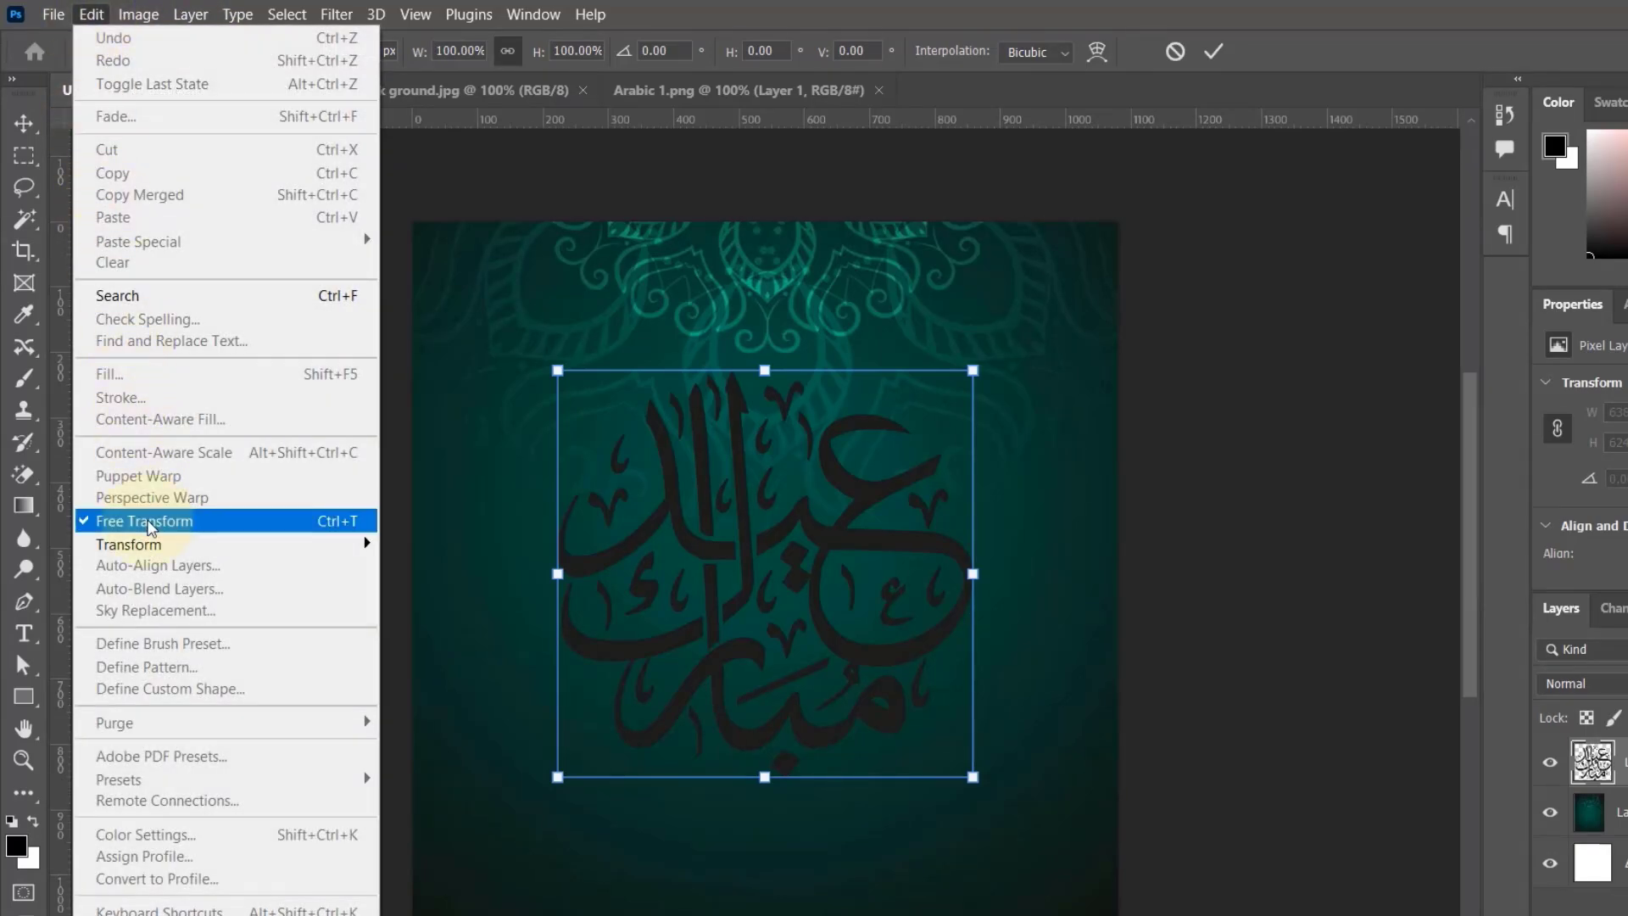
{"action": "left_click", "coordinate": [665, 524]}
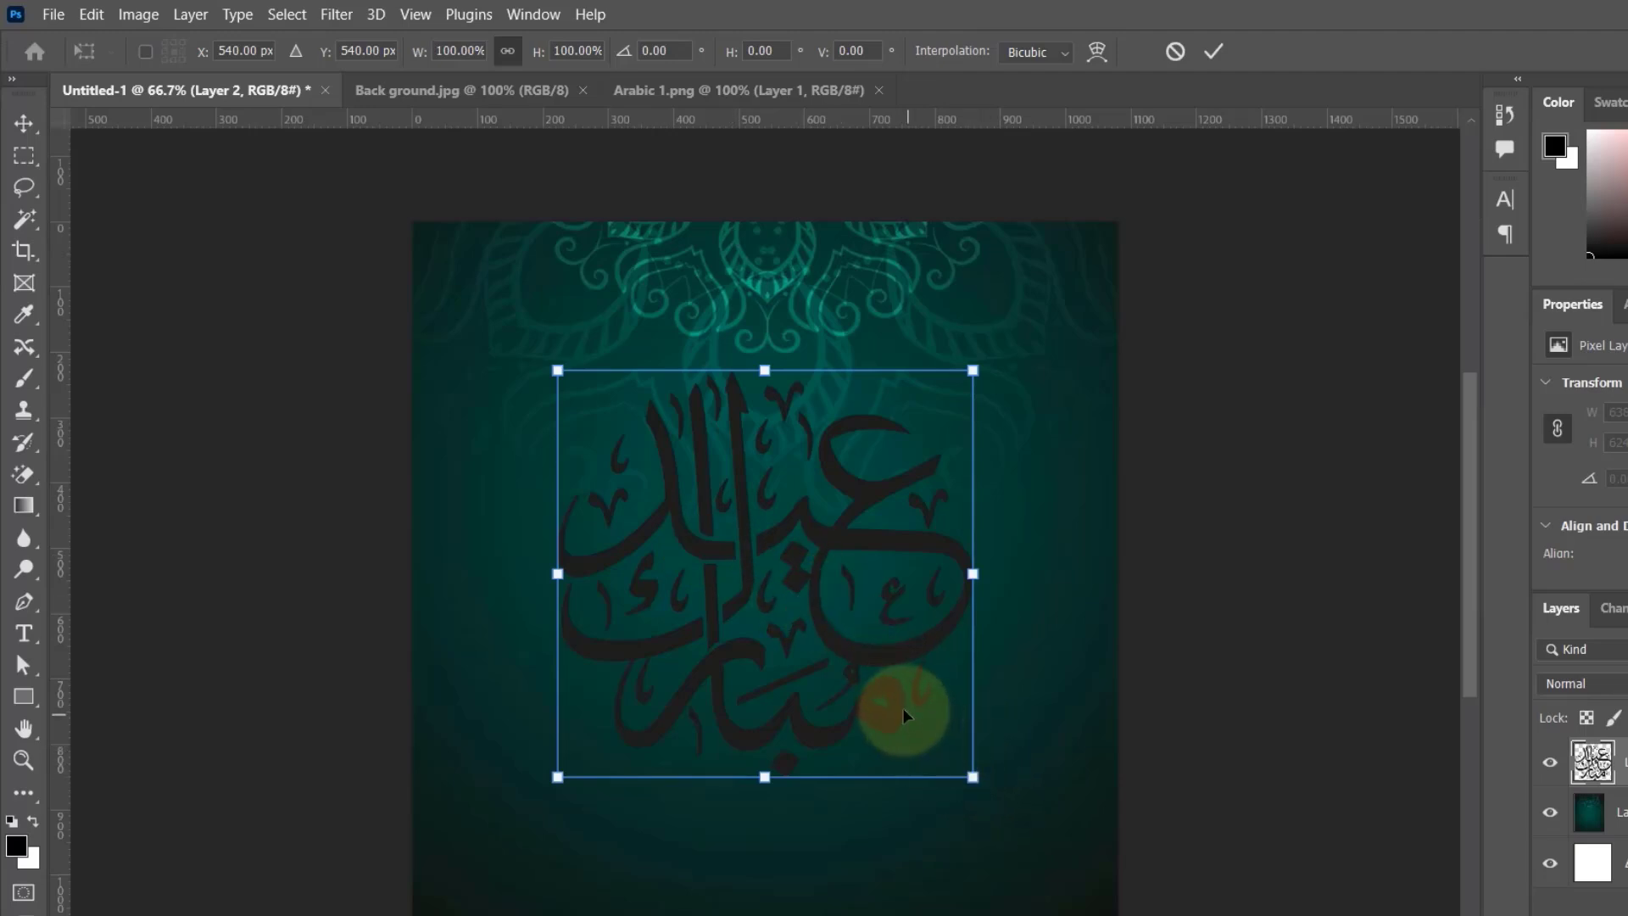
{"action": "left_click_drag", "start_coordinate": [973, 774], "coordinate": [868, 599]}
{"action": "left_click_drag", "start_coordinate": [813, 563], "coordinate": [800, 546]}
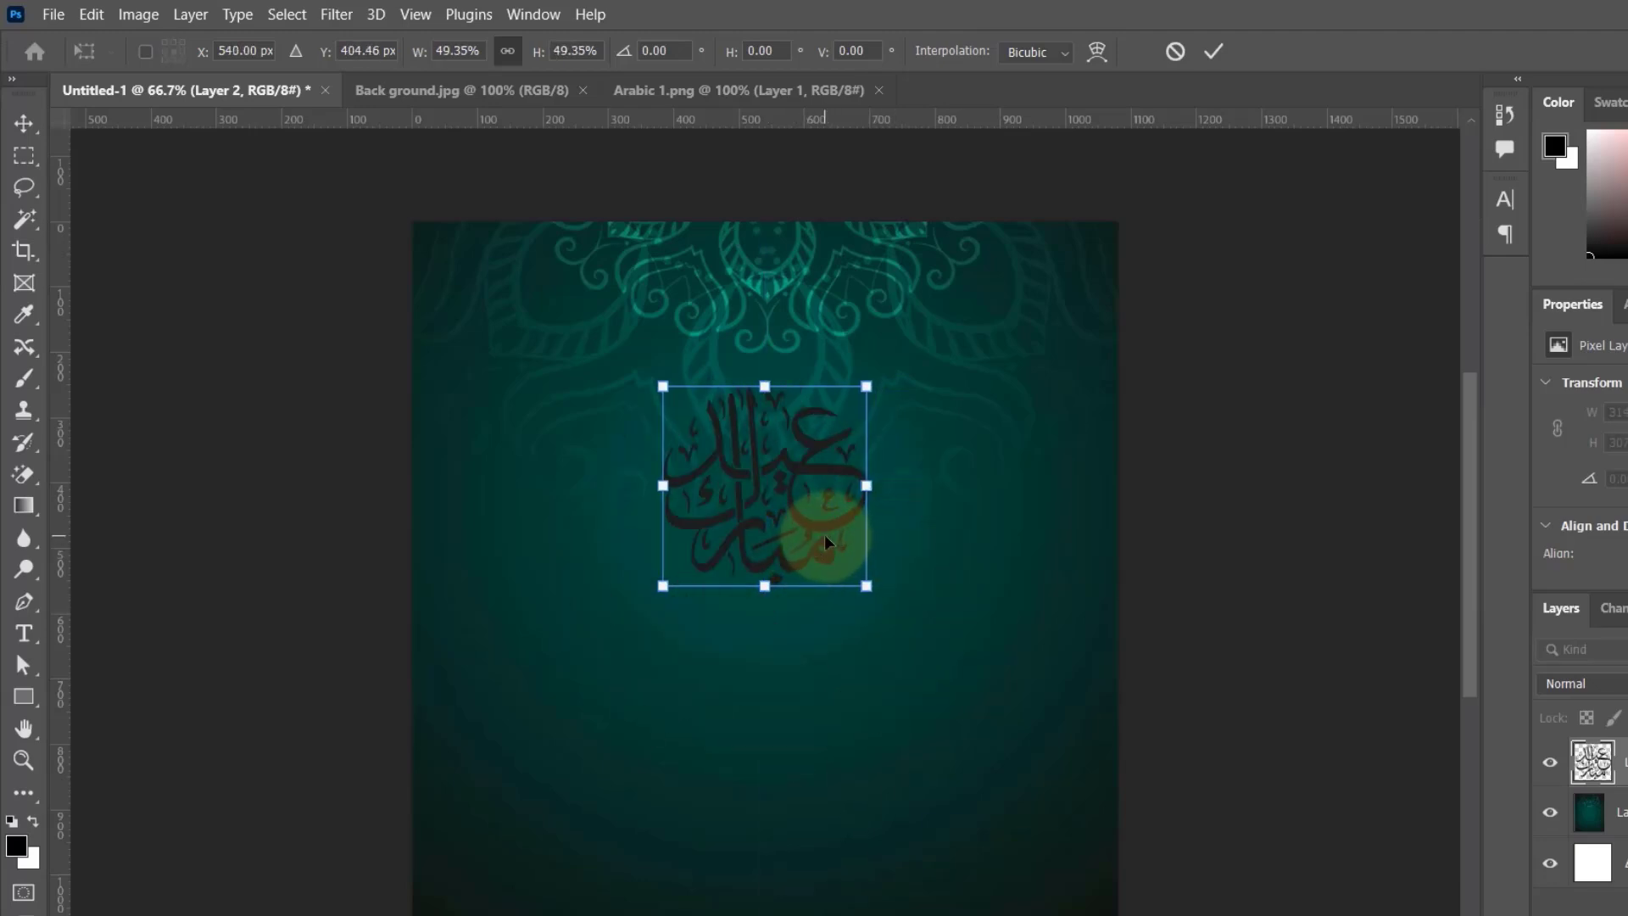
{"action": "left_click", "coordinate": [1214, 53]}
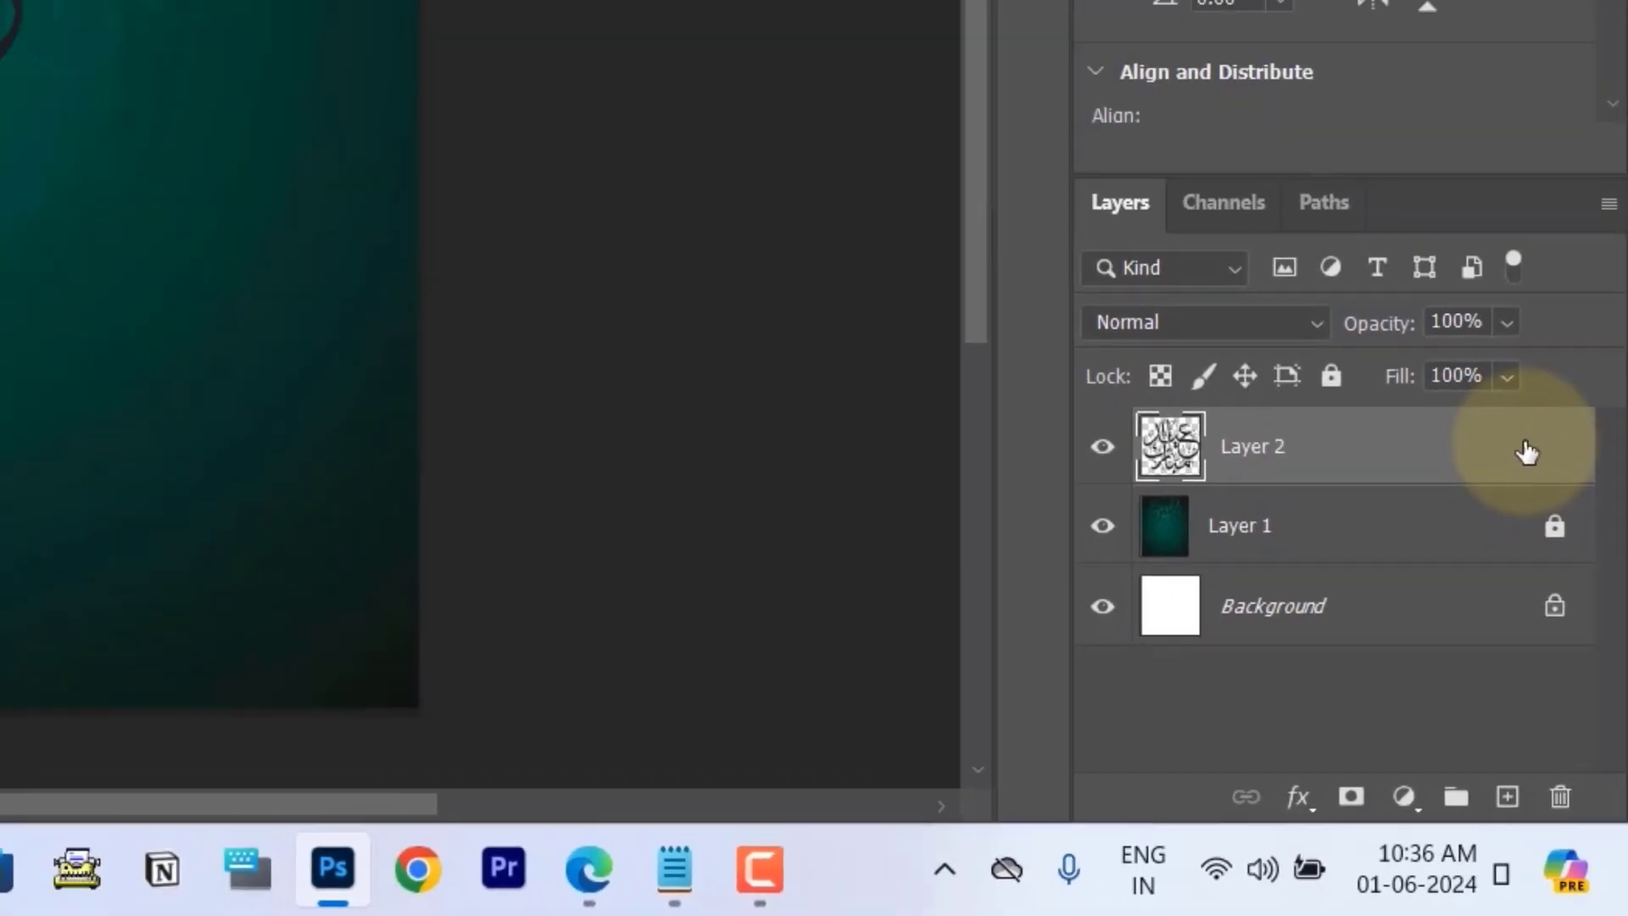
Step: Add a Color Overlay layer style in light yellow (#faff6d) to the Arabic calligraphy layer
{"action": "double_click", "coordinate": [1506, 356]}
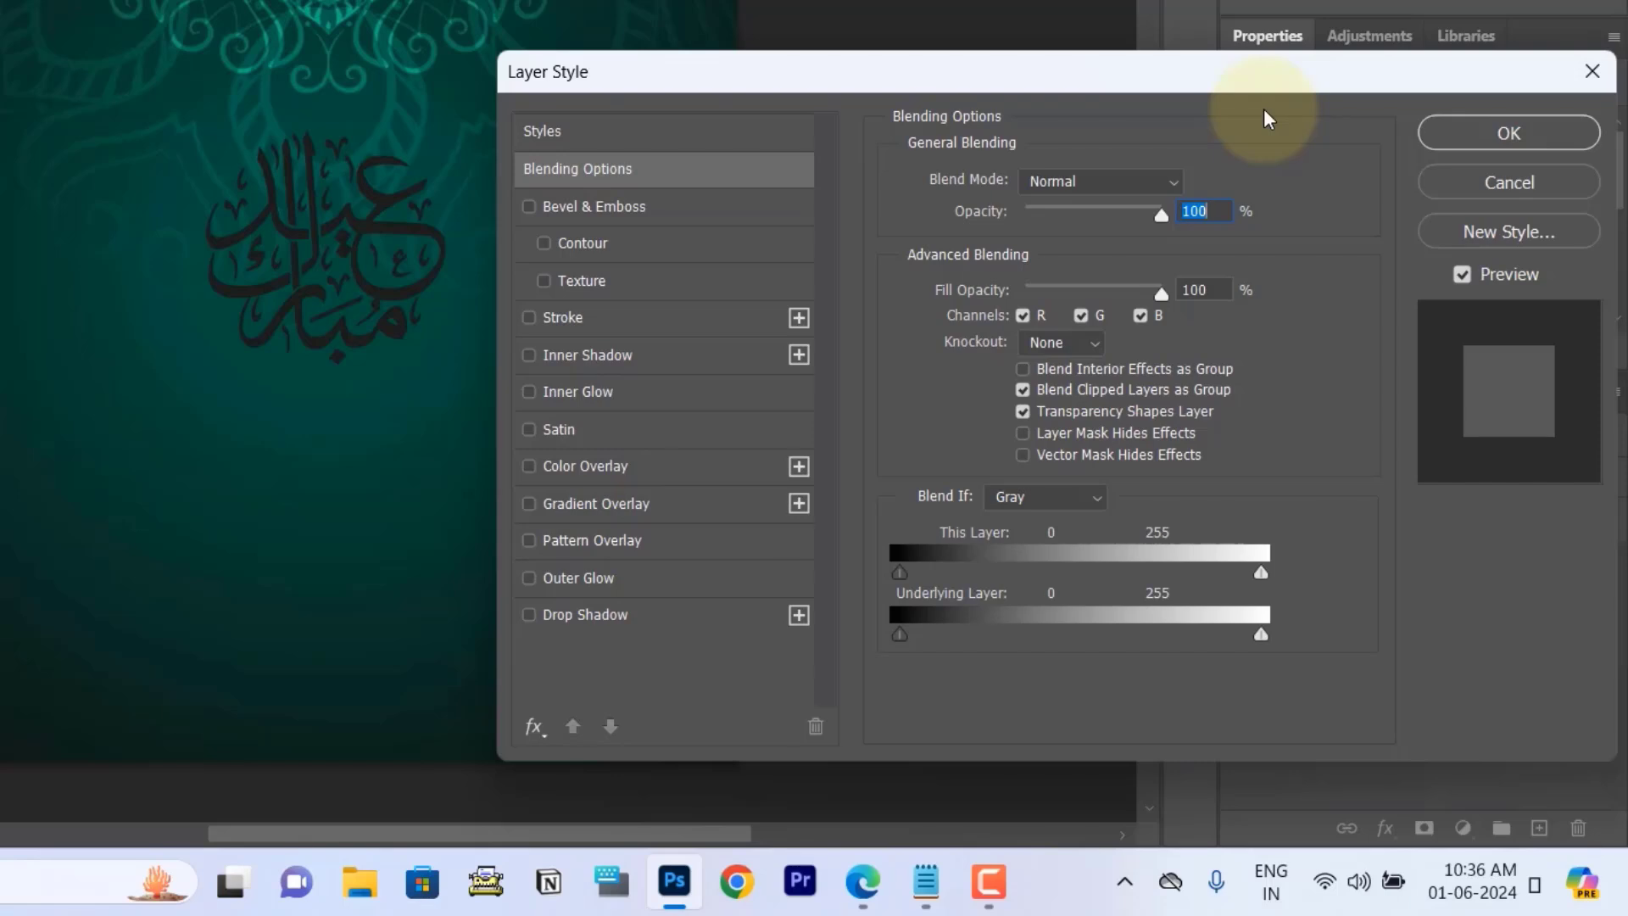
{"action": "left_click_drag", "start_coordinate": [1225, 88], "coordinate": [1198, 79]}
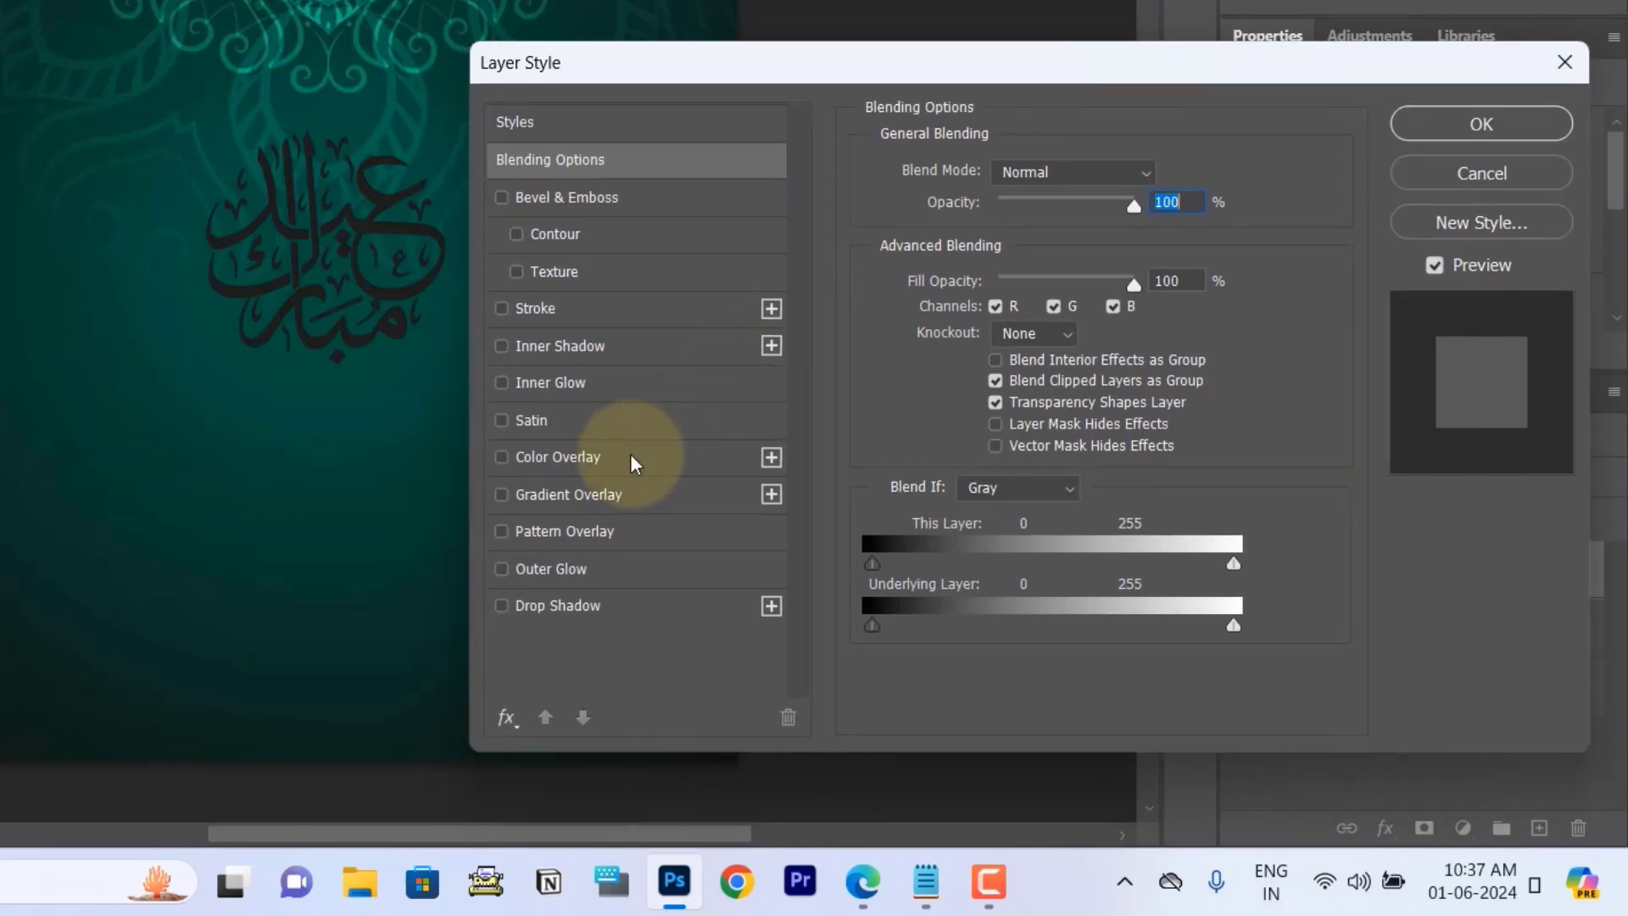
{"action": "left_click", "coordinate": [629, 457]}
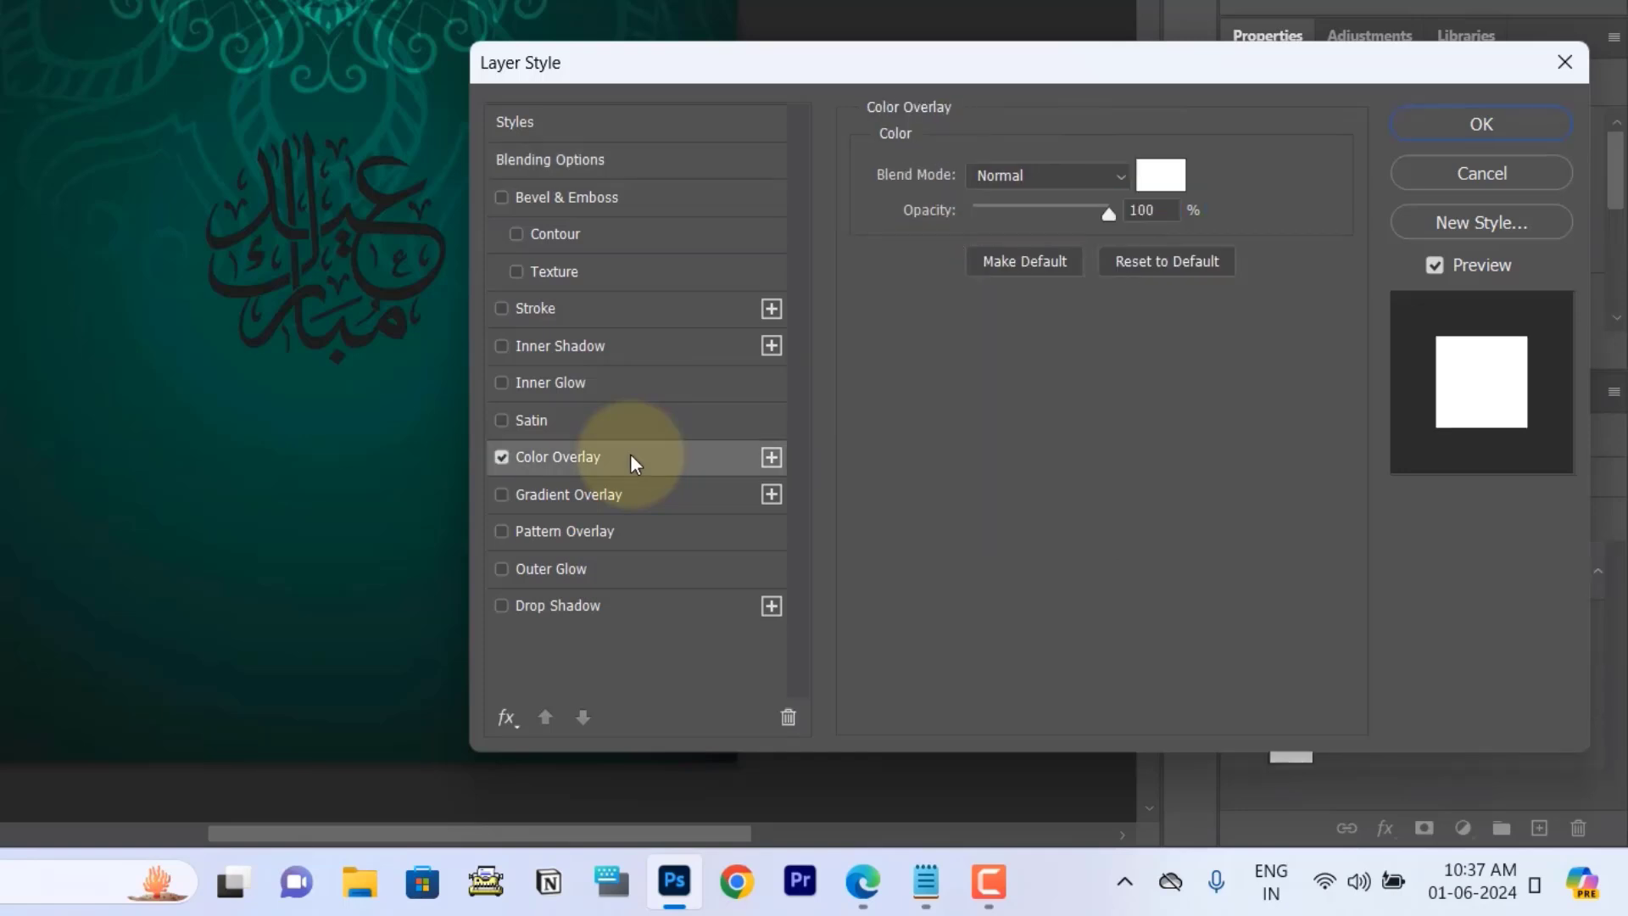
{"action": "left_click", "coordinate": [1167, 191]}
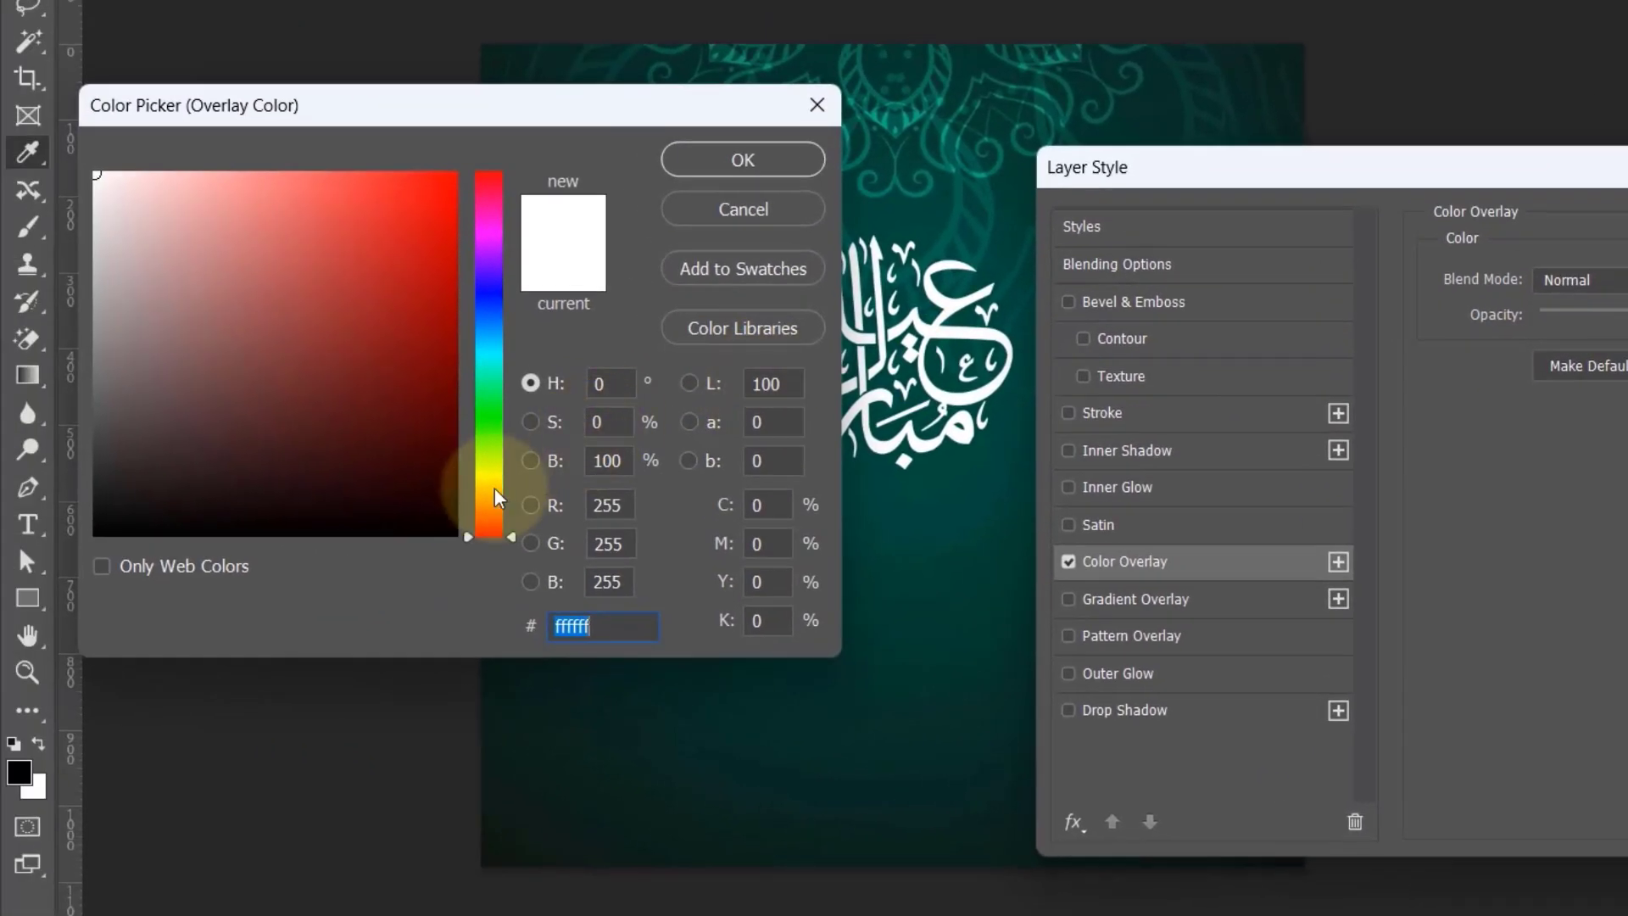
{"action": "left_click", "coordinate": [498, 489]}
{"action": "left_click_drag", "start_coordinate": [496, 480], "coordinate": [498, 481]}
{"action": "left_click", "coordinate": [290, 176]}
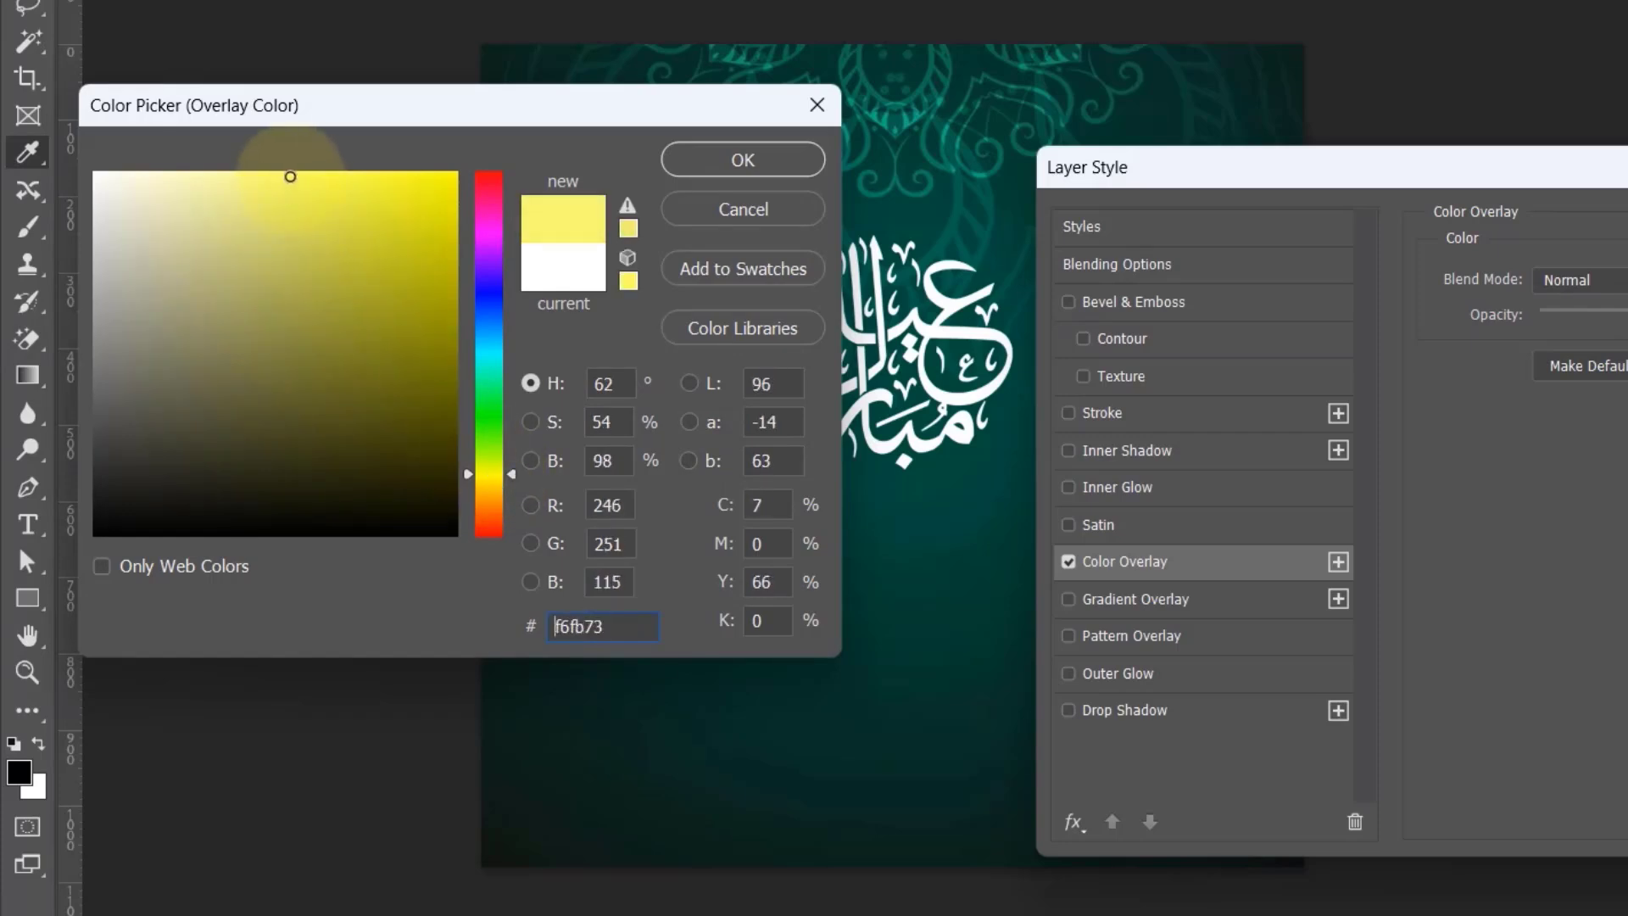
{"action": "left_click_drag", "start_coordinate": [290, 176], "coordinate": [301, 172]}
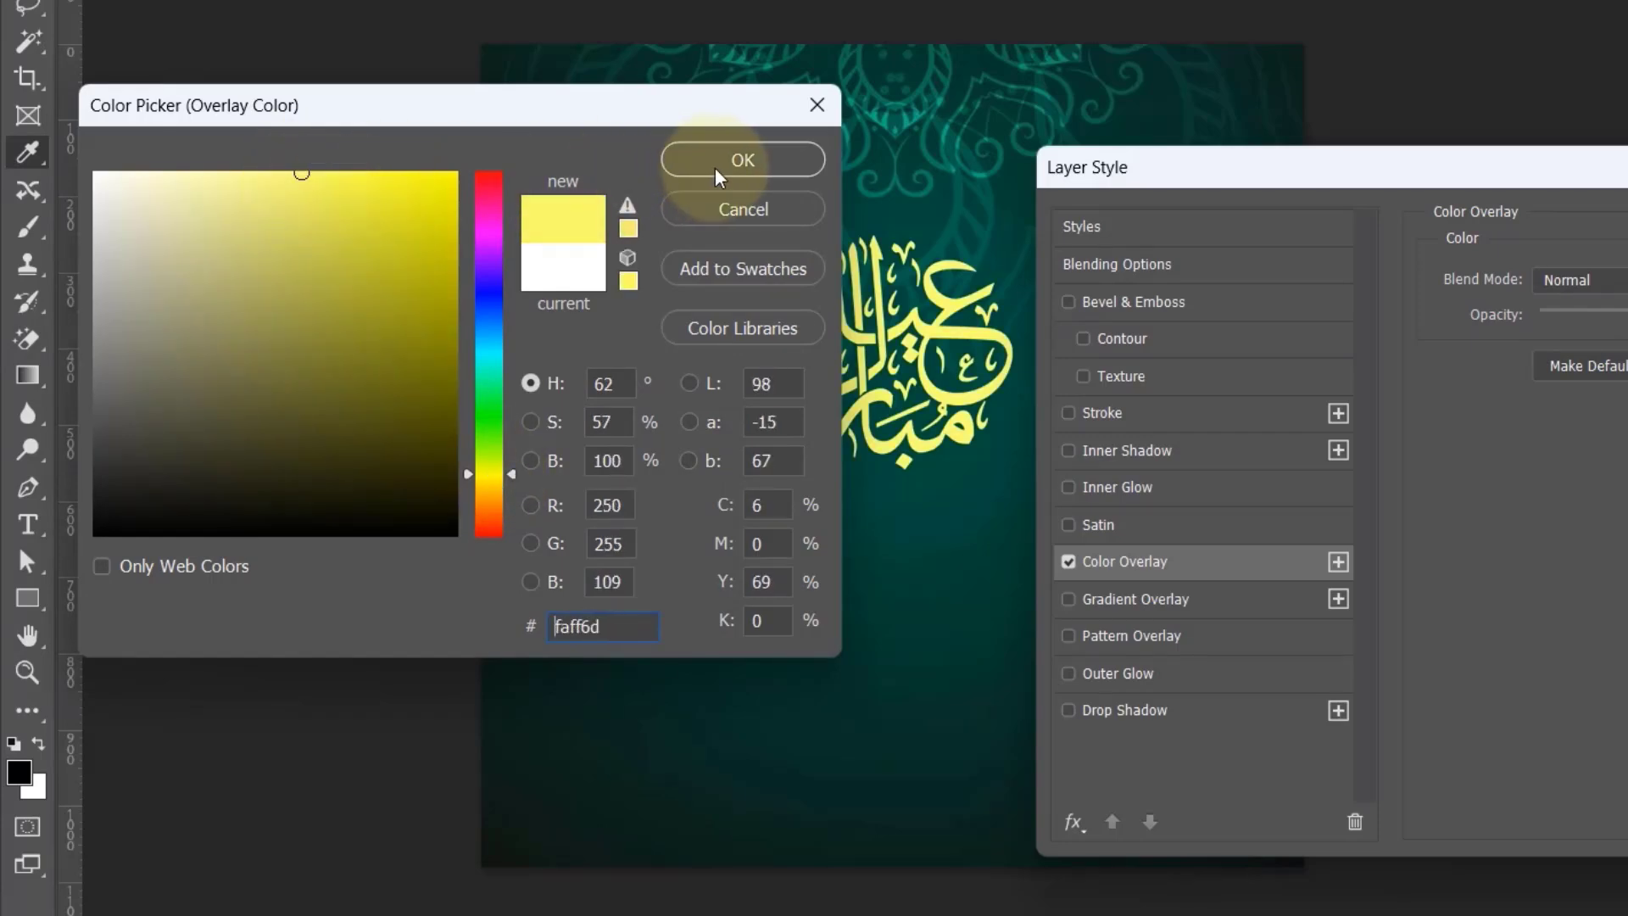
{"action": "left_click", "coordinate": [719, 177]}
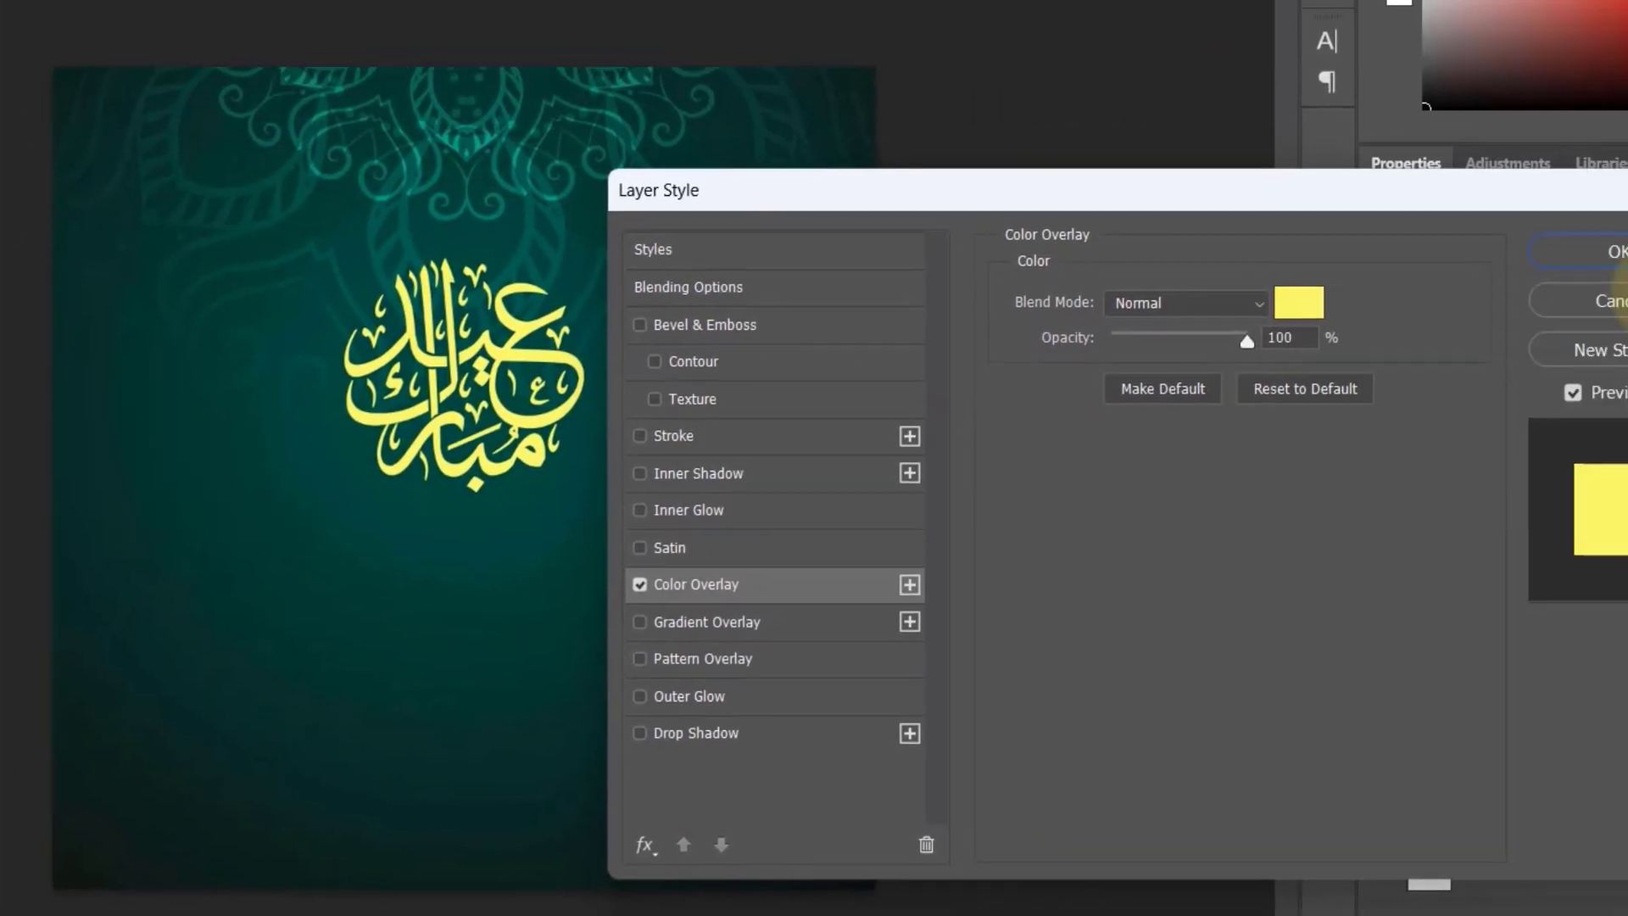
{"action": "left_click", "coordinate": [1607, 251]}
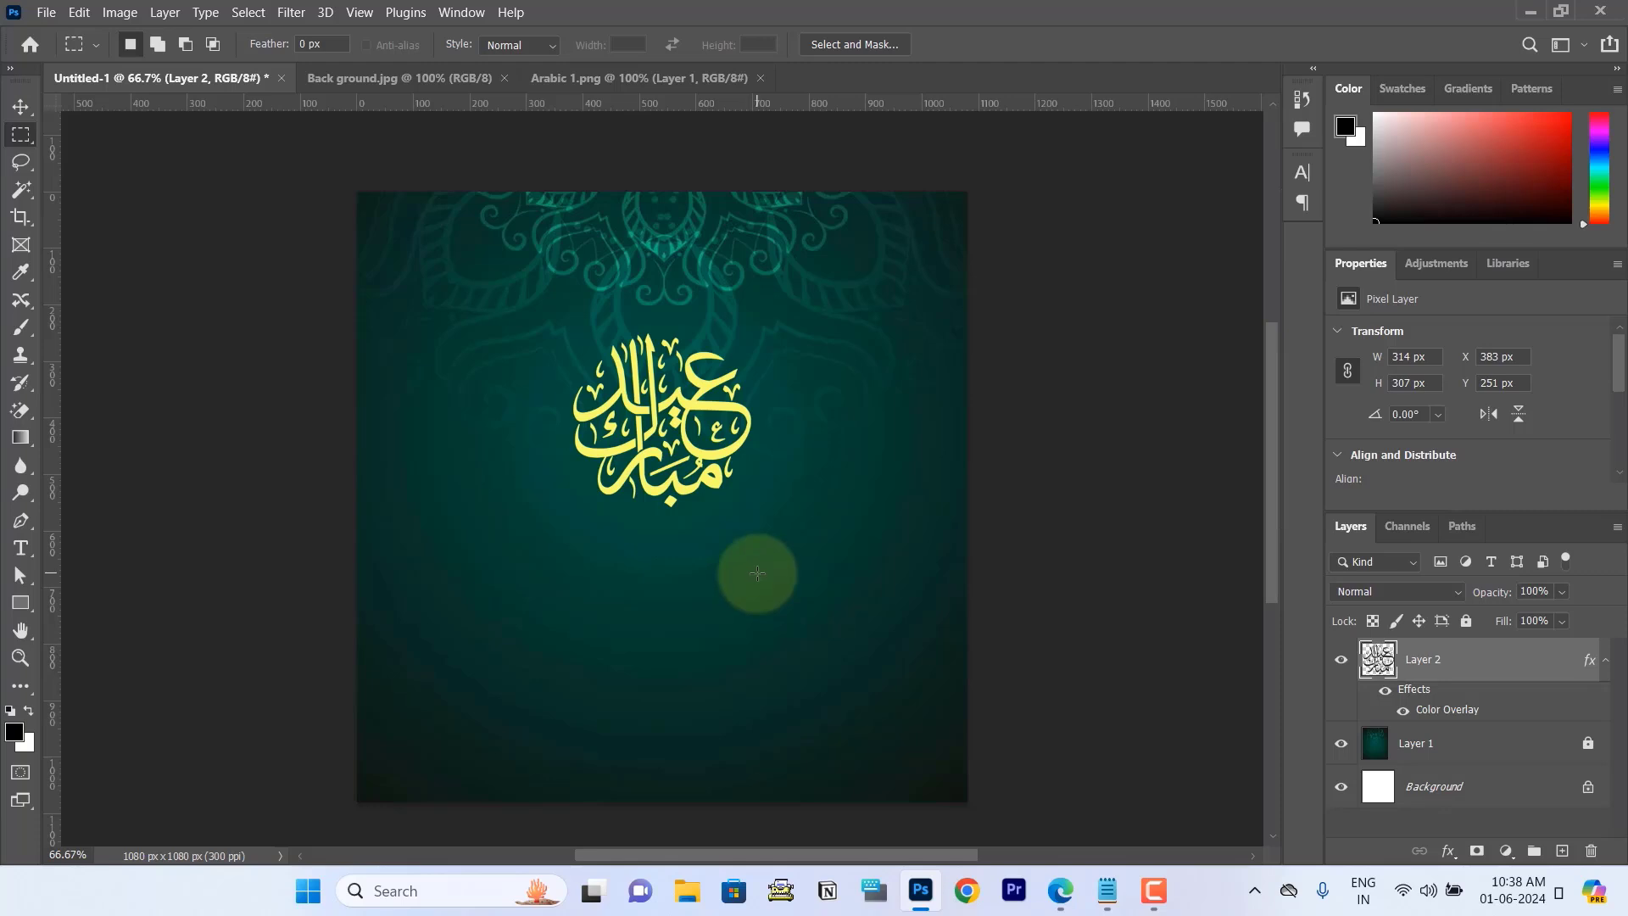
Step: Open Eid malayalam (1).png and copy its whole image into the Untitled-1 document
{"action": "key", "text": "ctrl+o"}
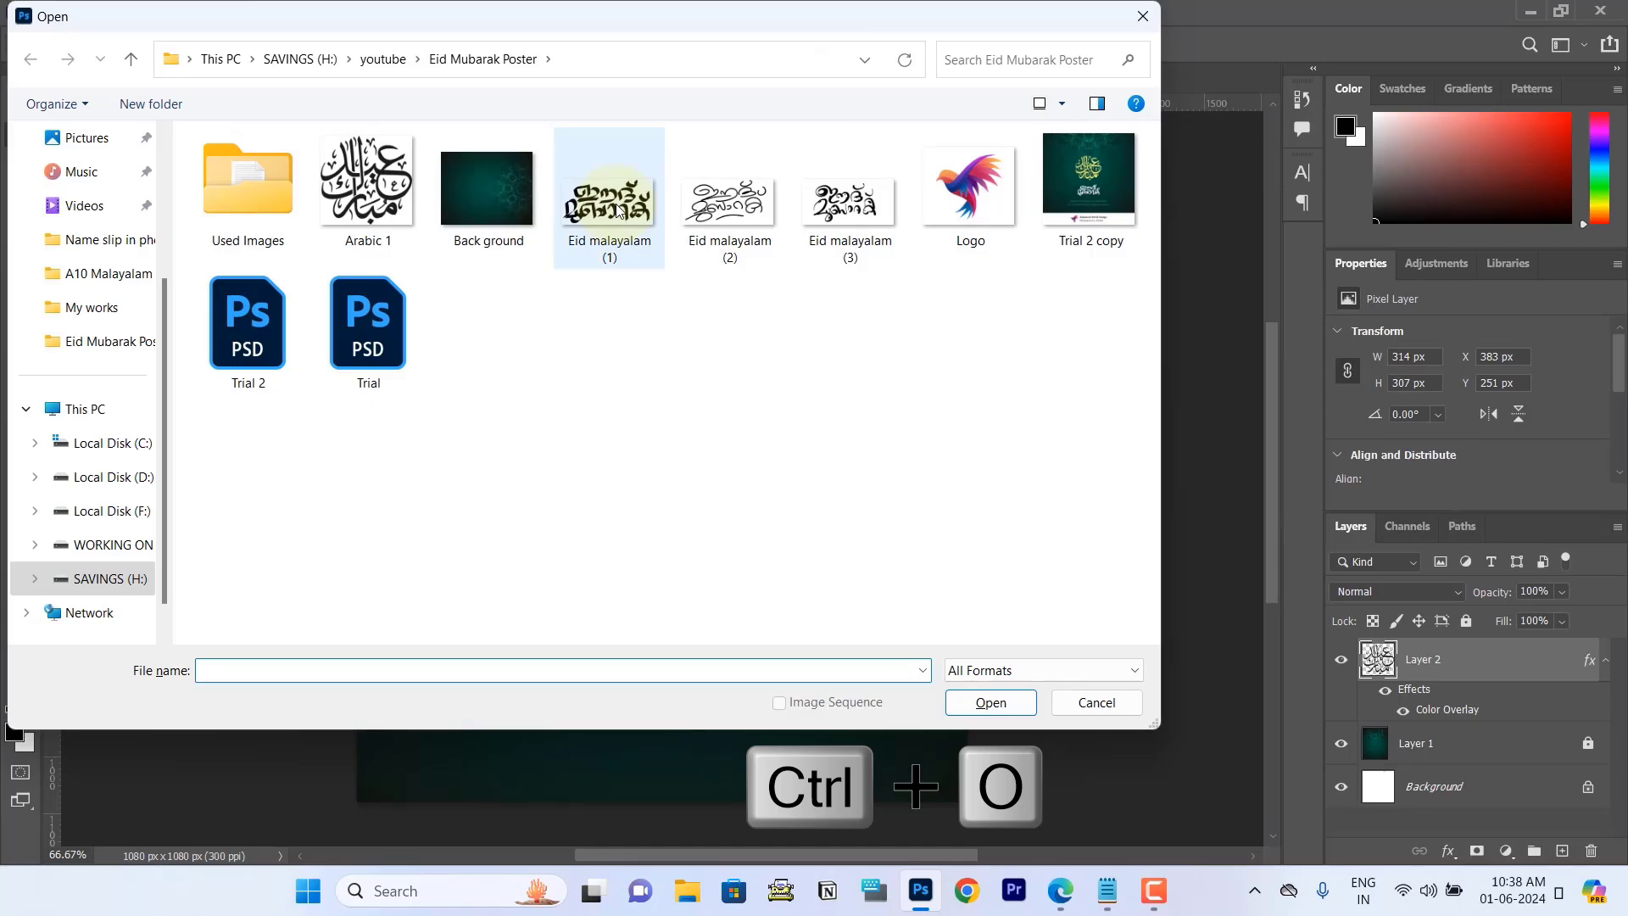
{"action": "left_click", "coordinate": [618, 213]}
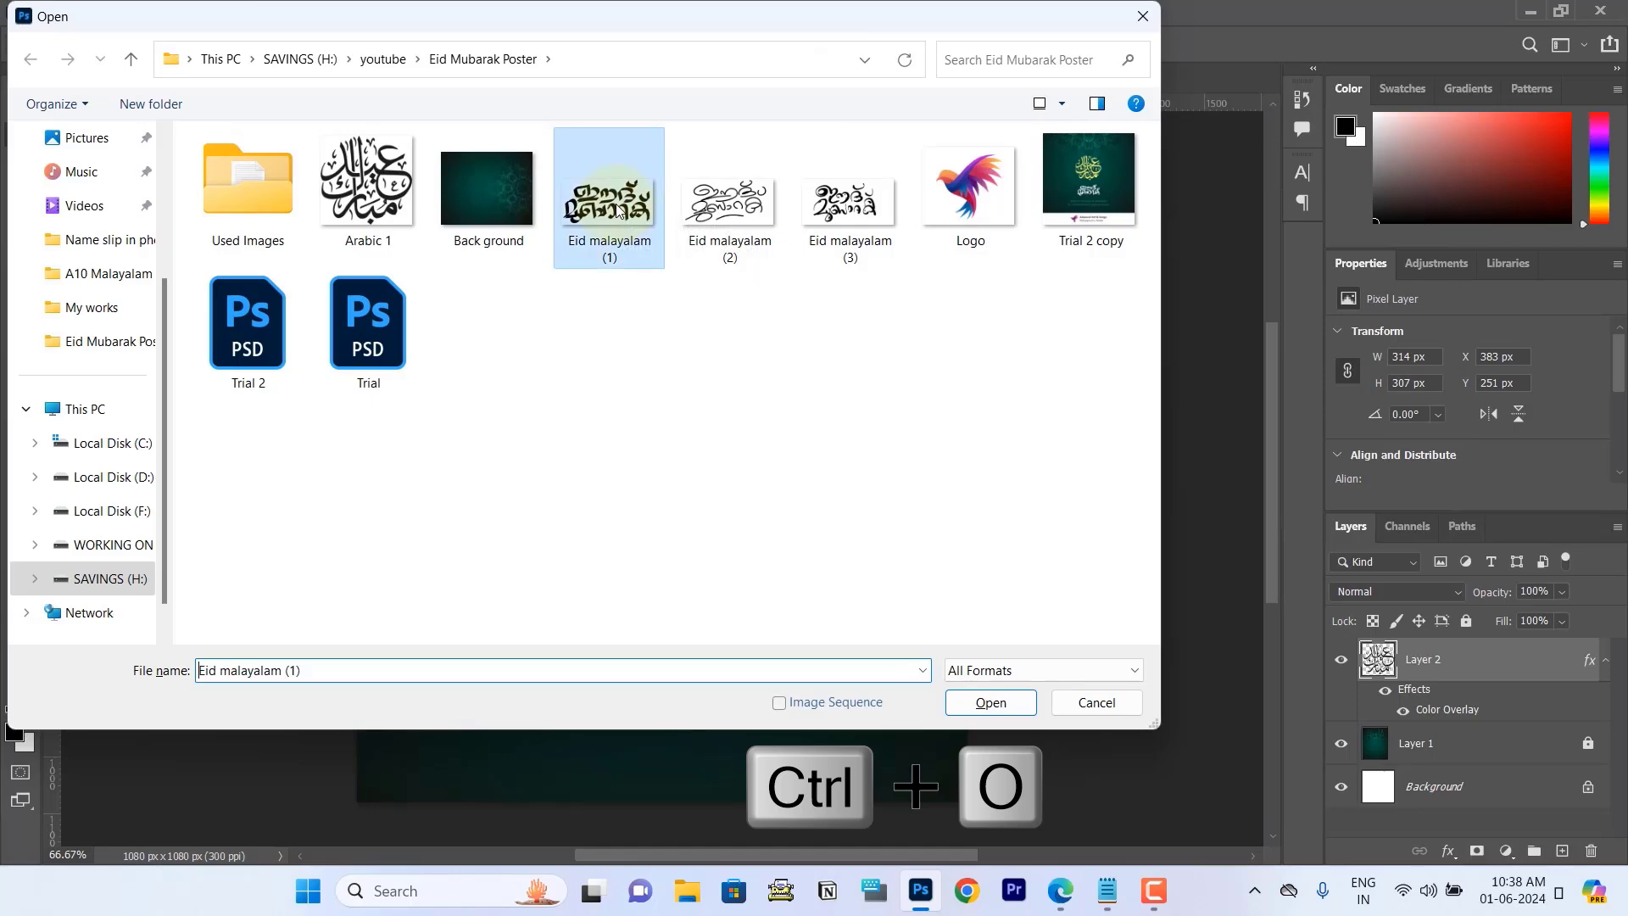
{"action": "left_click", "coordinate": [979, 703]}
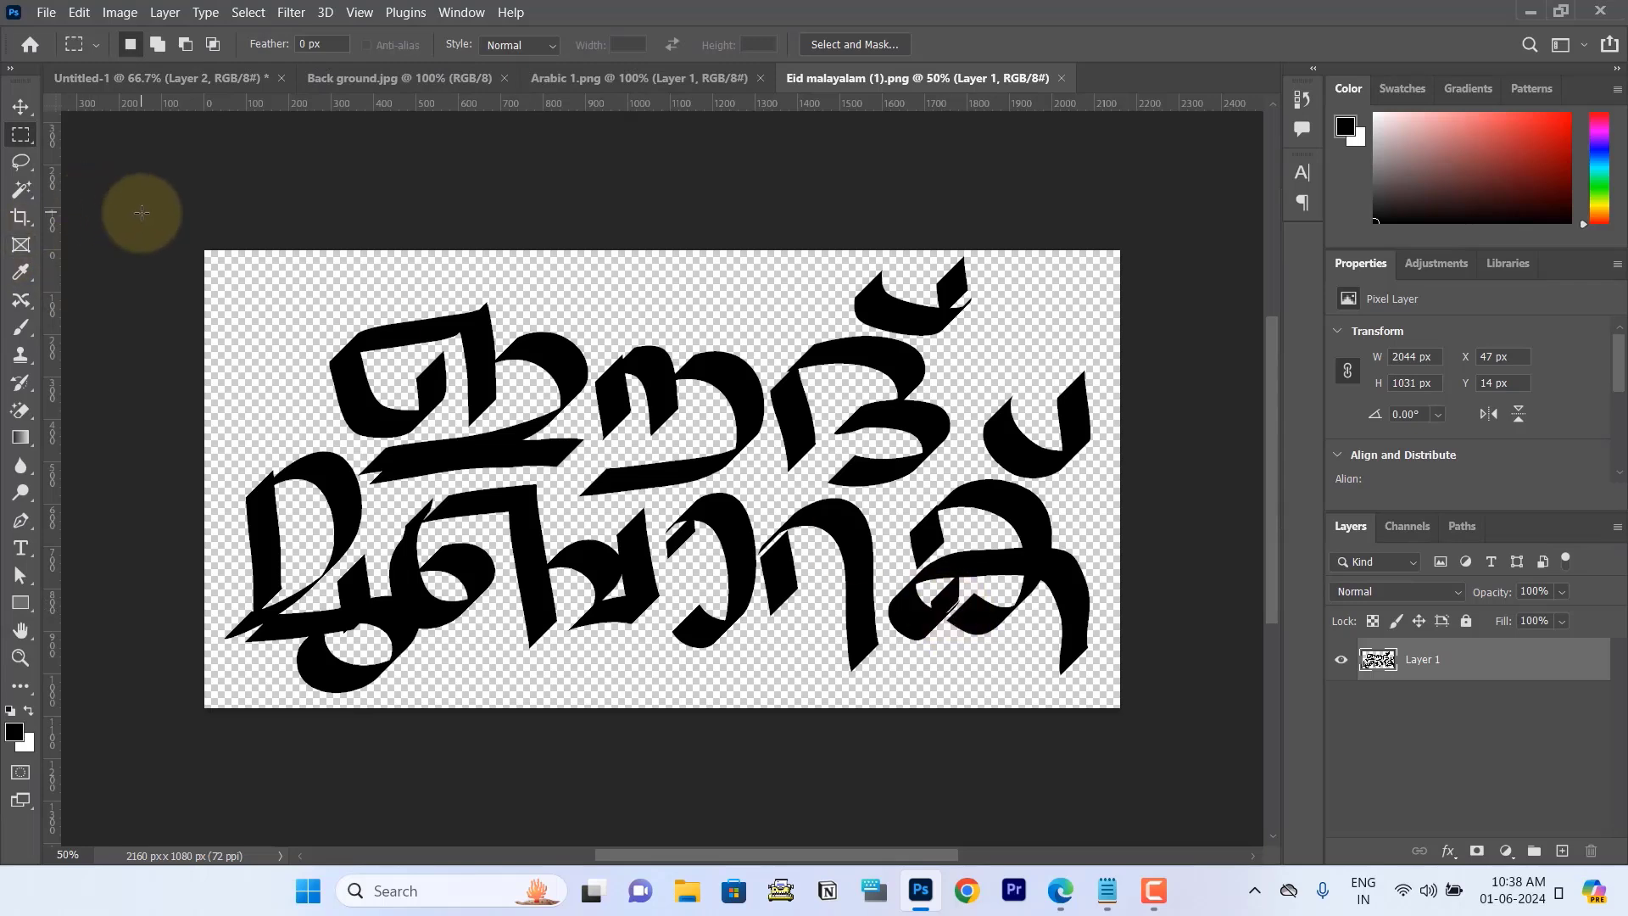
{"action": "left_click_drag", "start_coordinate": [101, 182], "coordinate": [1212, 668]}
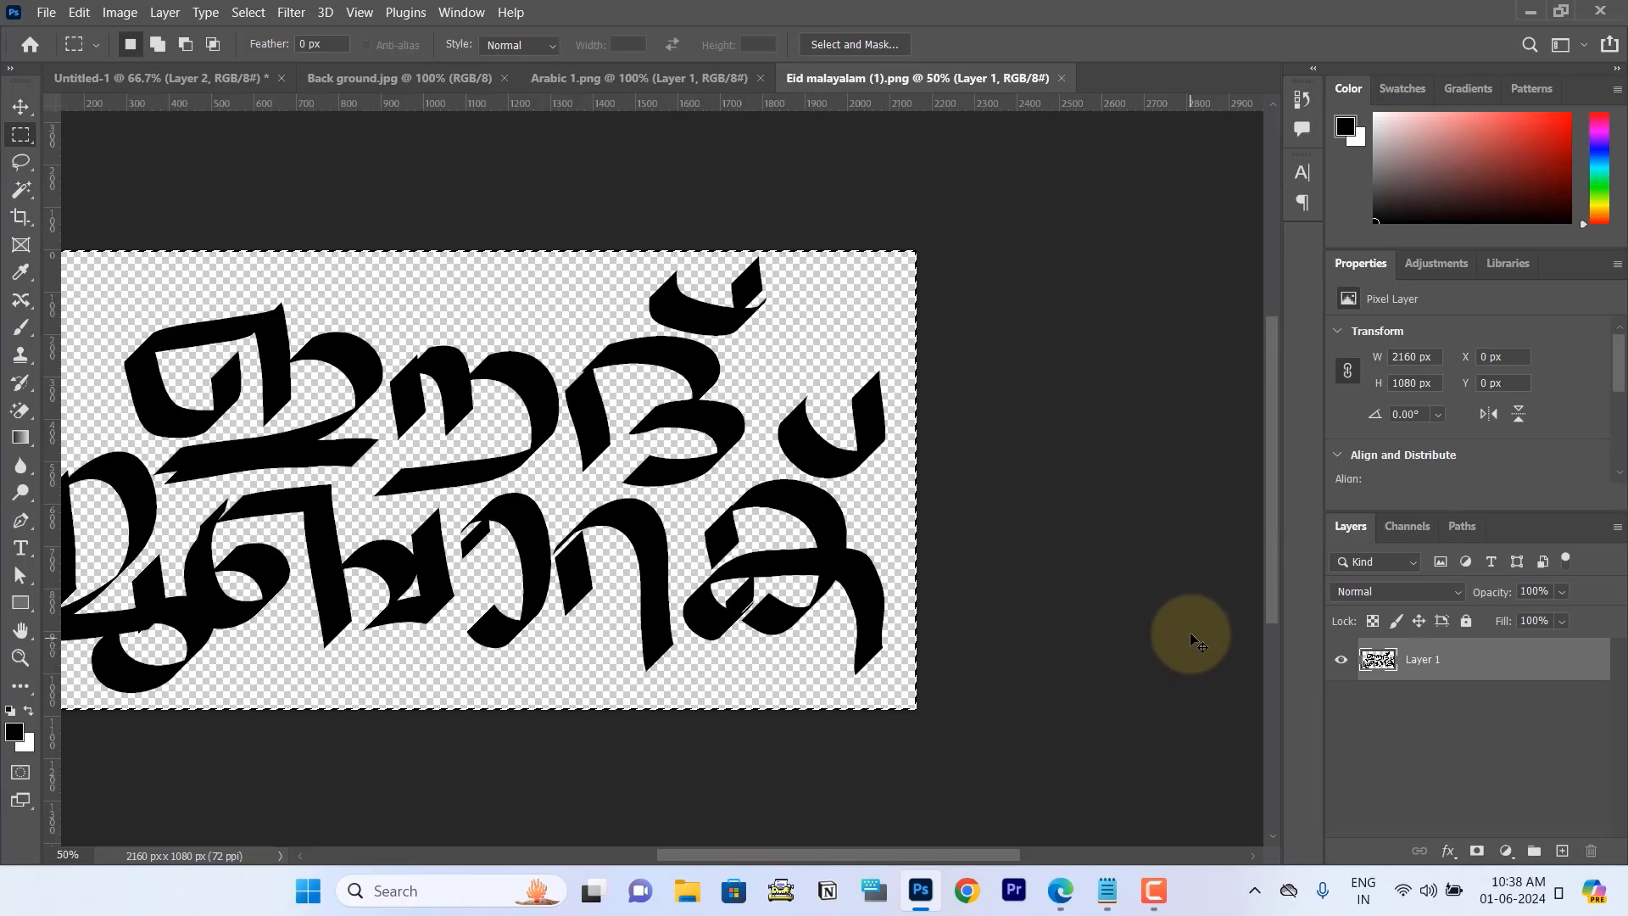
{"action": "left_click", "coordinate": [166, 80]}
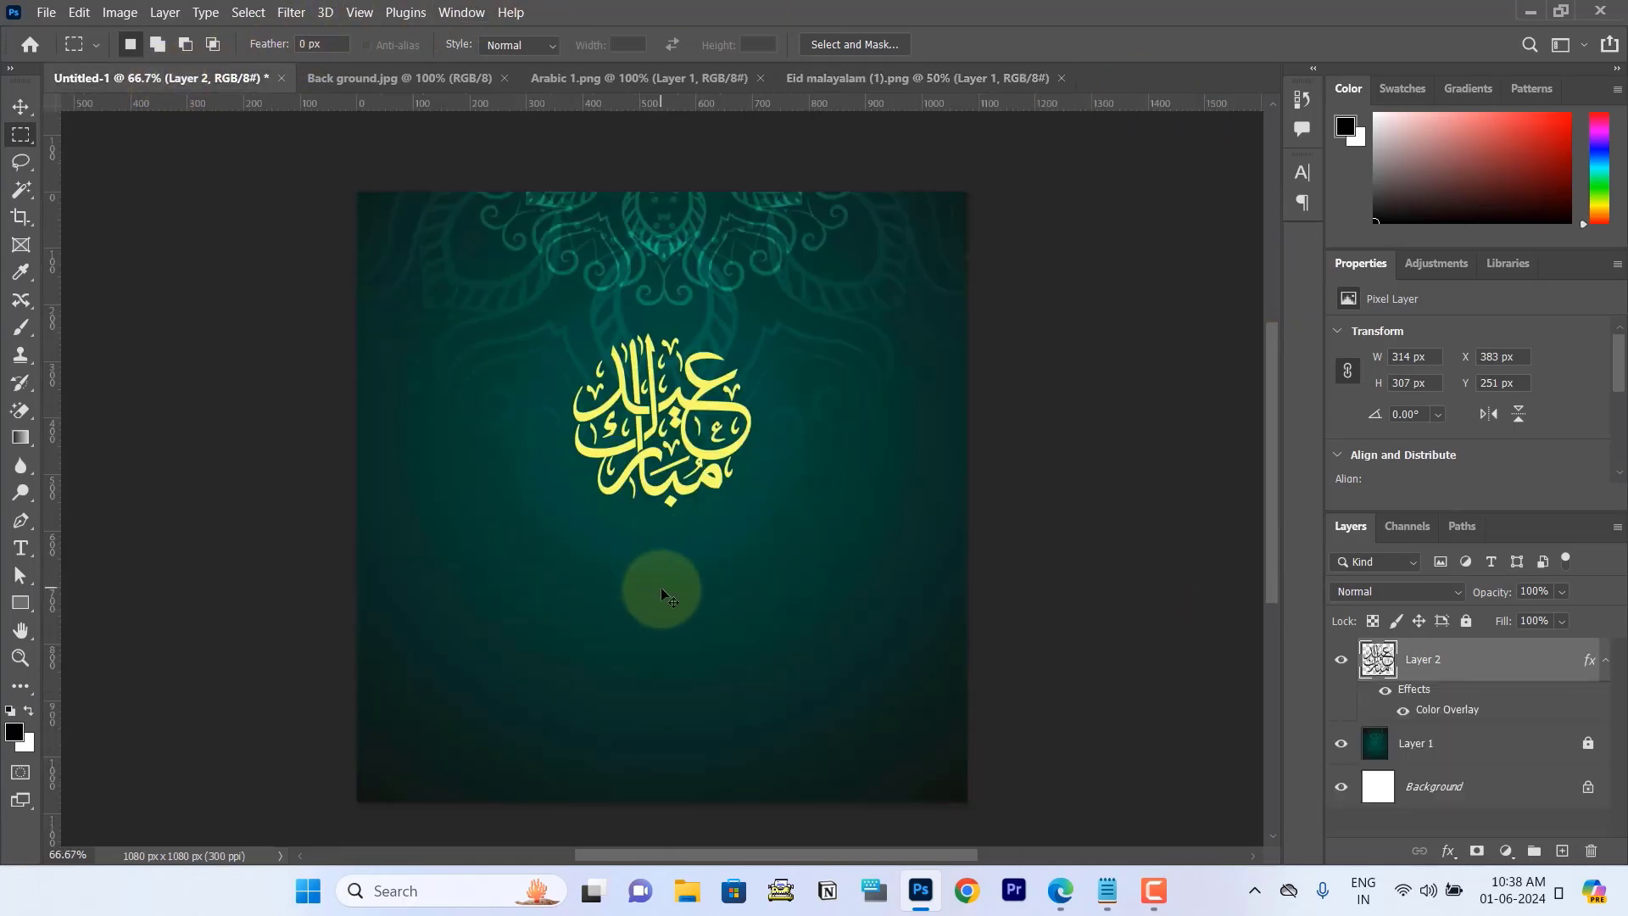
{"action": "key", "text": "ctrl+v"}
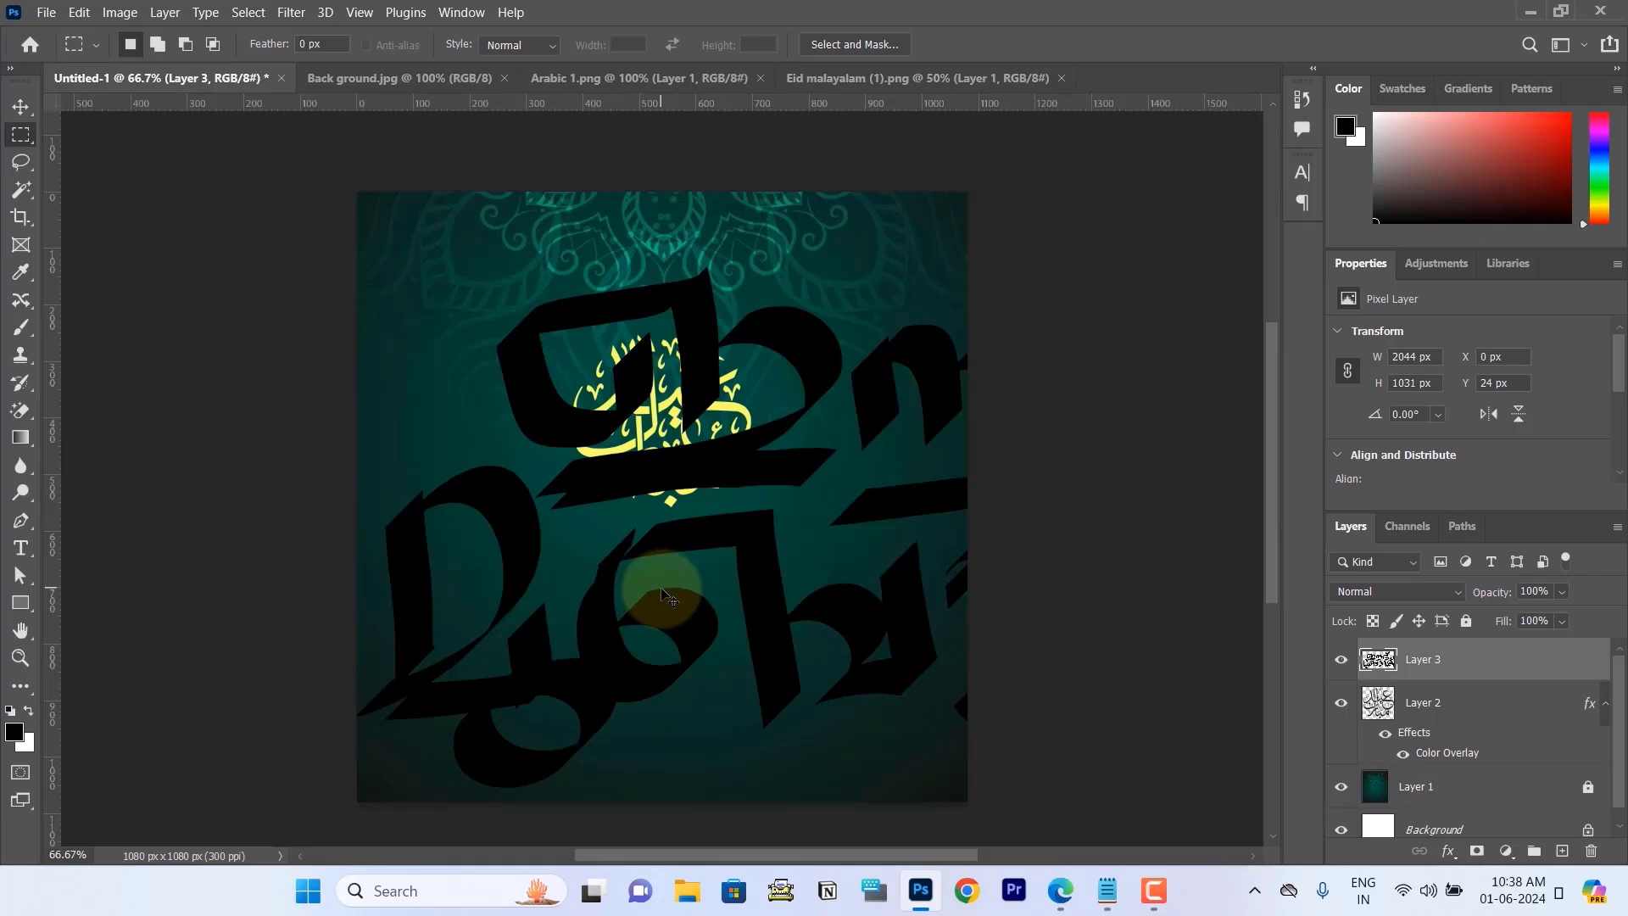
Step: Use Free Transform to scale the Malayalam lettering to about 15% and place it below the Arabic calligraphy
{"action": "key", "text": "ctrl+t"}
{"action": "left_click_drag", "start_coordinate": [352, 189], "coordinate": [686, 598]}
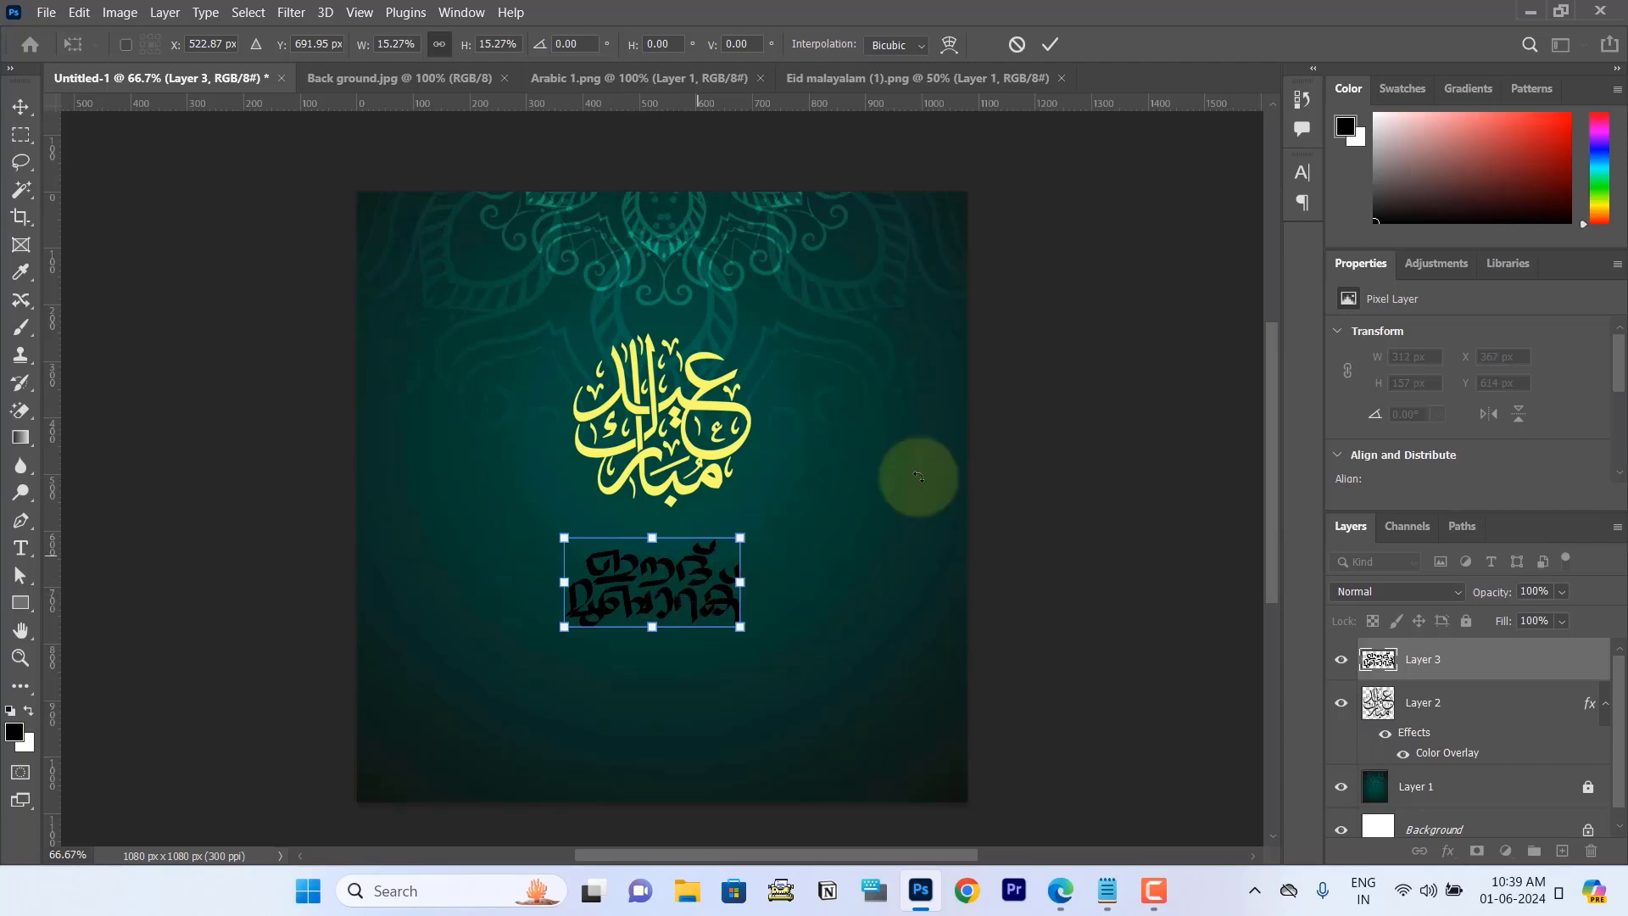
{"action": "left_click", "coordinate": [1048, 46]}
{"action": "key", "text": "m"}
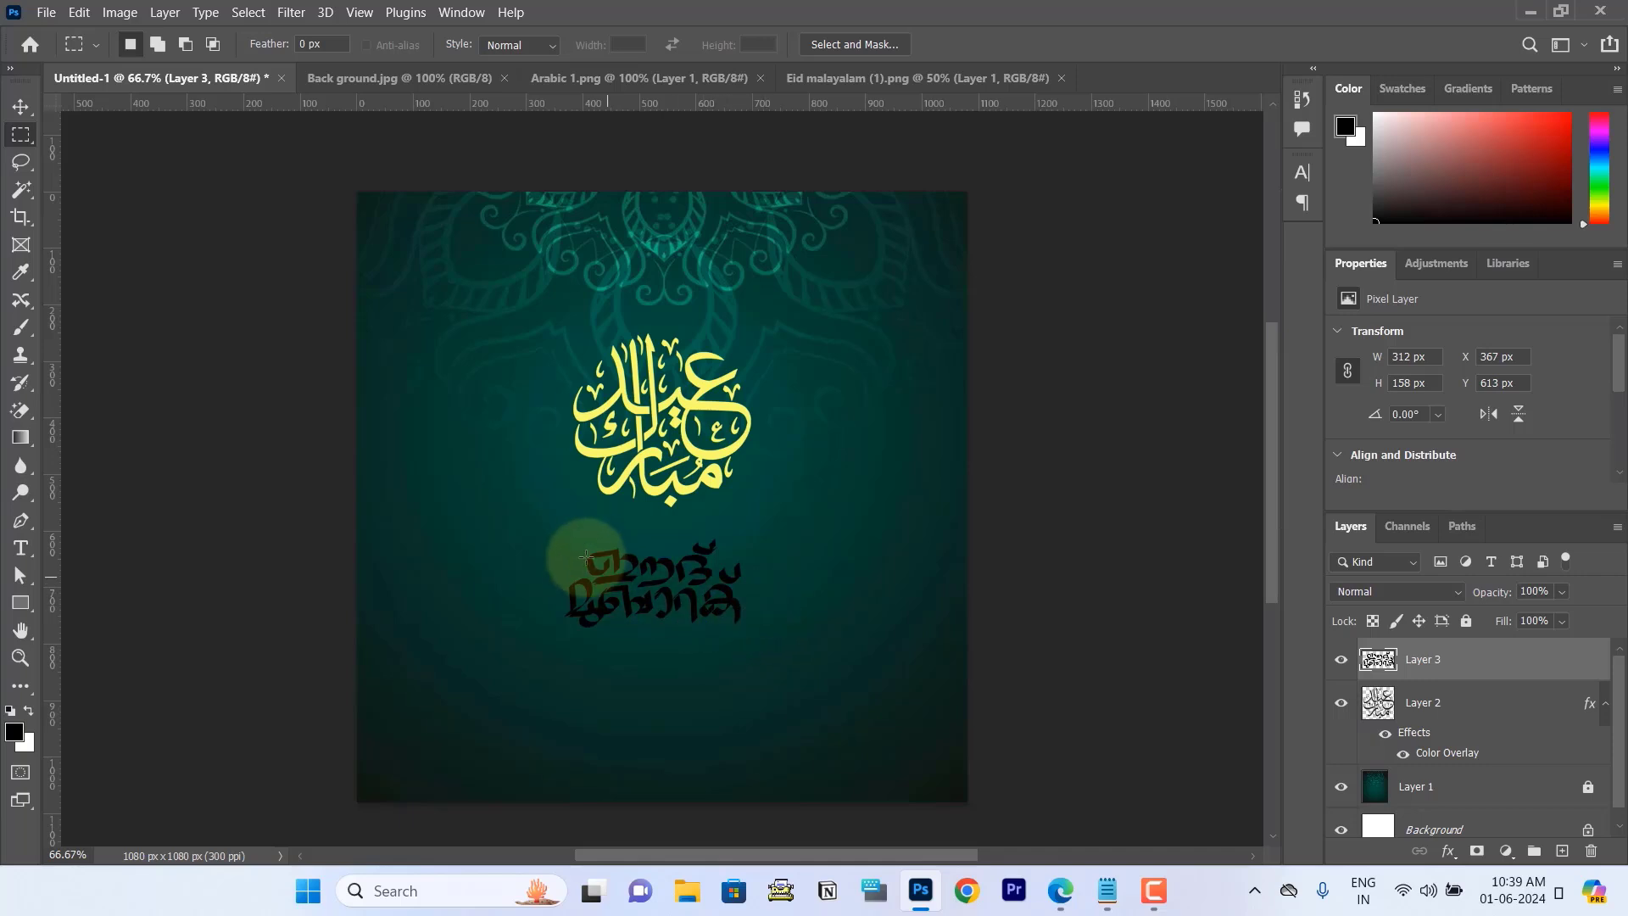
Step: Add a Color Overlay layer style in white (#ffffff) to the Malayalam lettering layer
{"action": "double_click", "coordinate": [1572, 666]}
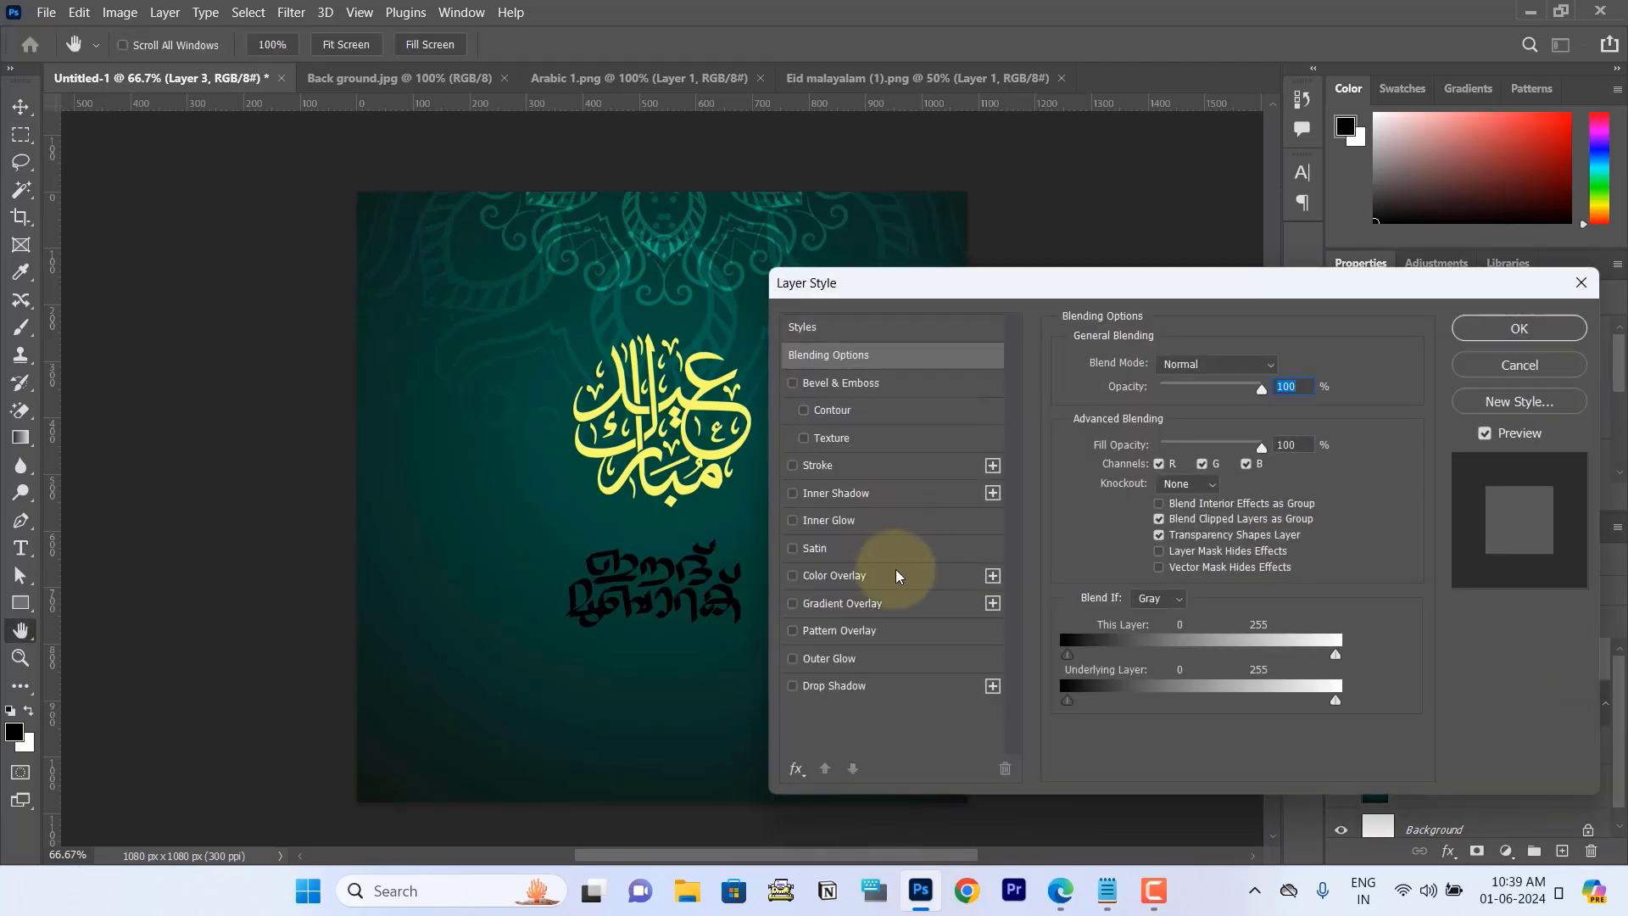
{"action": "left_click", "coordinate": [910, 576]}
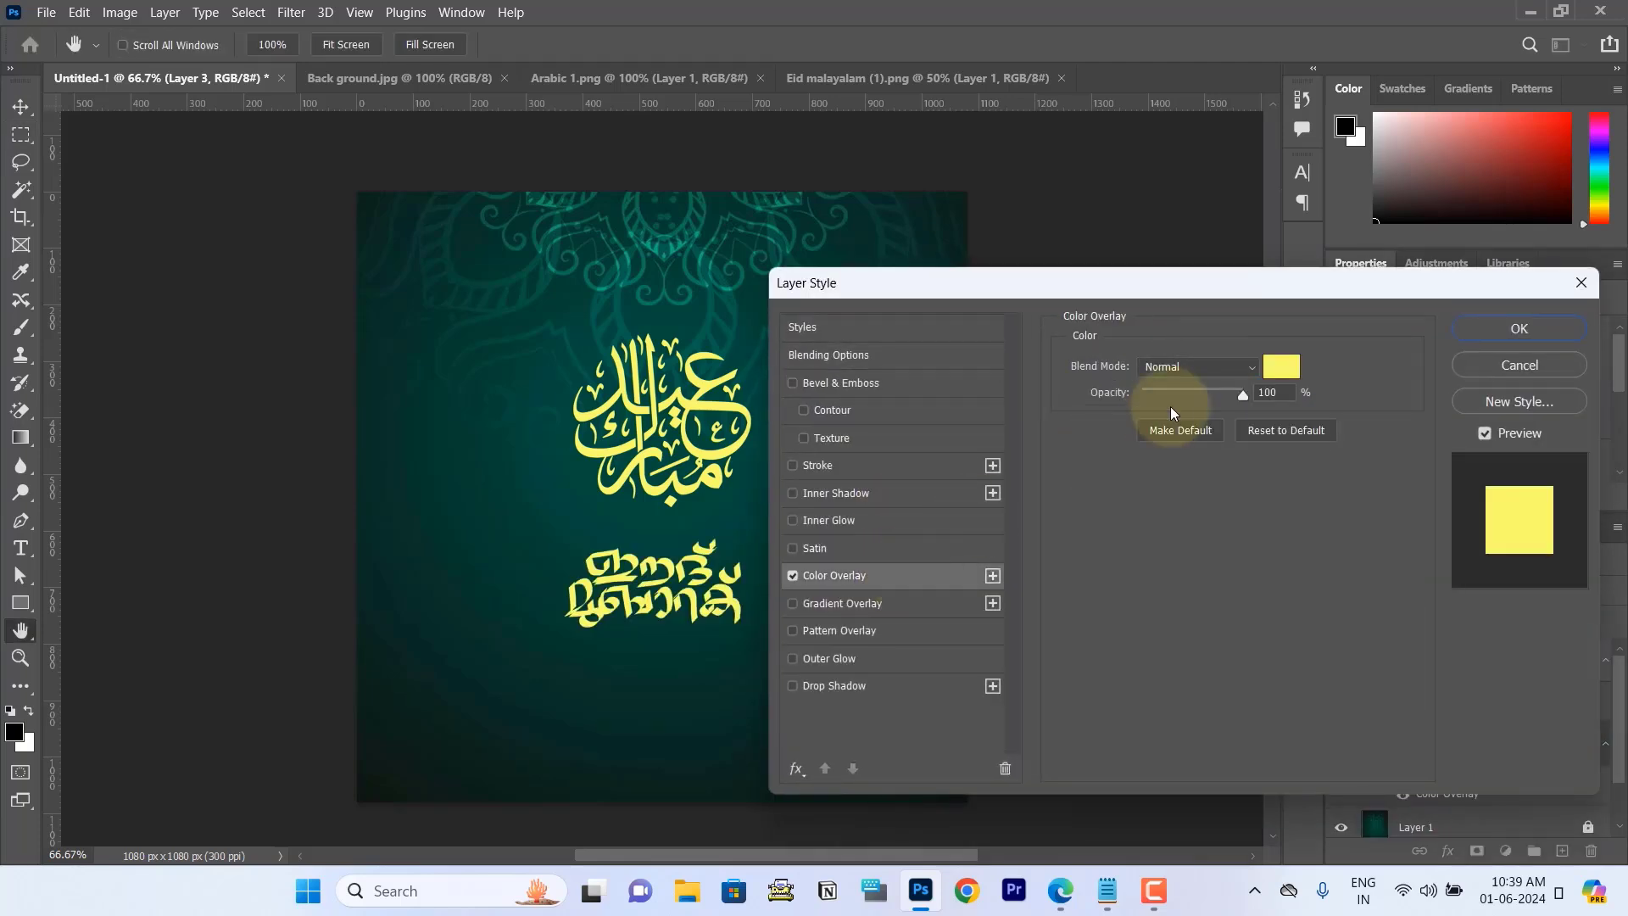
{"action": "left_click", "coordinate": [1280, 367]}
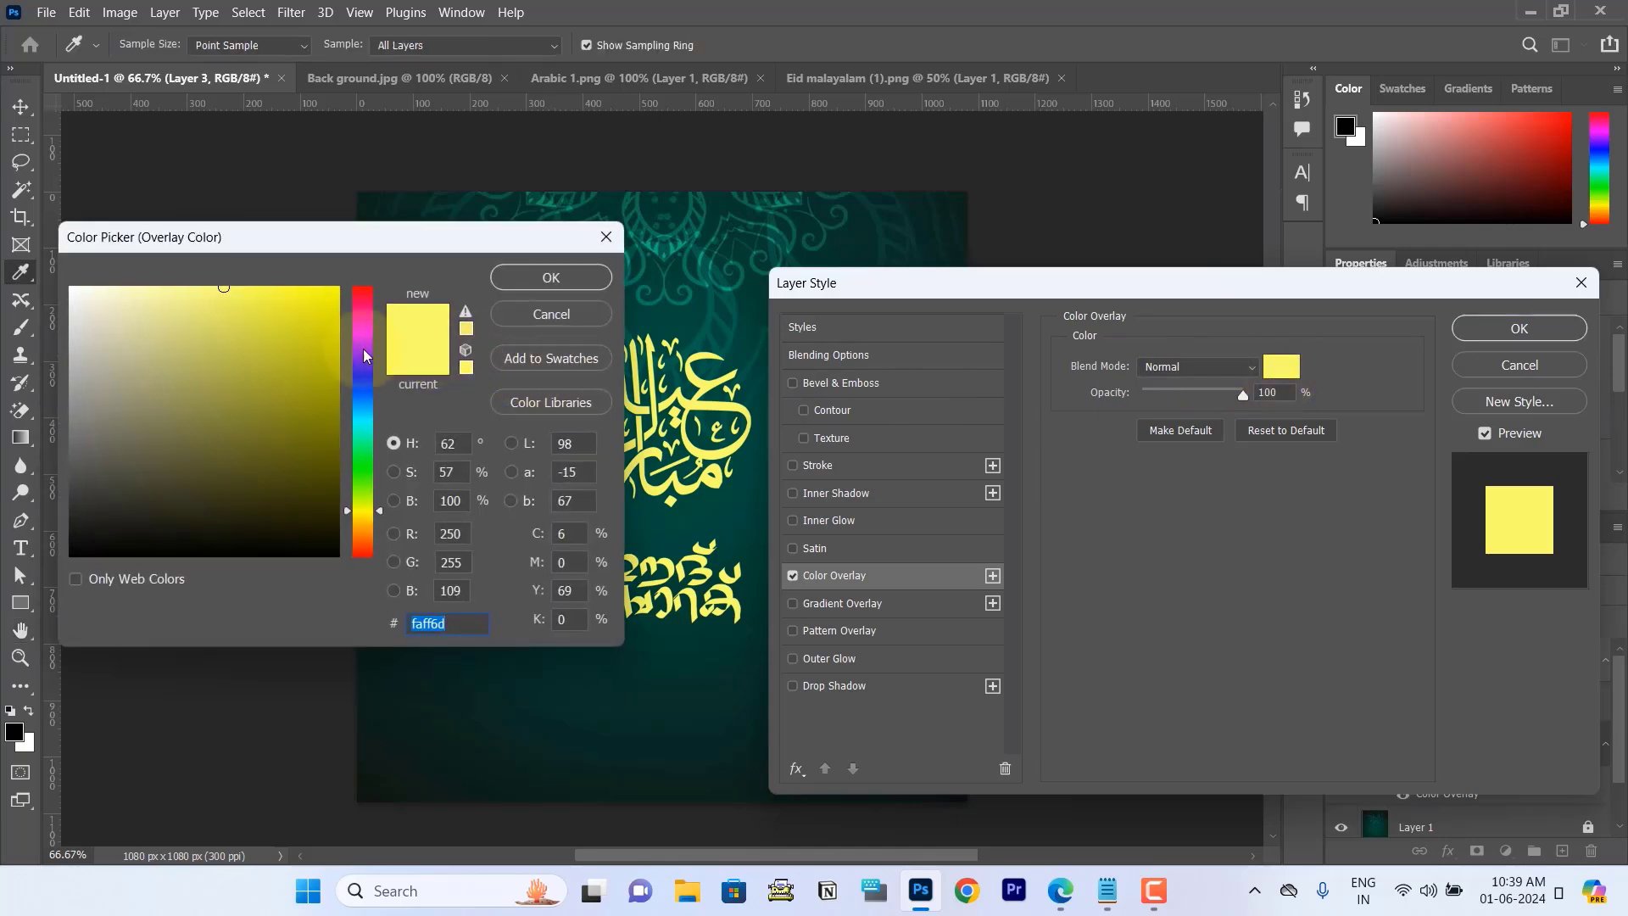
{"action": "mouse_move", "coordinate": [131, 307]}
{"action": "left_mouse_down"}
{"action": "mouse_move", "coordinate": [119, 316]}
{"action": "mouse_move", "coordinate": [60, 278]}
{"action": "left_mouse_up"}
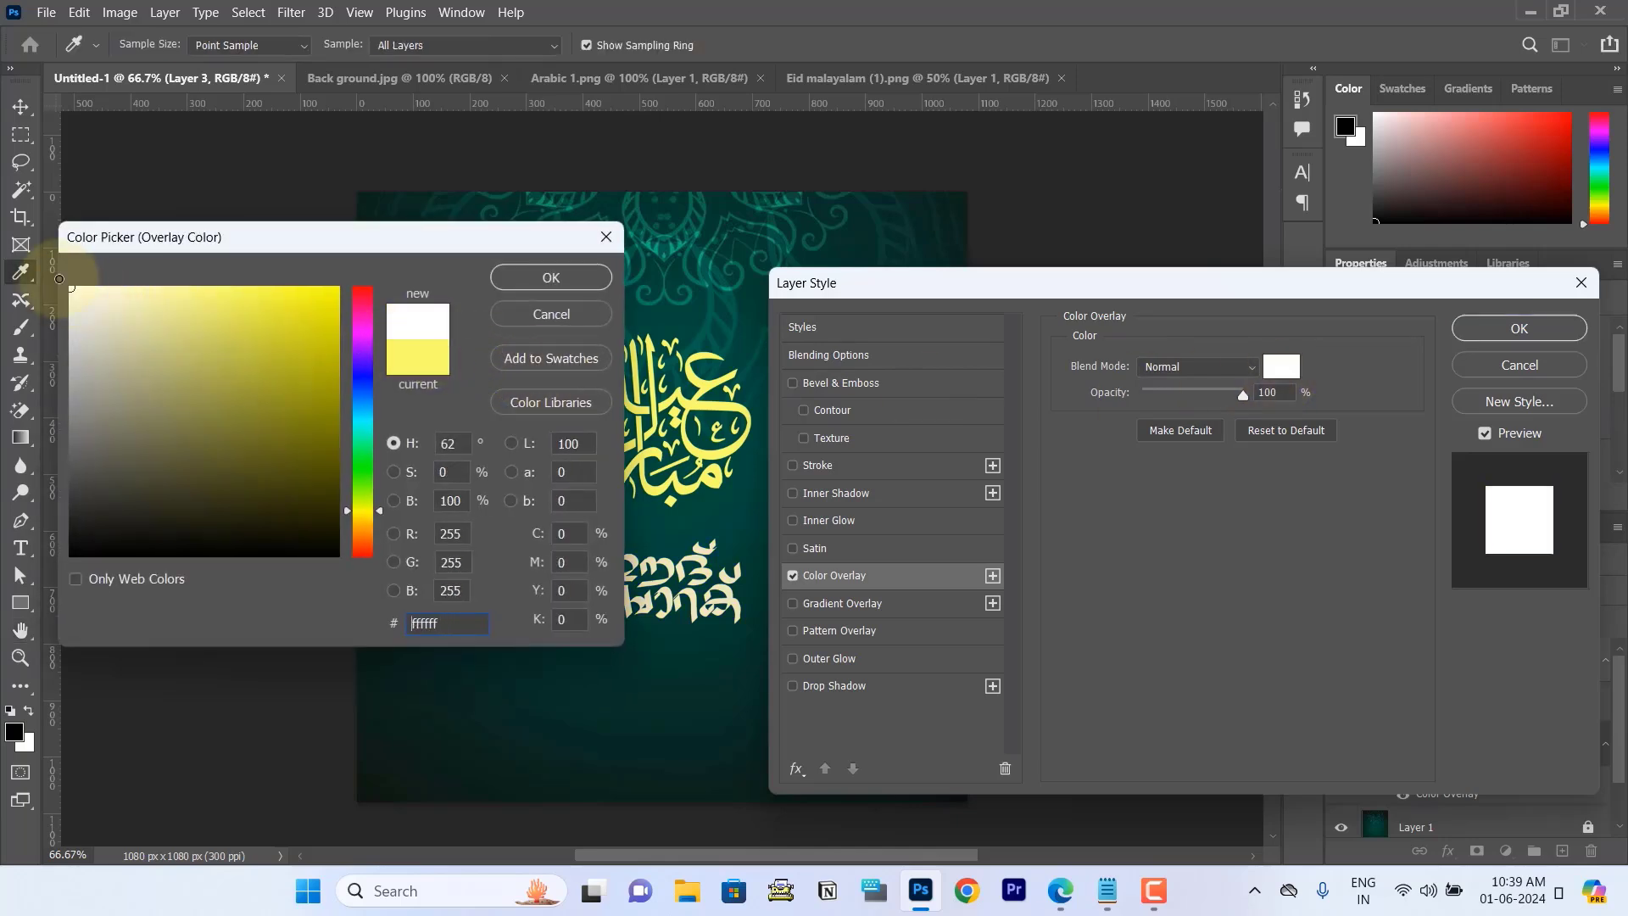
{"action": "left_click", "coordinate": [531, 278]}
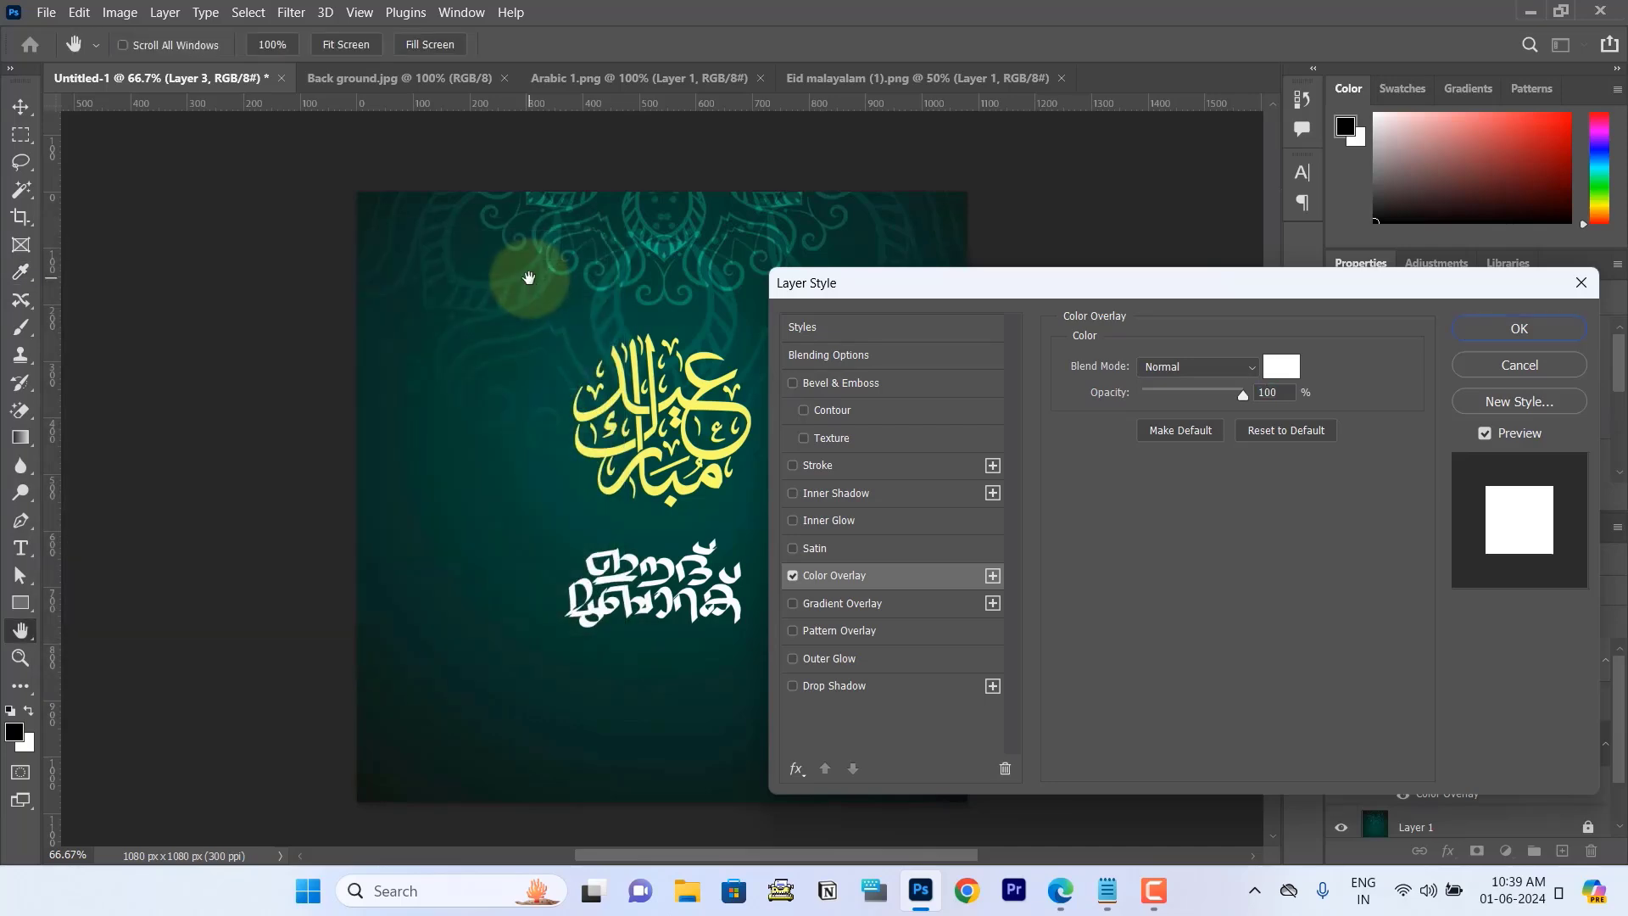
{"action": "left_click", "coordinate": [1473, 331]}
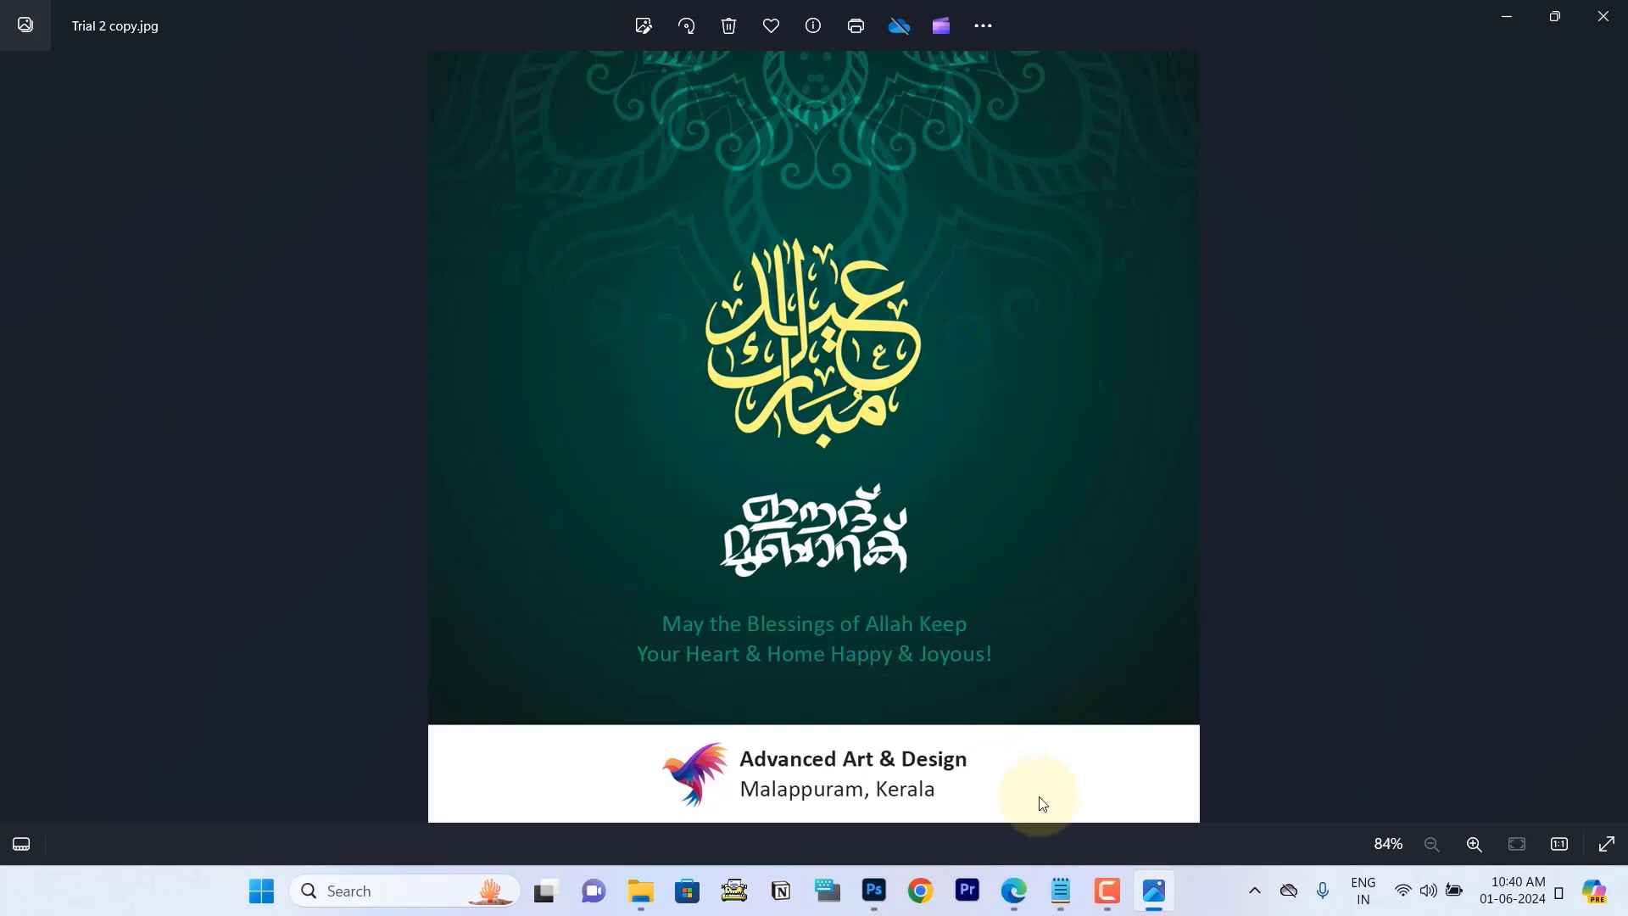
Step: Copy the line "May the Blessings of Allah Keep Your Heart & Home Happy & Joyous!" from the Notepad text and return to Photoshop
{"action": "left_click", "coordinate": [1062, 896]}
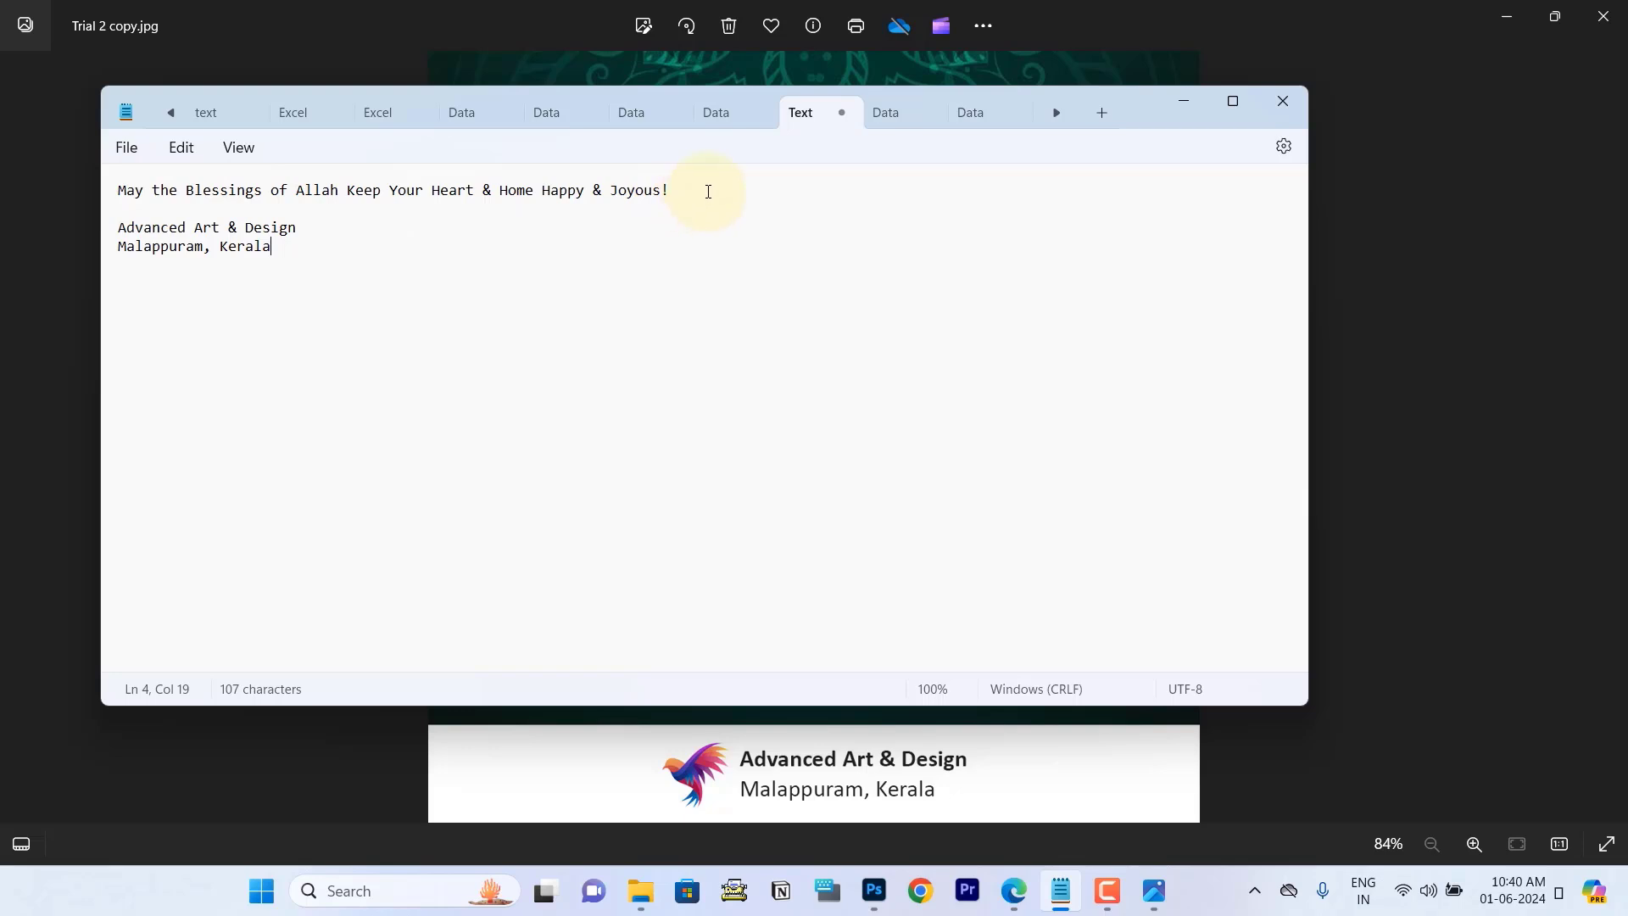
{"action": "left_click_drag", "start_coordinate": [702, 189], "coordinate": [121, 191]}
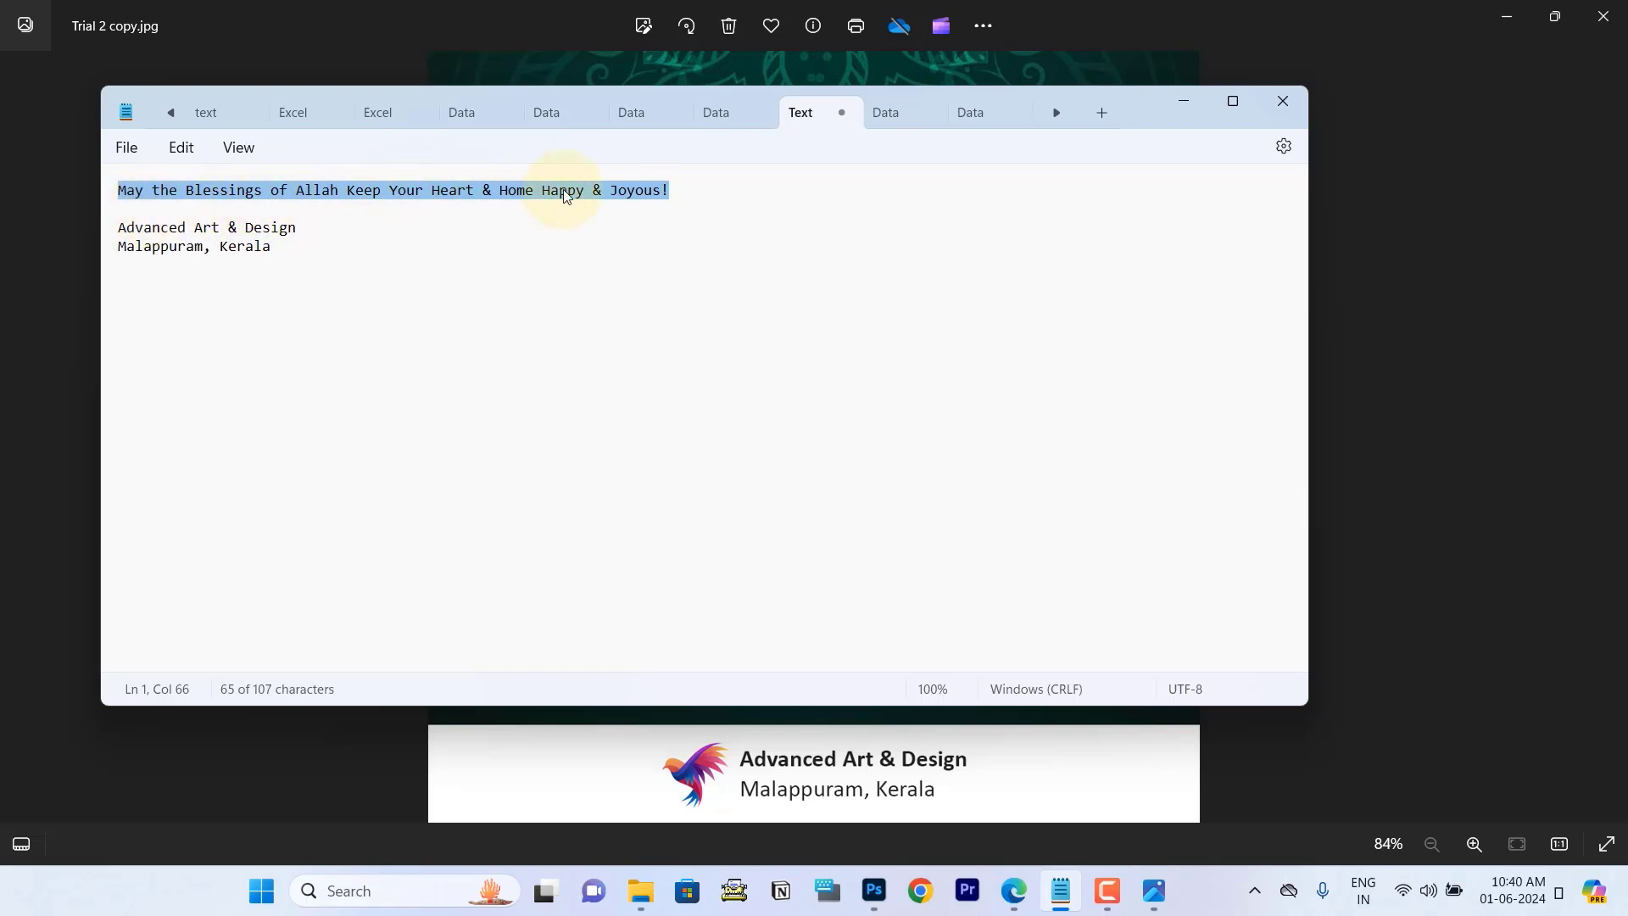
{"action": "left_click", "coordinate": [874, 890]}
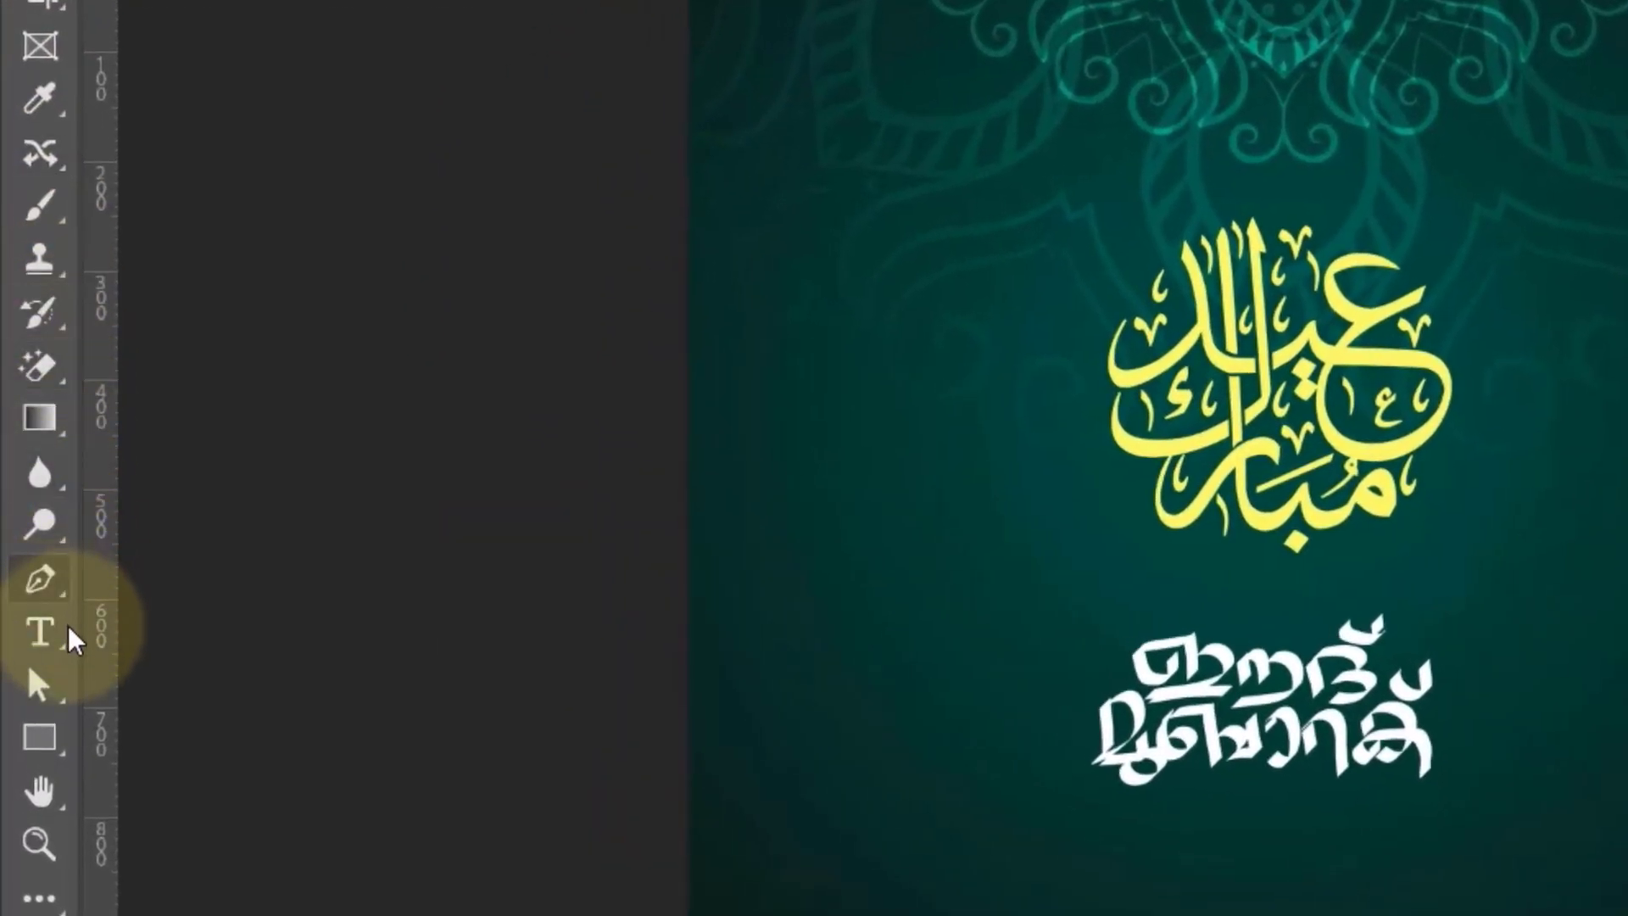
Step: Add a text layer below the Malayalam lettering, replacing its placeholder with the copied greeting "May the Blessings of Allah Keep Your Heart & Home Happy & Joyous!"
{"action": "left_click", "coordinate": [28, 579]}
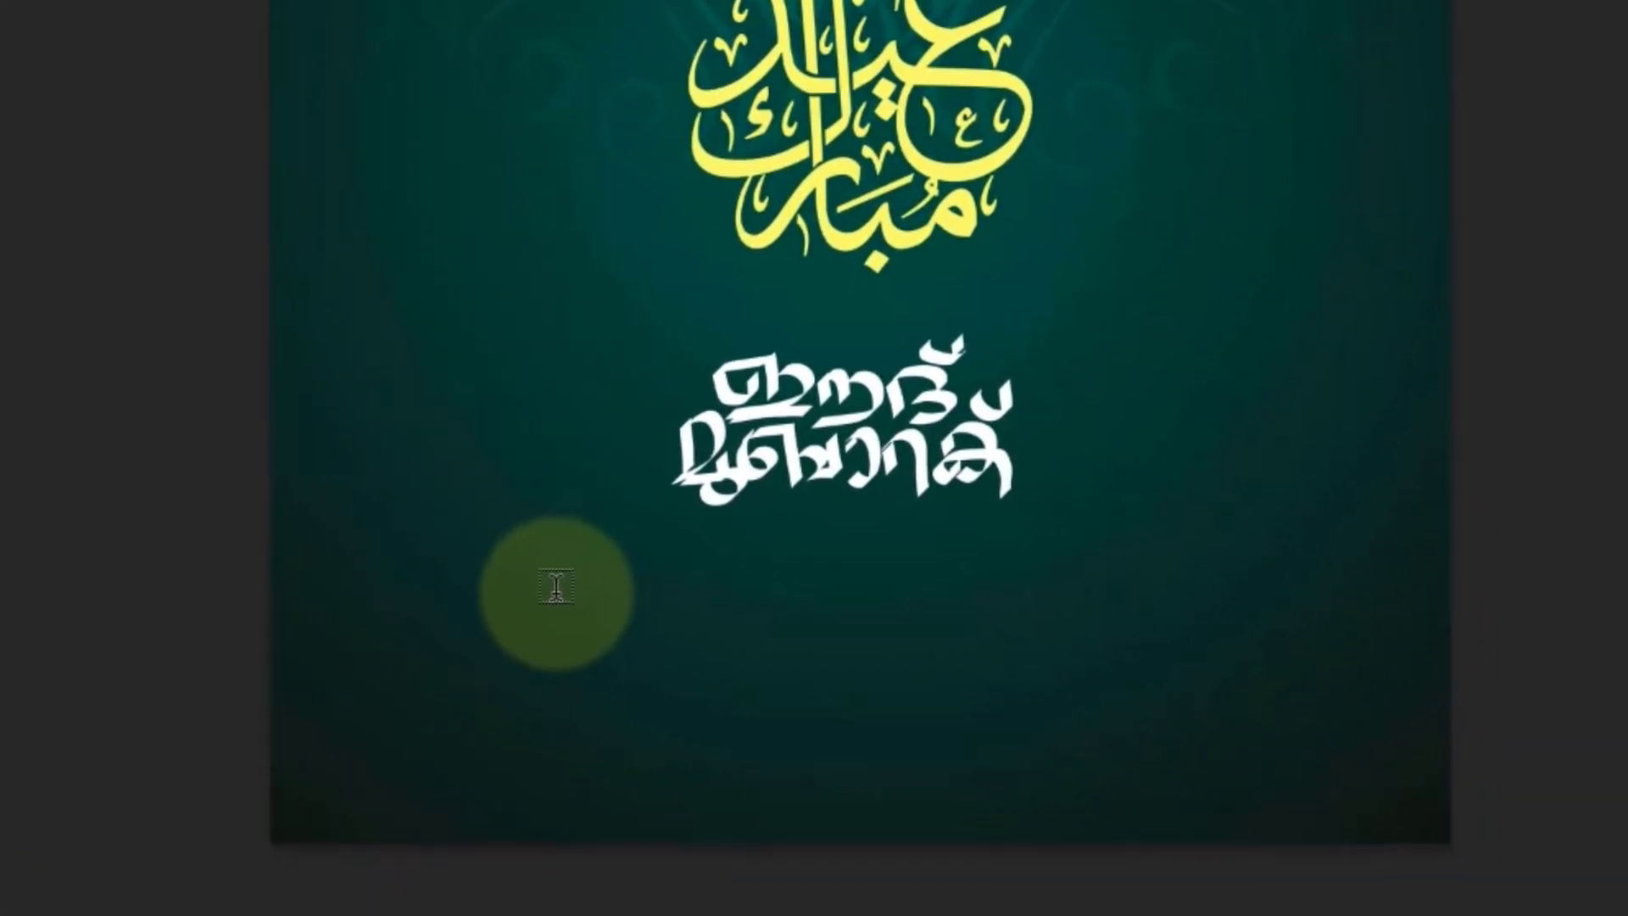
{"action": "left_click", "coordinate": [555, 588]}
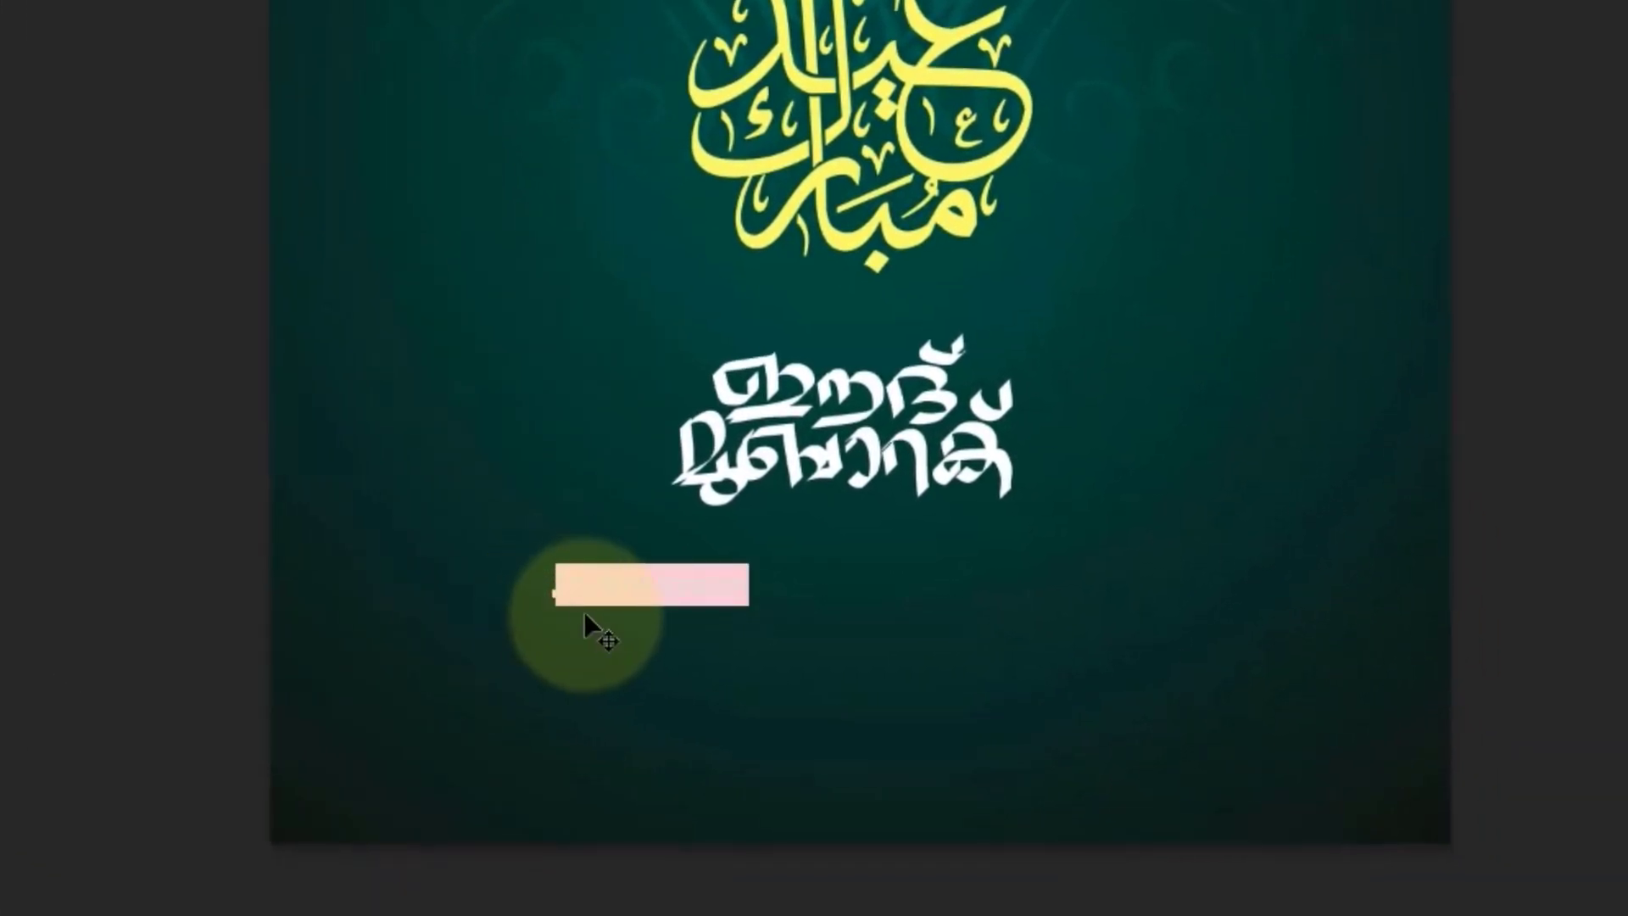
{"action": "left_click", "coordinate": [683, 581]}
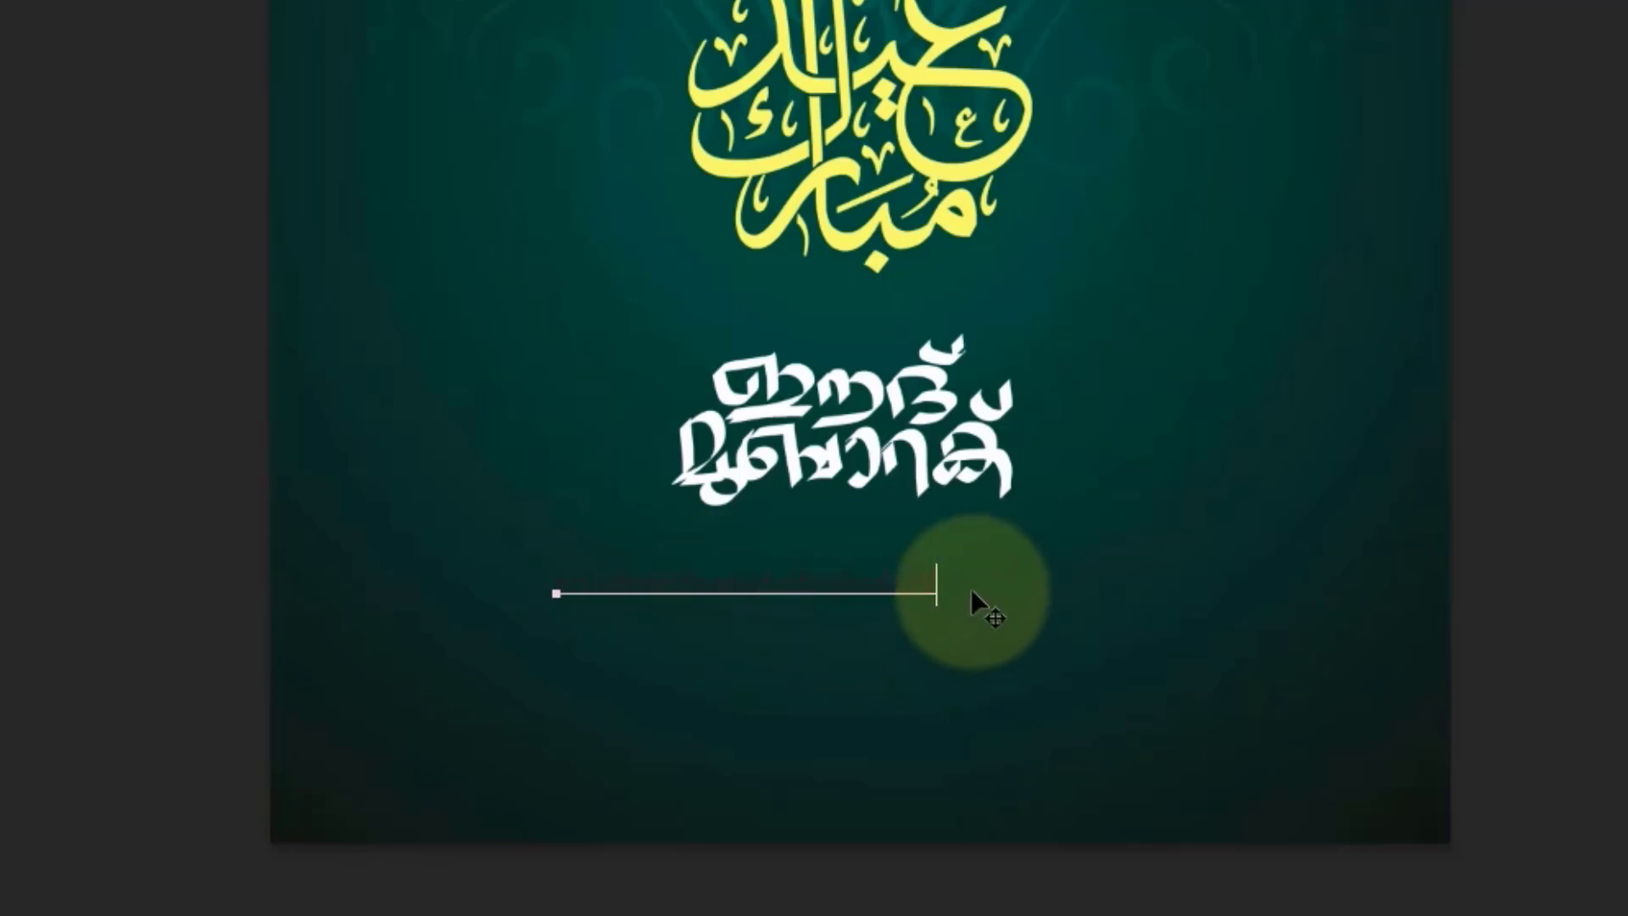
{"action": "left_click_drag", "start_coordinate": [939, 583], "coordinate": [516, 555]}
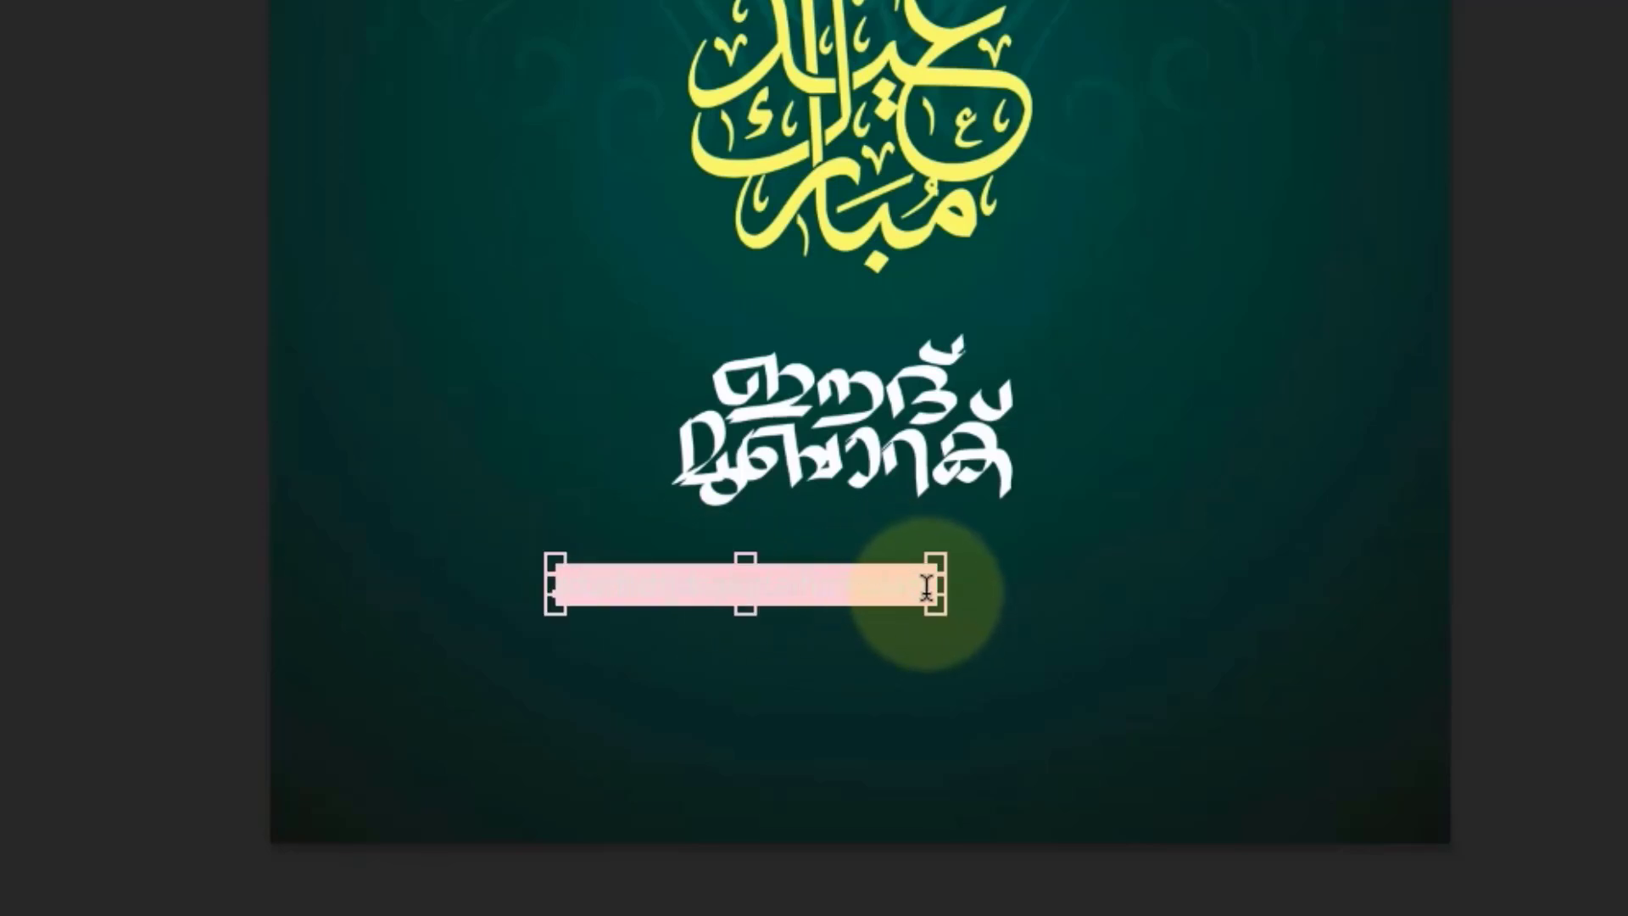
{"action": "key", "text": "BackSpace"}
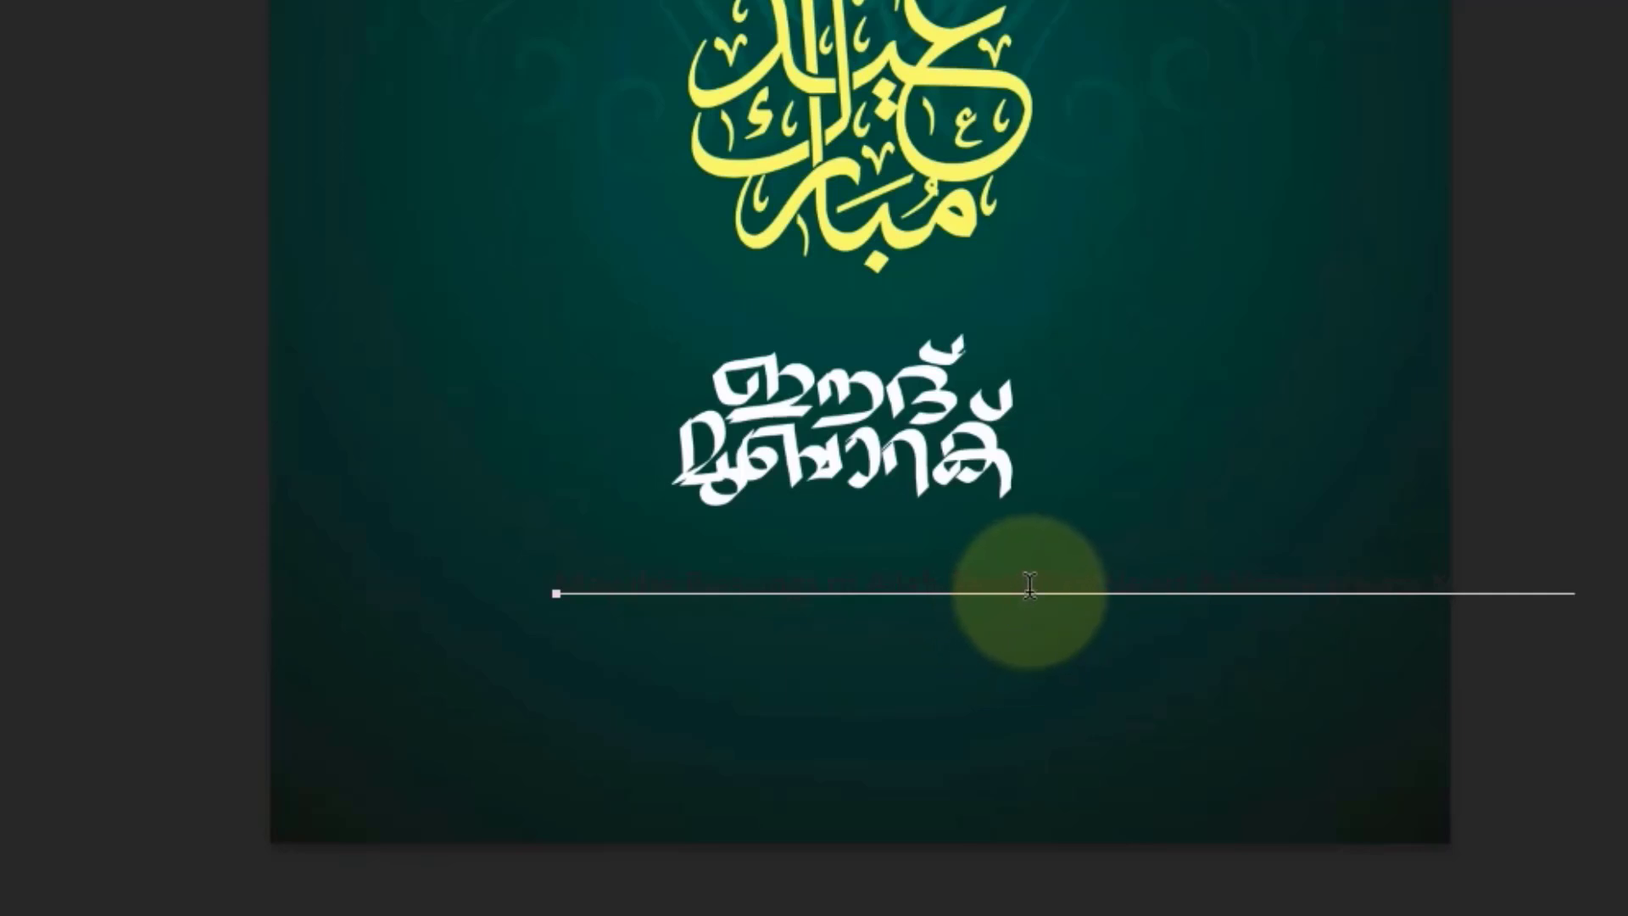
{"action": "key", "text": "ctrl"}
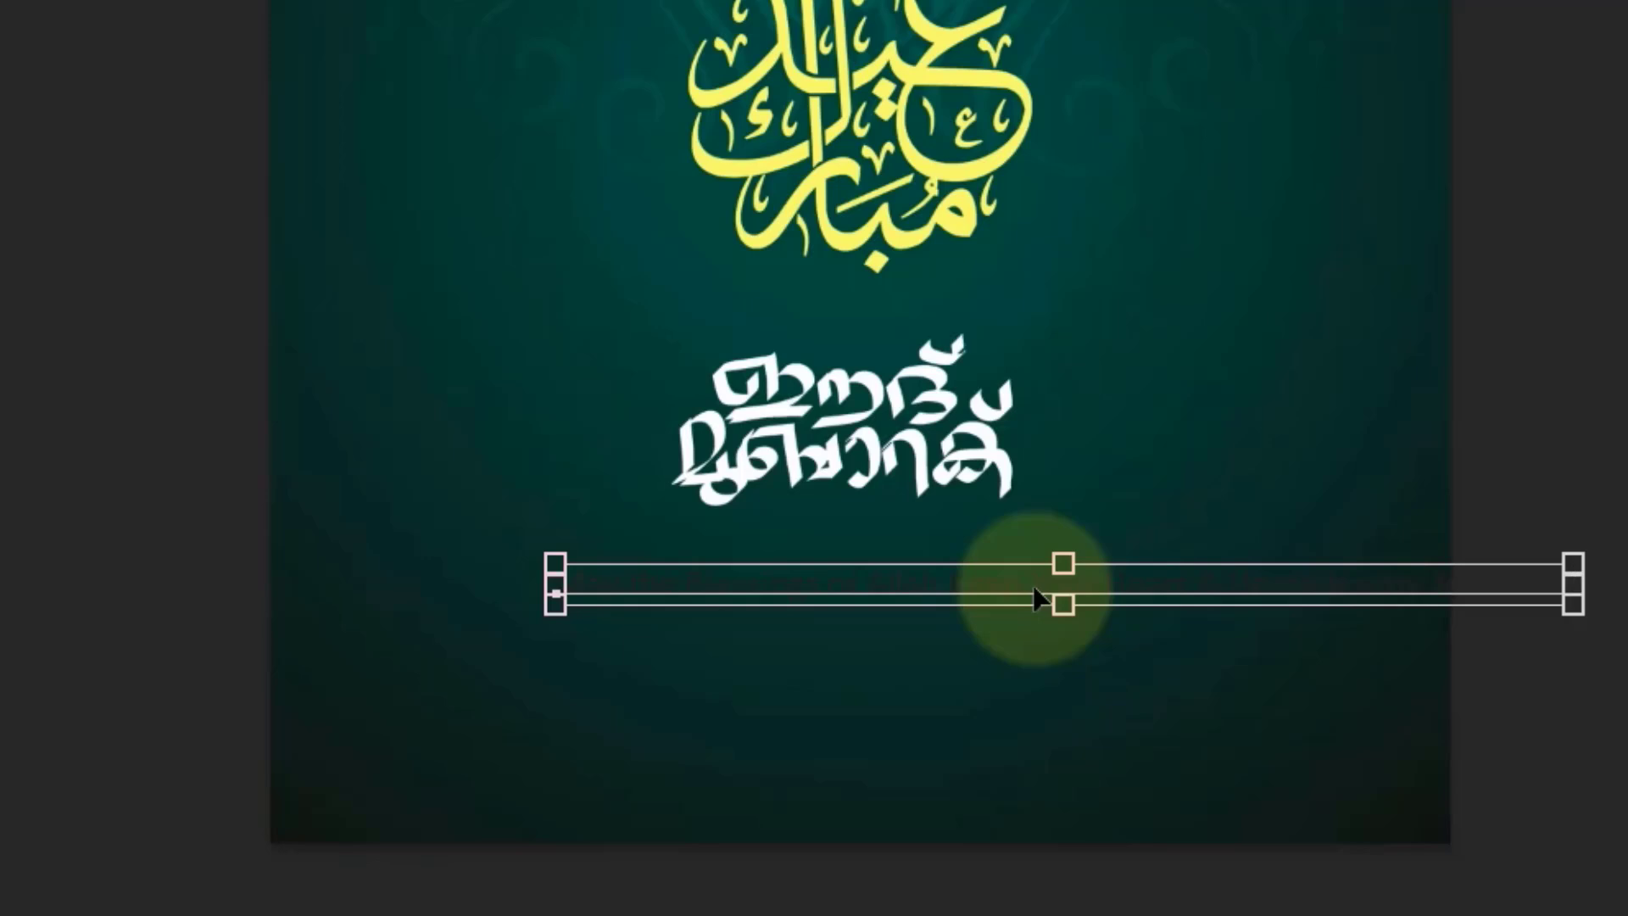
Step: Set the whole greeting text to Calibri Regular at 8 pt
{"action": "key", "text": "ctrl+a"}
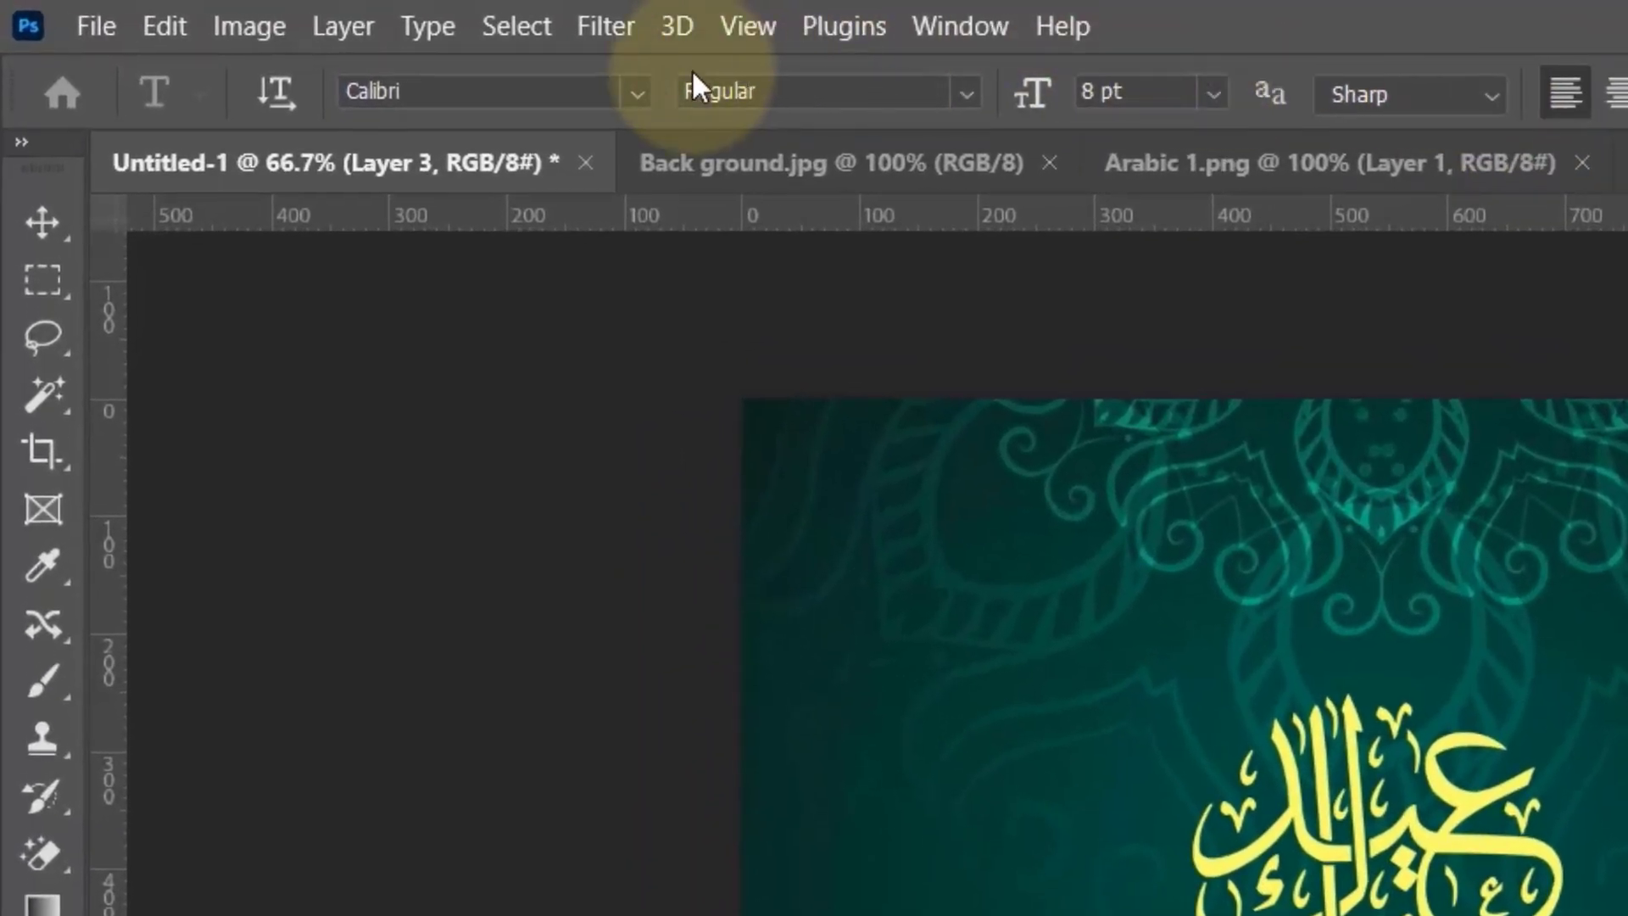
{"action": "left_click", "coordinate": [637, 90]}
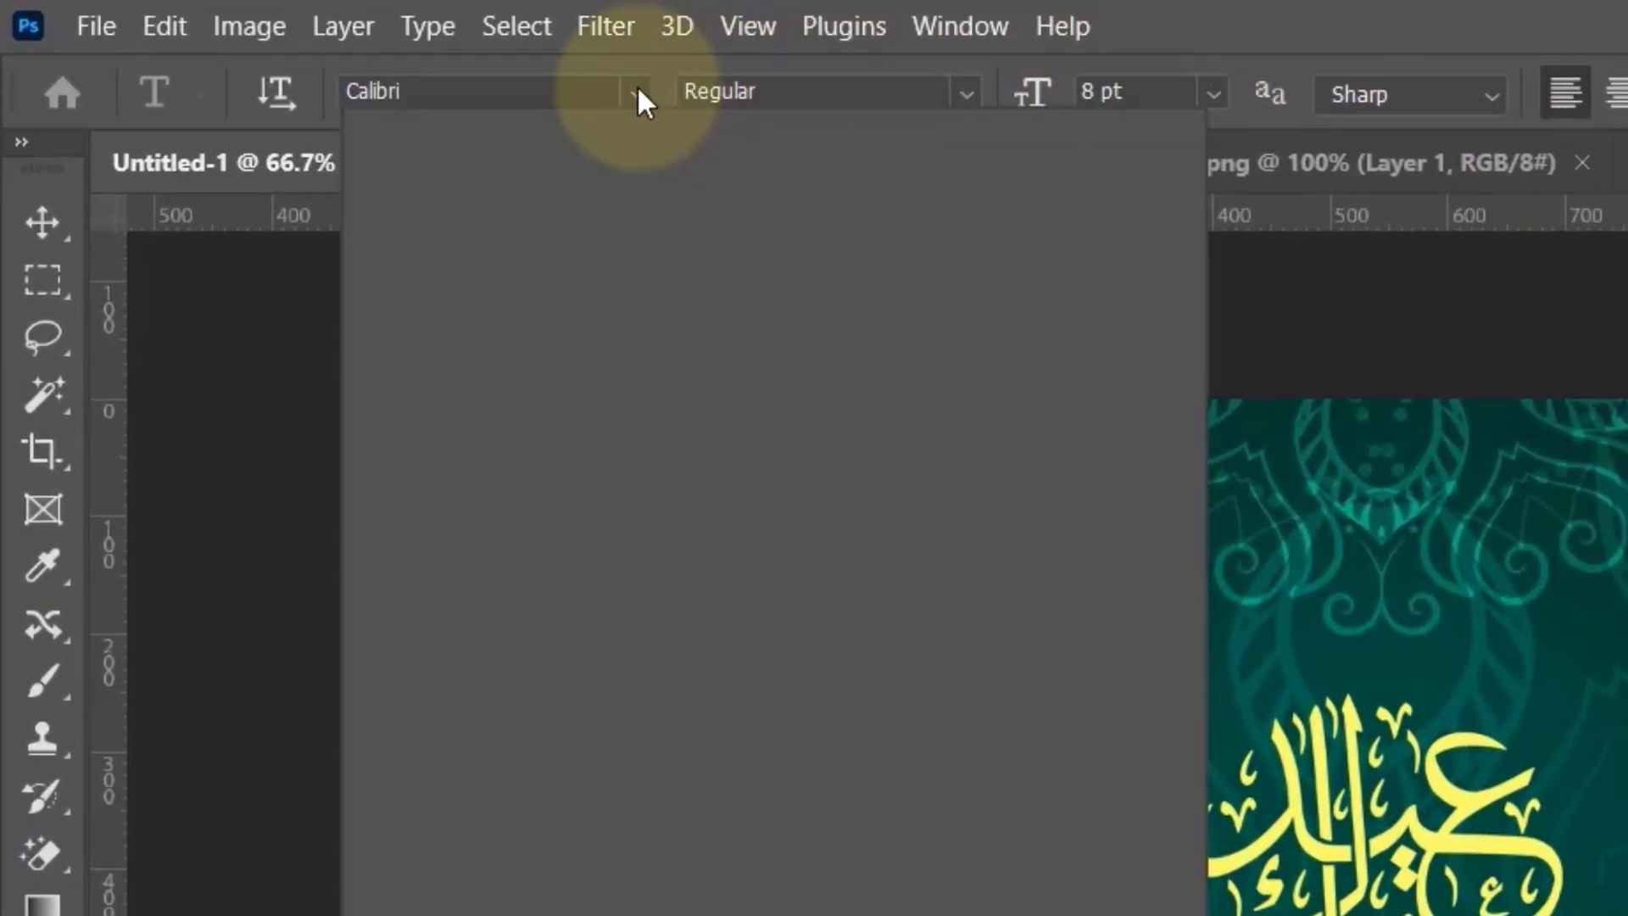
{"action": "type", "text": "ca"}
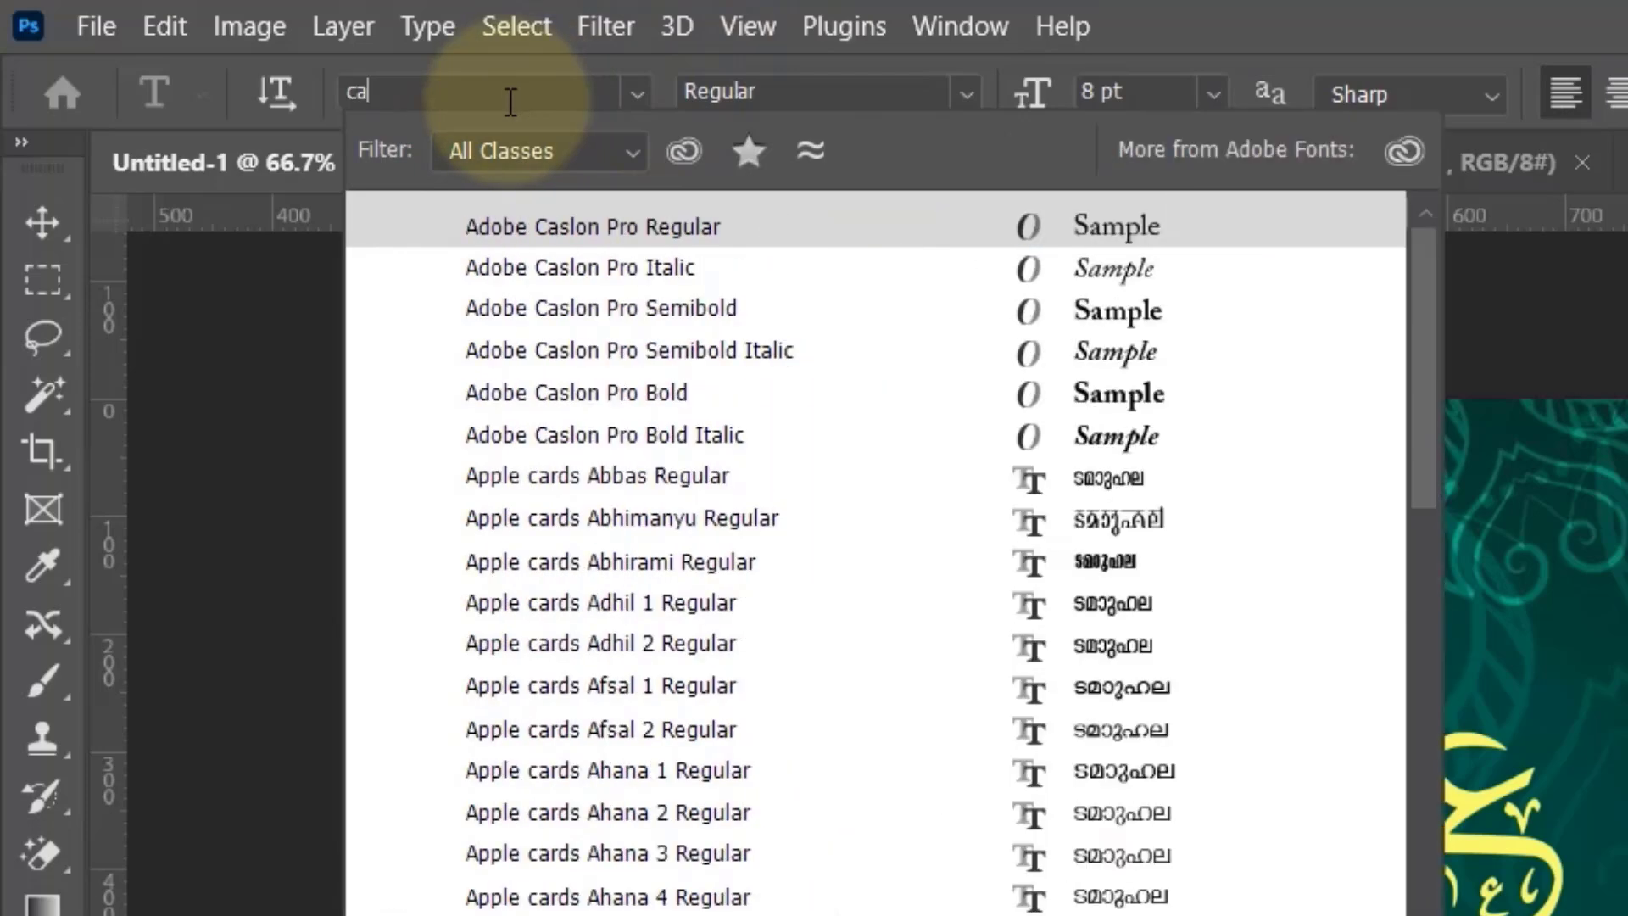
{"action": "type", "text": "lib"}
{"action": "key", "text": "BackSpace"}
{"action": "type", "text": "ibri"}
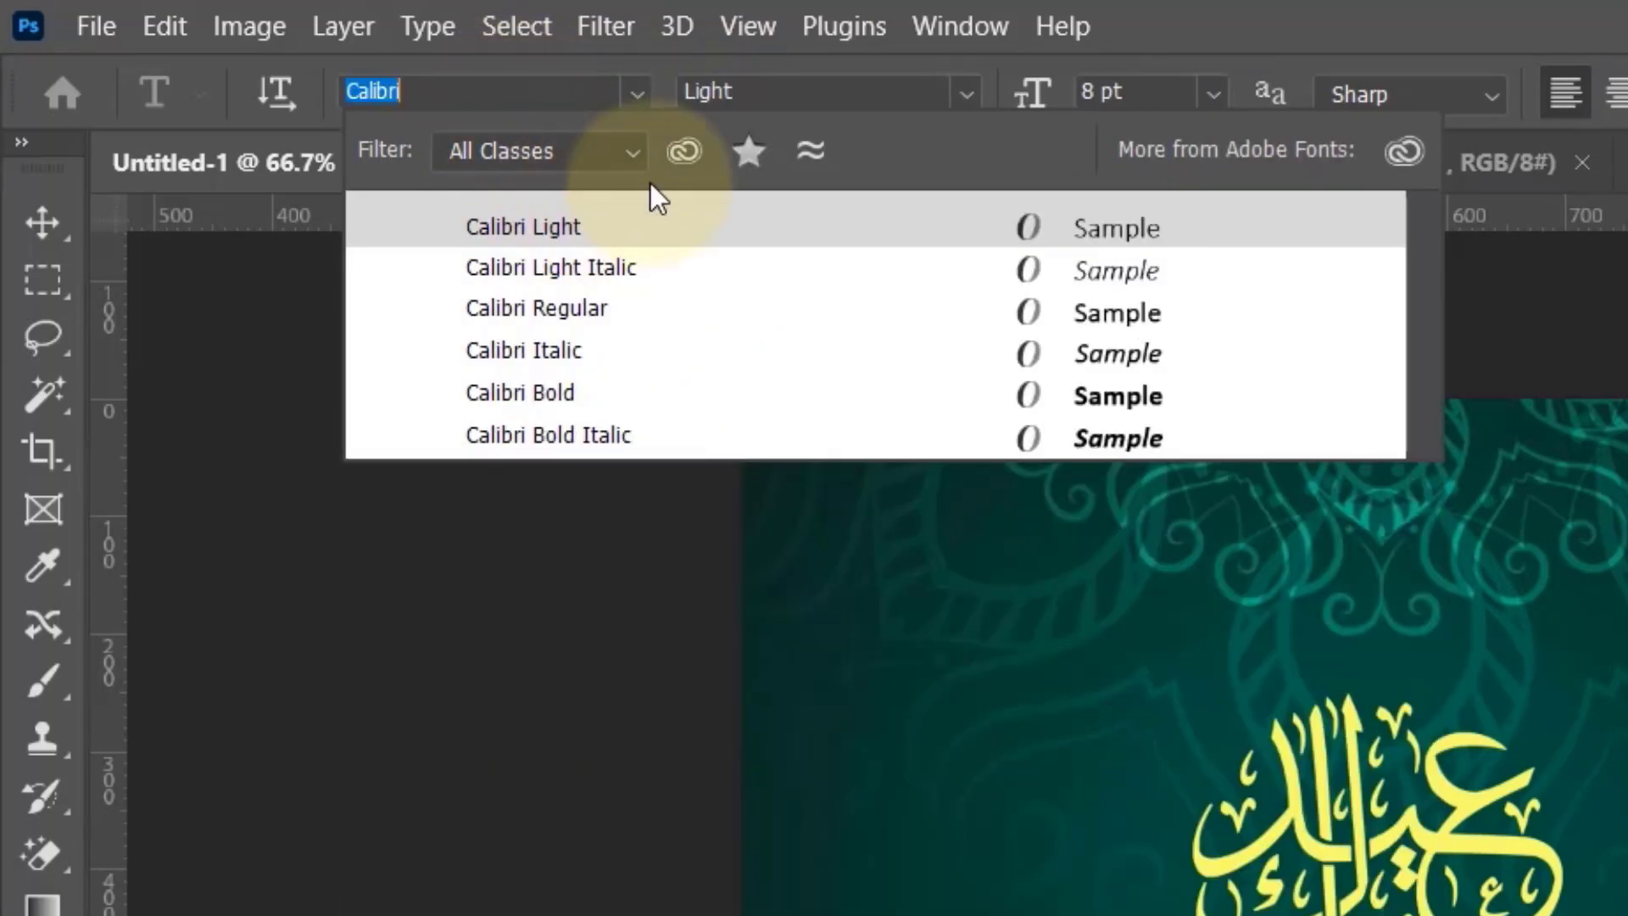
{"action": "left_click", "coordinate": [643, 301]}
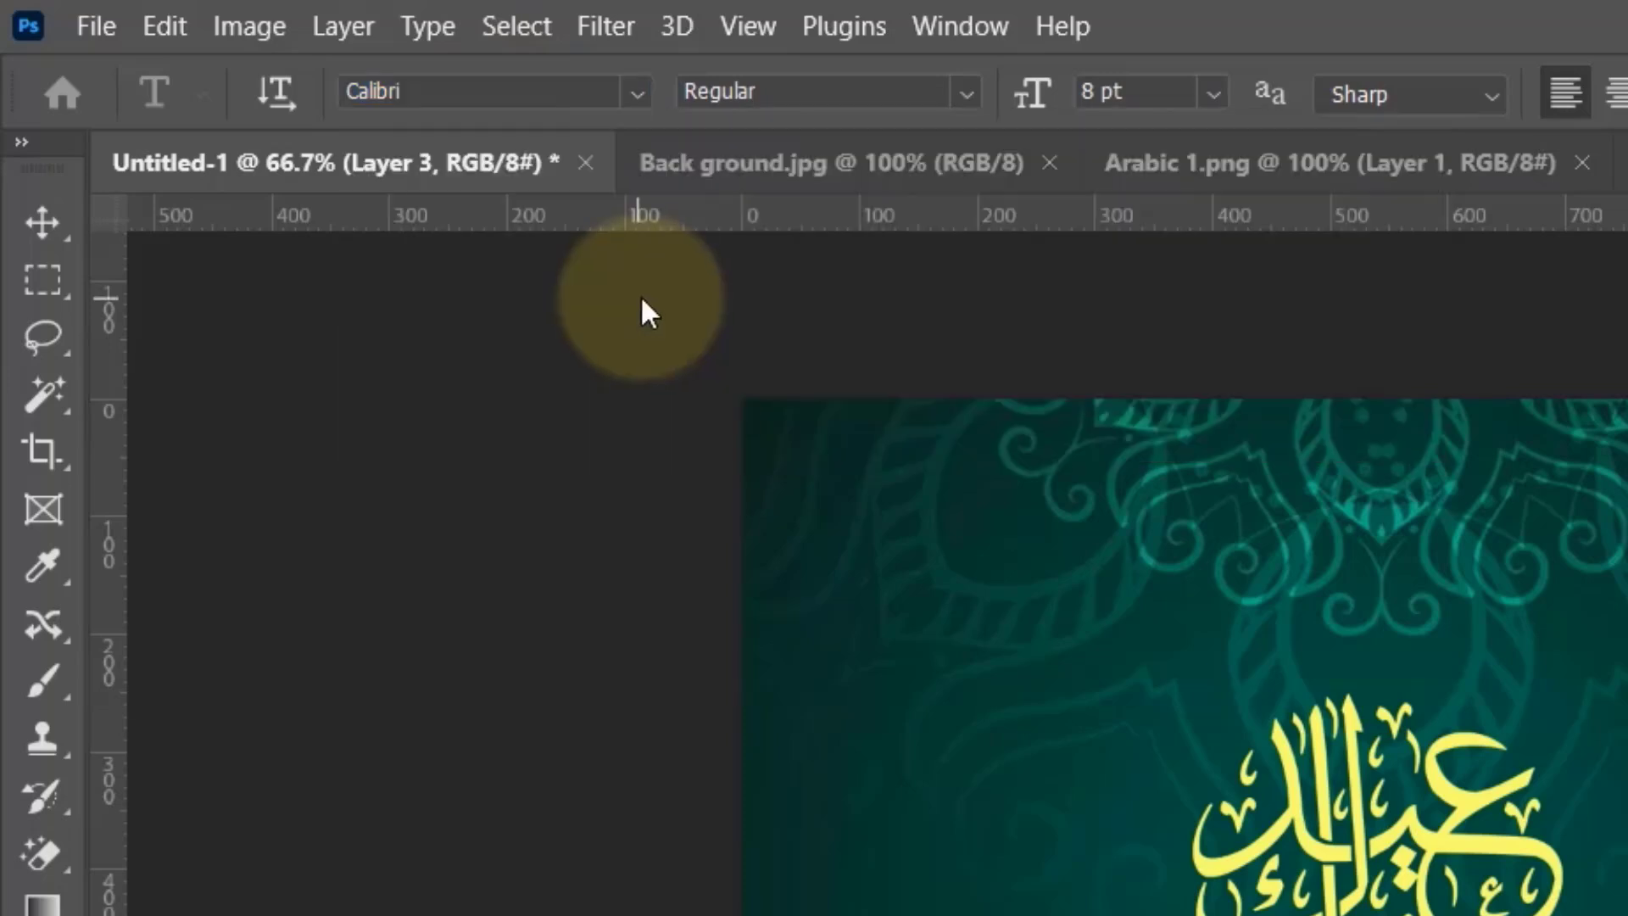
{"action": "left_click", "coordinate": [965, 94]}
{"action": "left_click", "coordinate": [780, 207]}
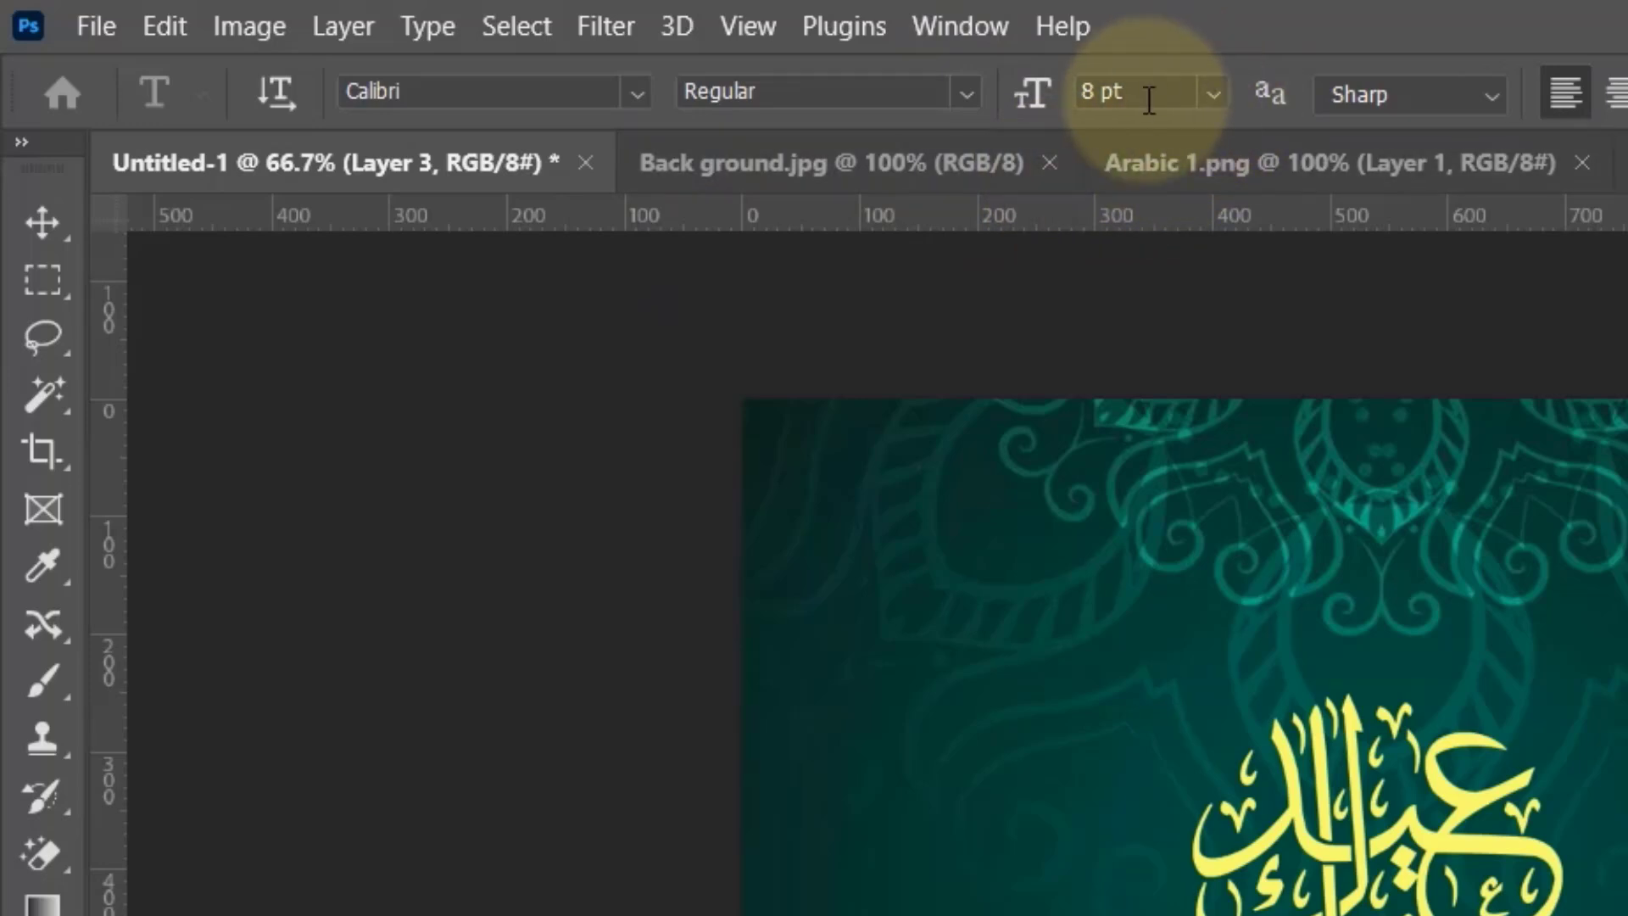
{"action": "left_click", "coordinate": [1213, 93]}
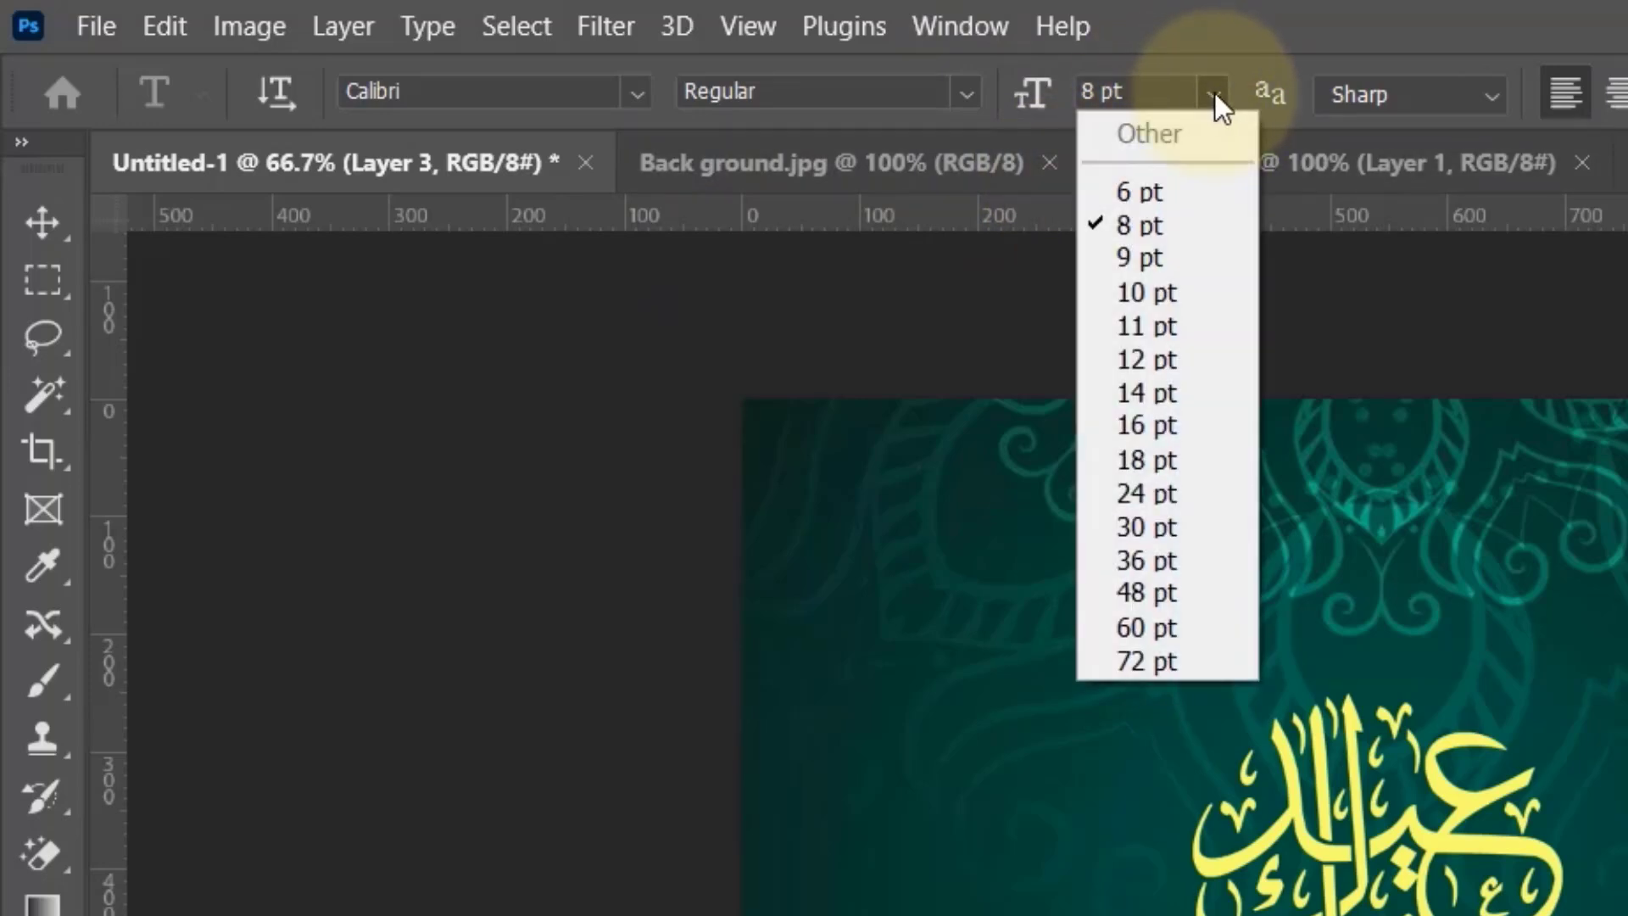
{"action": "left_click", "coordinate": [1168, 222]}
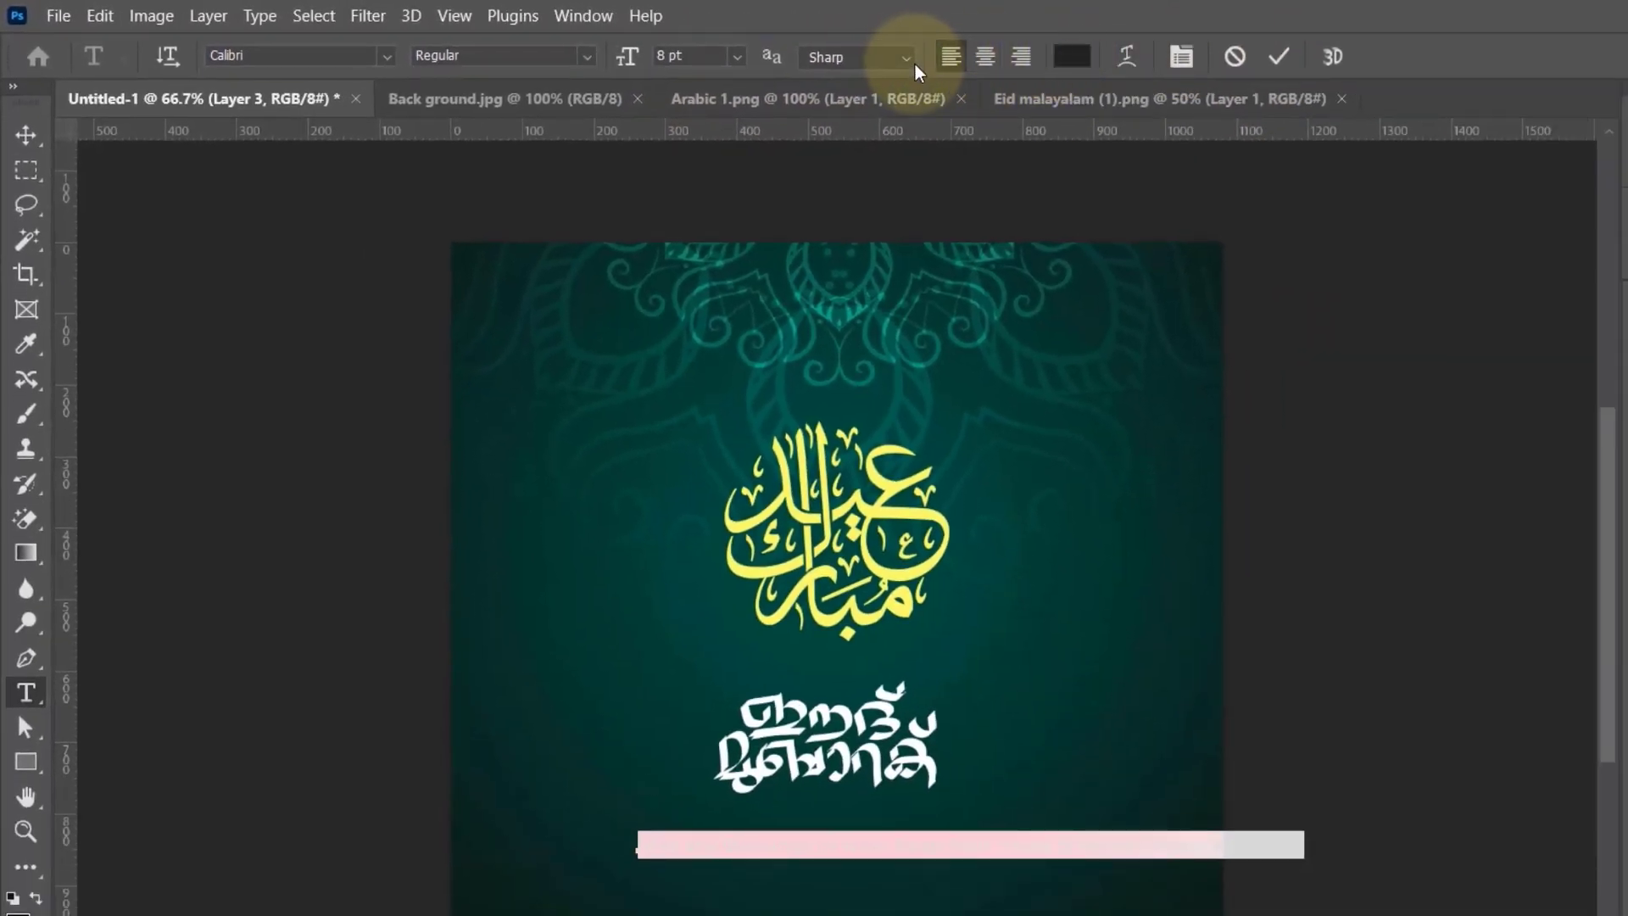
Step: Centre-align the greeting text and colour it dark green (#02624d) sampled from the background artwork
{"action": "left_click", "coordinate": [985, 59]}
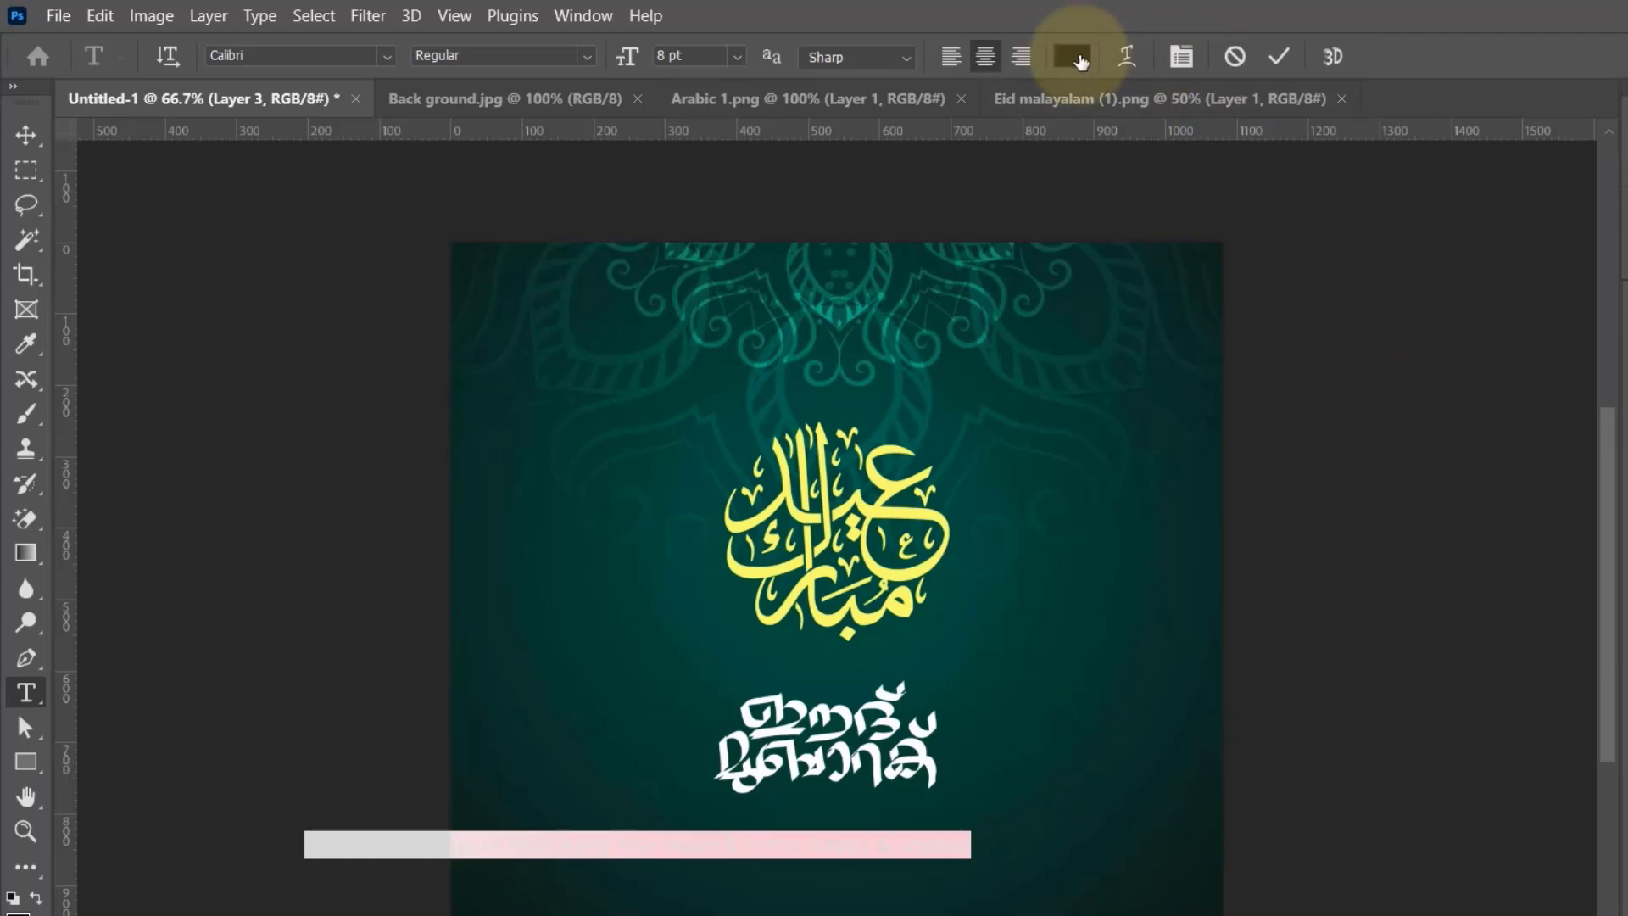
{"action": "left_click", "coordinate": [1070, 56]}
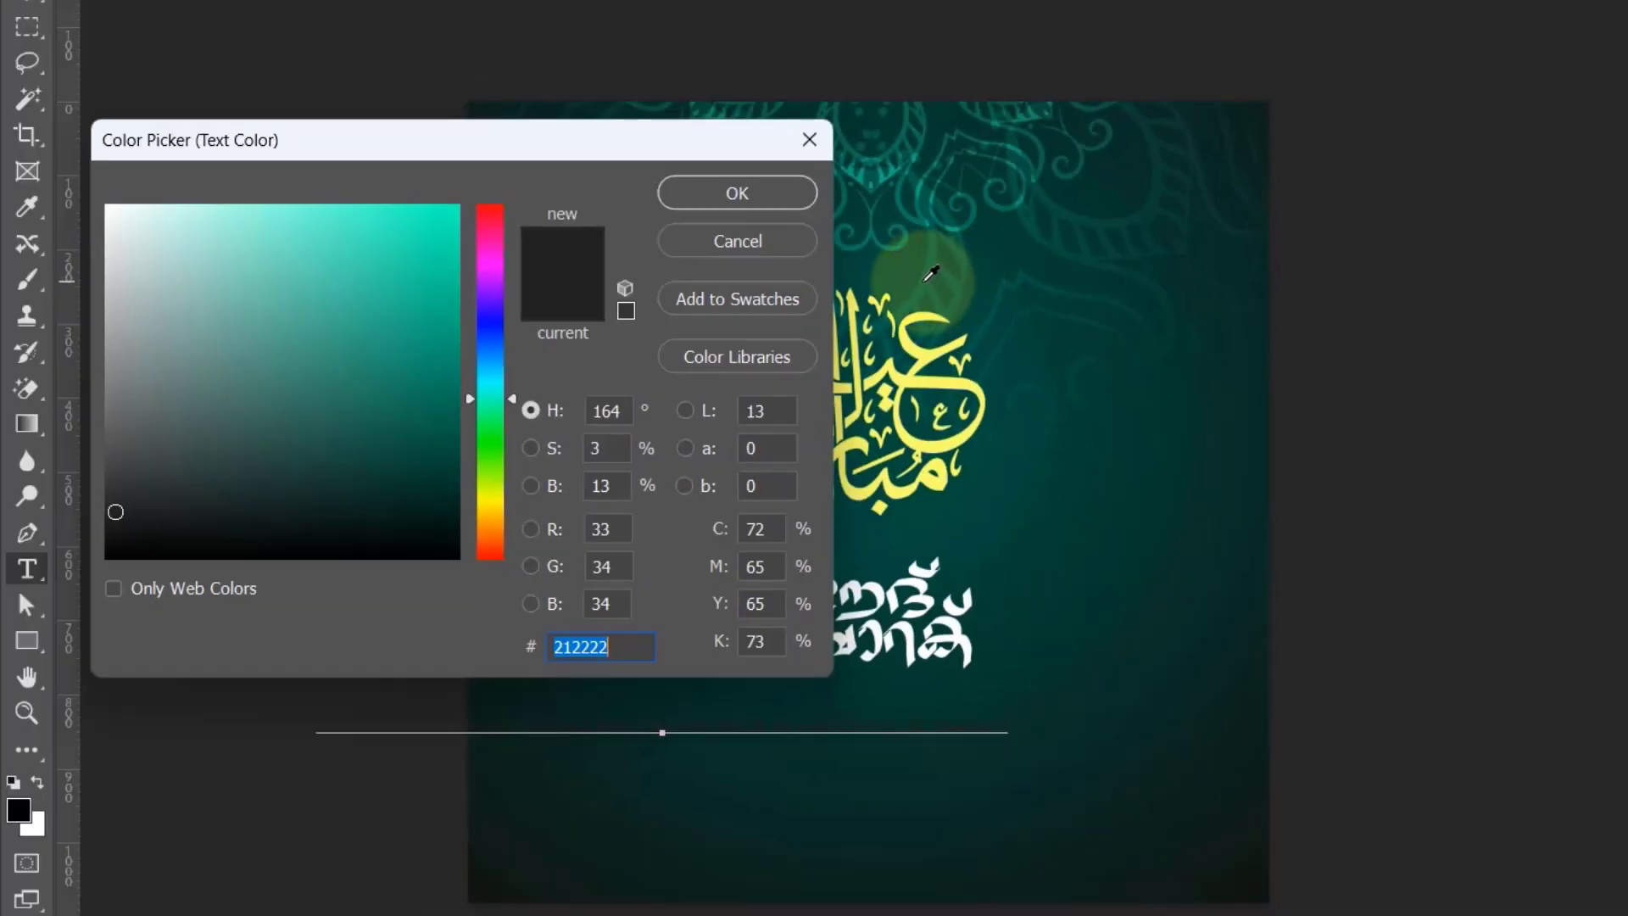
{"action": "left_click", "coordinate": [930, 273]}
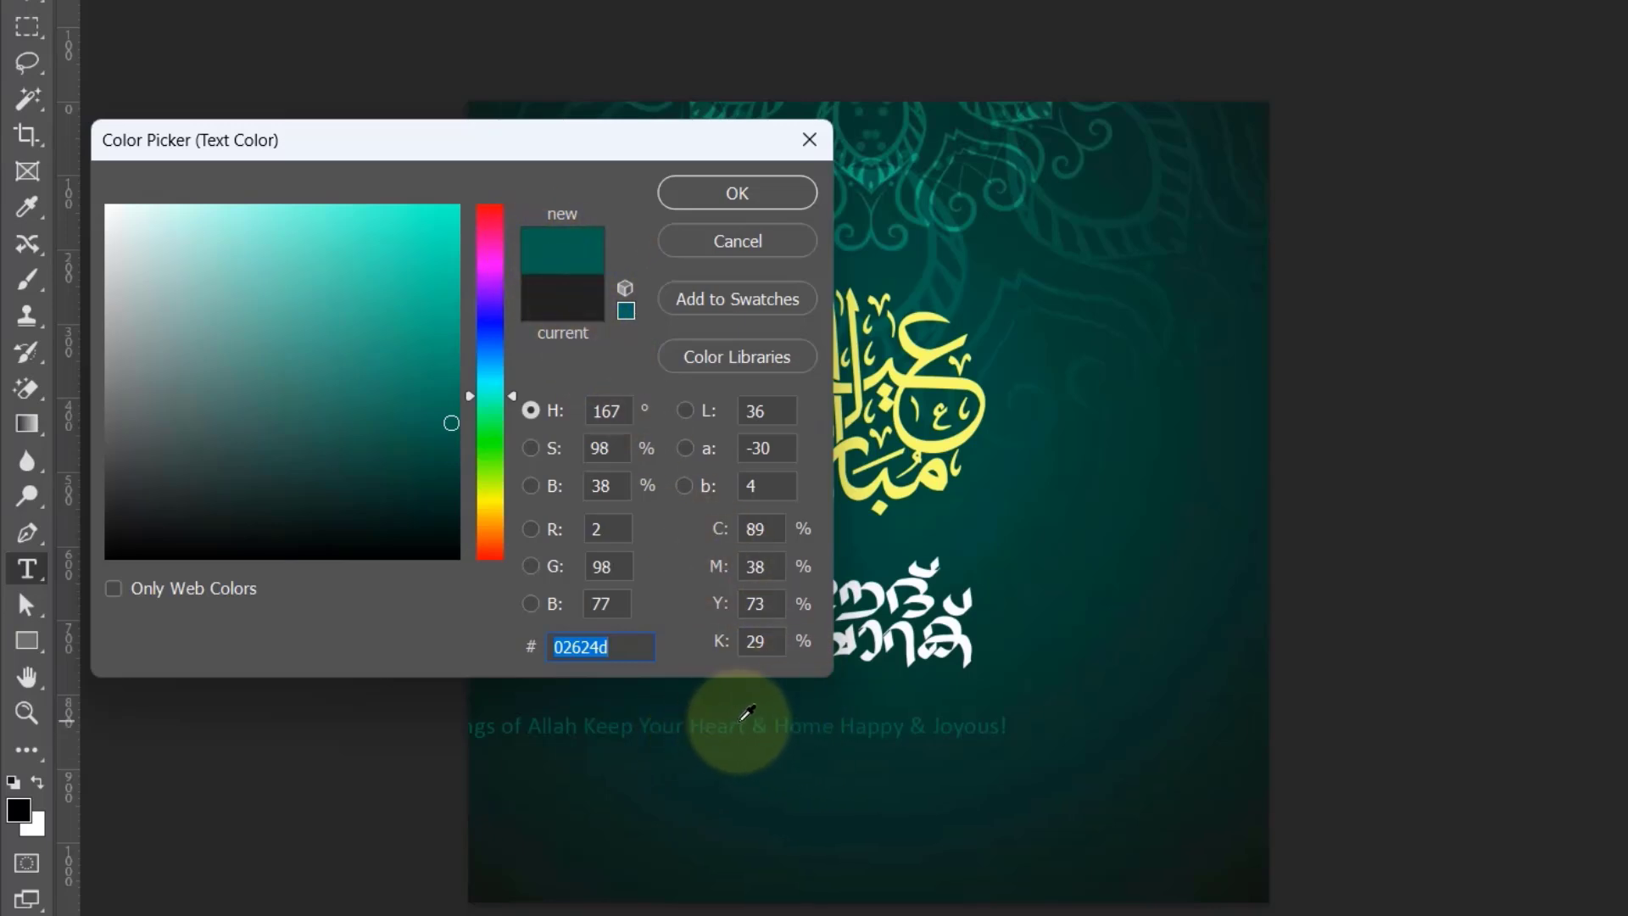
{"action": "left_click", "coordinate": [725, 197]}
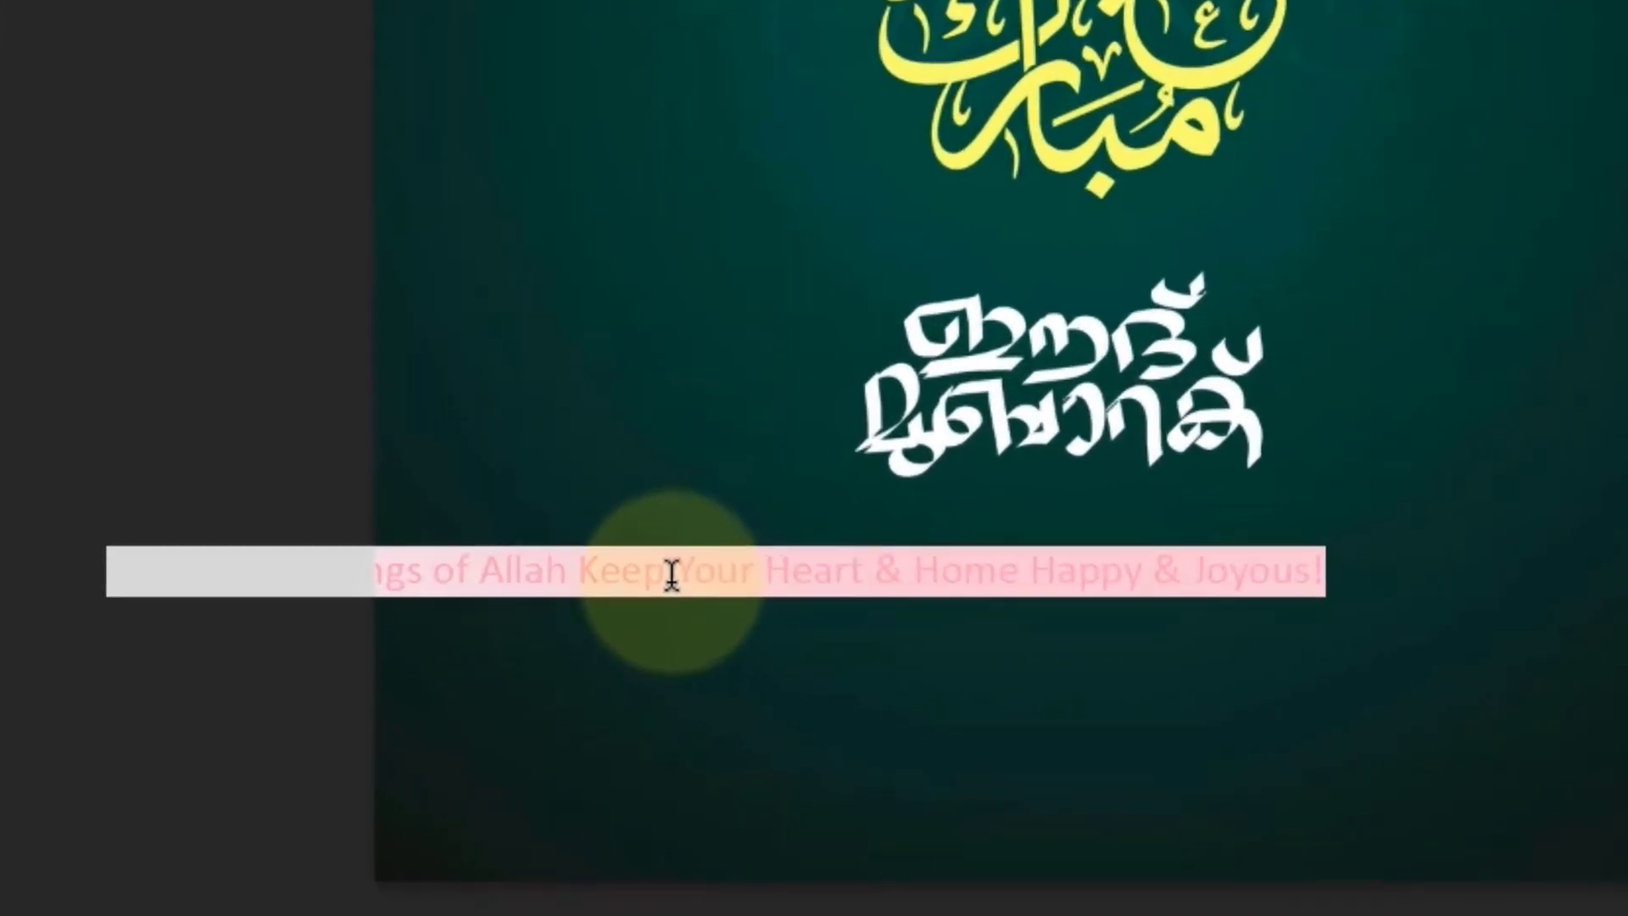
Step: Break the greeting into two lines after "Keep" and move it to the horizontal centre just below the Malayalam lettering
{"action": "left_click", "coordinate": [677, 544]}
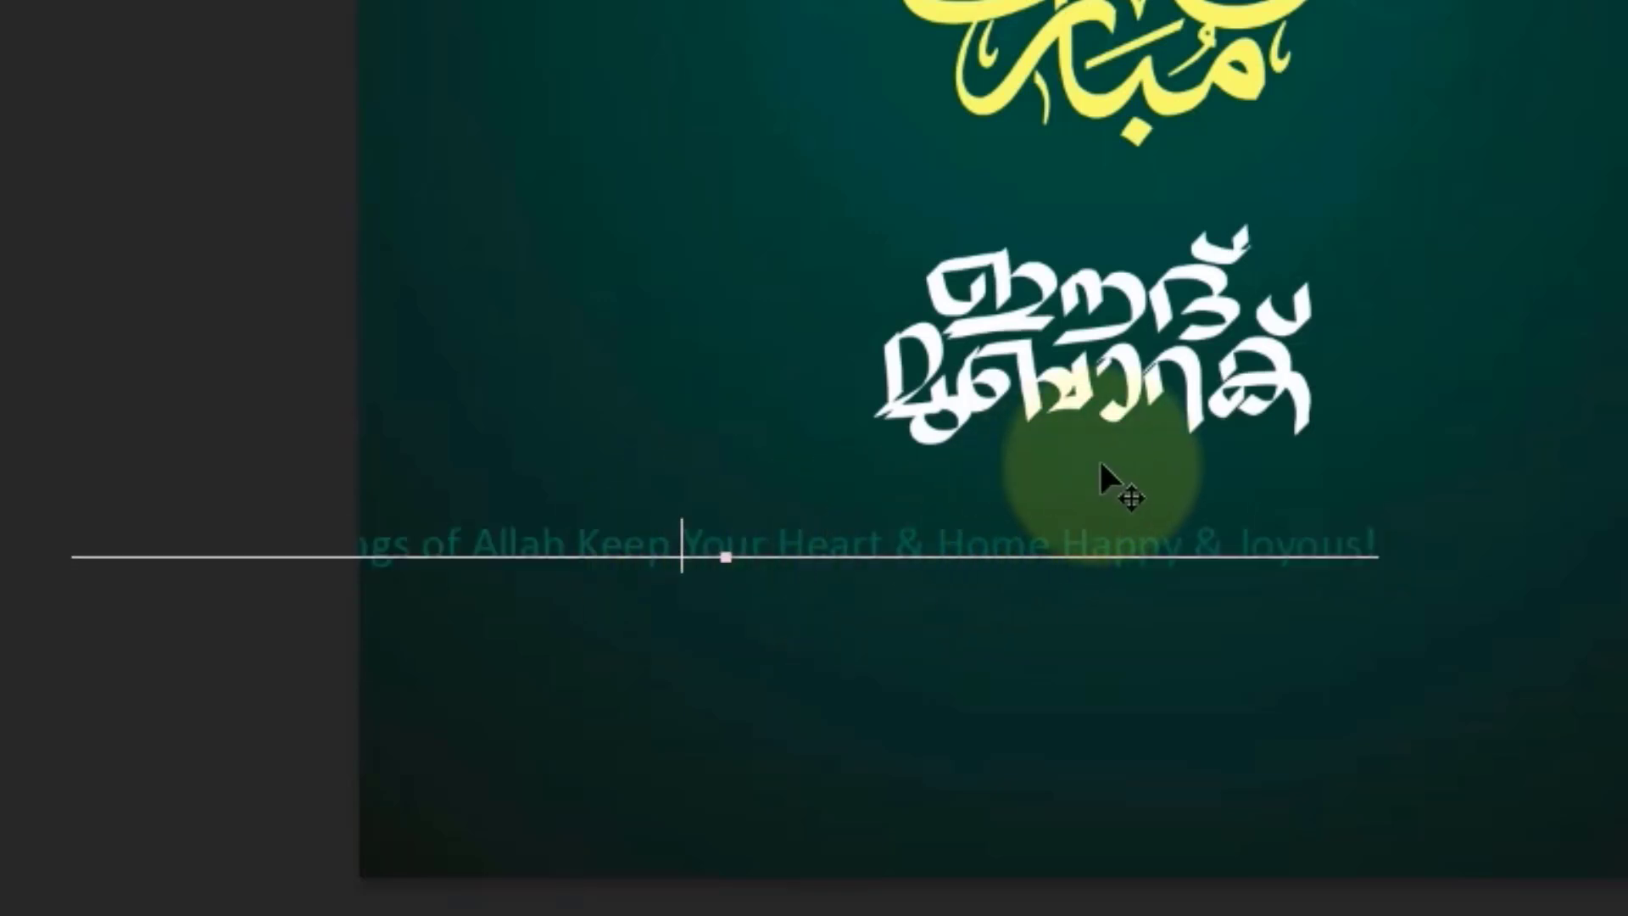
{"action": "key", "text": "Return"}
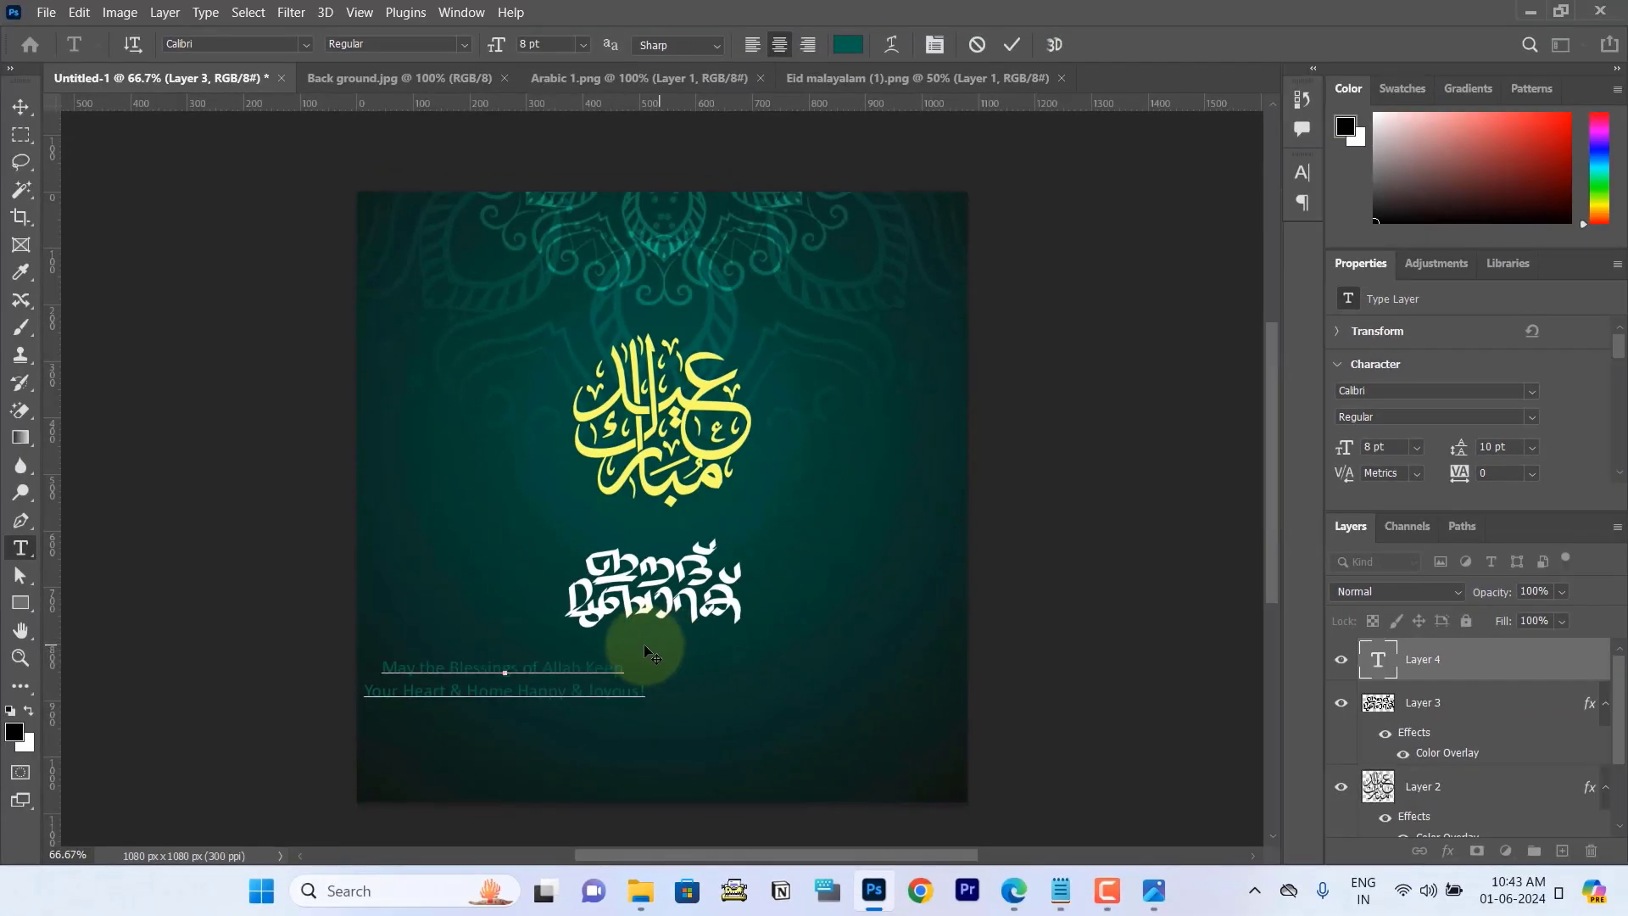
{"action": "left_click", "coordinate": [1010, 43]}
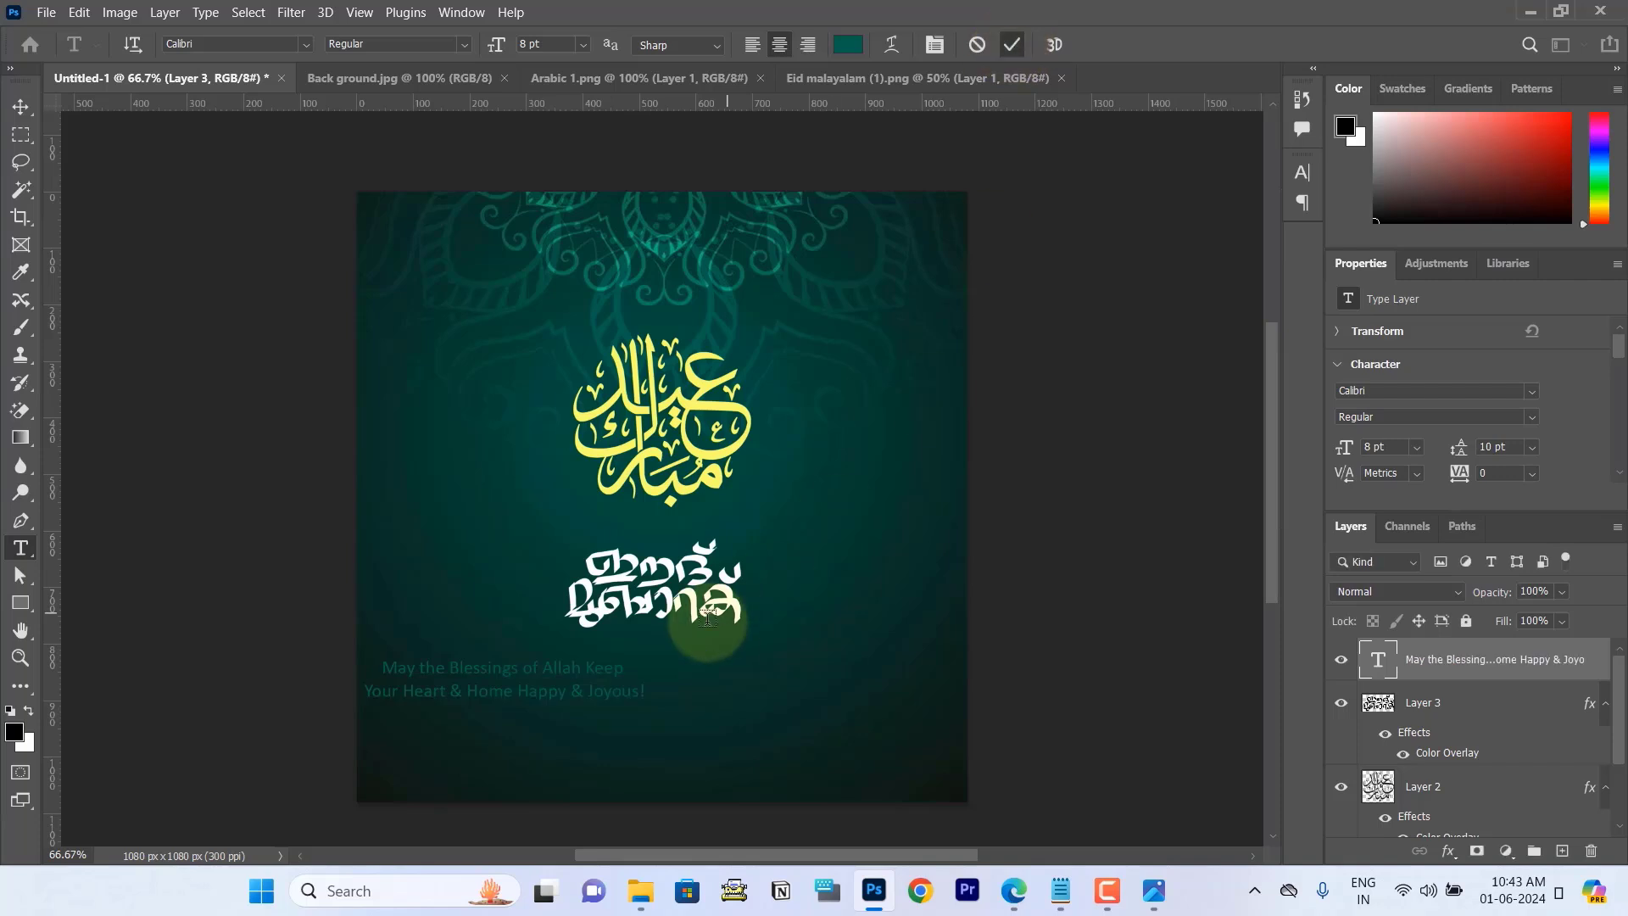
{"action": "left_click", "coordinate": [20, 109]}
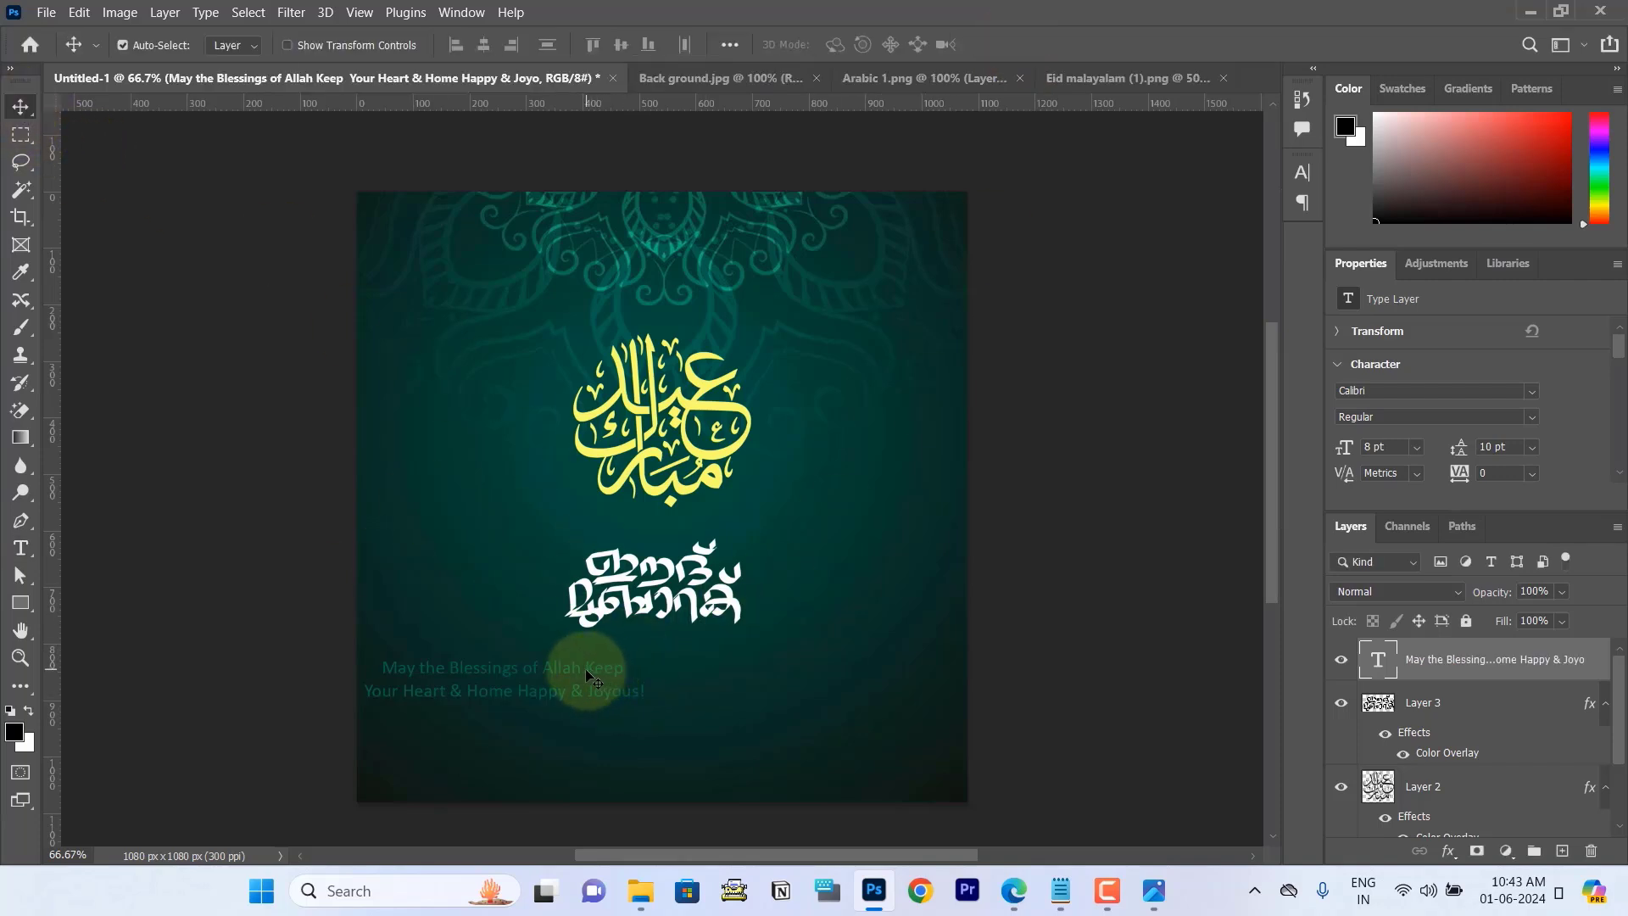
{"action": "left_click_drag", "start_coordinate": [611, 674], "coordinate": [746, 658]}
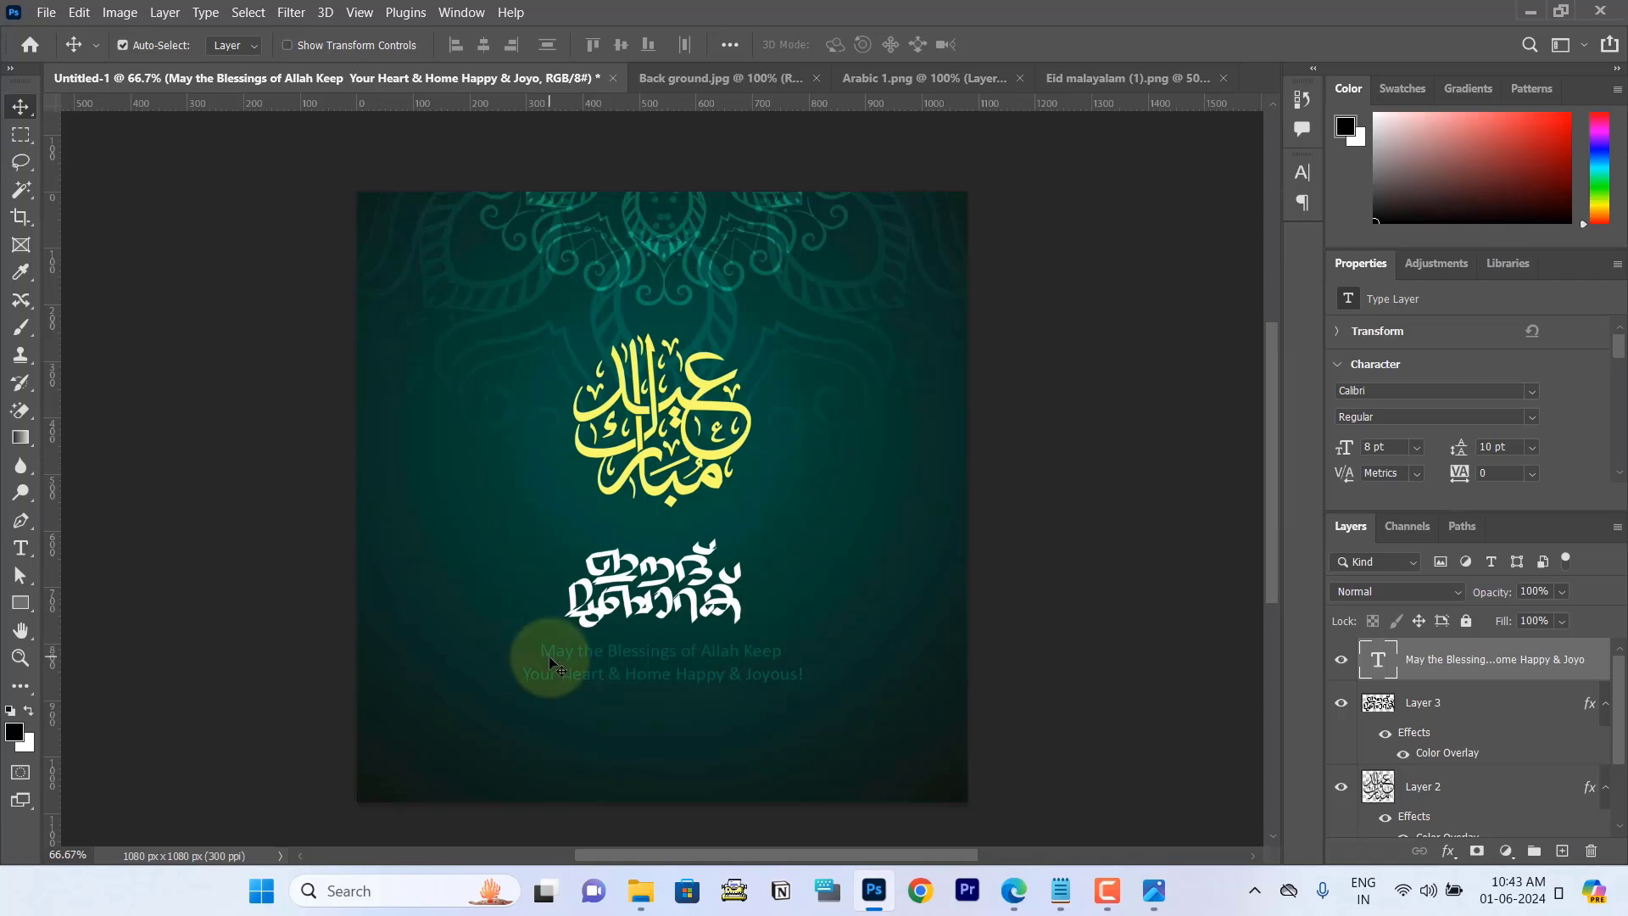
Step: Set the line spacing of both greeting lines to 9 pt
{"action": "left_click", "coordinate": [21, 548]}
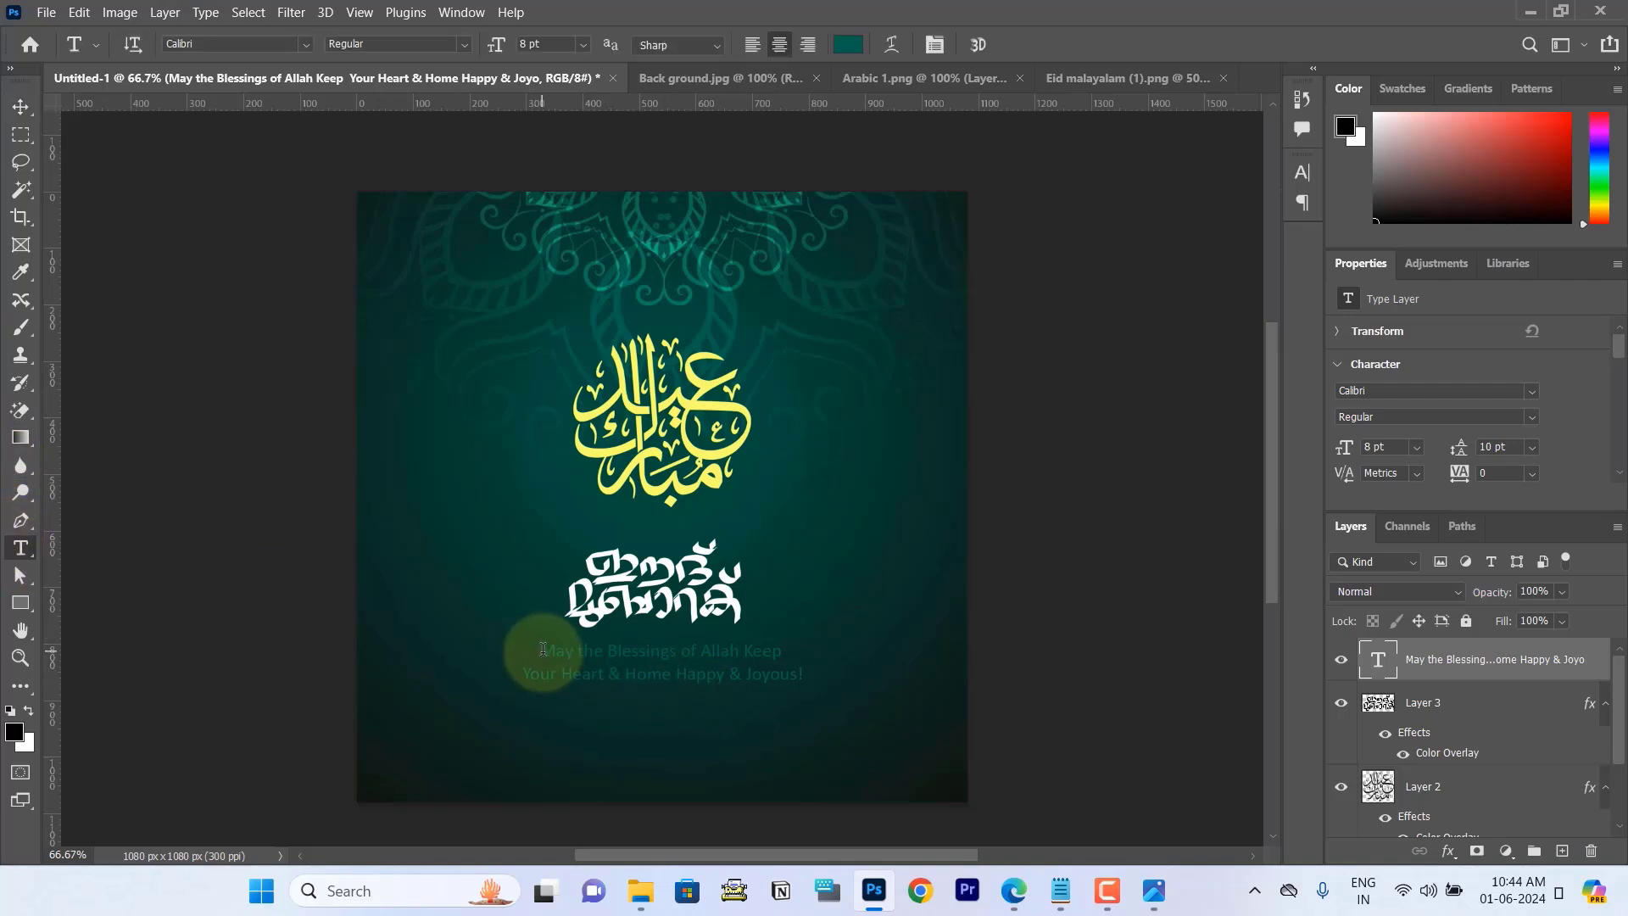
{"action": "left_click_drag", "start_coordinate": [543, 649], "coordinate": [836, 676]}
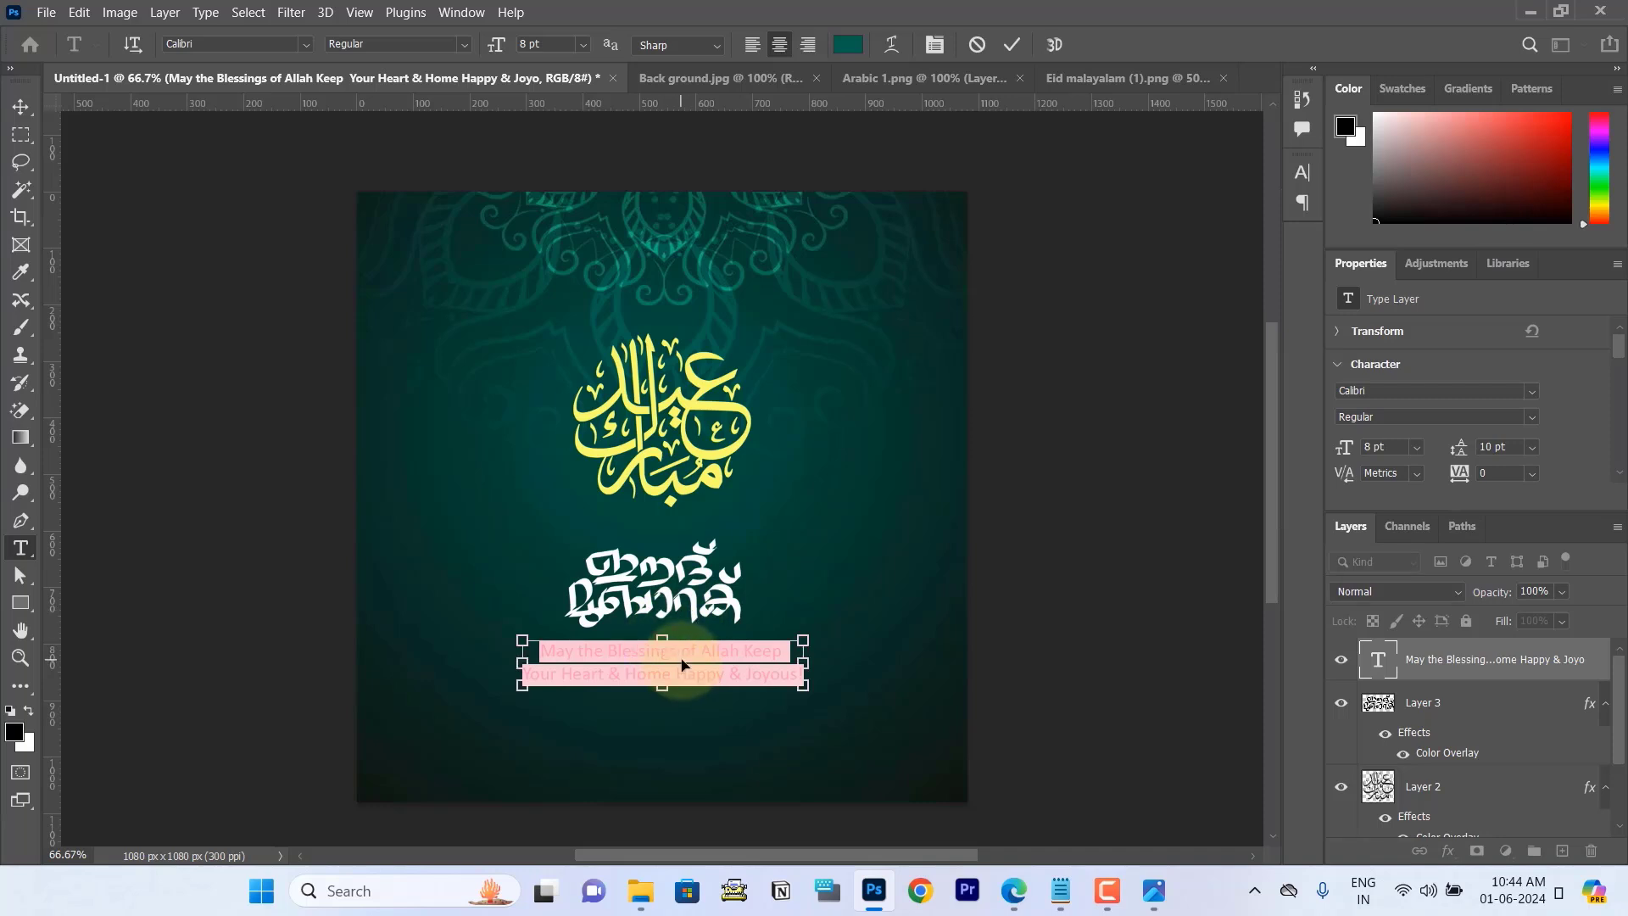
{"action": "left_click", "coordinate": [1301, 172]}
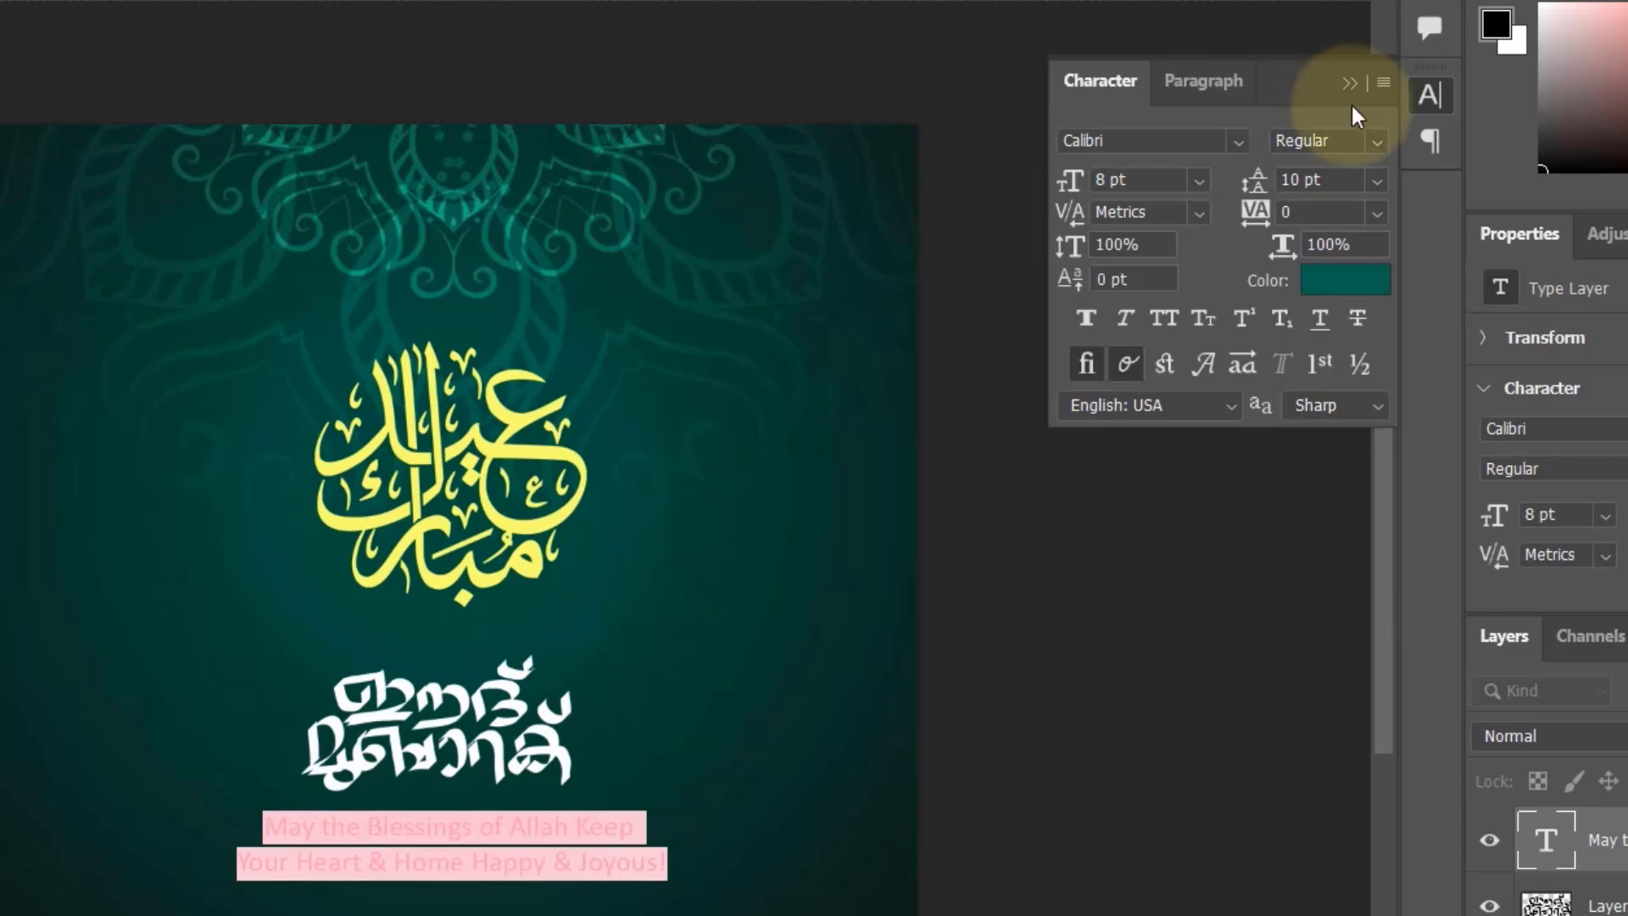
{"action": "left_click", "coordinate": [1376, 181]}
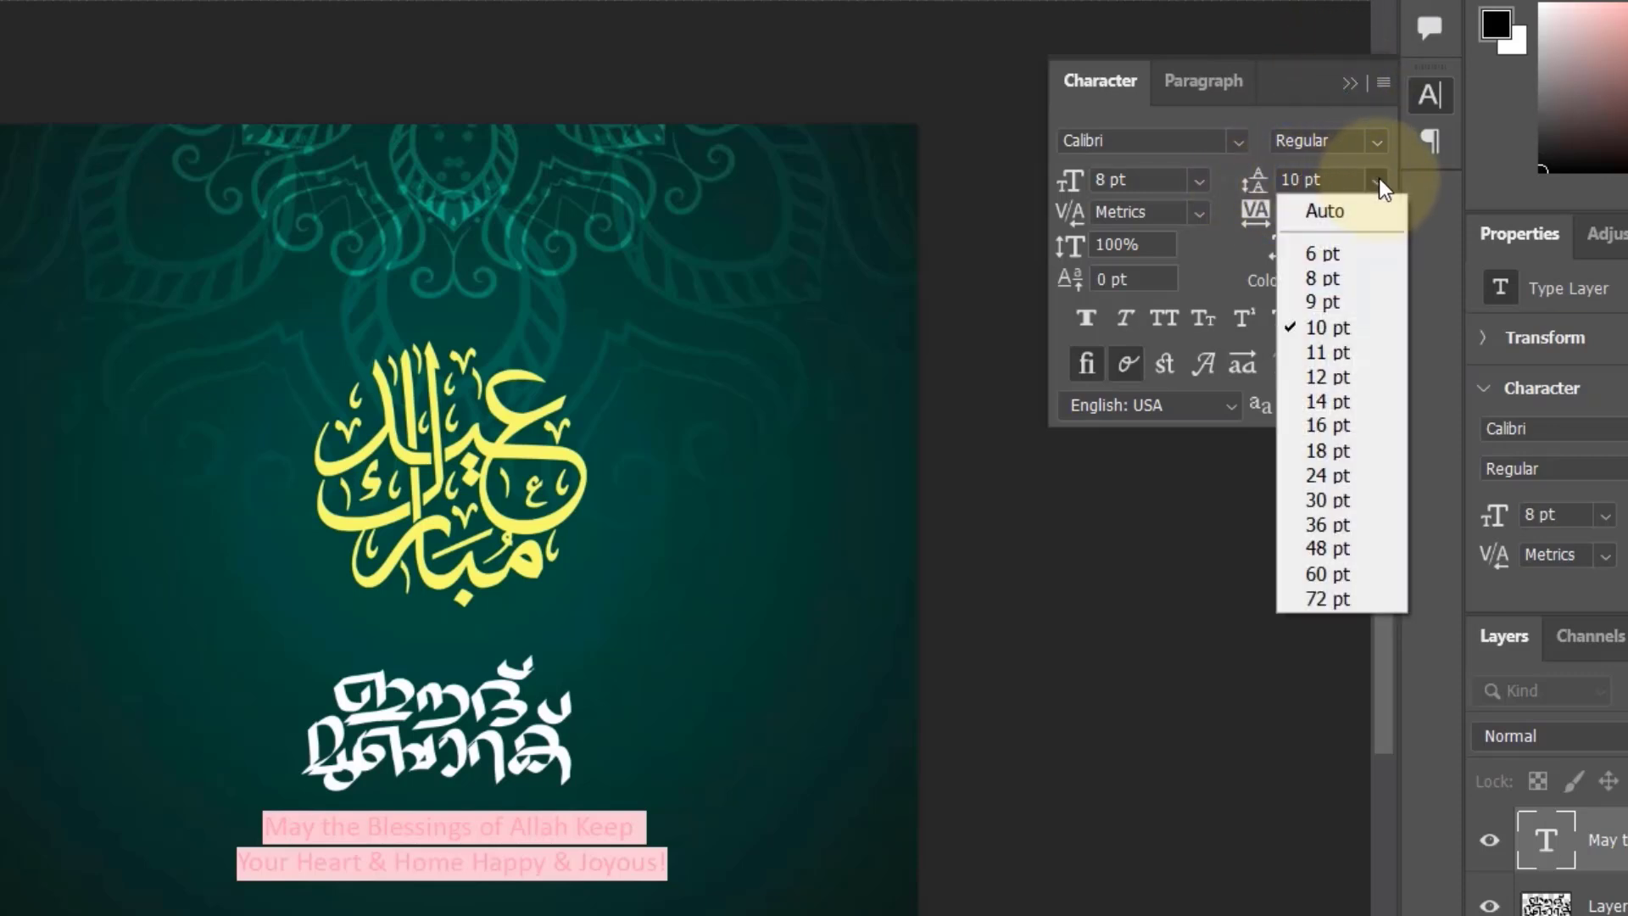
{"action": "left_click", "coordinate": [1328, 306]}
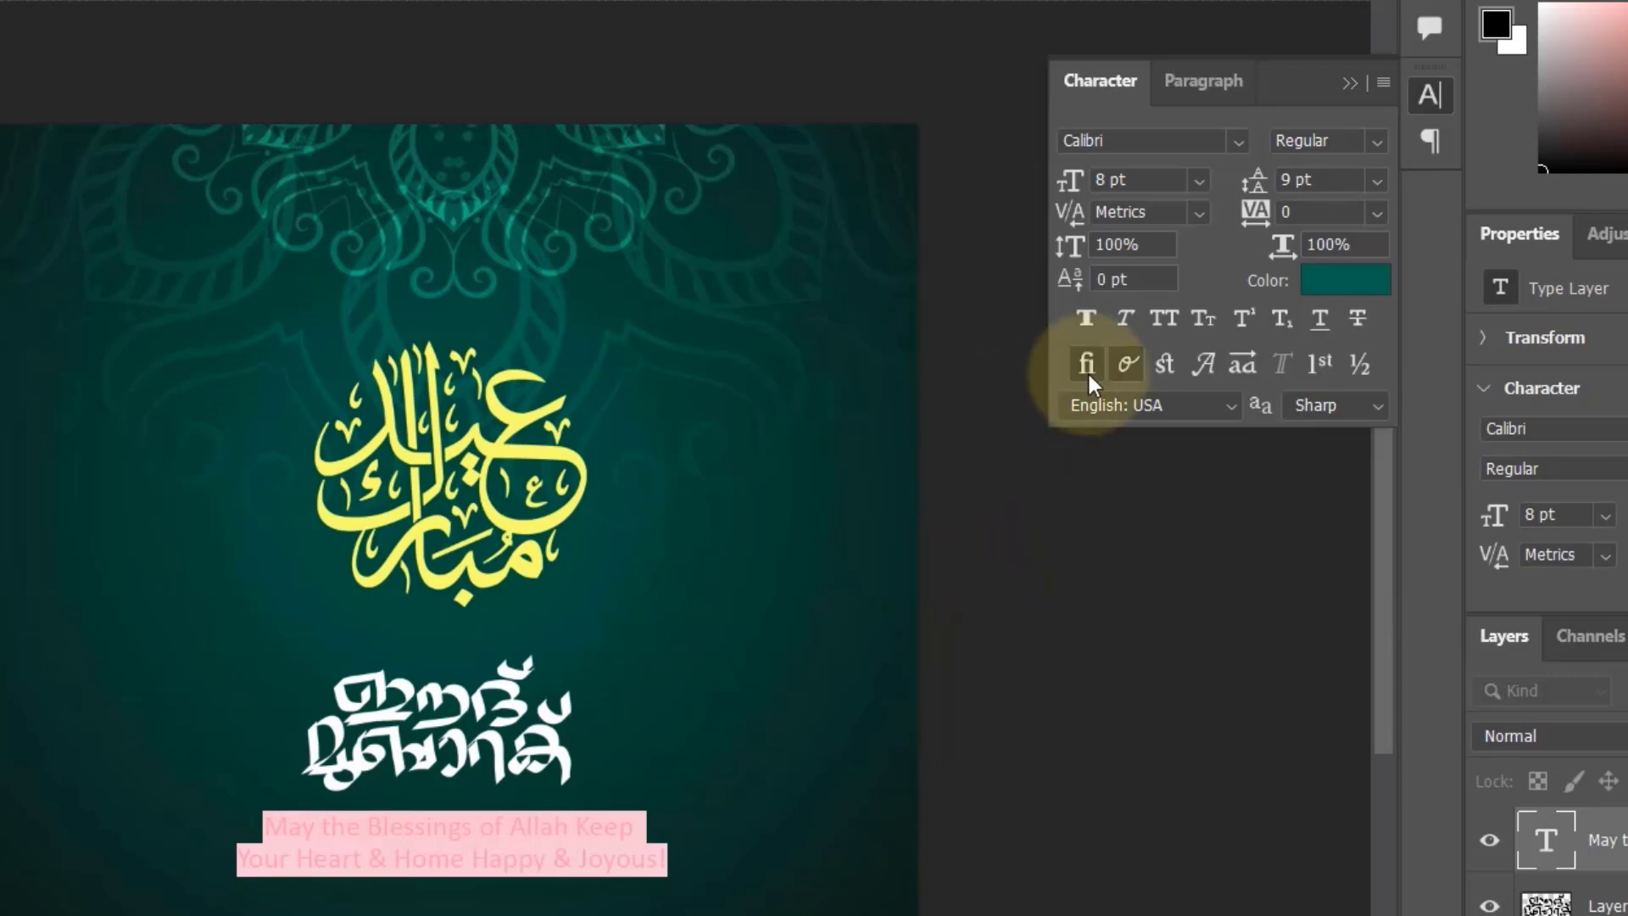
Step: Change the greeting text's colour to a lighter teal green (#27b194) and commit the text edit
{"action": "left_click", "coordinate": [1343, 293]}
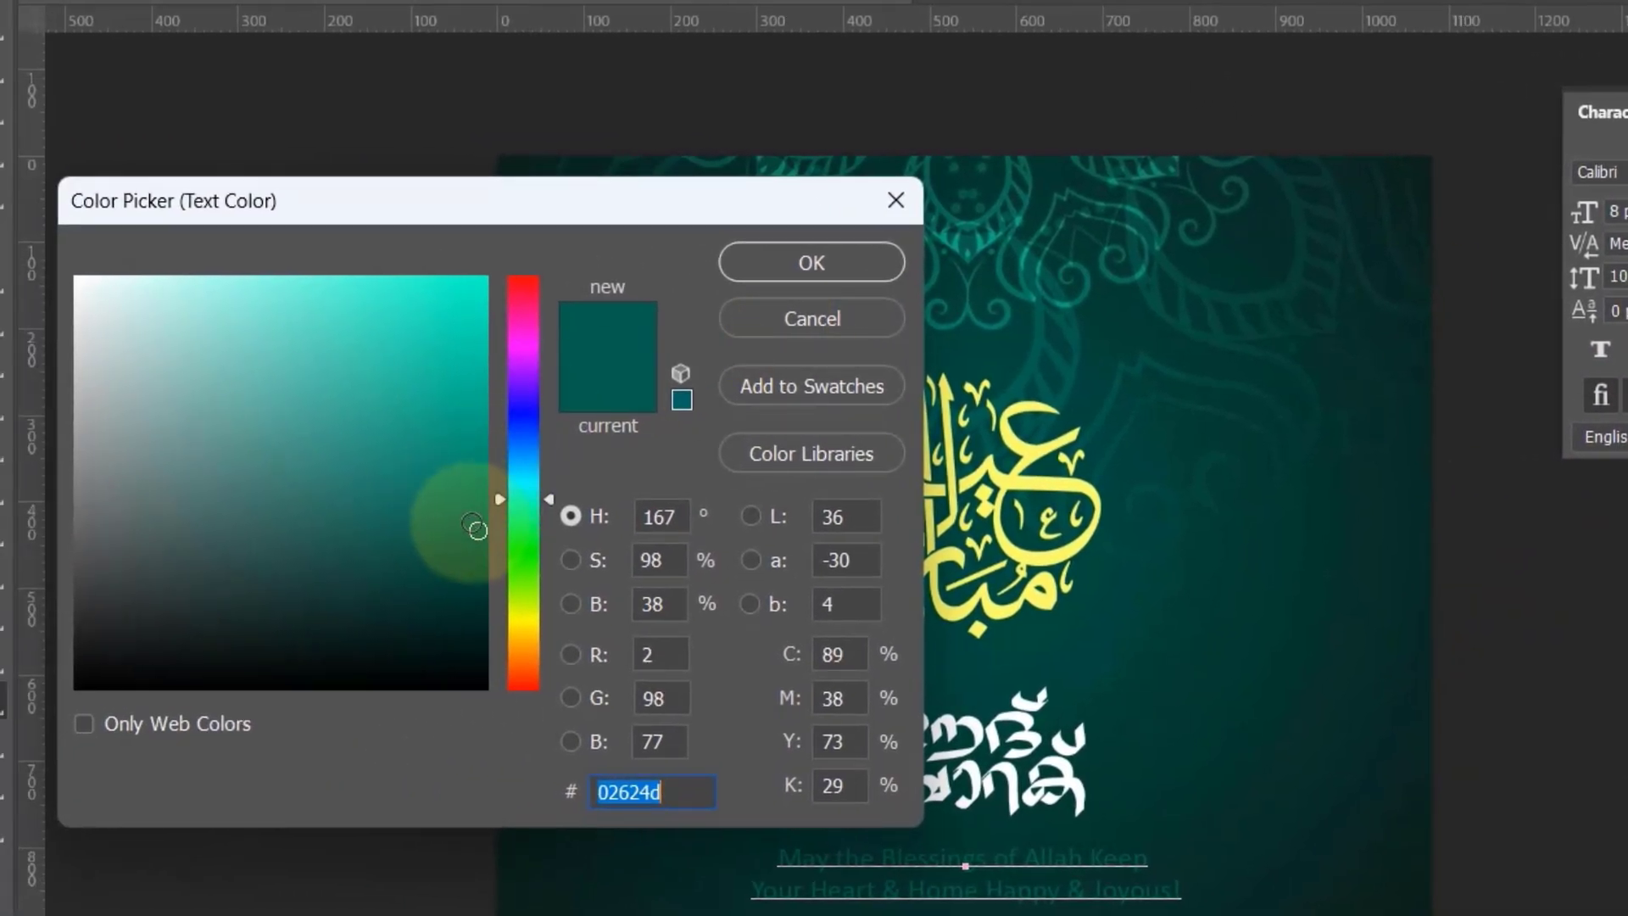
{"action": "left_click_drag", "start_coordinate": [470, 526], "coordinate": [399, 401]}
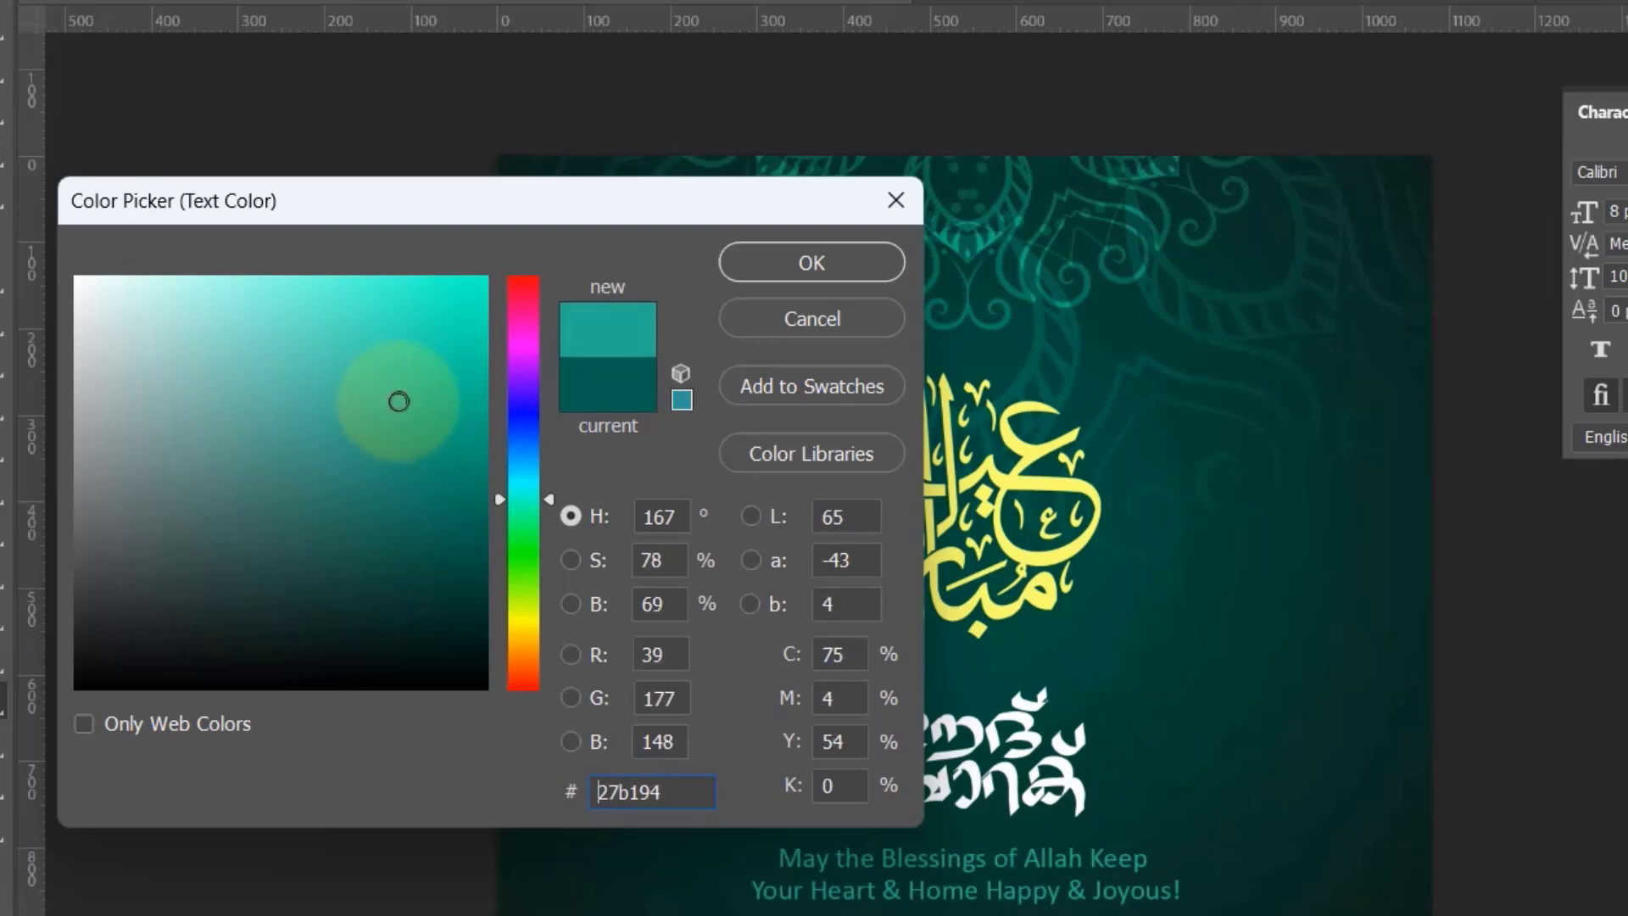
{"action": "left_click", "coordinate": [832, 264]}
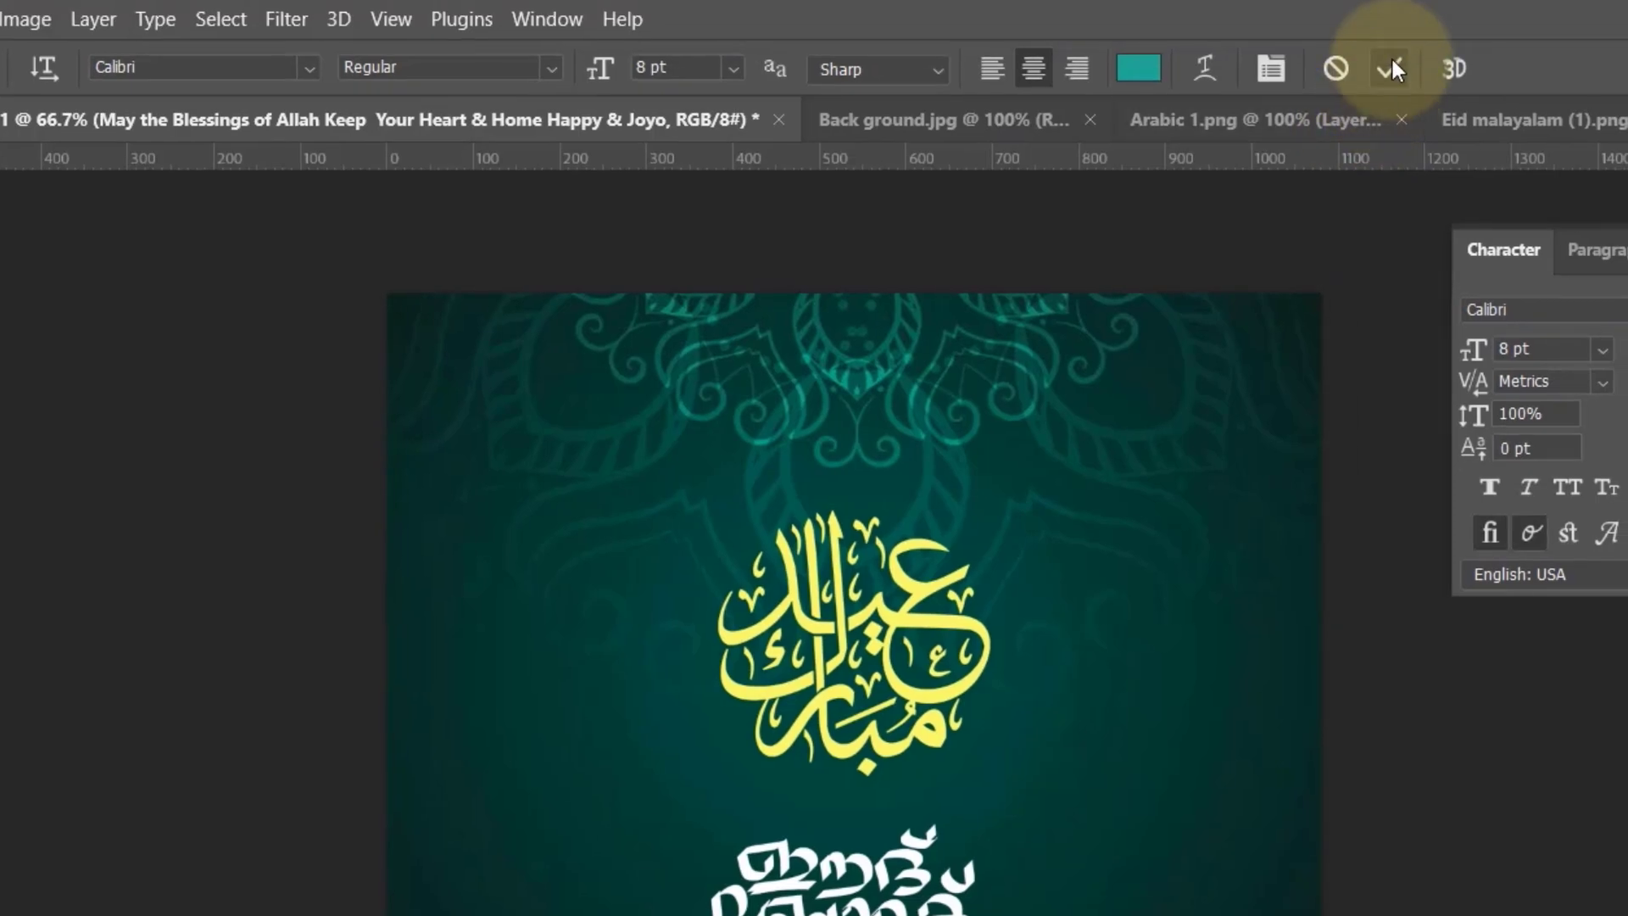
{"action": "left_click", "coordinate": [1390, 67]}
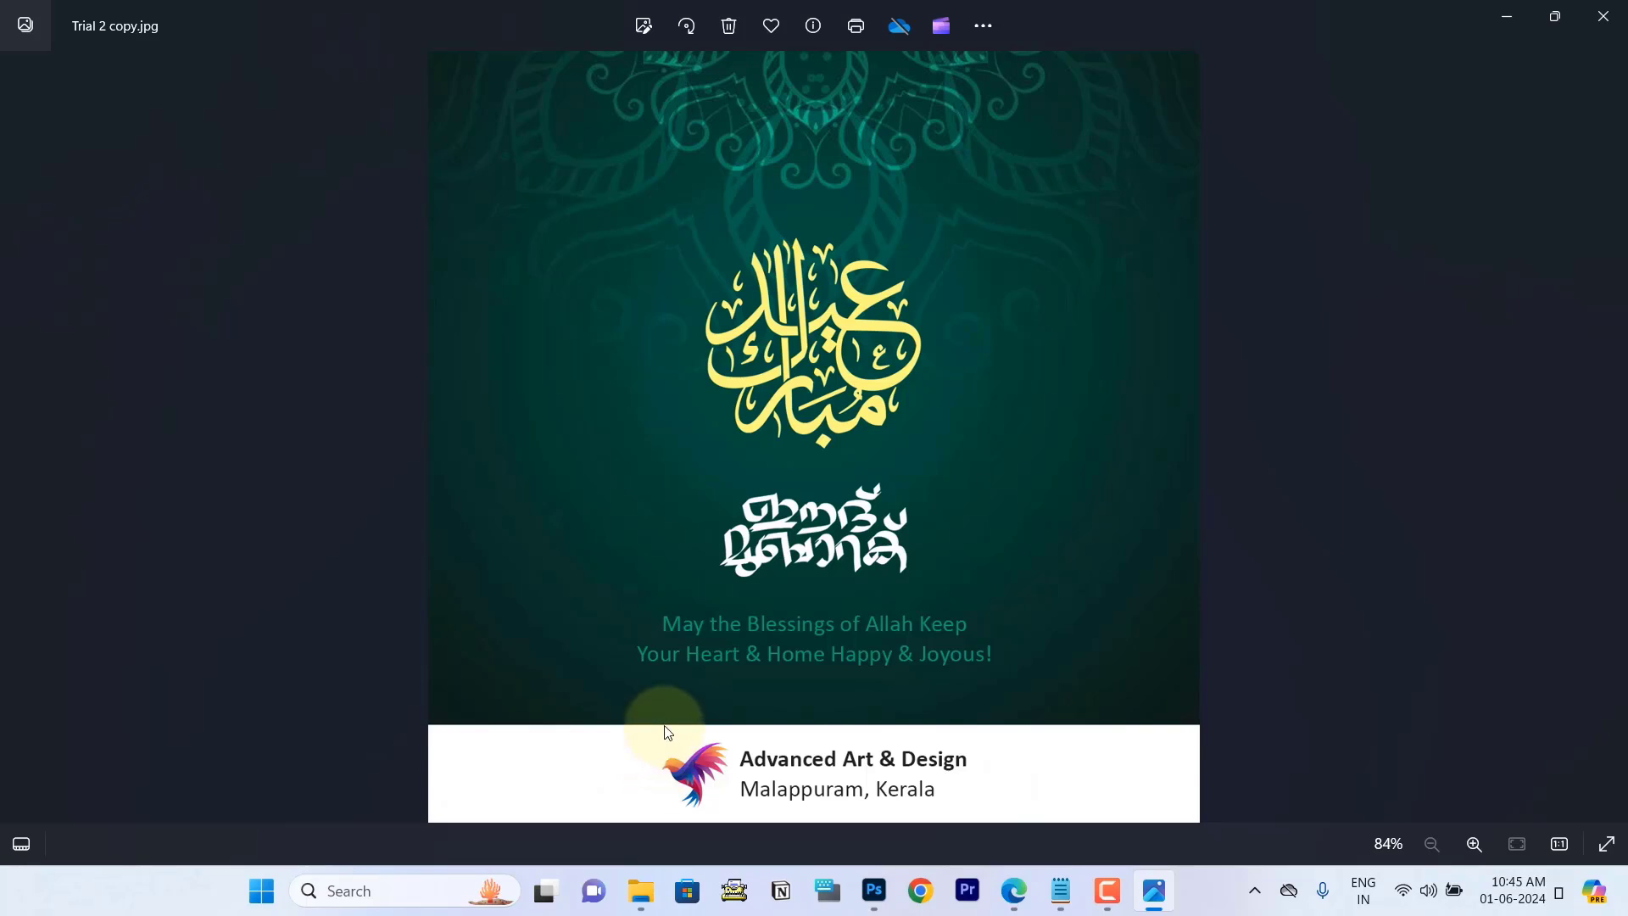
Step: Set up the Rectangle tool in Shape mode with a white fill and no stroke
{"action": "key", "text": "alt+Tab"}
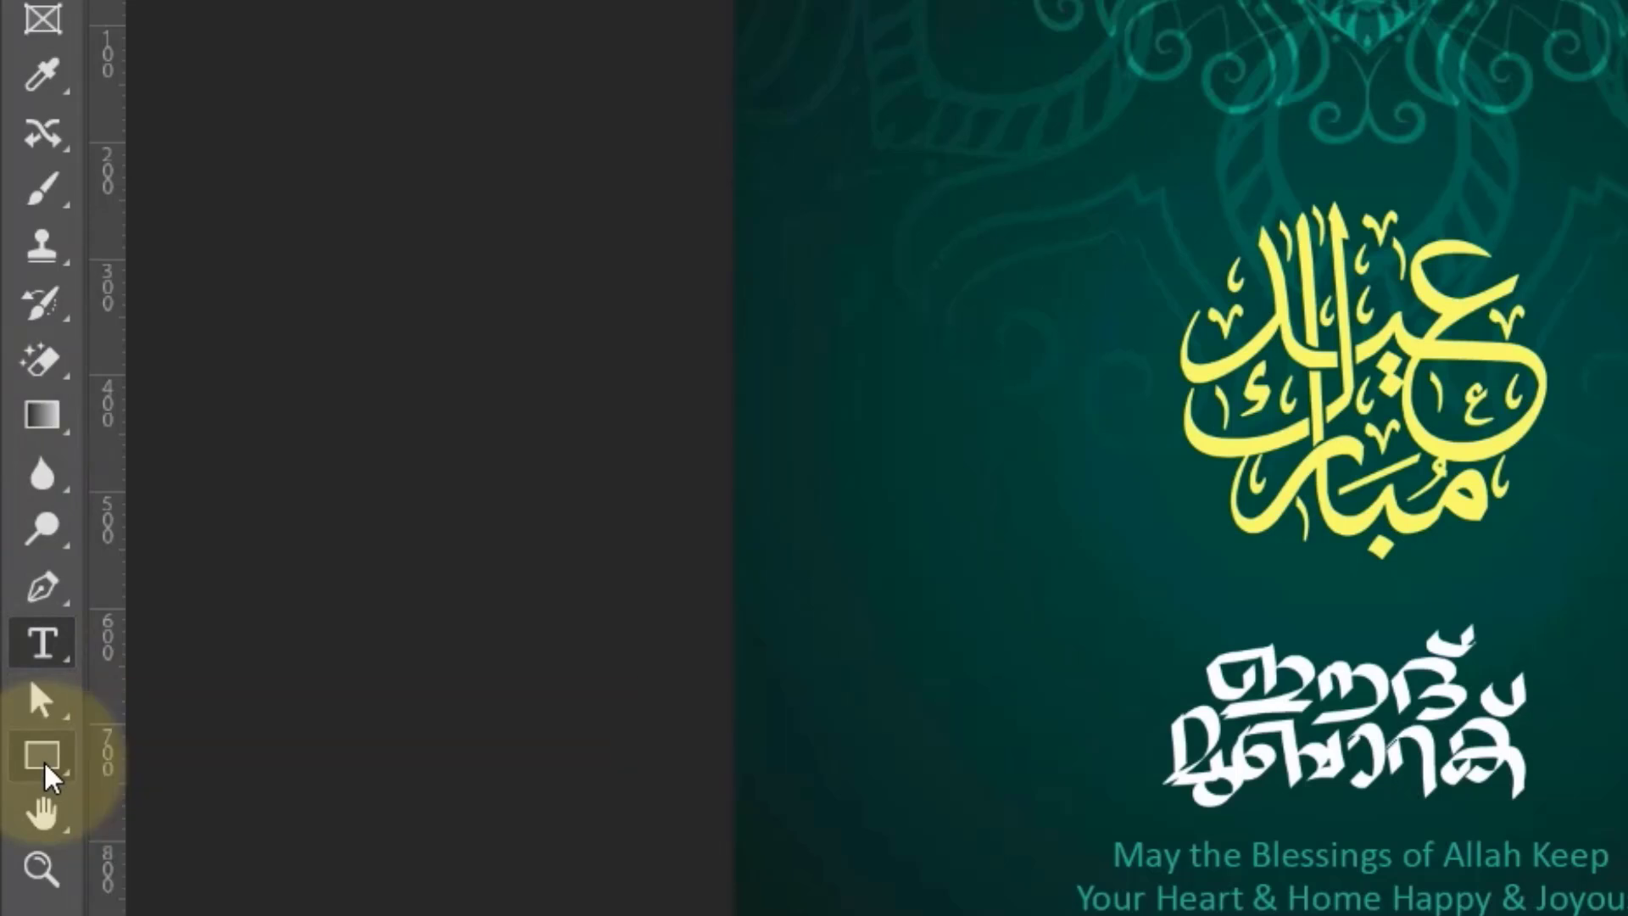
{"action": "right_click", "coordinate": [44, 763]}
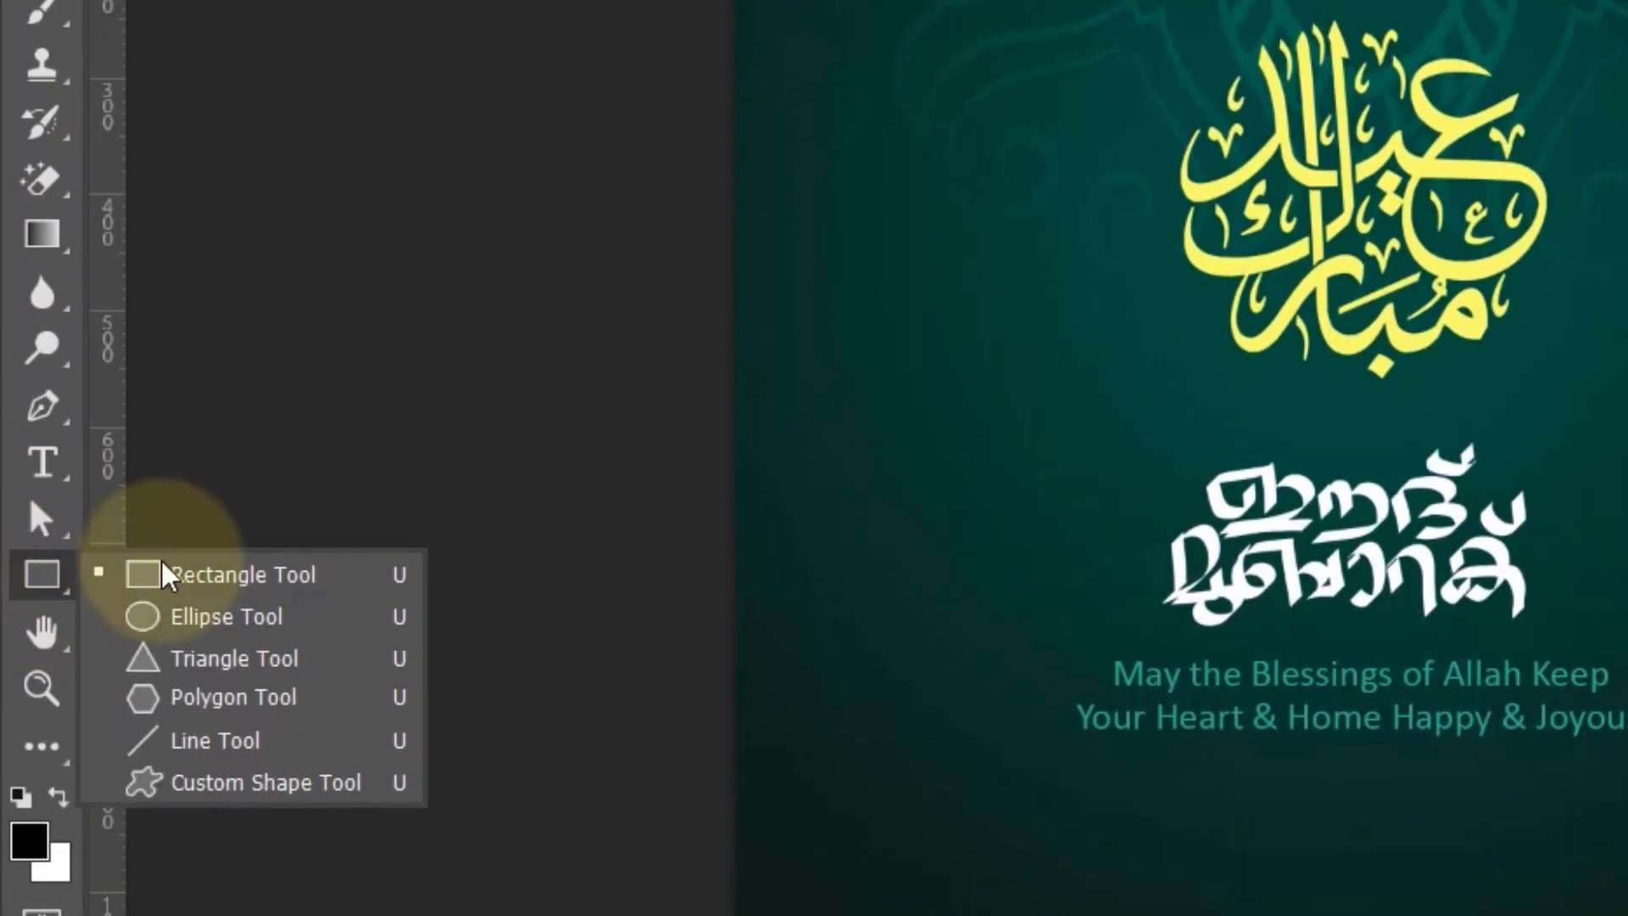
{"action": "left_click", "coordinate": [210, 576]}
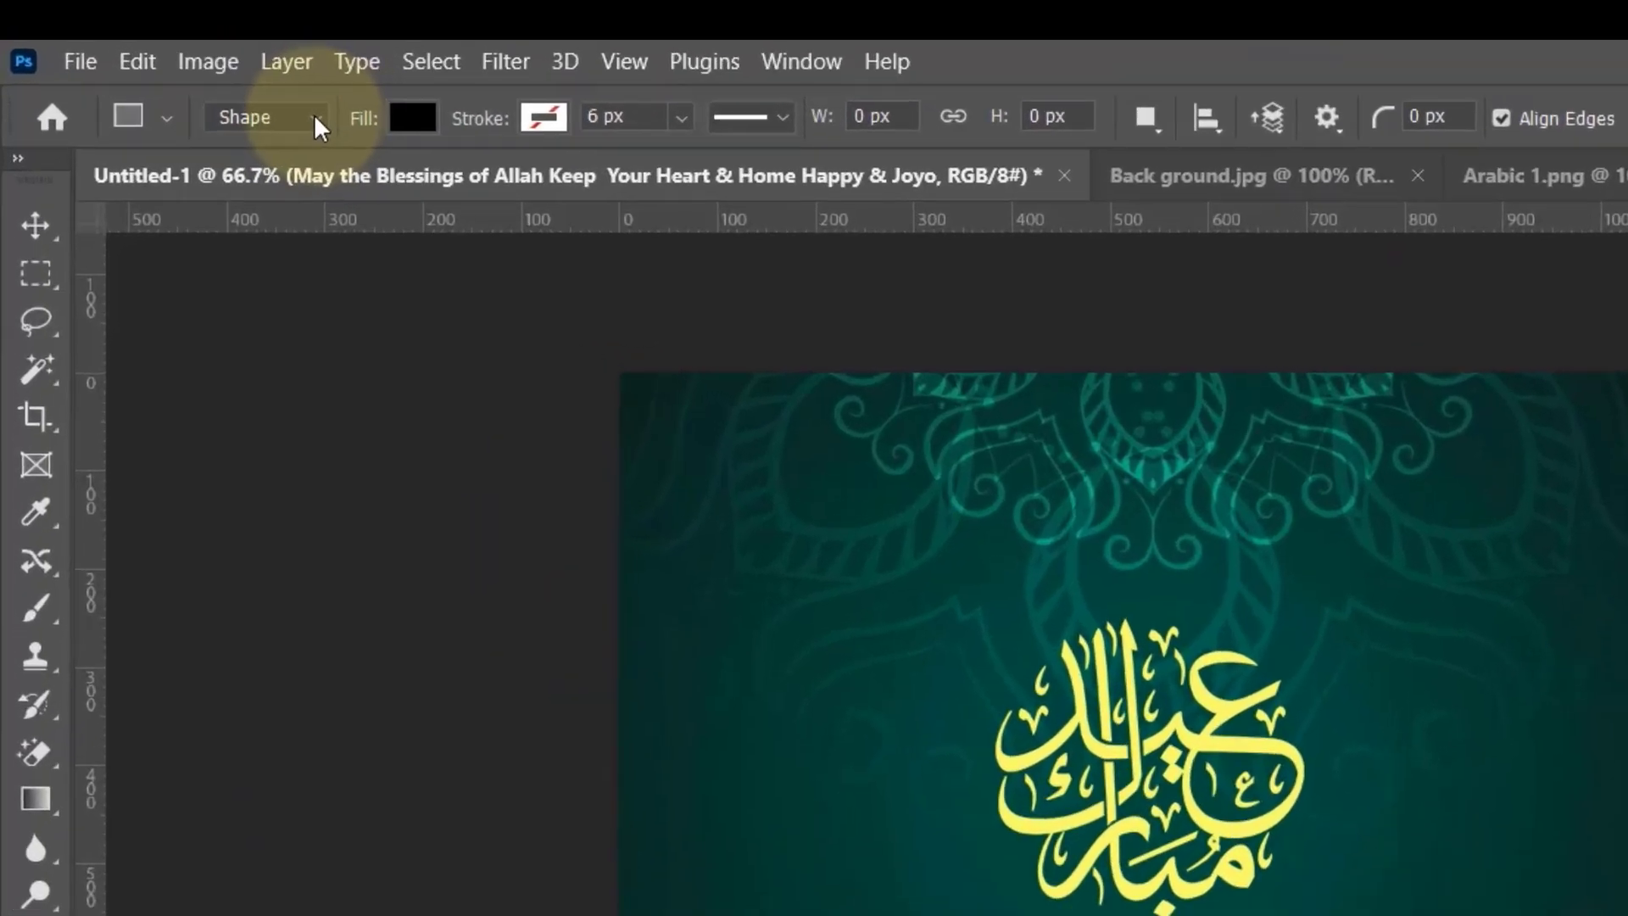
{"action": "left_click", "coordinate": [208, 81]}
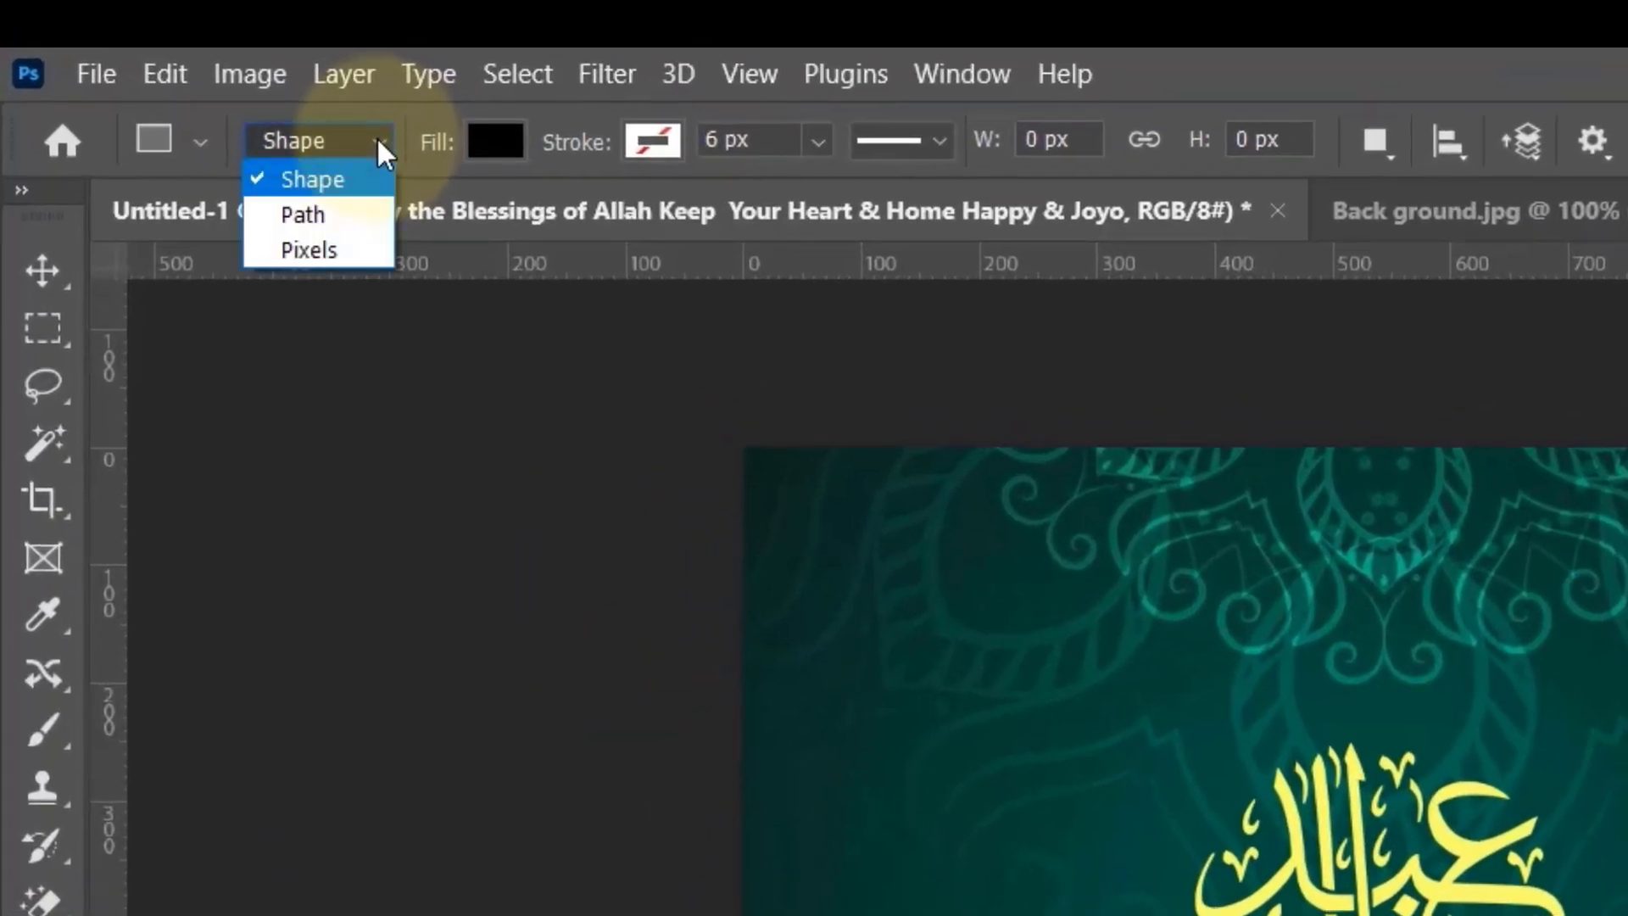
{"action": "left_click", "coordinate": [322, 182]}
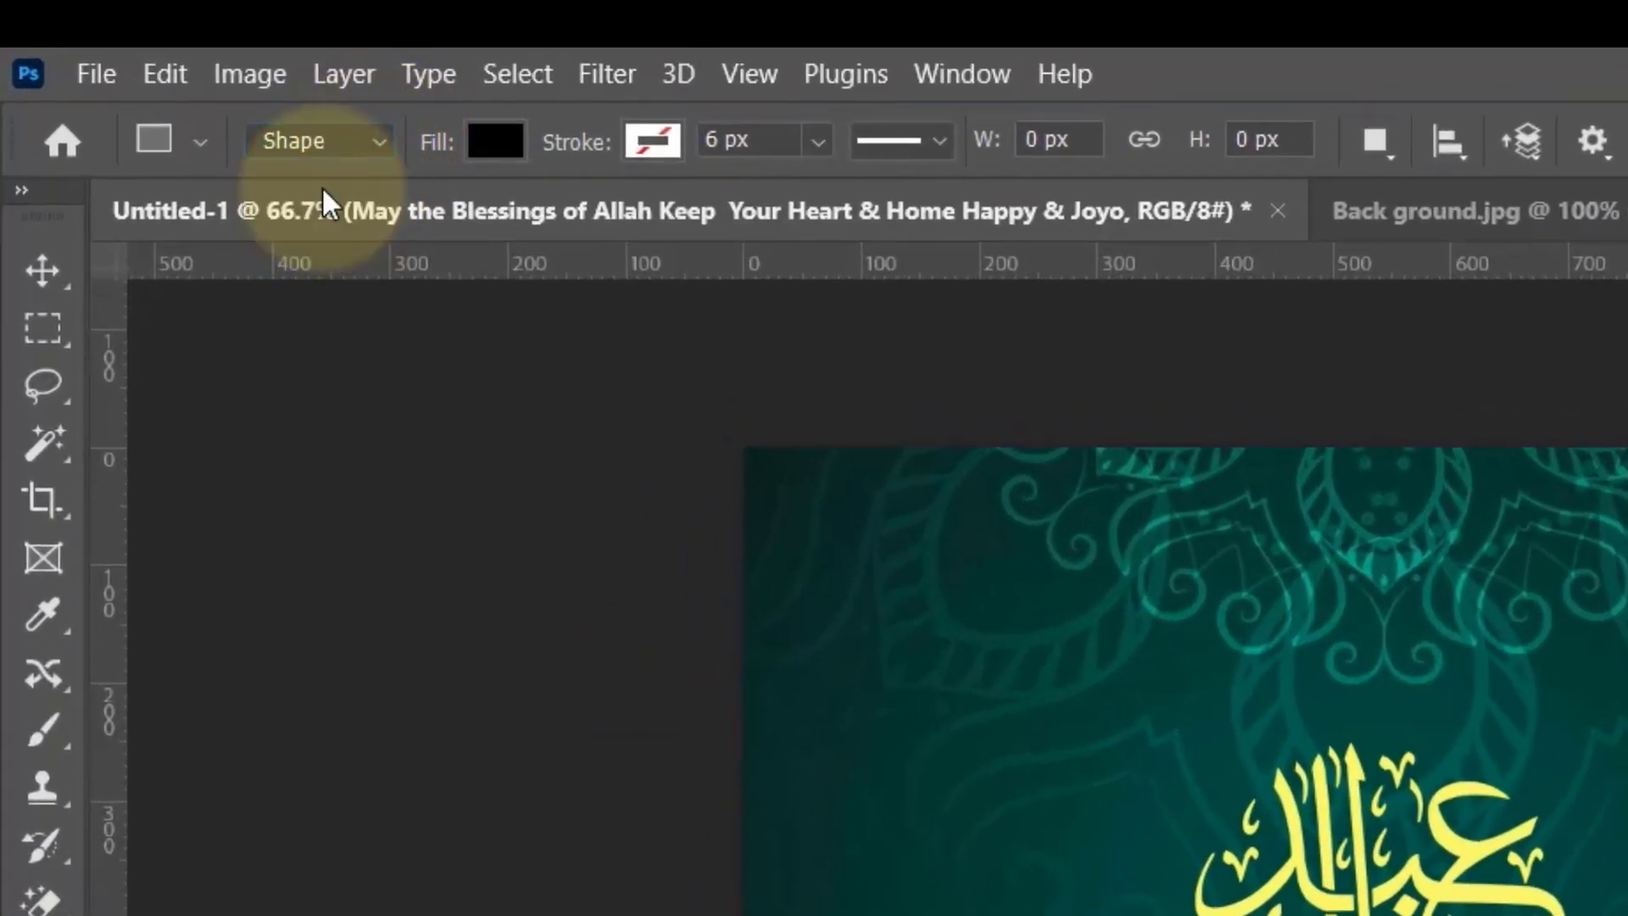
{"action": "left_click", "coordinate": [497, 140]}
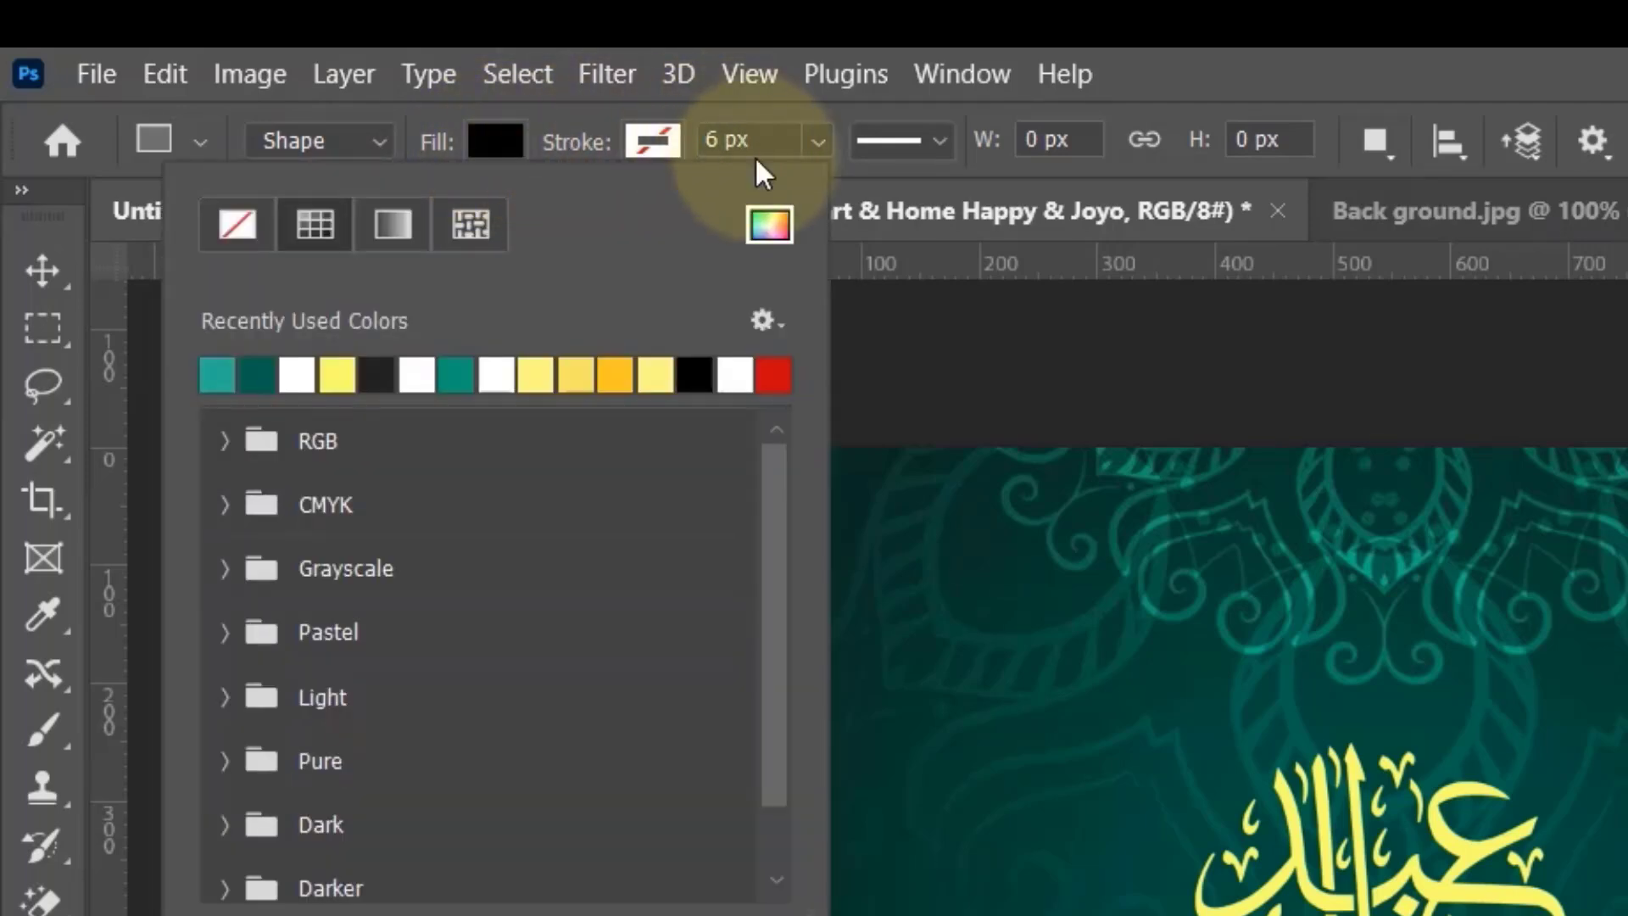
{"action": "left_click", "coordinate": [770, 229]}
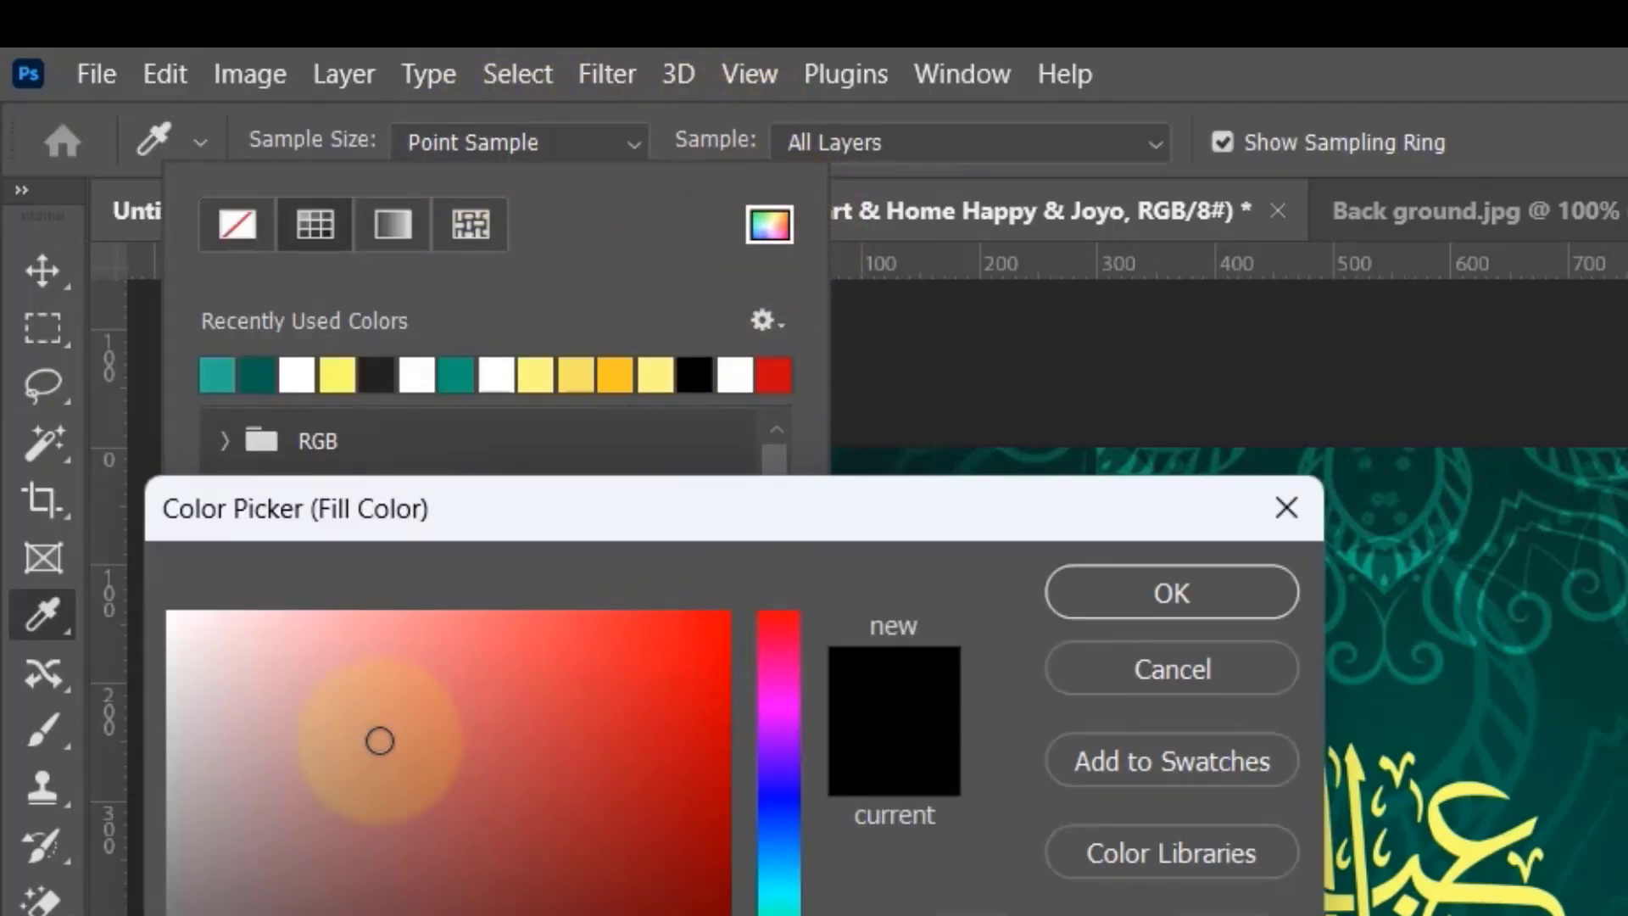
{"action": "left_click", "coordinate": [158, 629]}
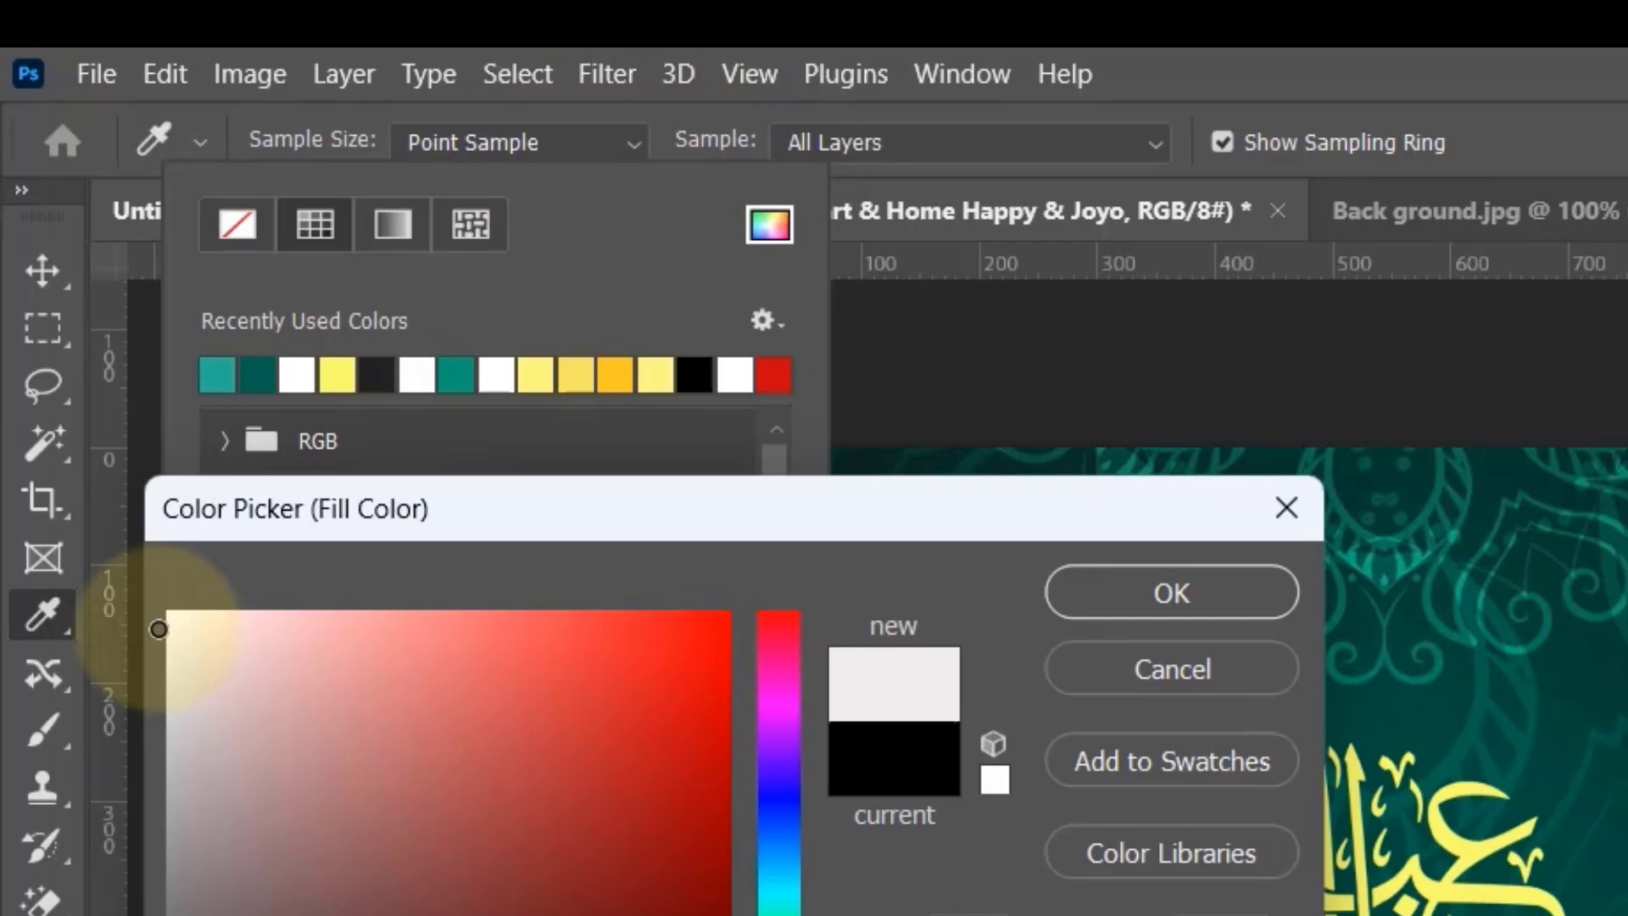
{"action": "left_click", "coordinate": [1087, 589]}
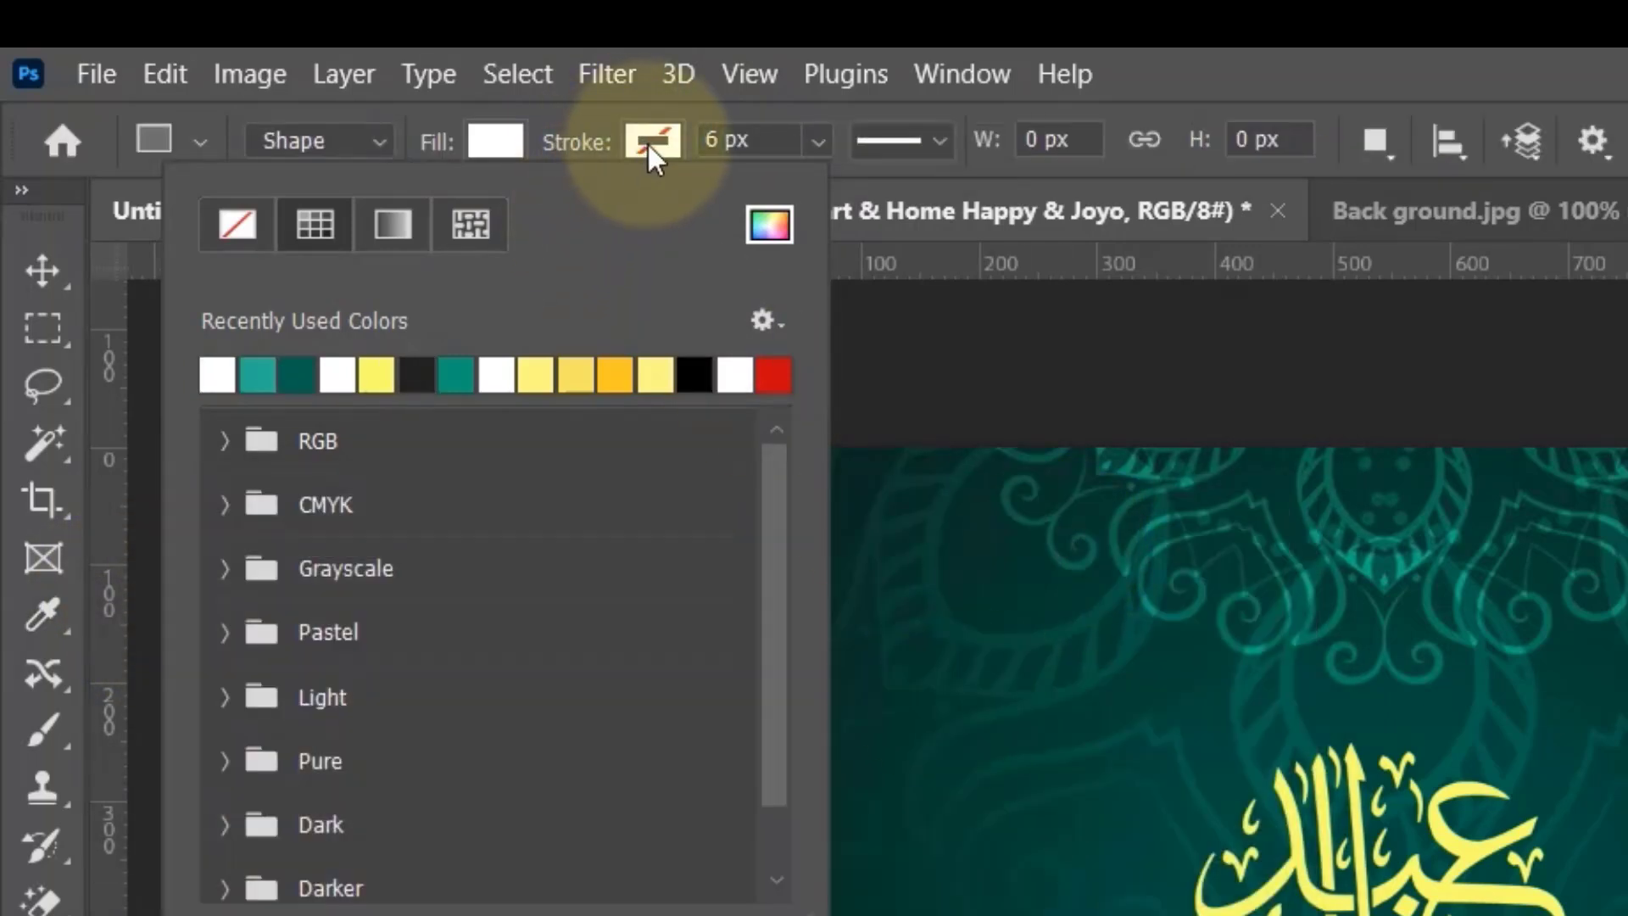
{"action": "left_click", "coordinate": [659, 141]}
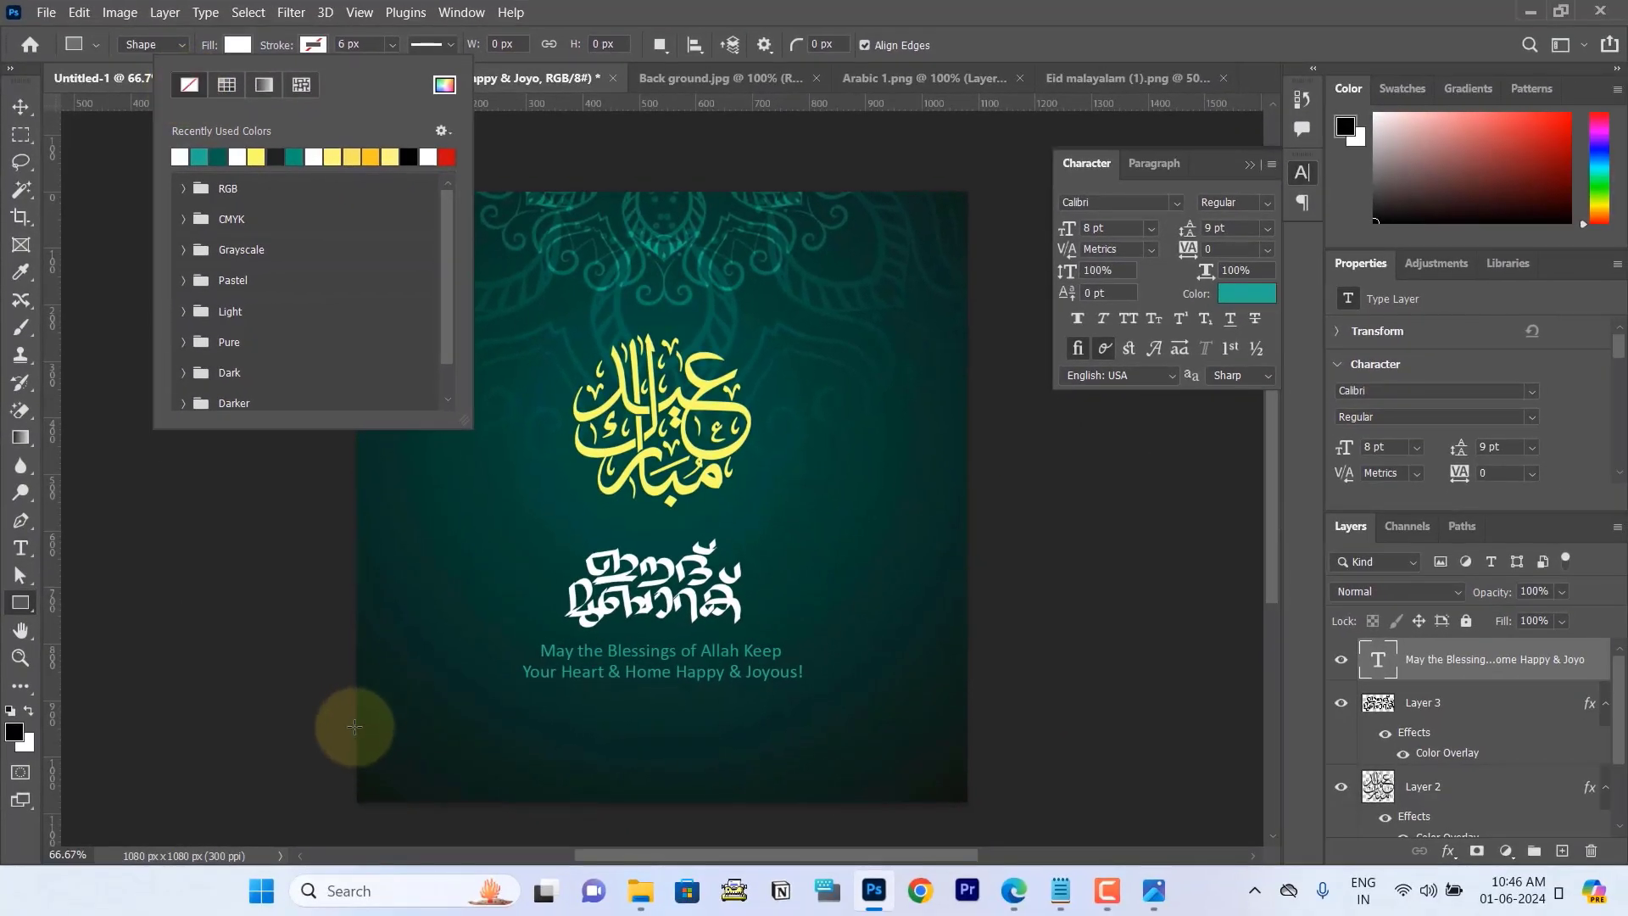
Step: Draw a white footer rectangle about 1100 x 152 px across the poster's bottom edge and shift it slightly down and left
{"action": "mouse_move", "coordinate": [354, 725]}
{"action": "left_mouse_down"}
{"action": "mouse_move", "coordinate": [374, 752]}
{"action": "mouse_move", "coordinate": [821, 773]}
{"action": "mouse_move", "coordinate": [974, 807]}
{"action": "left_mouse_up"}
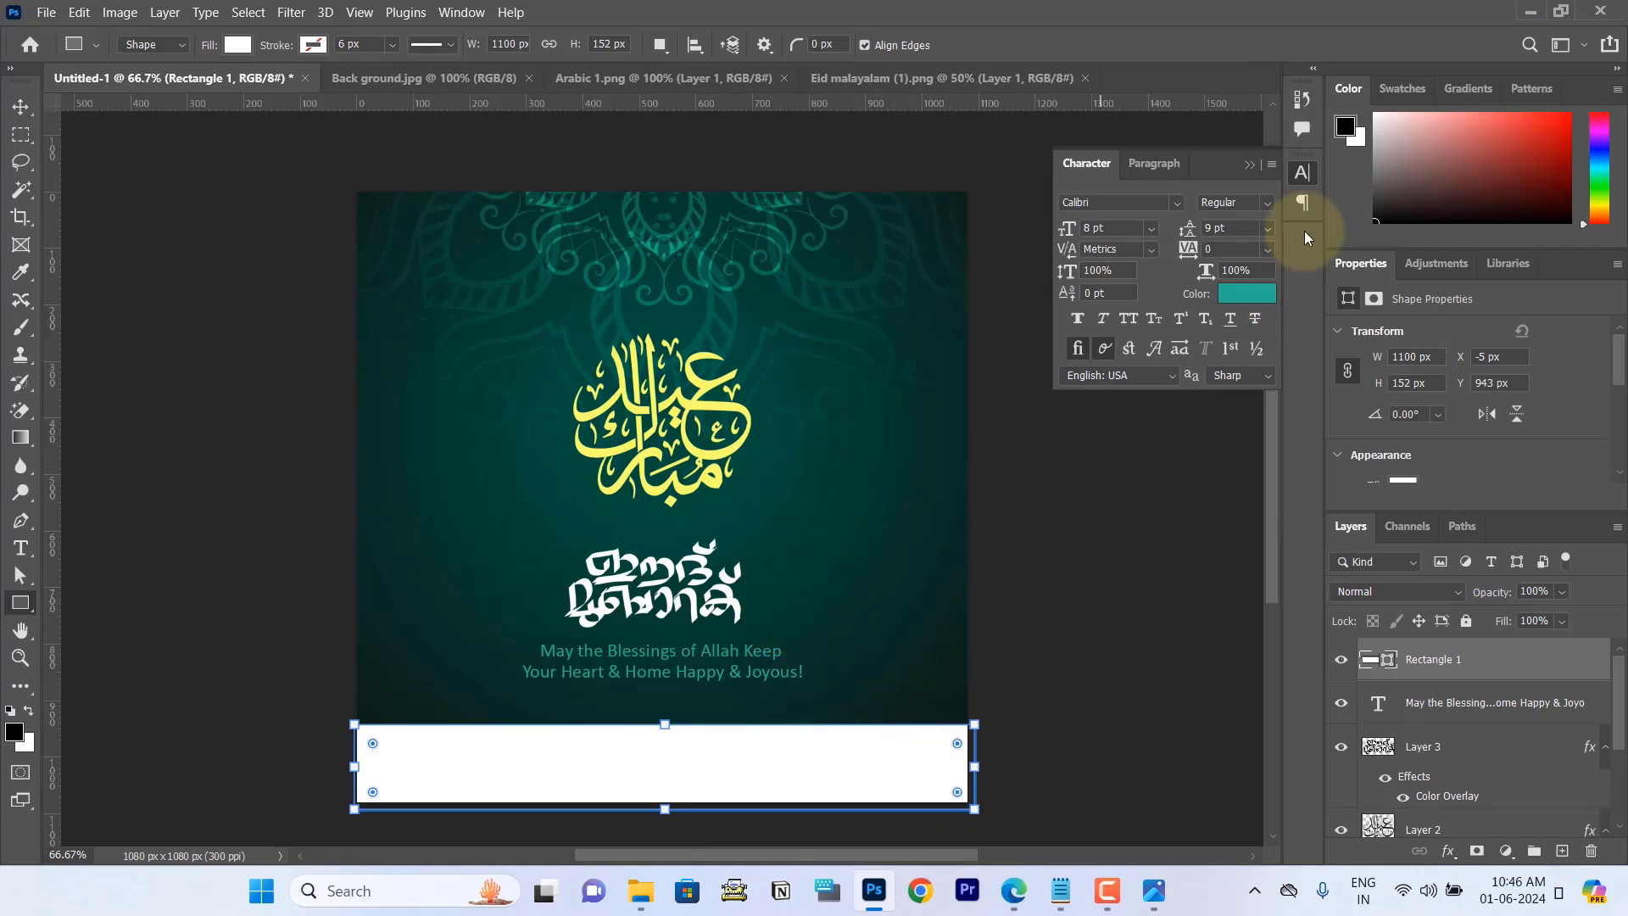
{"action": "left_click", "coordinate": [18, 107]}
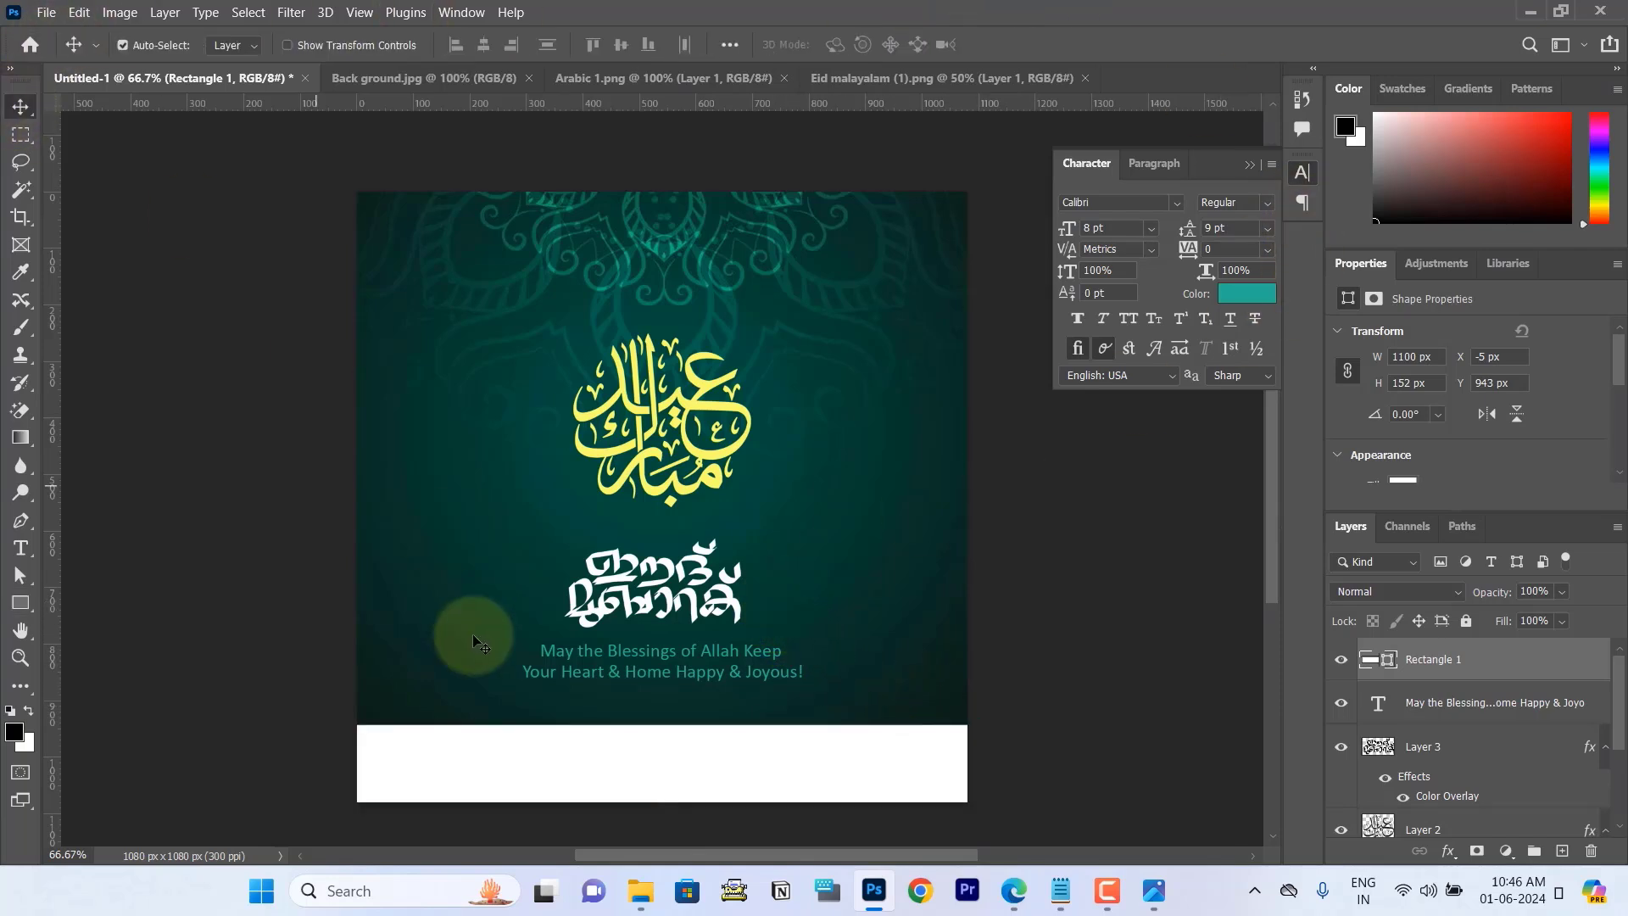
{"action": "left_click_drag", "start_coordinate": [679, 770], "coordinate": [672, 768]}
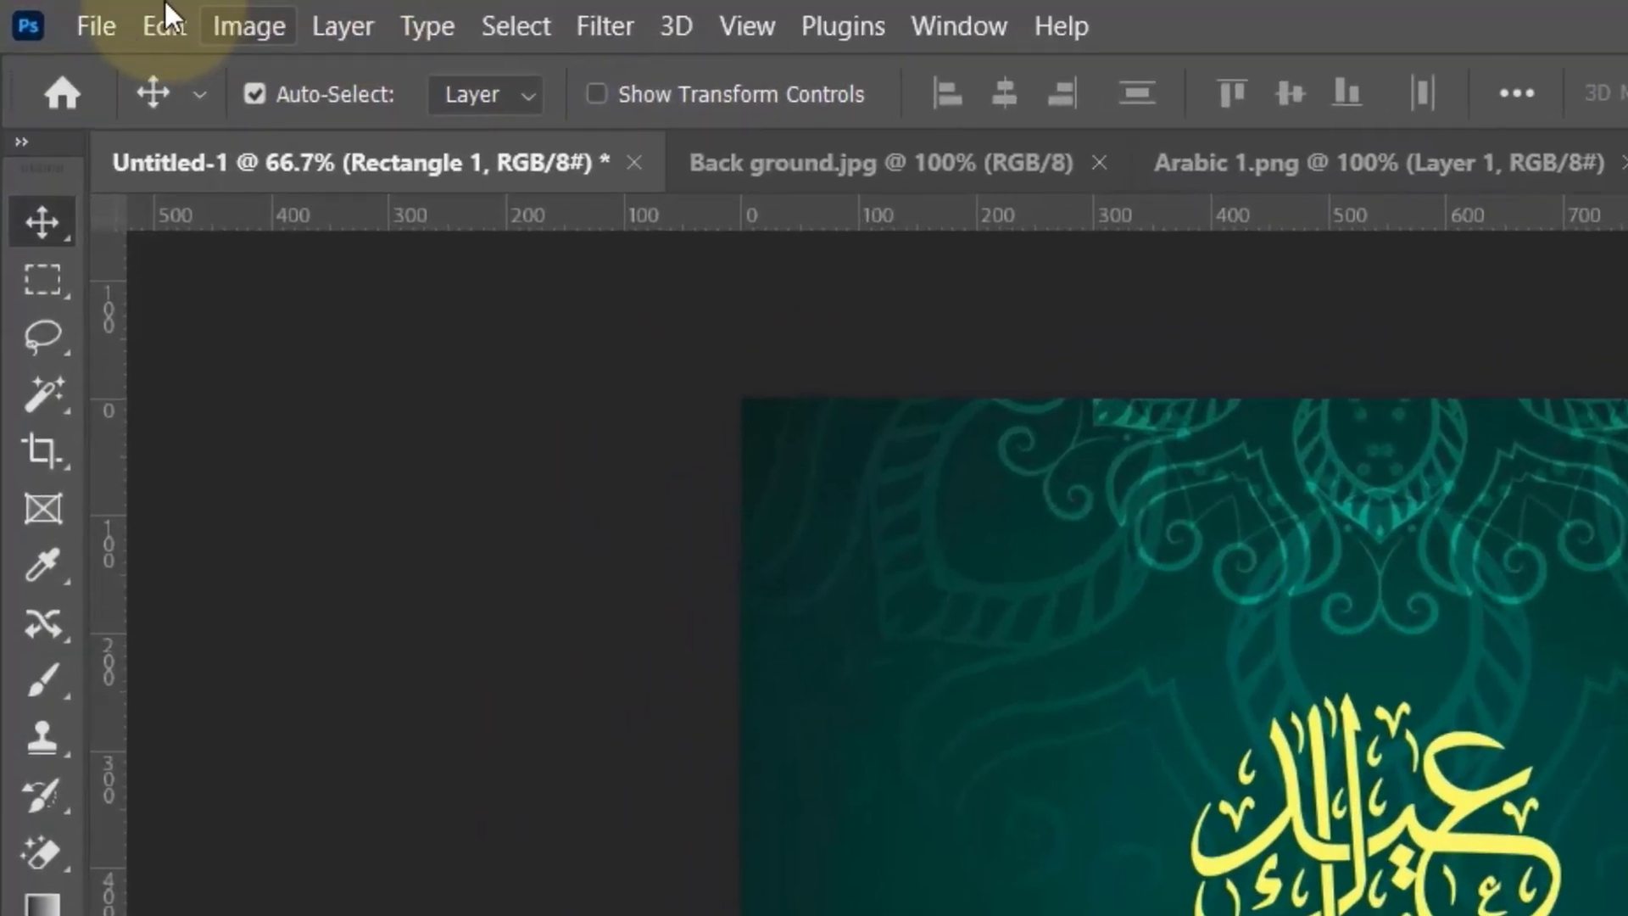
Step: Open the company logo file Logo.png
{"action": "left_click", "coordinate": [88, 33]}
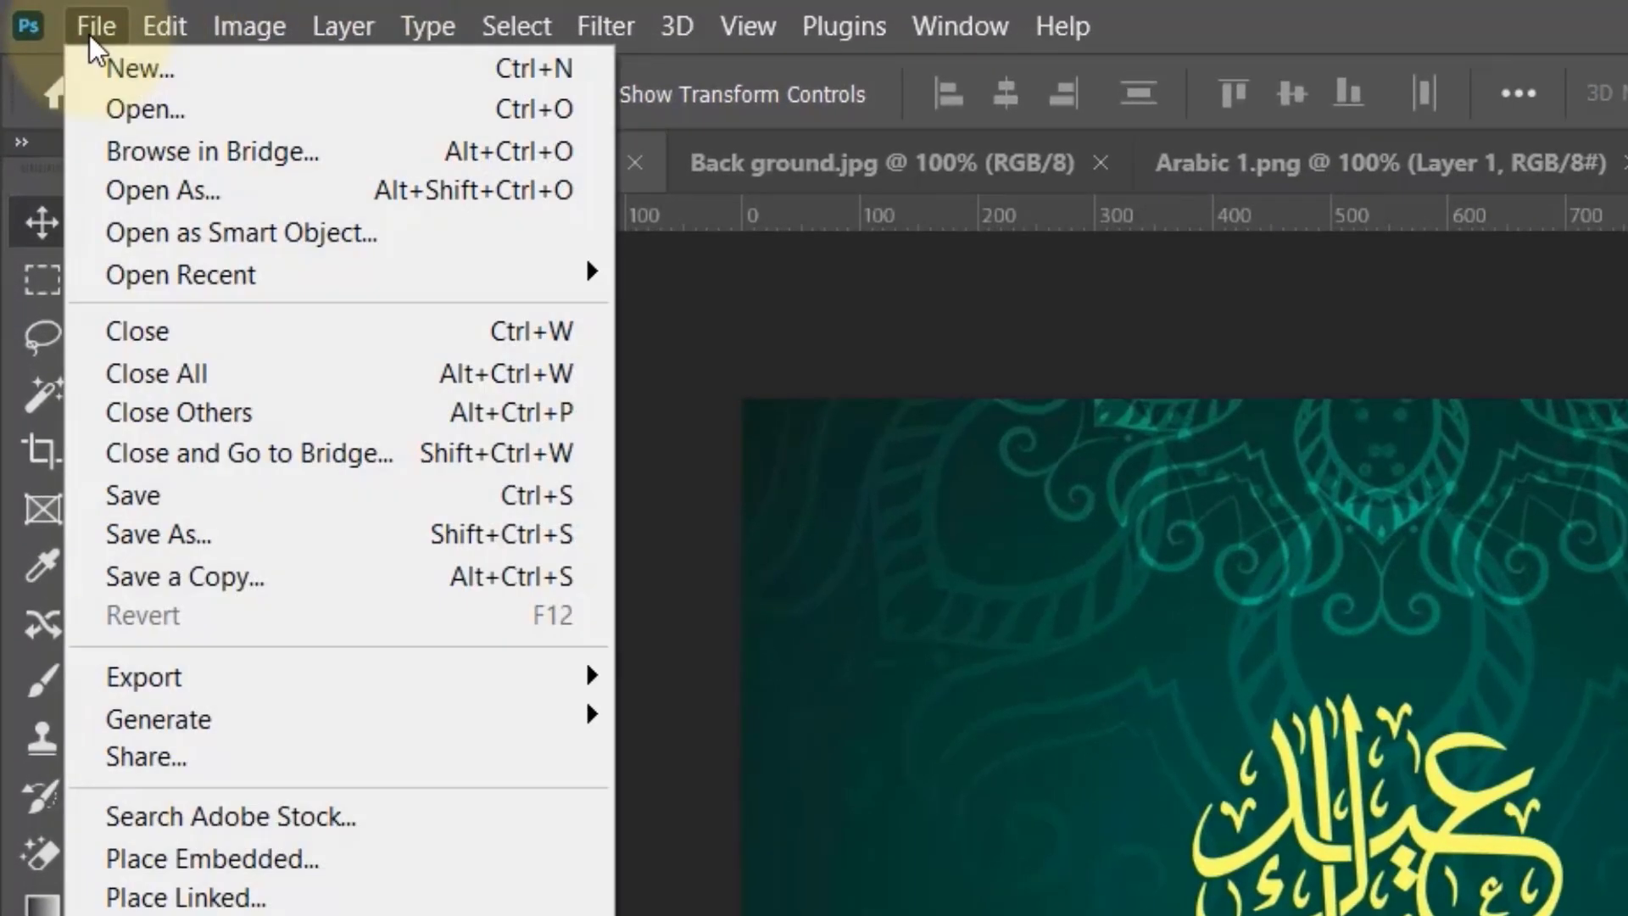
{"action": "left_click", "coordinate": [155, 119]}
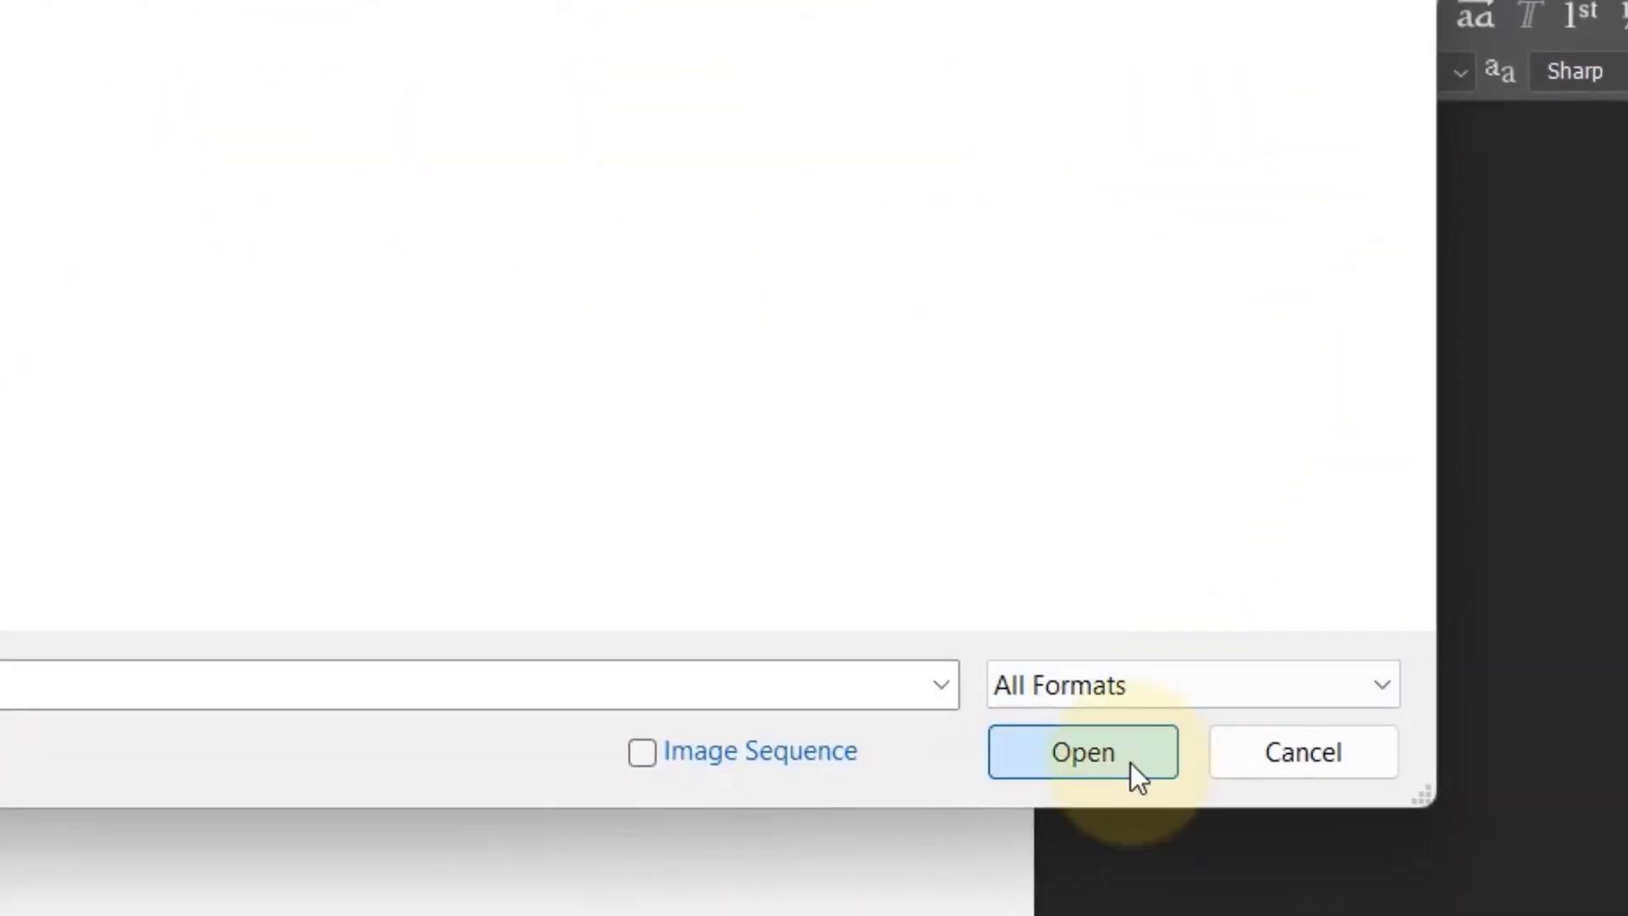
{"action": "left_click", "coordinate": [1131, 761]}
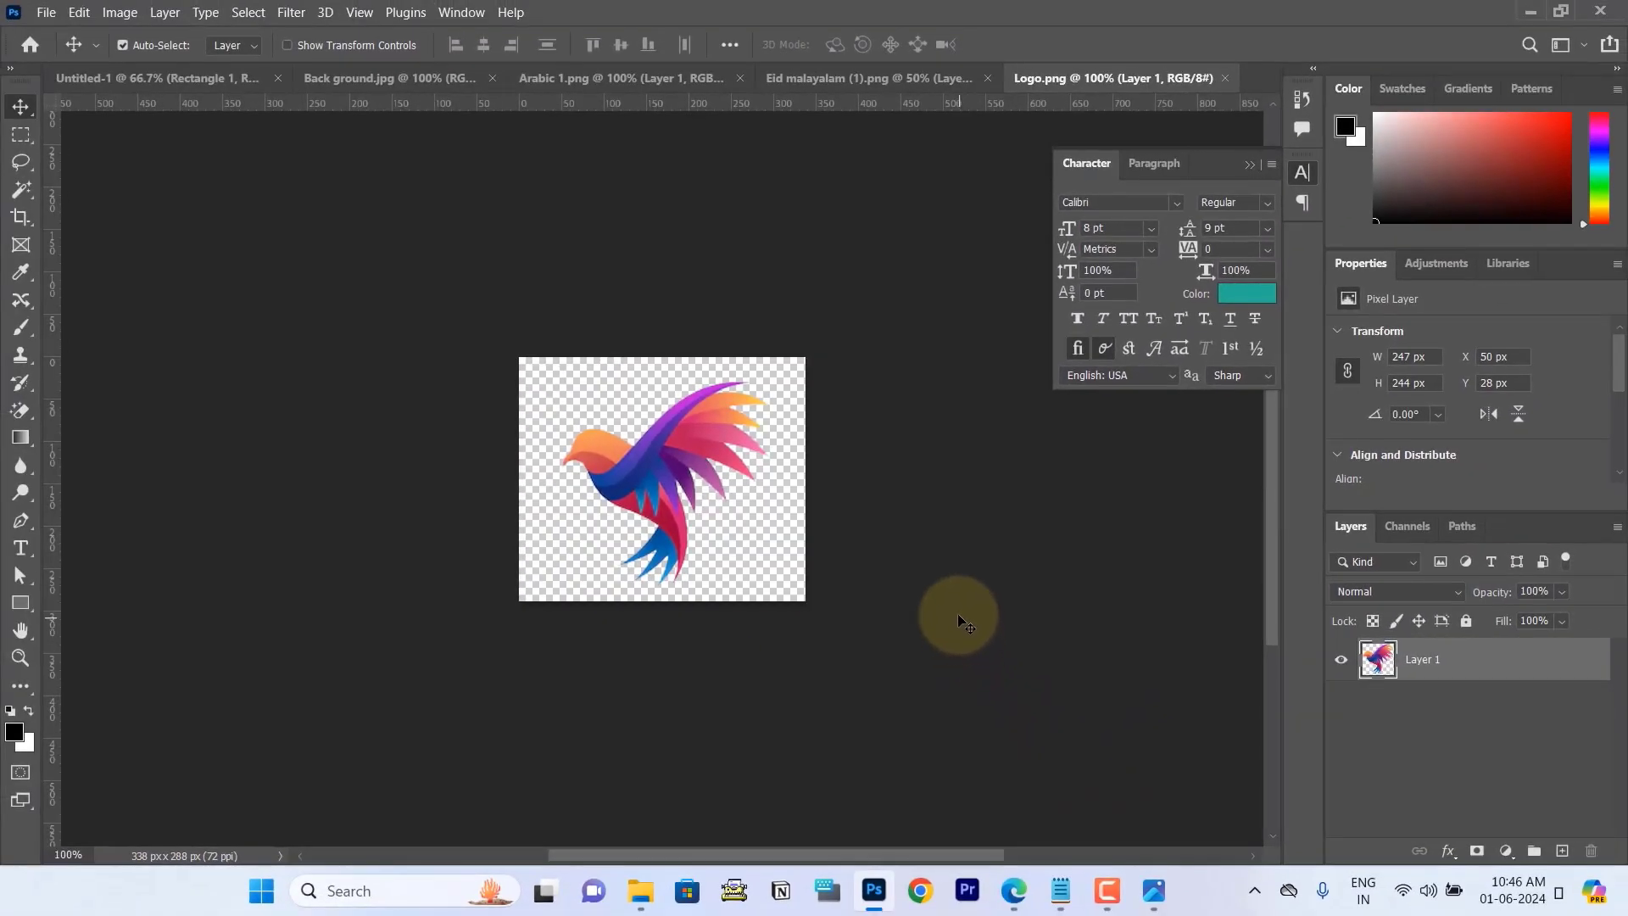
Step: Copy the entire bird logo image and paste it into the Untitled-1 poster document
{"action": "left_click", "coordinate": [21, 134]}
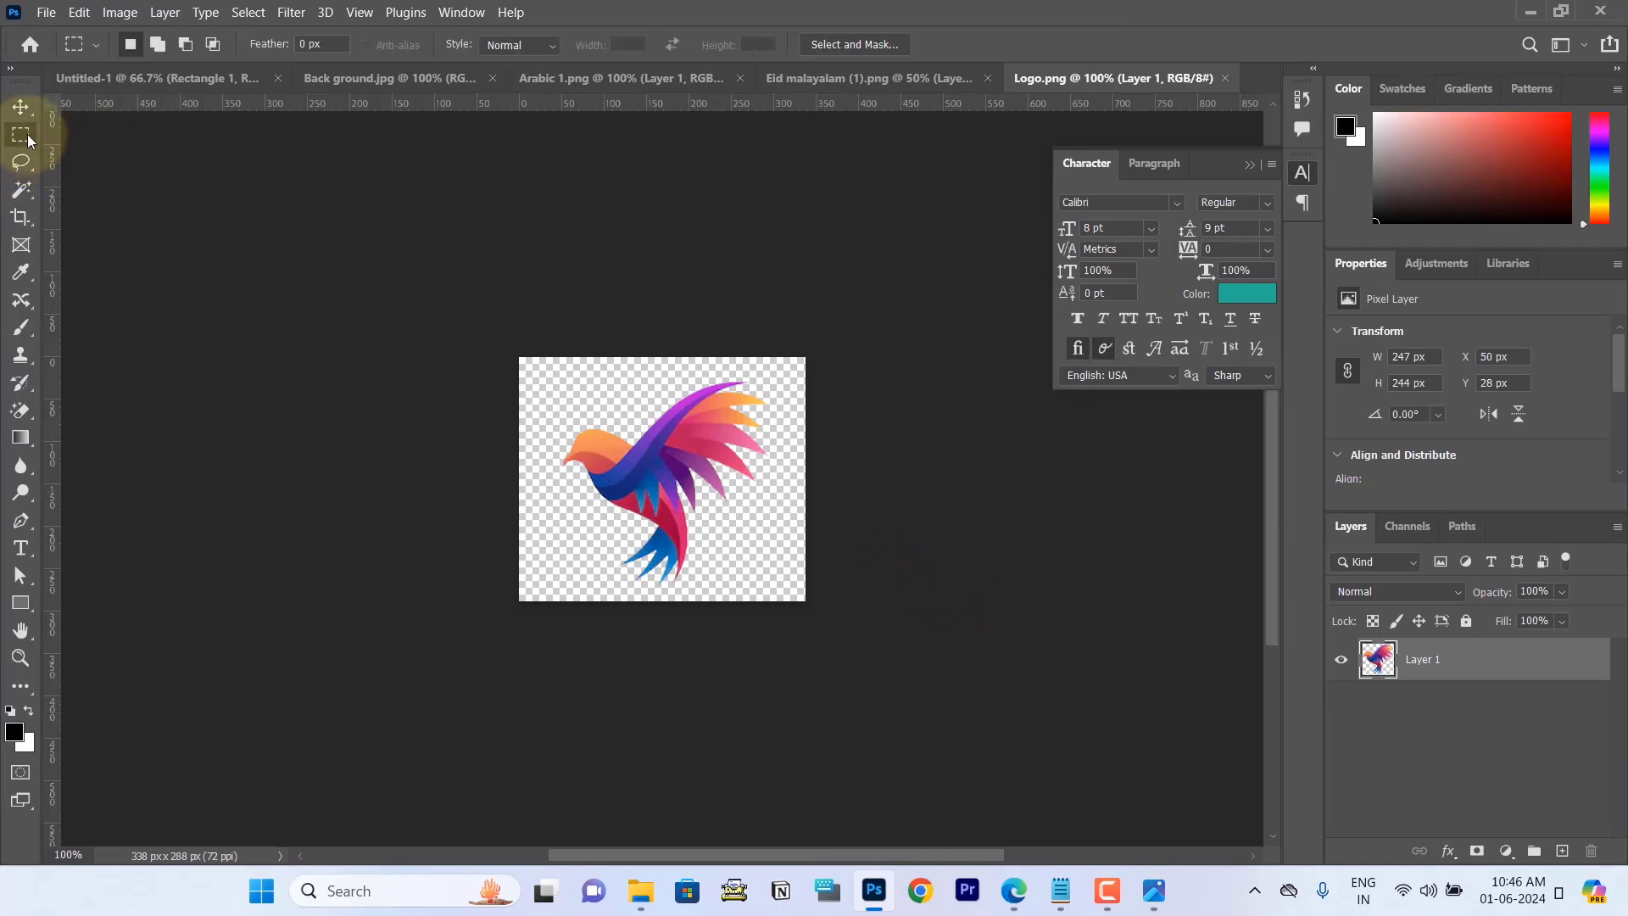
{"action": "left_click_drag", "start_coordinate": [480, 325], "coordinate": [969, 669]}
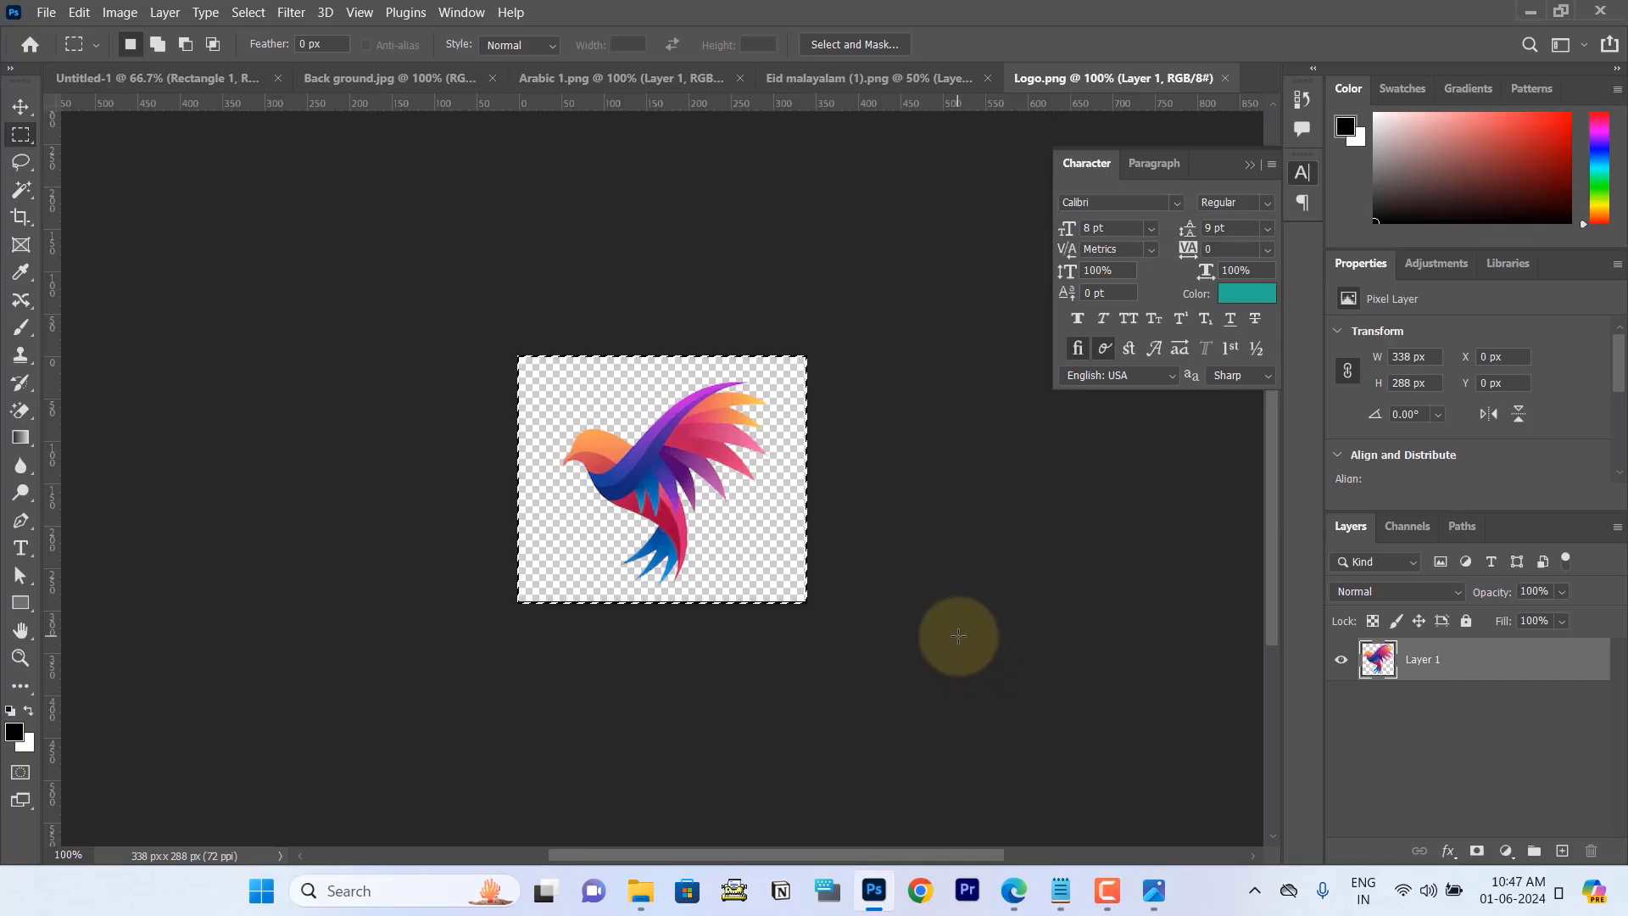
{"action": "left_click", "coordinate": [94, 77]}
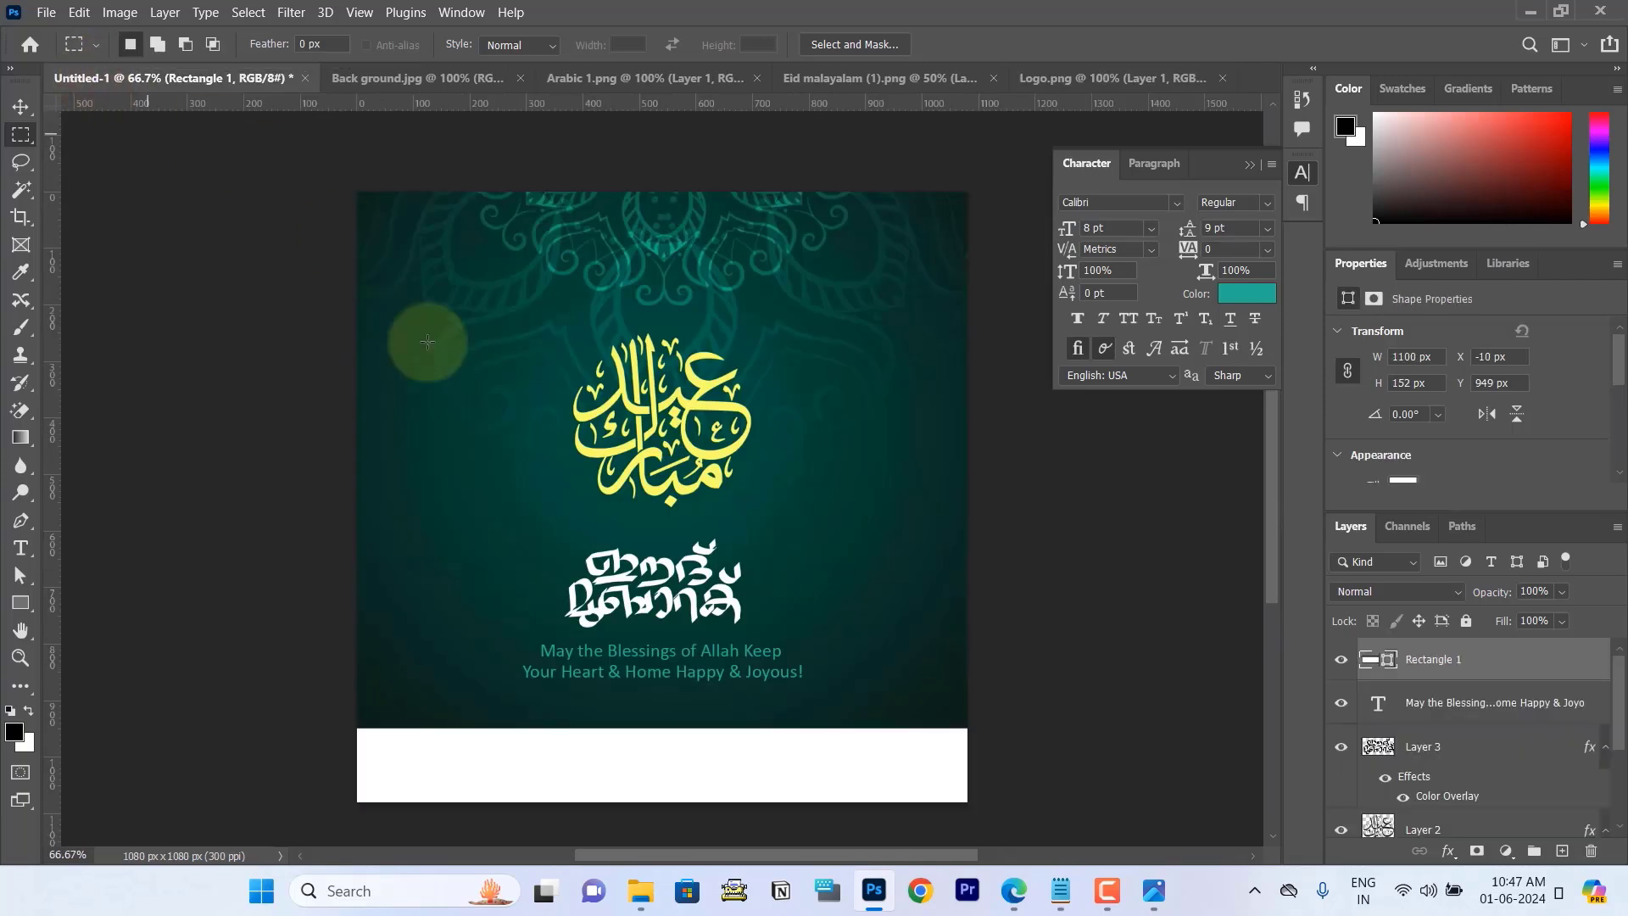
{"action": "key", "text": "ctrl+v"}
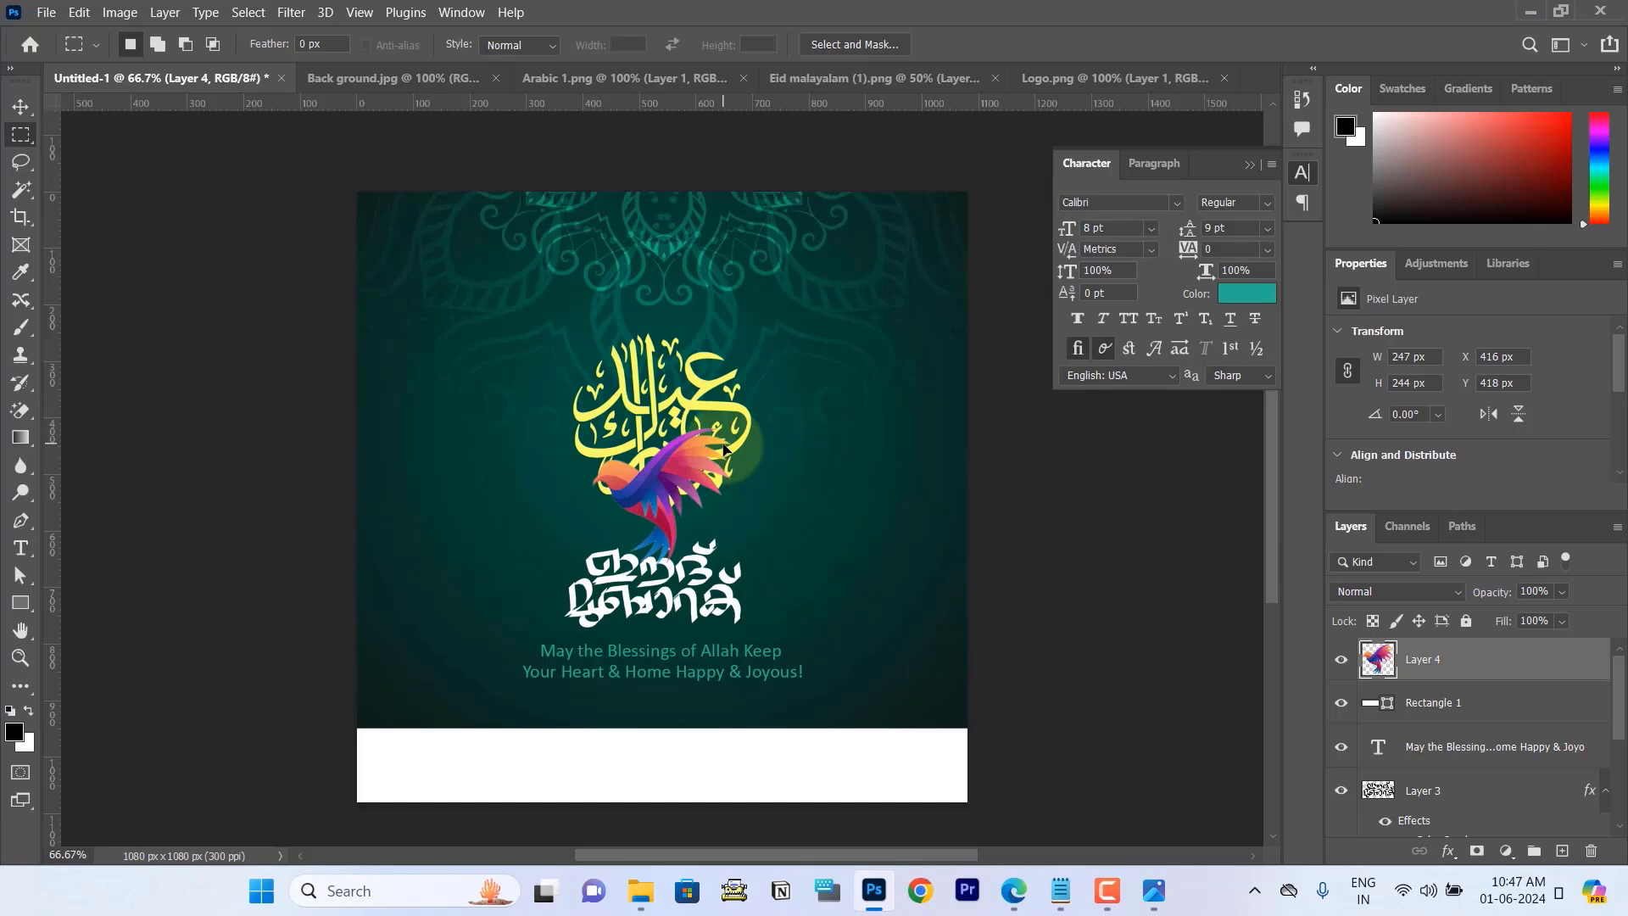
Step: Scale the bird logo to about 31% and place it left of centre on the white footer strip
{"action": "key", "text": "ctrl+t"}
{"action": "left_click_drag", "start_coordinate": [732, 428], "coordinate": [540, 743]}
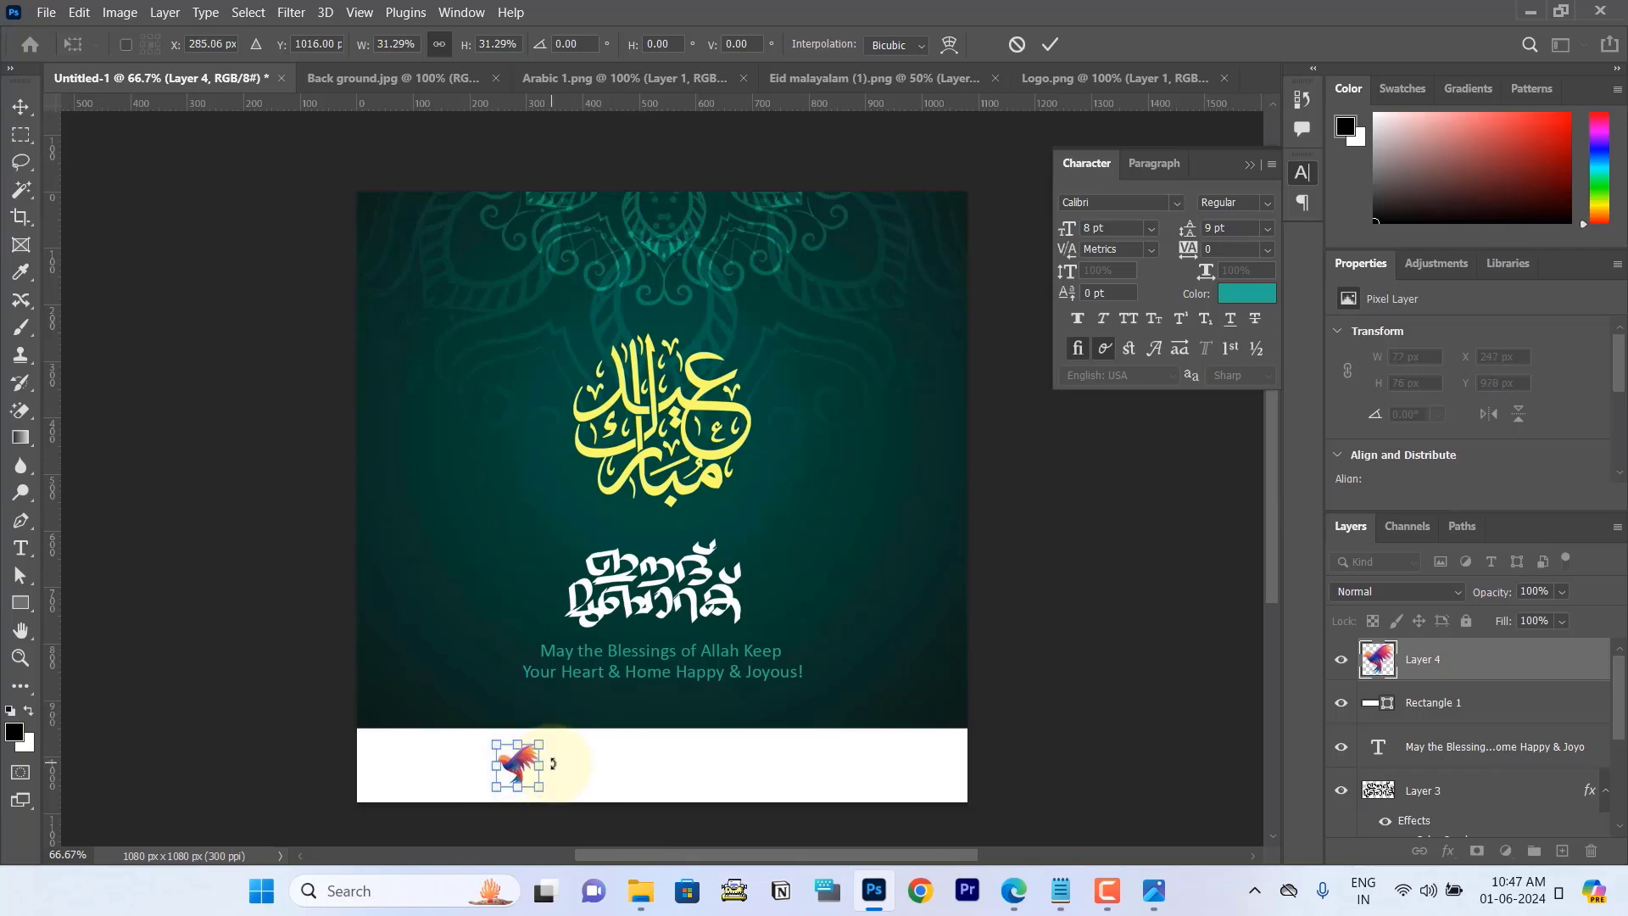
{"action": "key", "text": "Right"}
{"action": "key", "text": "Right"}
{"action": "key", "text": "Right"}
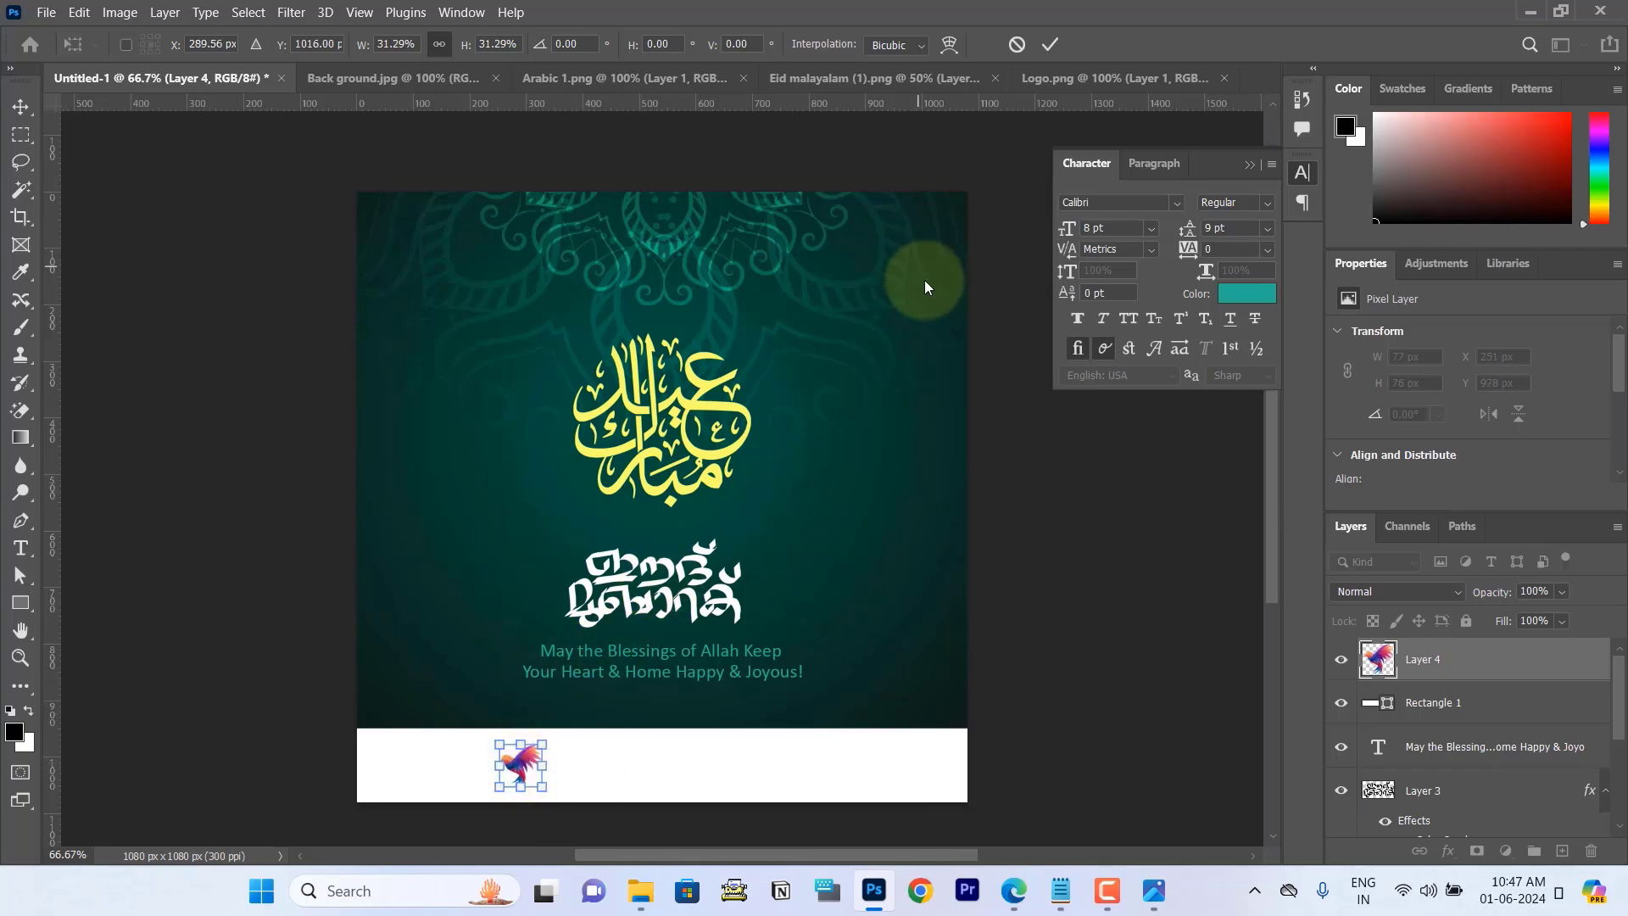
{"action": "left_click", "coordinate": [1049, 46]}
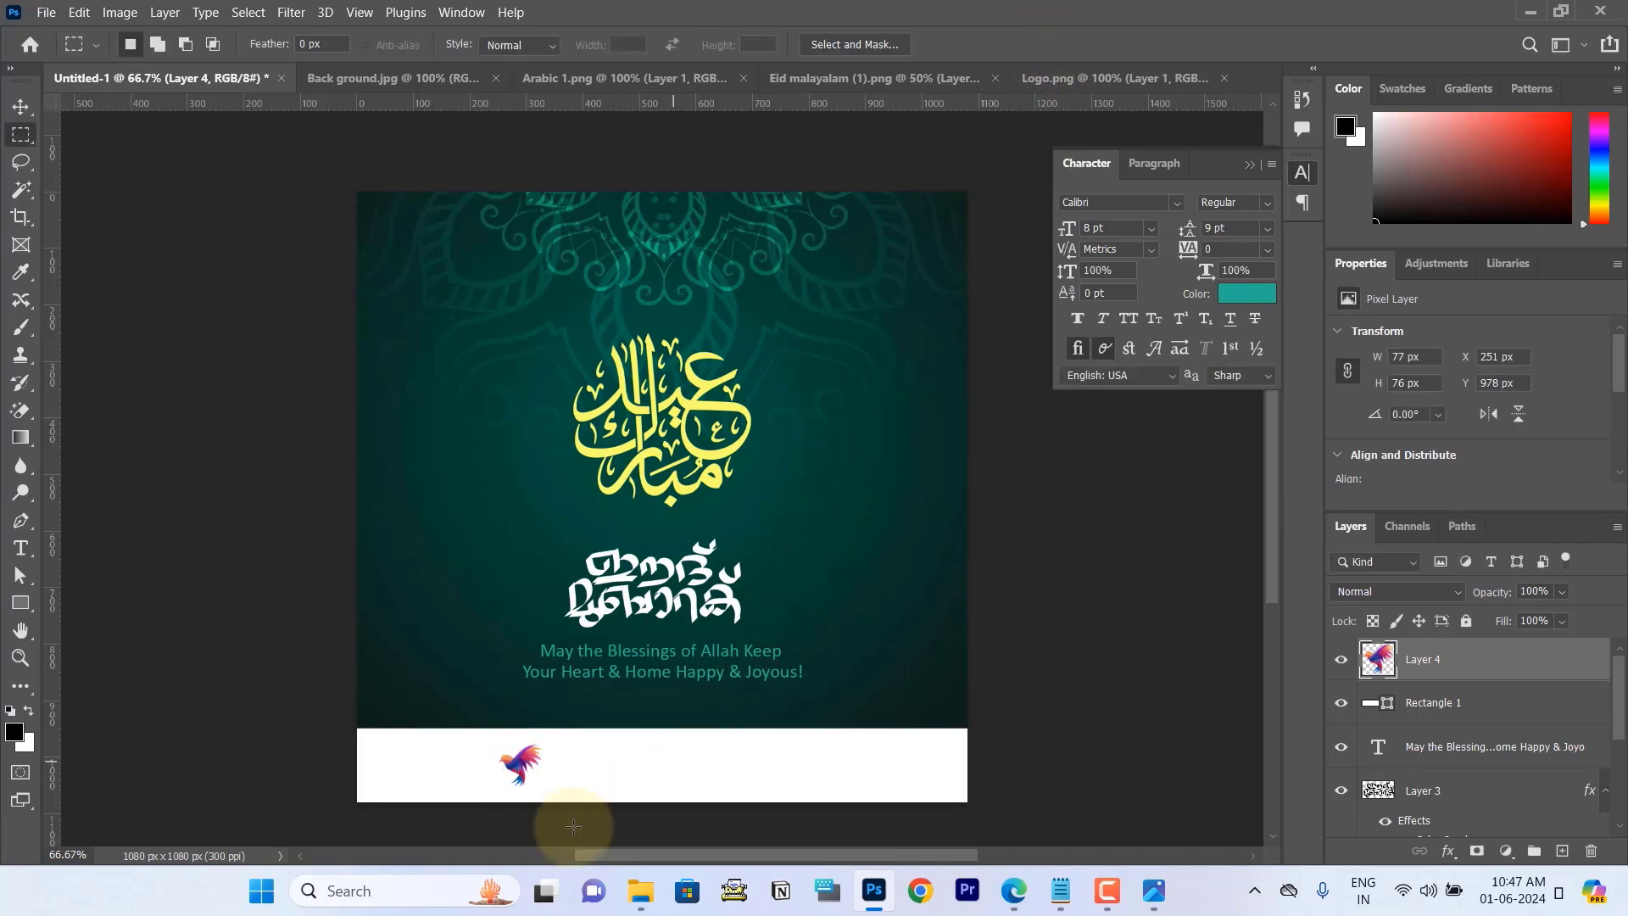
Step: Duplicate the greeting text layer and place the copy over the white footer beside the logo, at the top of the layer stack
{"action": "left_click", "coordinate": [1154, 891]}
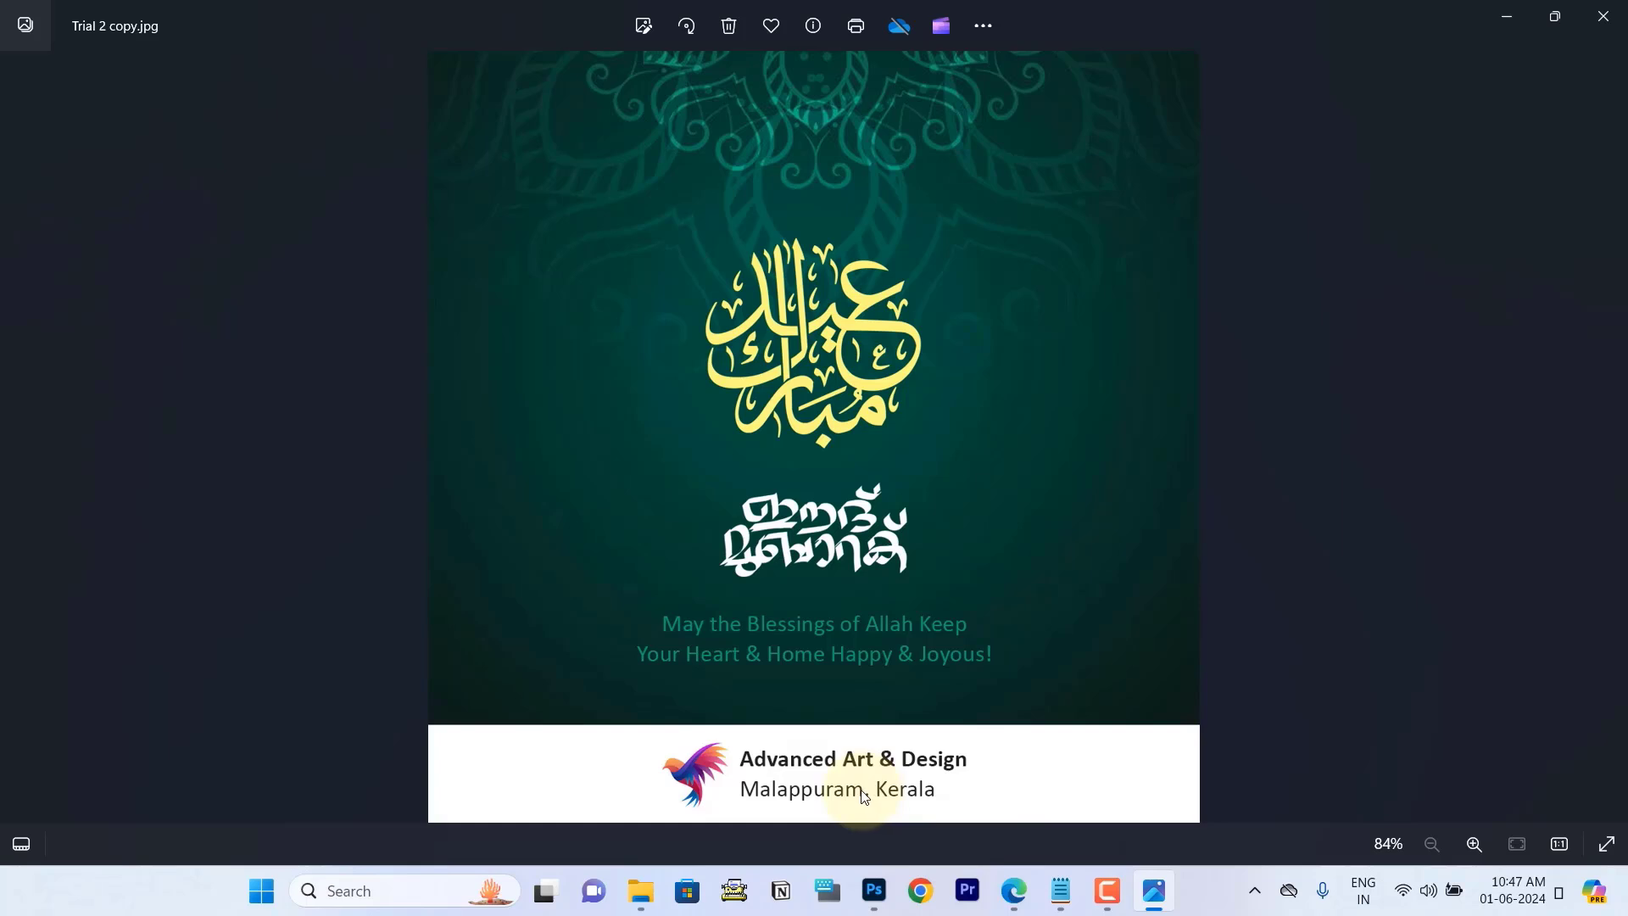
{"action": "key", "text": "alt+Tab"}
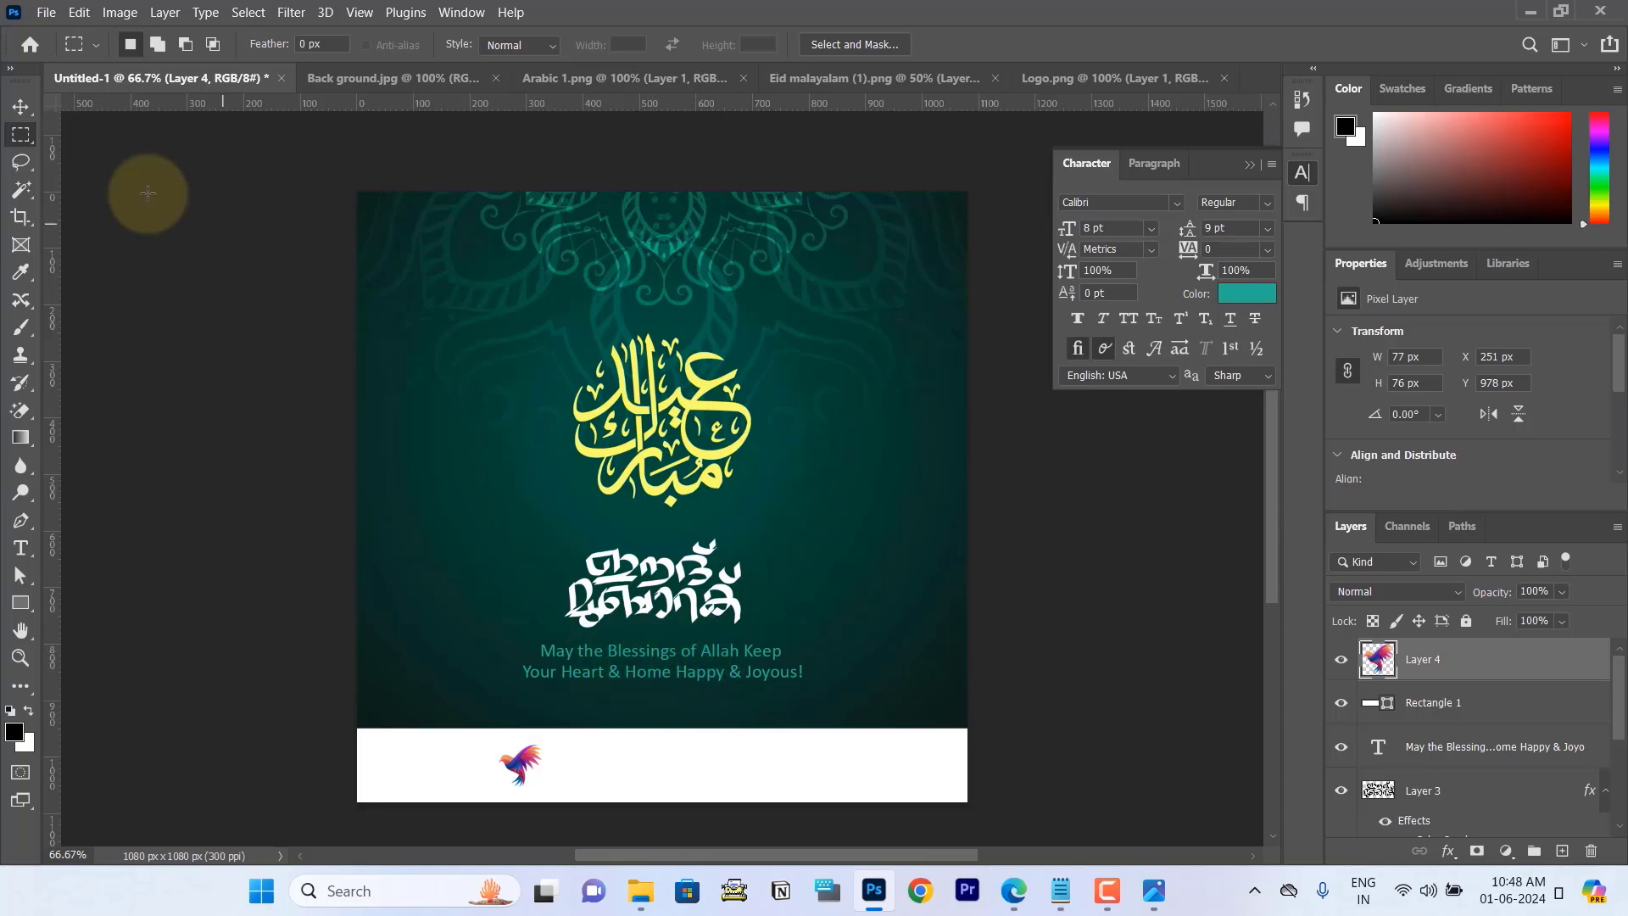
{"action": "left_click", "coordinate": [22, 108]}
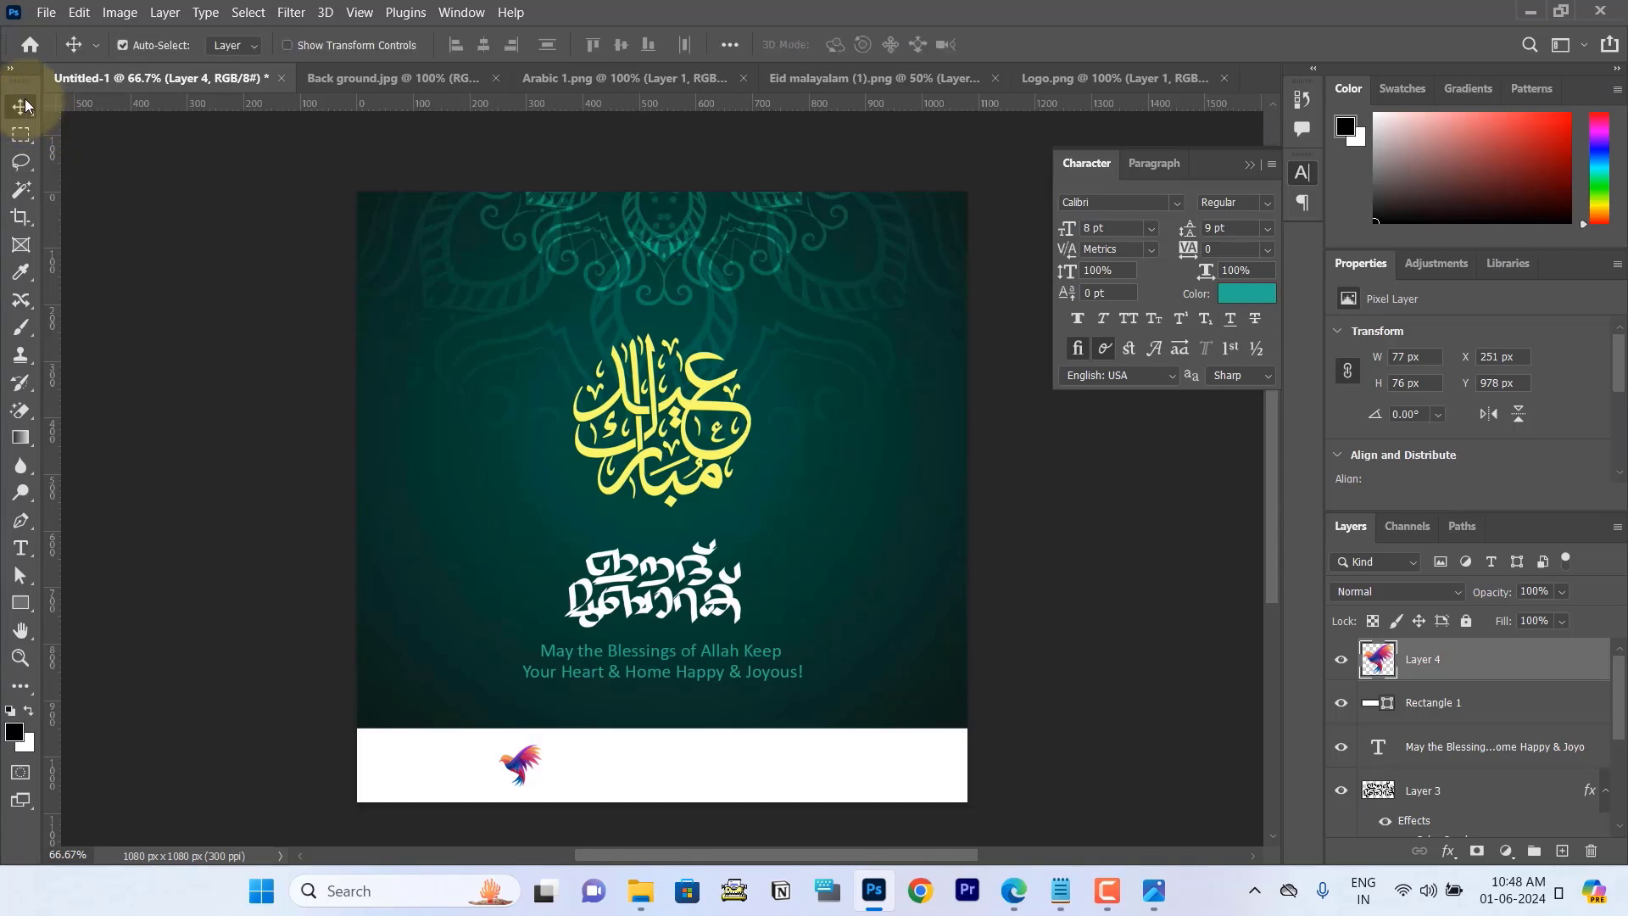
{"action": "left_click", "coordinate": [632, 682]}
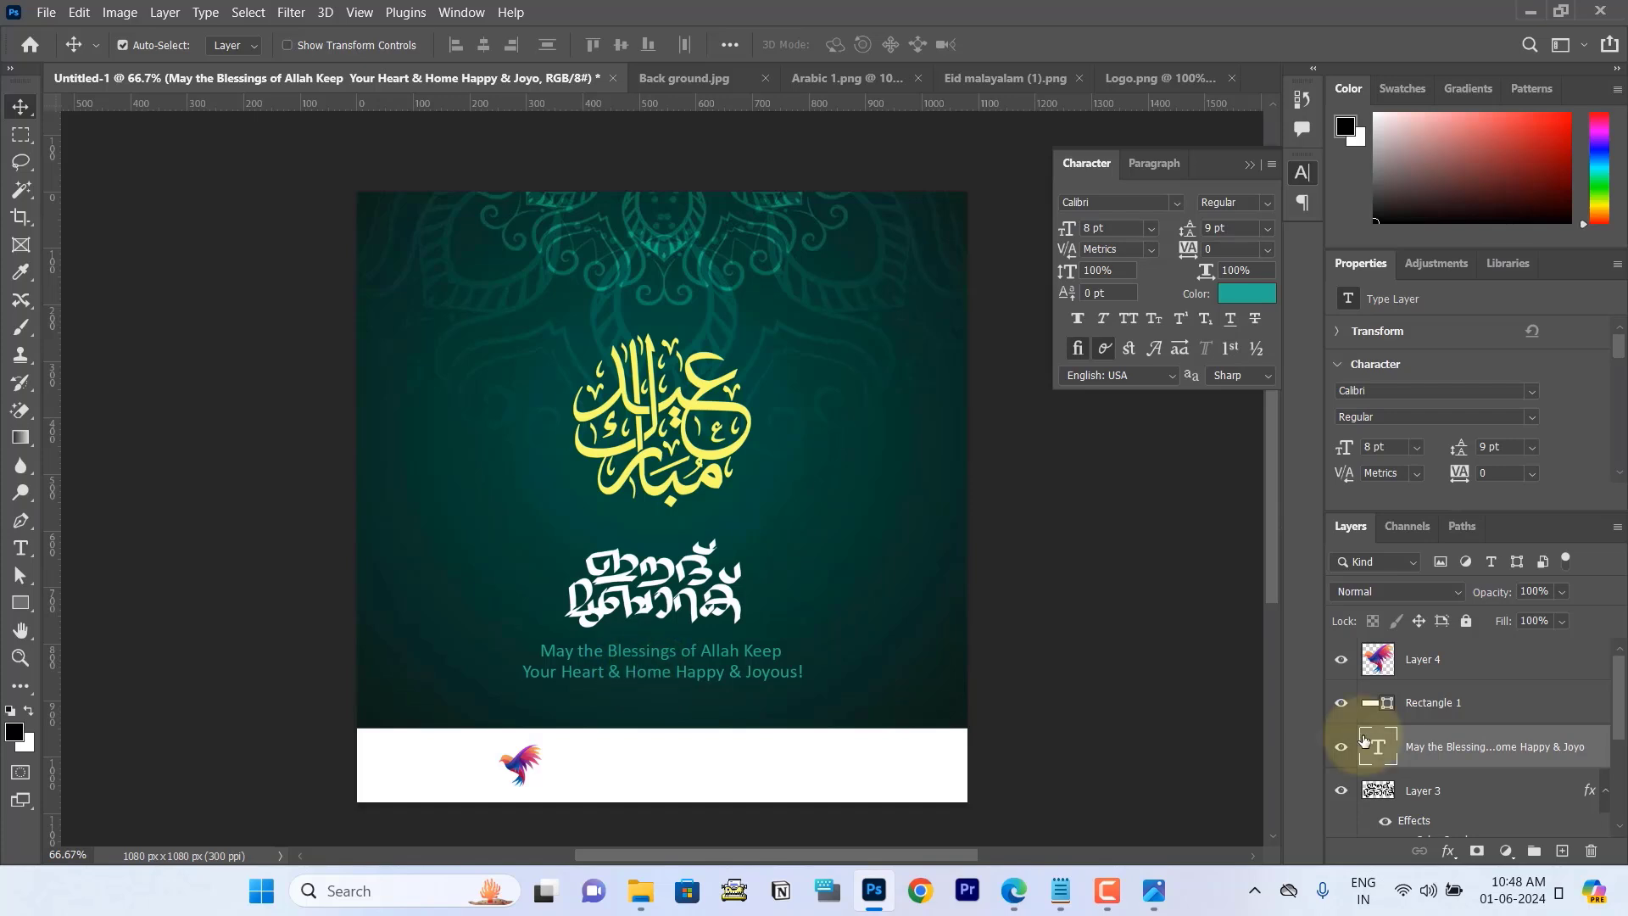
{"action": "key", "text": "ctrl+j"}
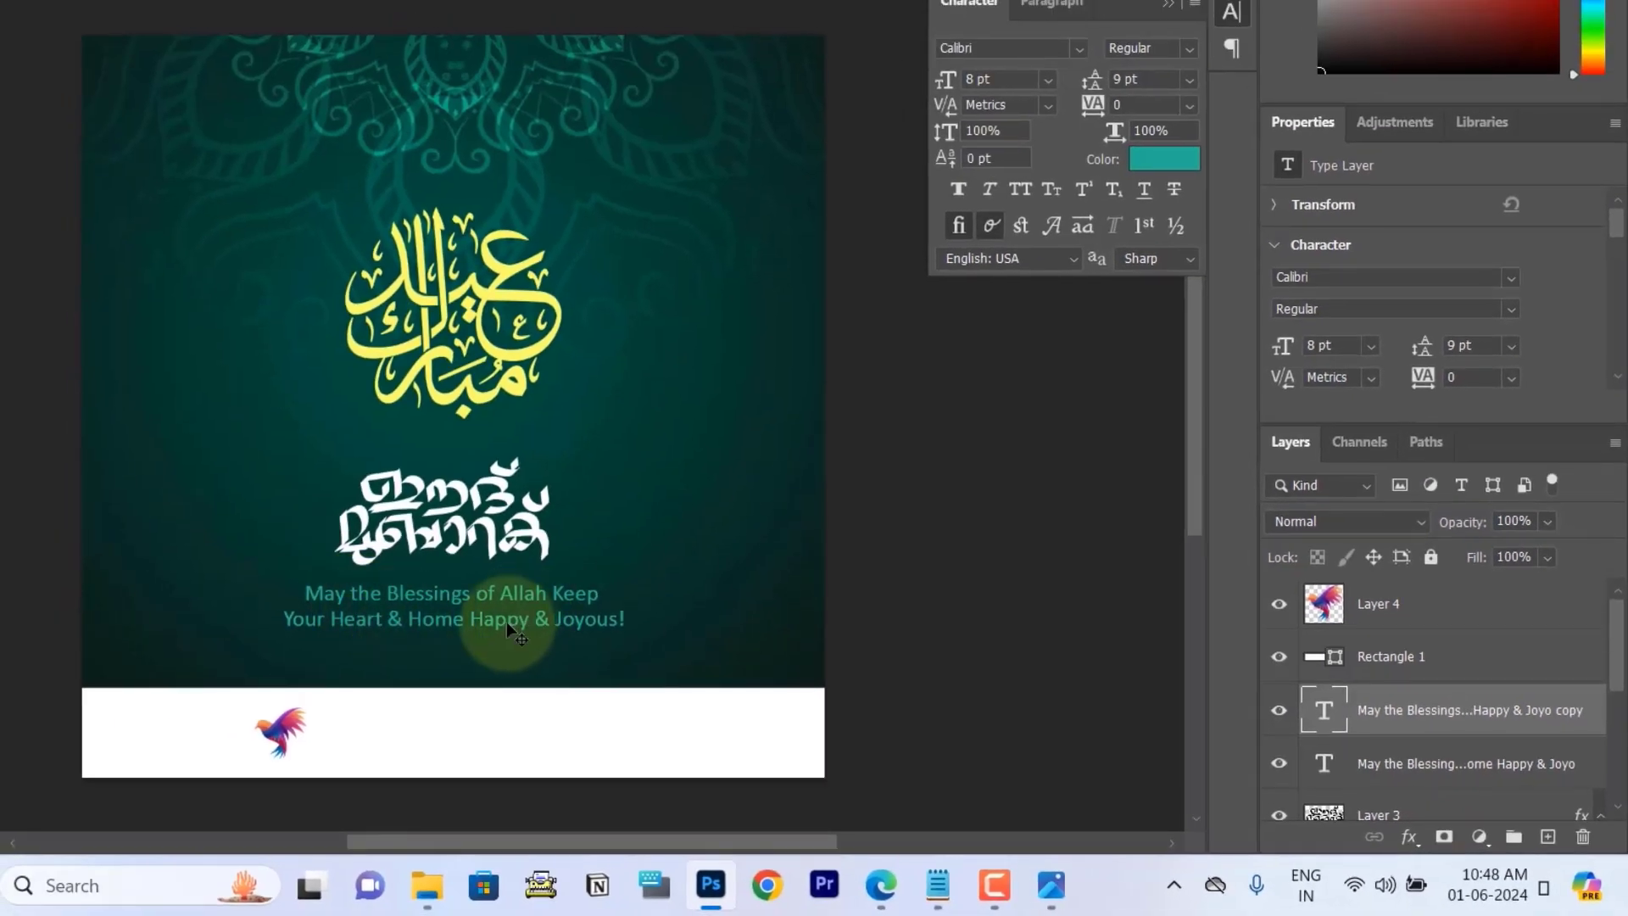
{"action": "left_click_drag", "start_coordinate": [507, 628], "coordinate": [547, 756]}
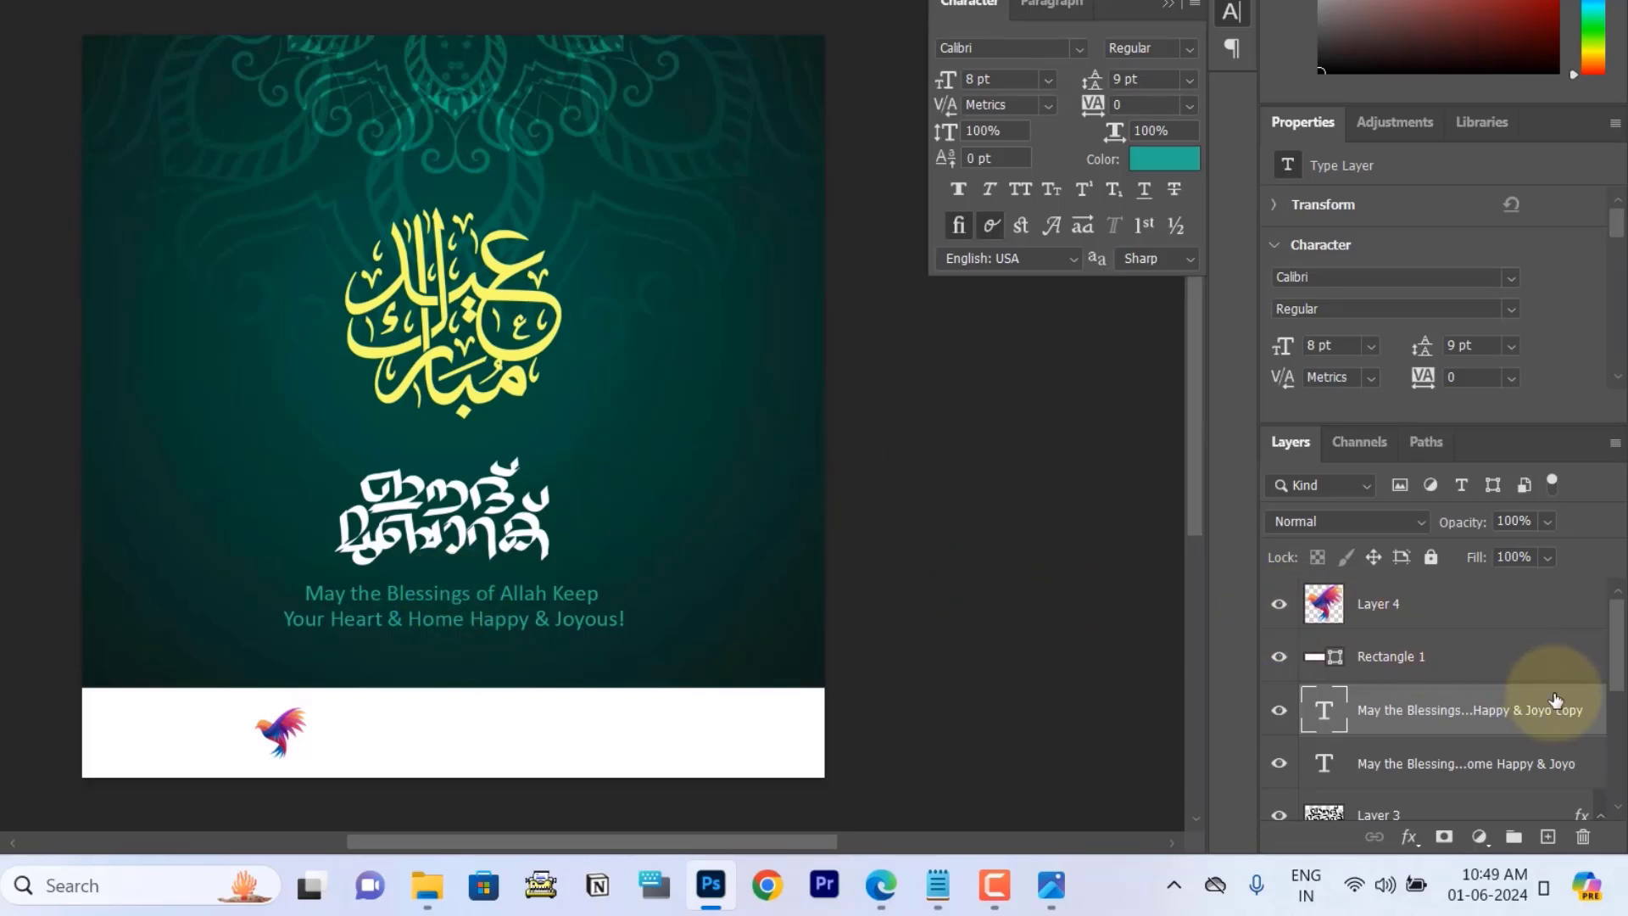
{"action": "left_click_drag", "start_coordinate": [1555, 700], "coordinate": [1539, 586]}
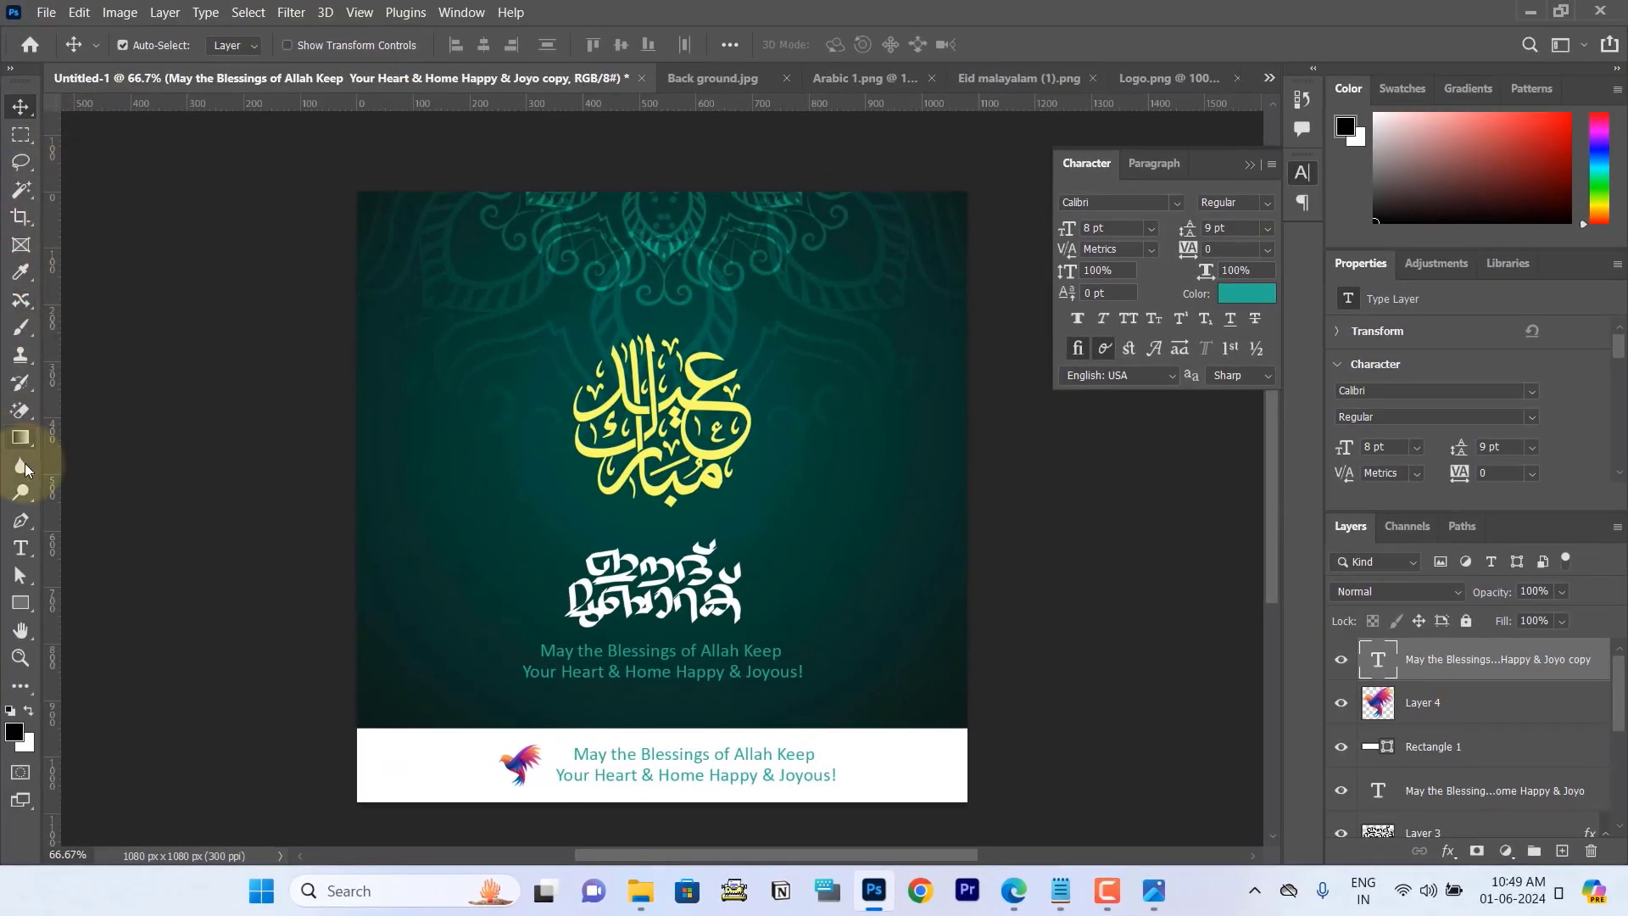
Step: Left-align the copied greeting text on the white footer and change its colour to dark grey 262626
{"action": "left_click", "coordinate": [21, 548]}
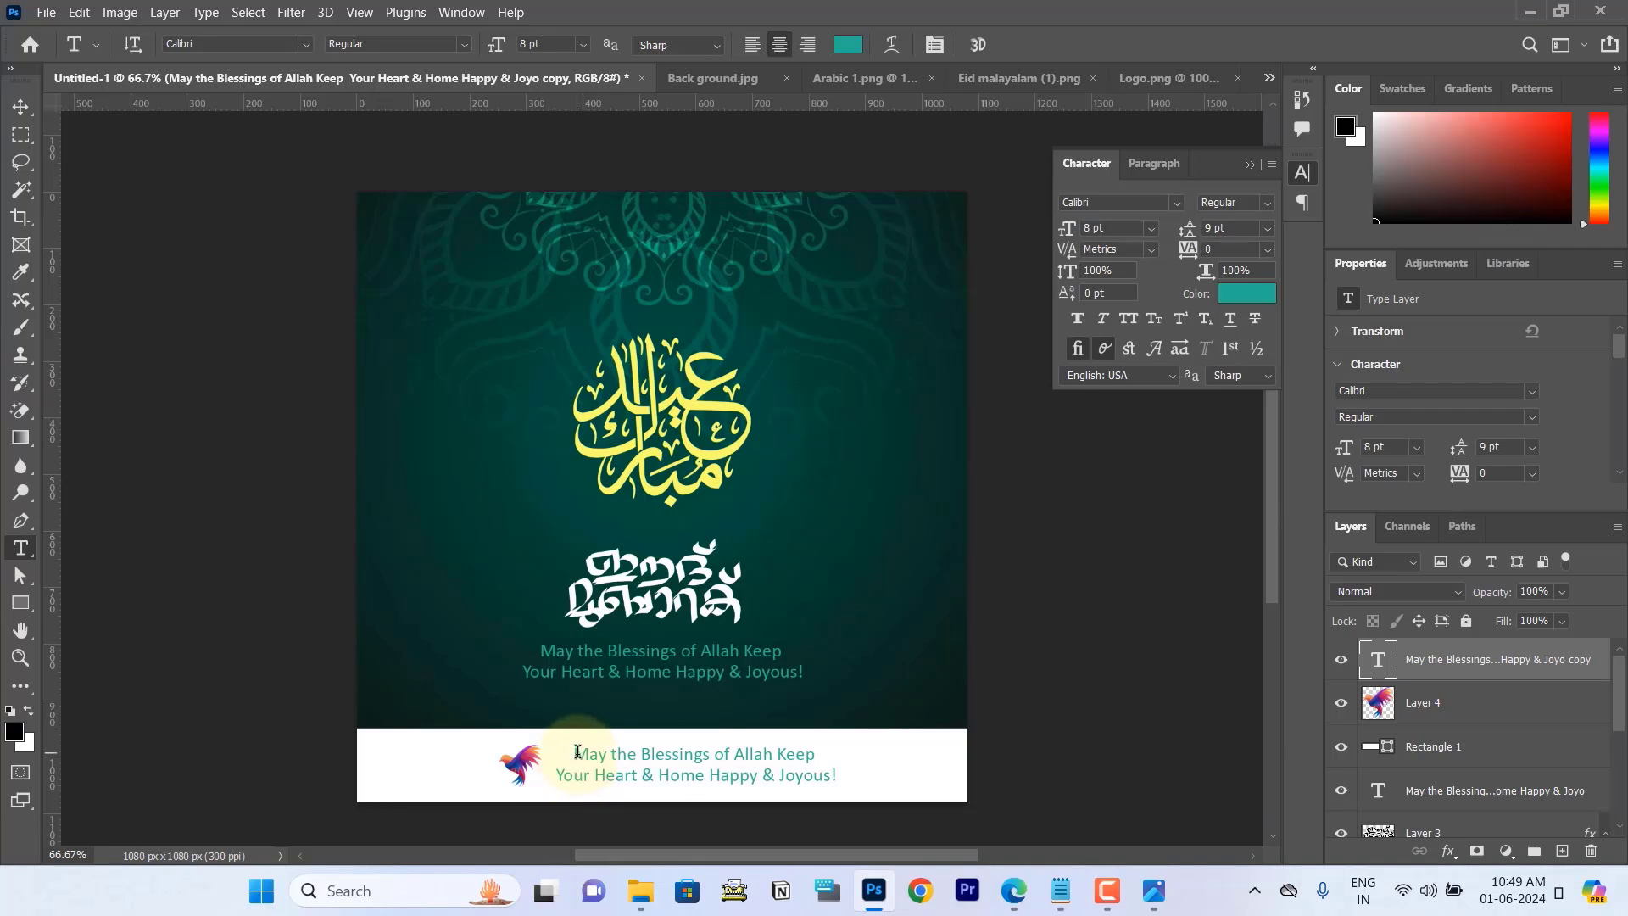
{"action": "left_click", "coordinate": [576, 755]}
{"action": "left_click_drag", "start_coordinate": [589, 755], "coordinate": [890, 800]}
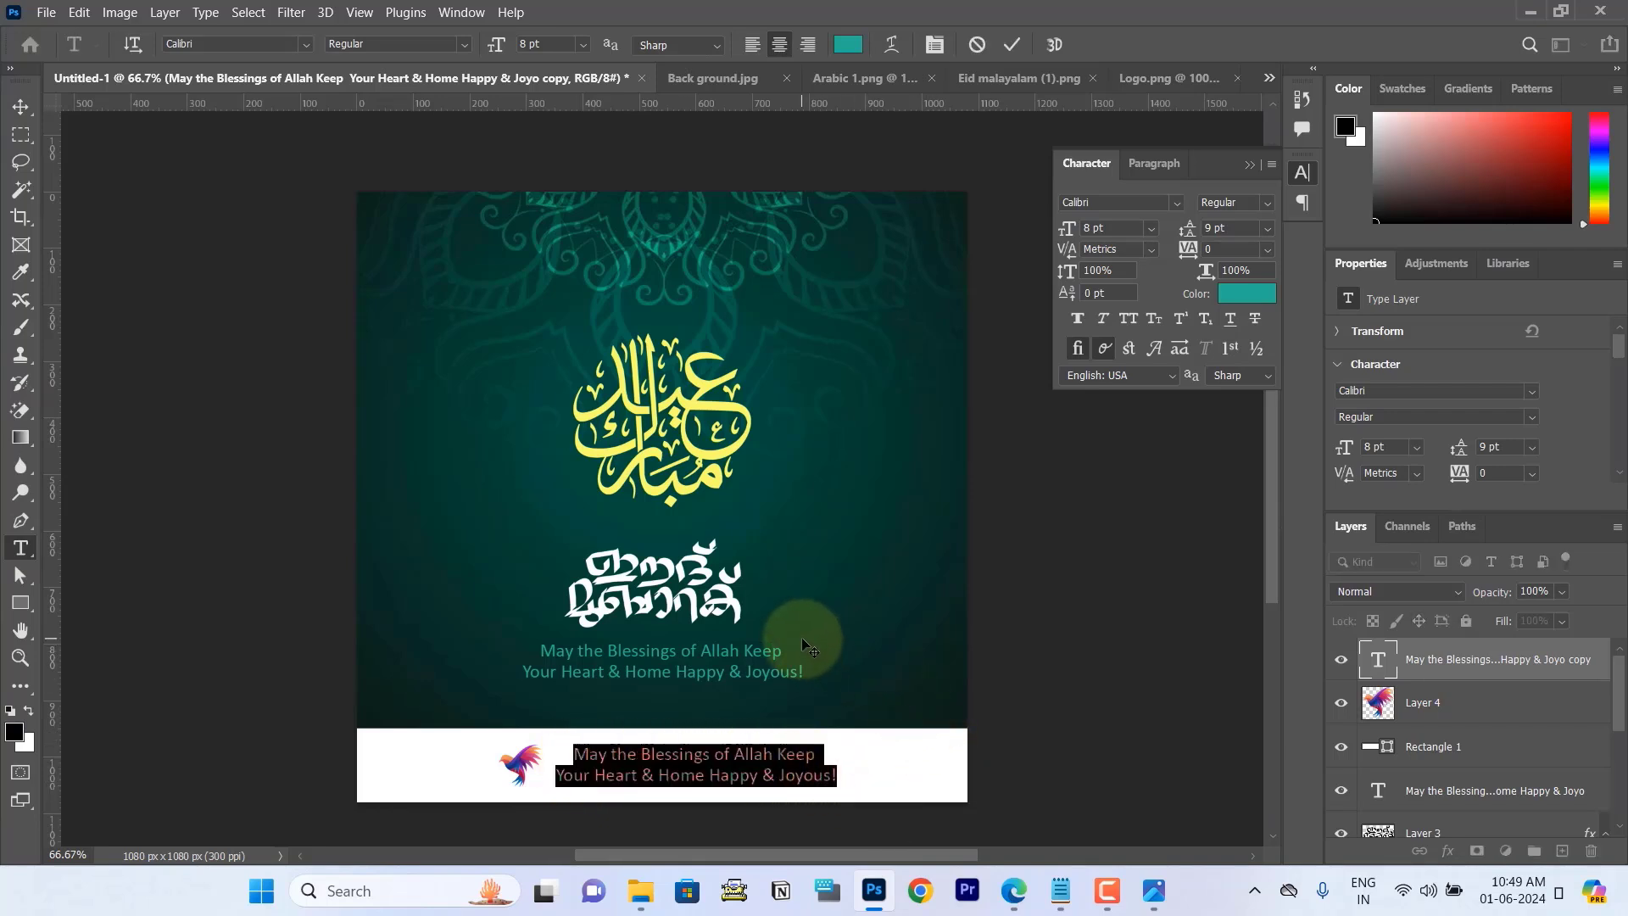
{"action": "left_click", "coordinate": [752, 45]}
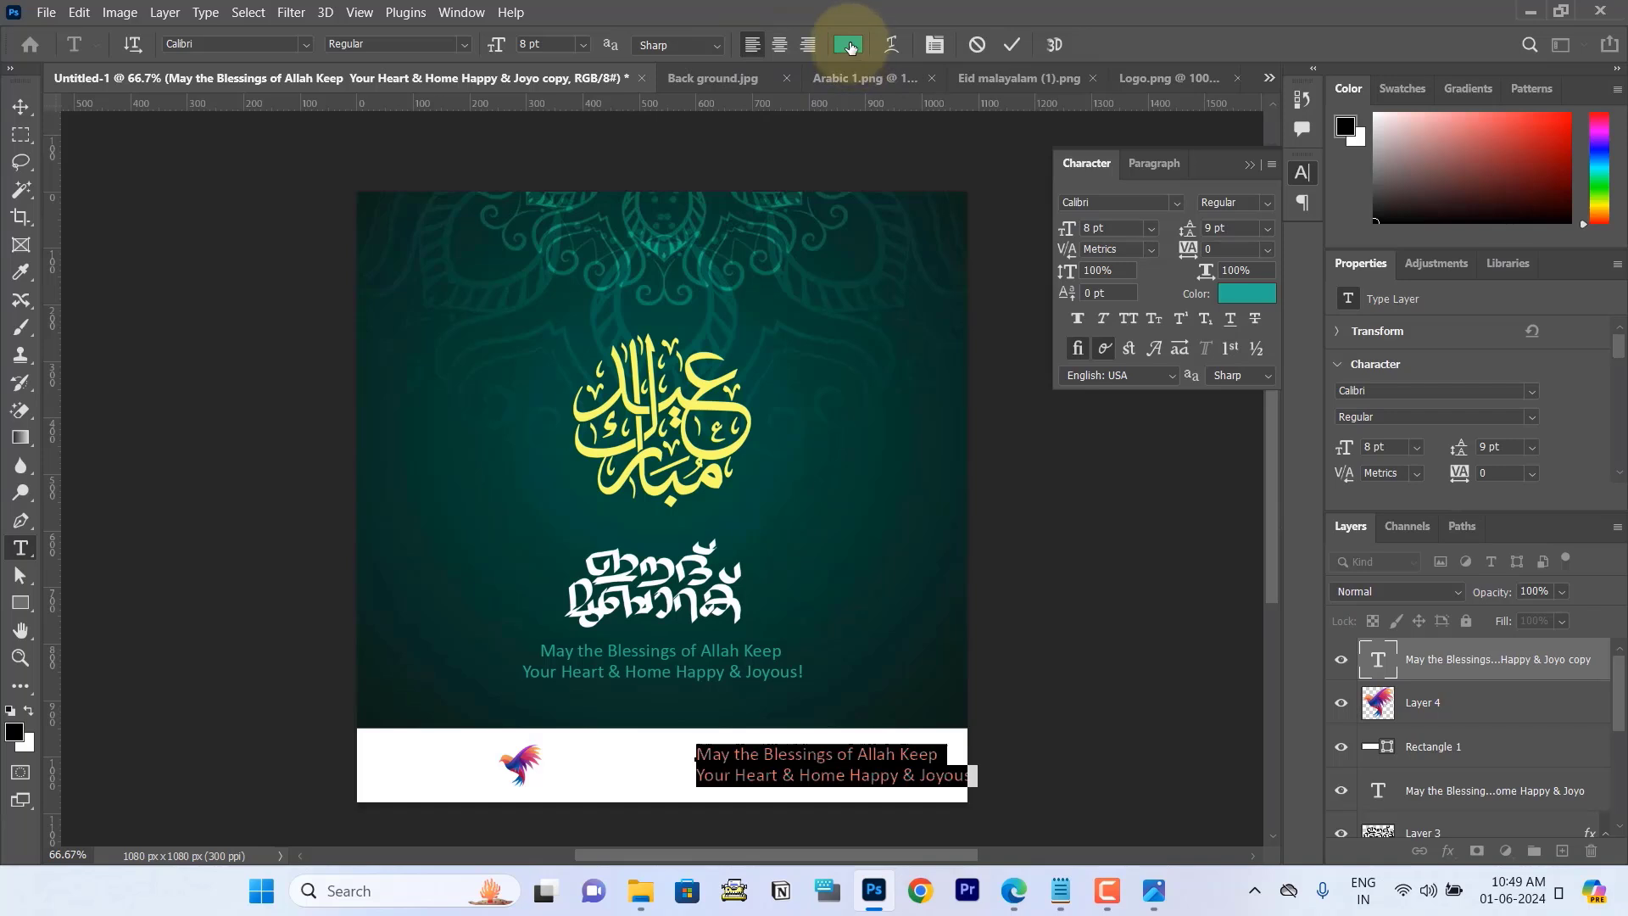
{"action": "left_click", "coordinate": [850, 47]}
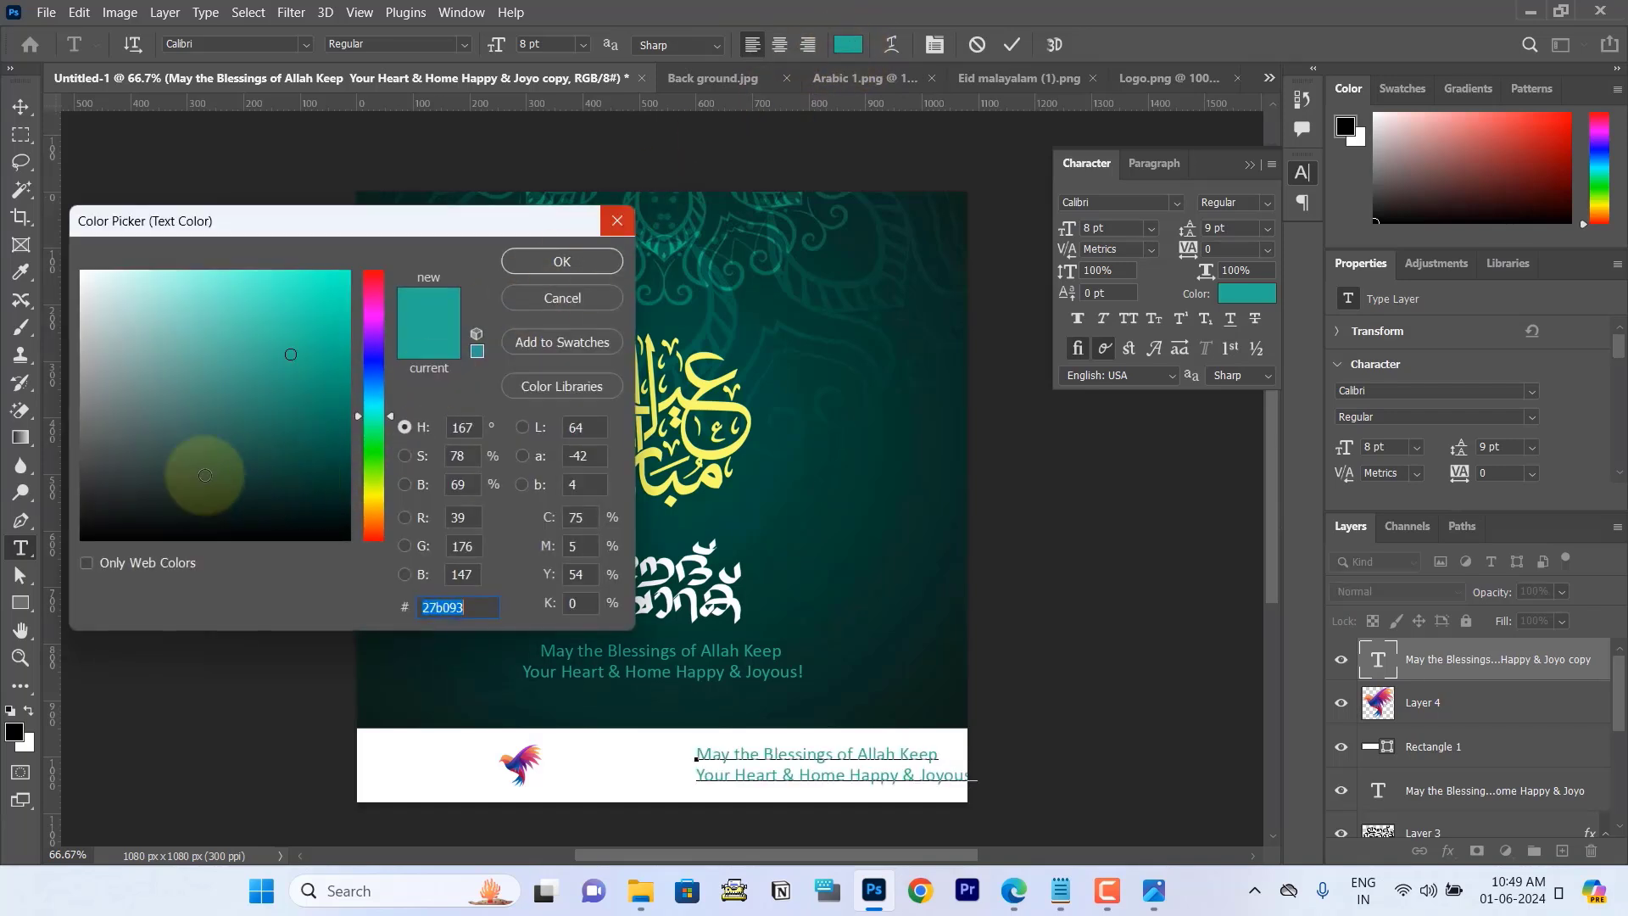
{"action": "left_click", "coordinate": [77, 490]}
{"action": "left_click_drag", "start_coordinate": [77, 490], "coordinate": [75, 500]}
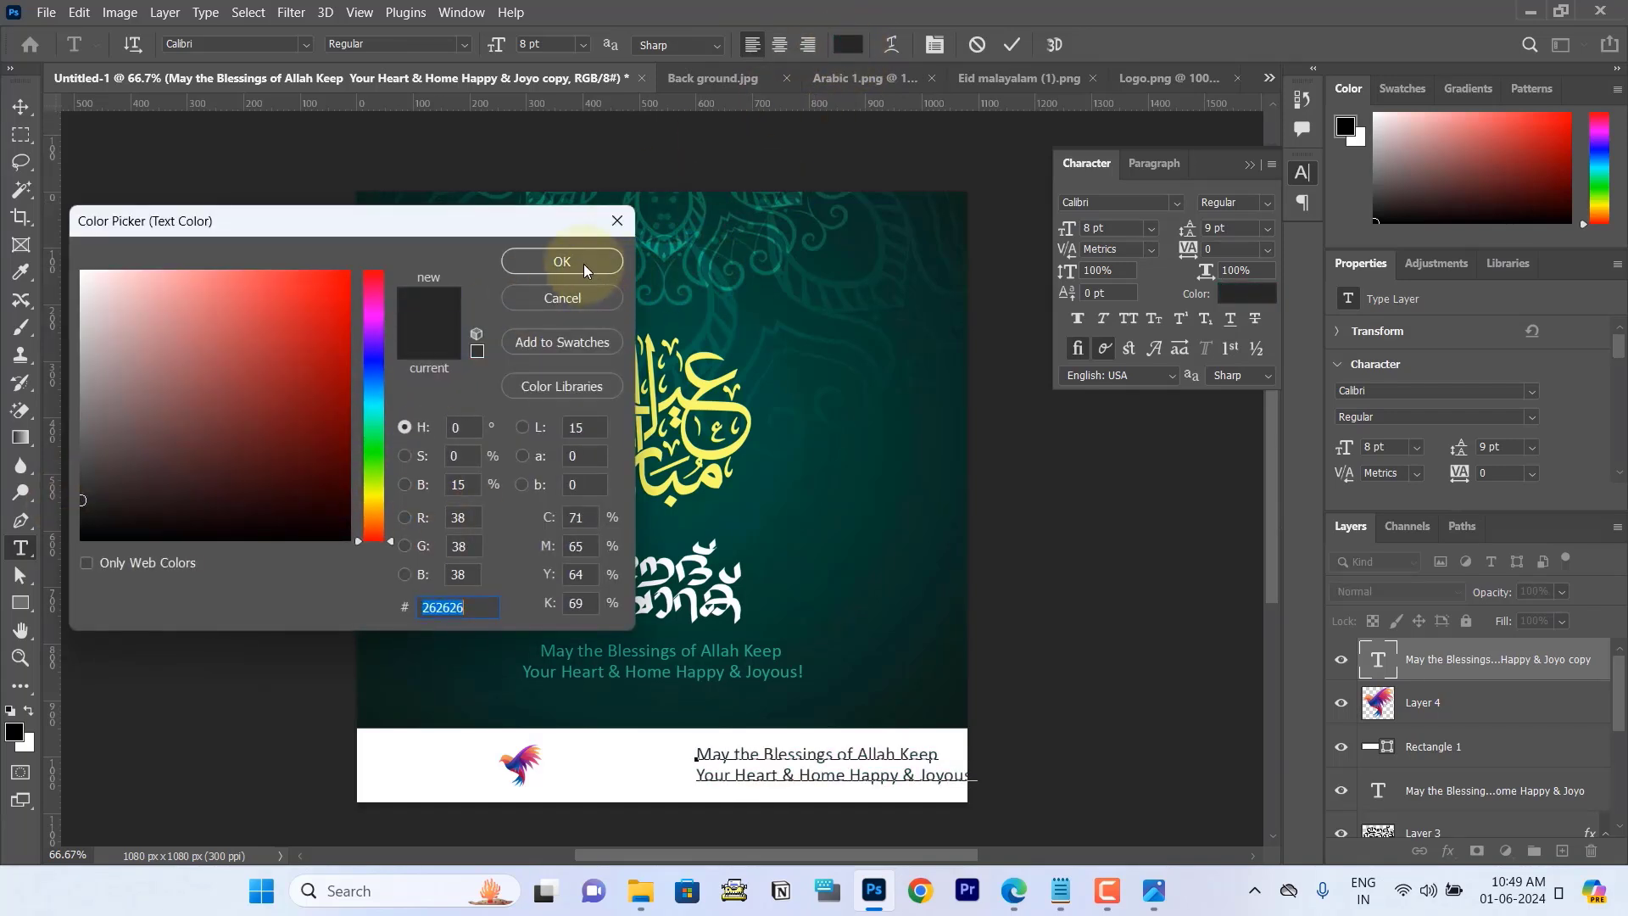
{"action": "left_click", "coordinate": [562, 262]}
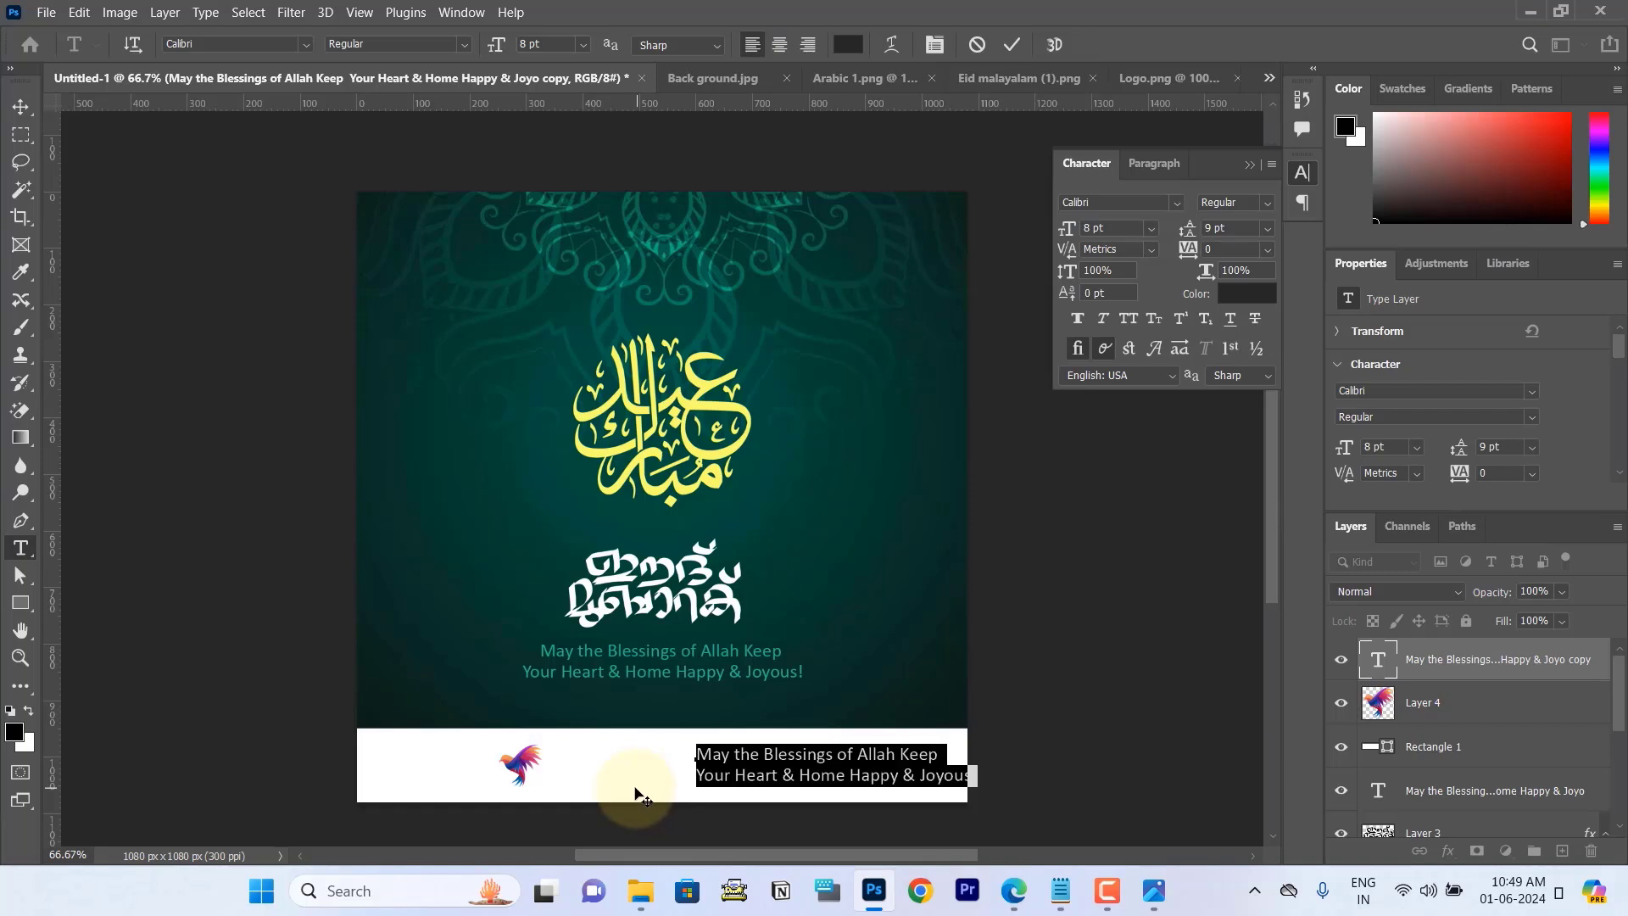
{"action": "left_click", "coordinate": [1013, 46]}
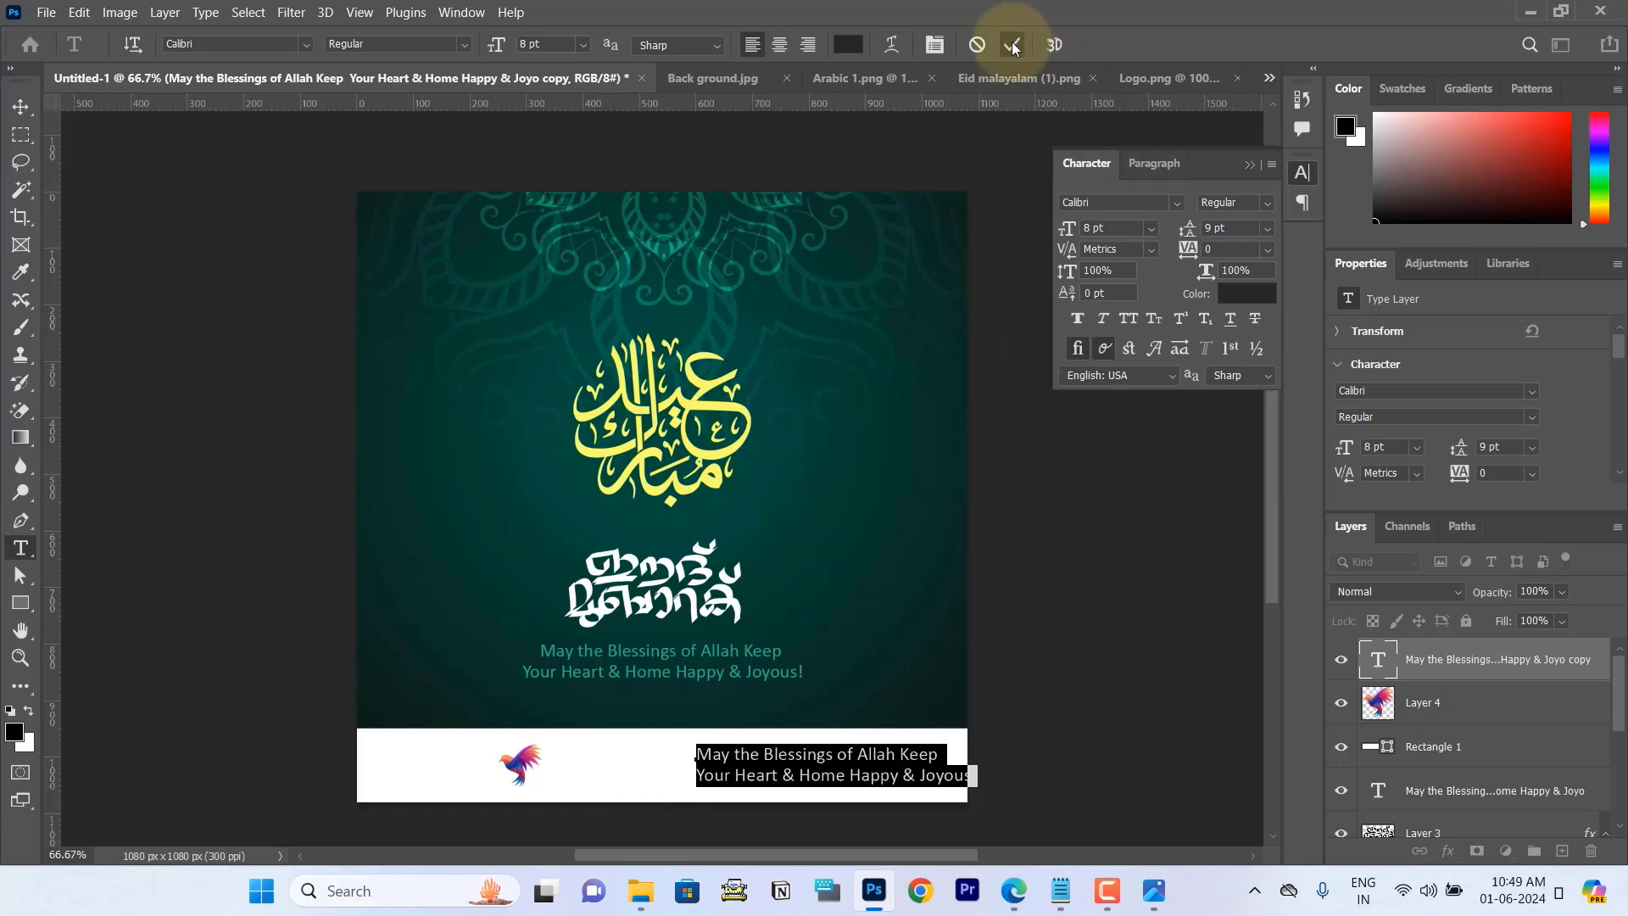
Step: Move the dark grey footer text so it sits just beside the bird logo
{"action": "left_click", "coordinate": [19, 109]}
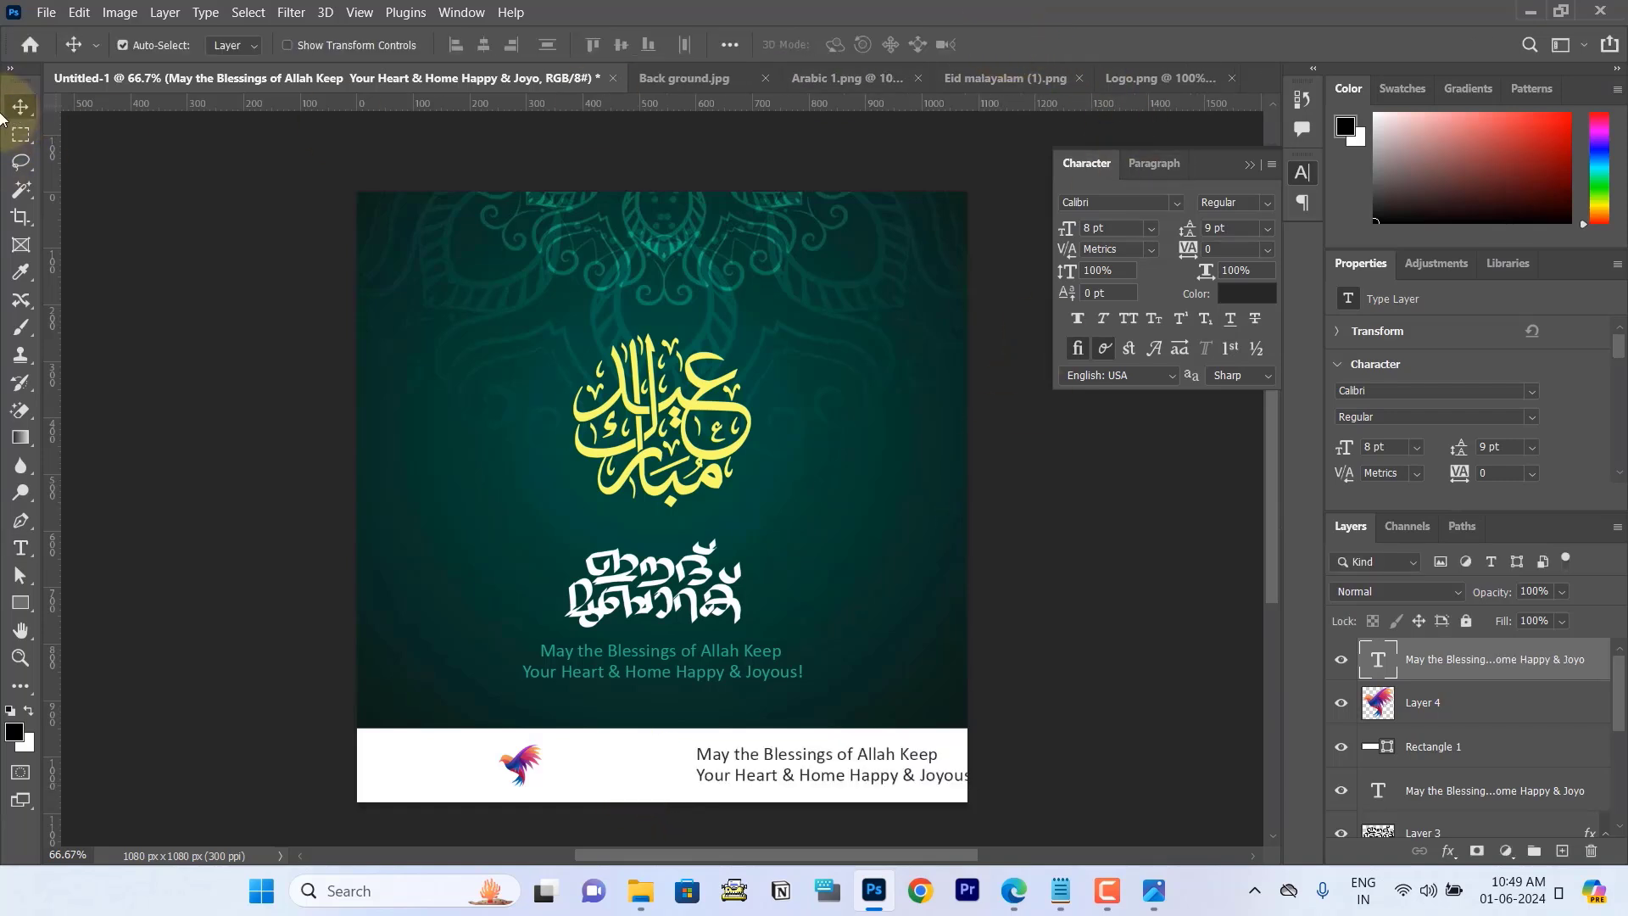
{"action": "left_click_drag", "start_coordinate": [792, 760], "coordinate": [643, 757]}
{"action": "left_click_drag", "start_coordinate": [625, 754], "coordinate": [626, 752]}
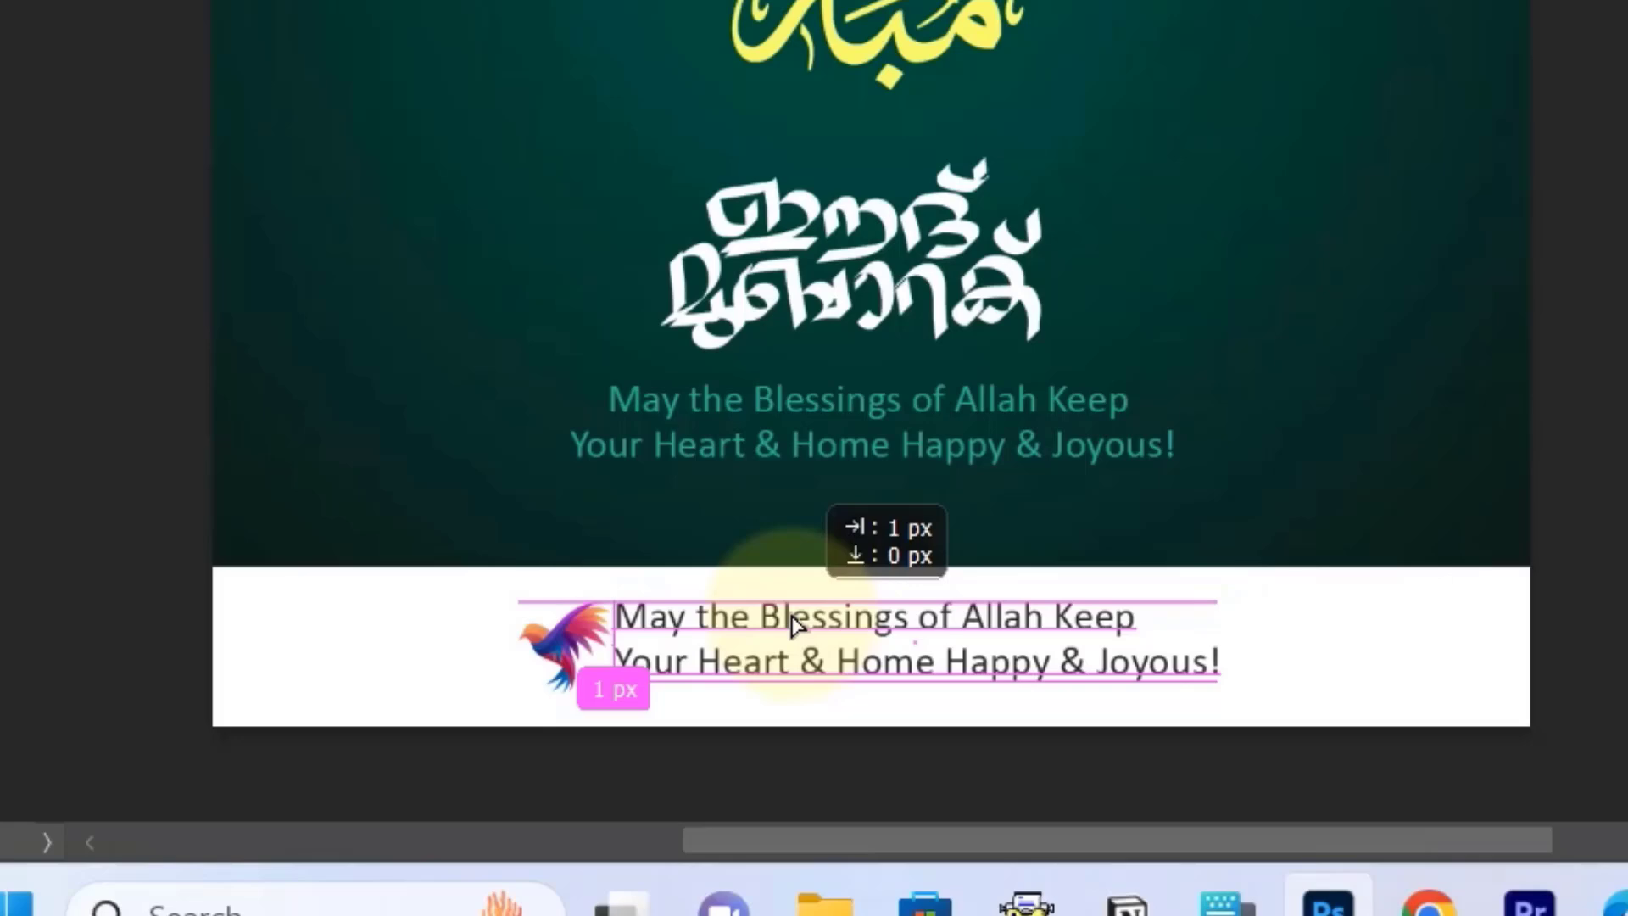
{"action": "left_click_drag", "start_coordinate": [793, 626], "coordinate": [806, 626]}
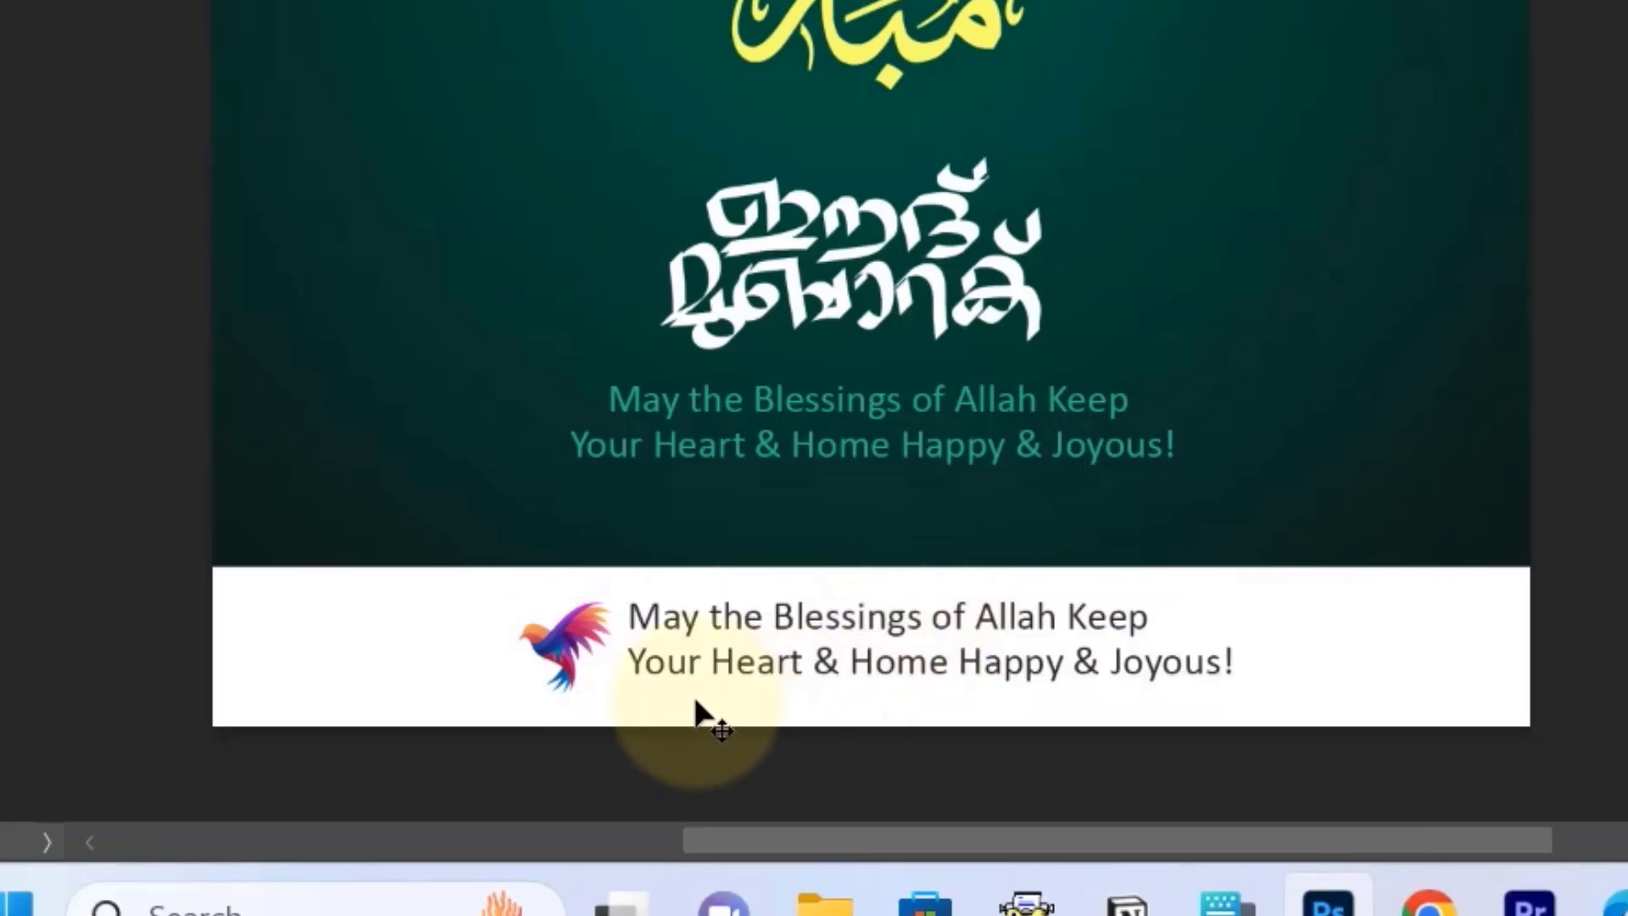
Step: Make the first line of the footer text, "May the Blessings of Allah Keep", bold
{"action": "left_click", "coordinate": [38, 365]}
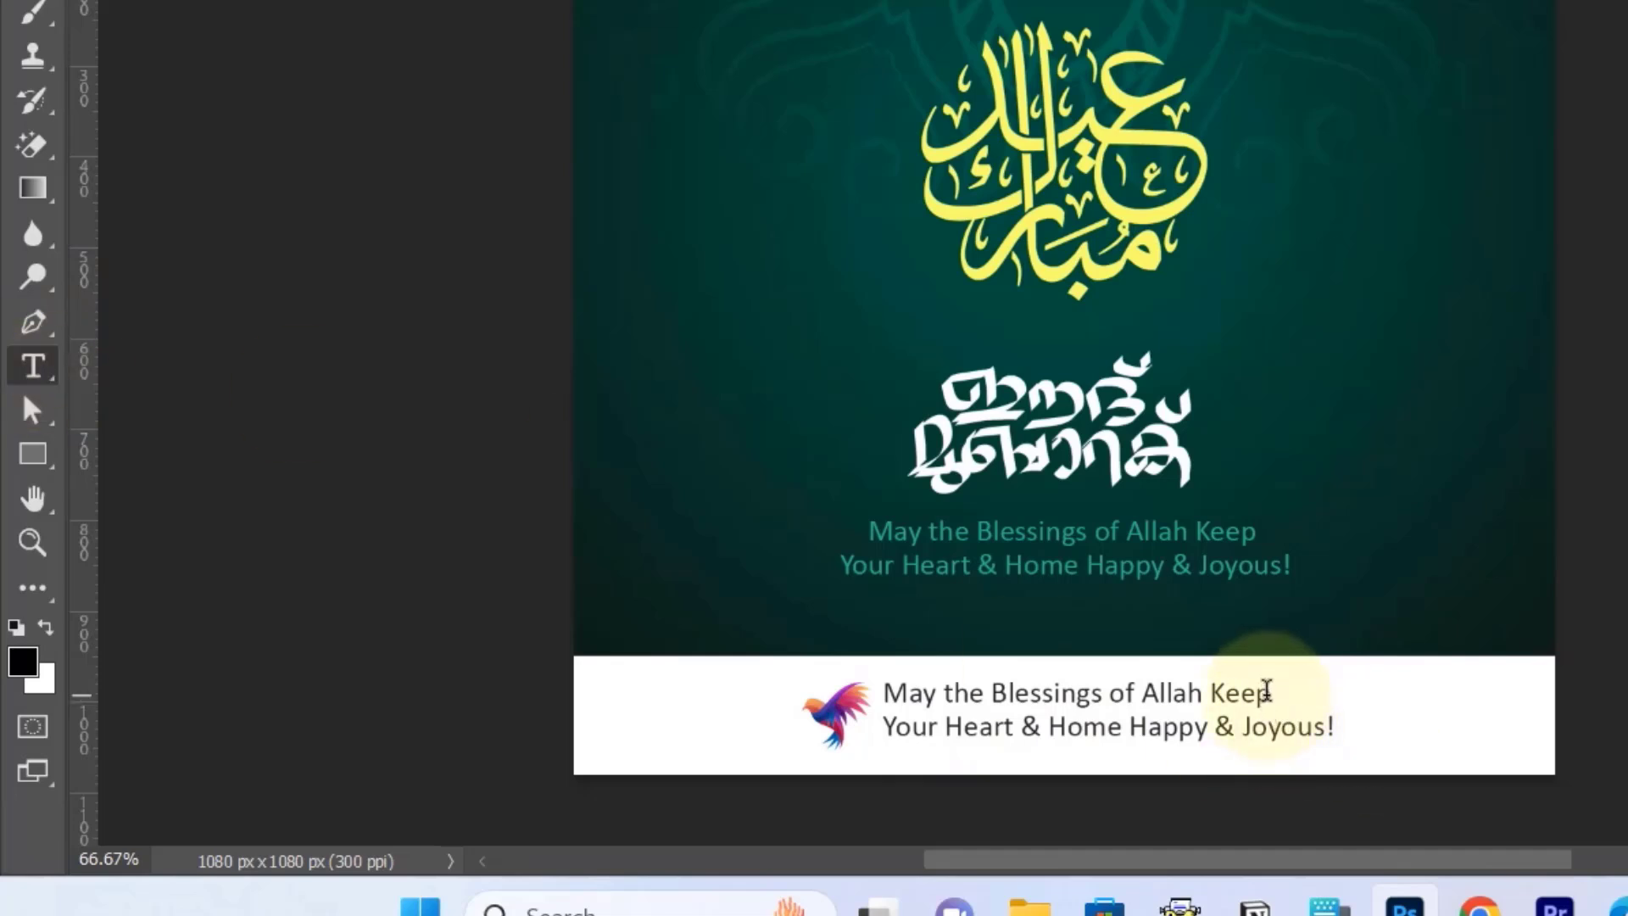
{"action": "left_click_drag", "start_coordinate": [1271, 693], "coordinate": [880, 696]}
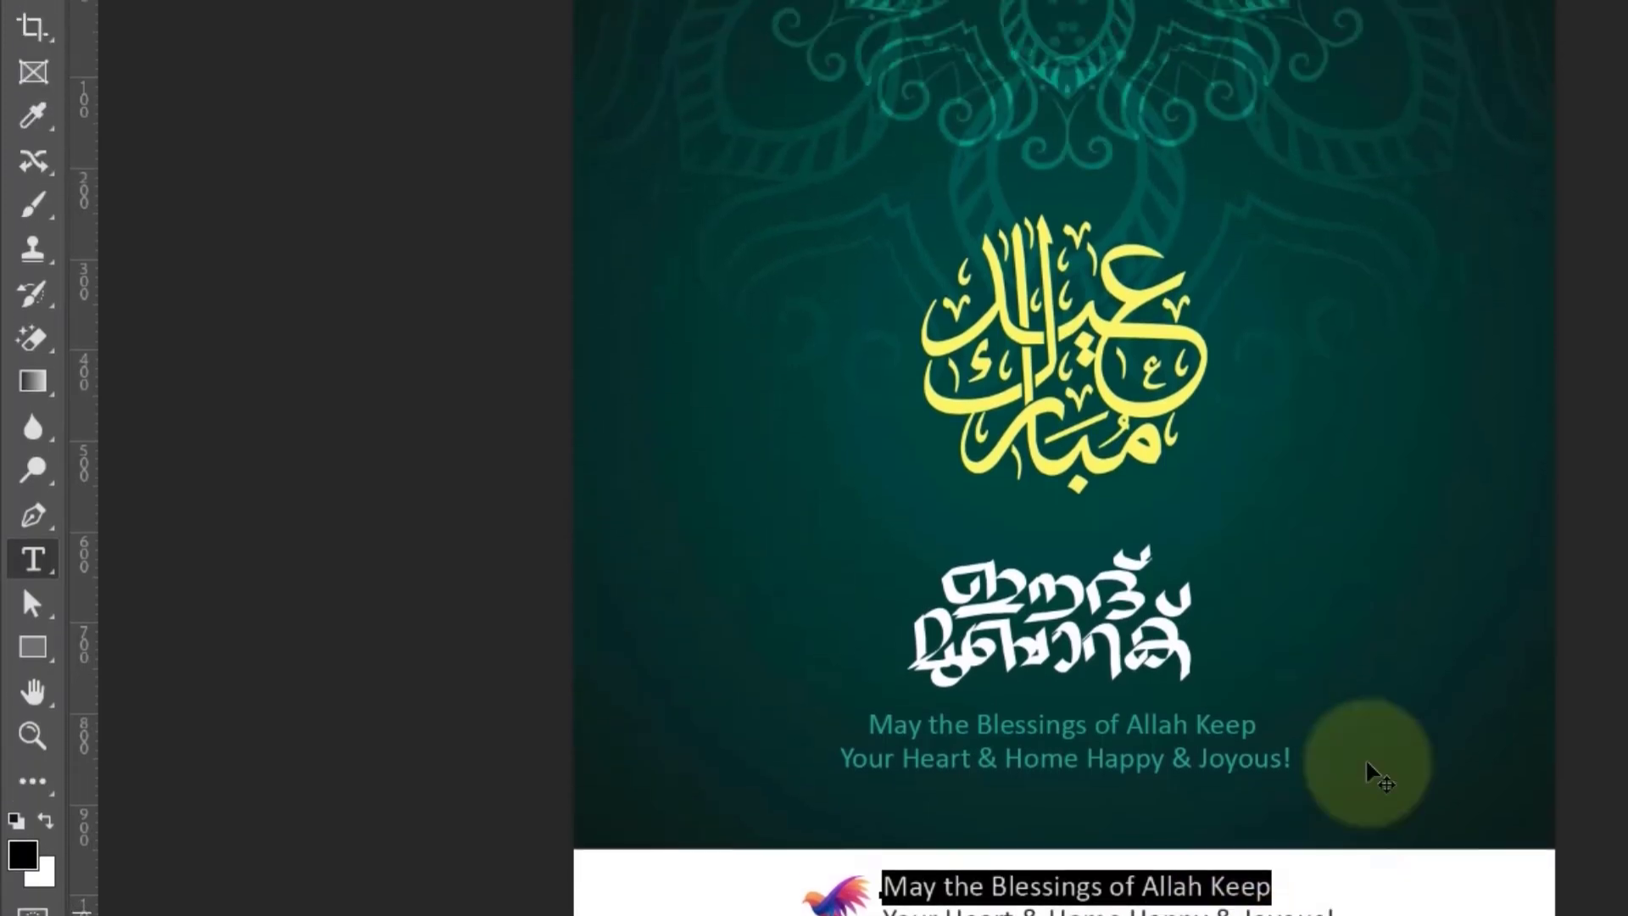
{"action": "left_click", "coordinate": [746, 74]}
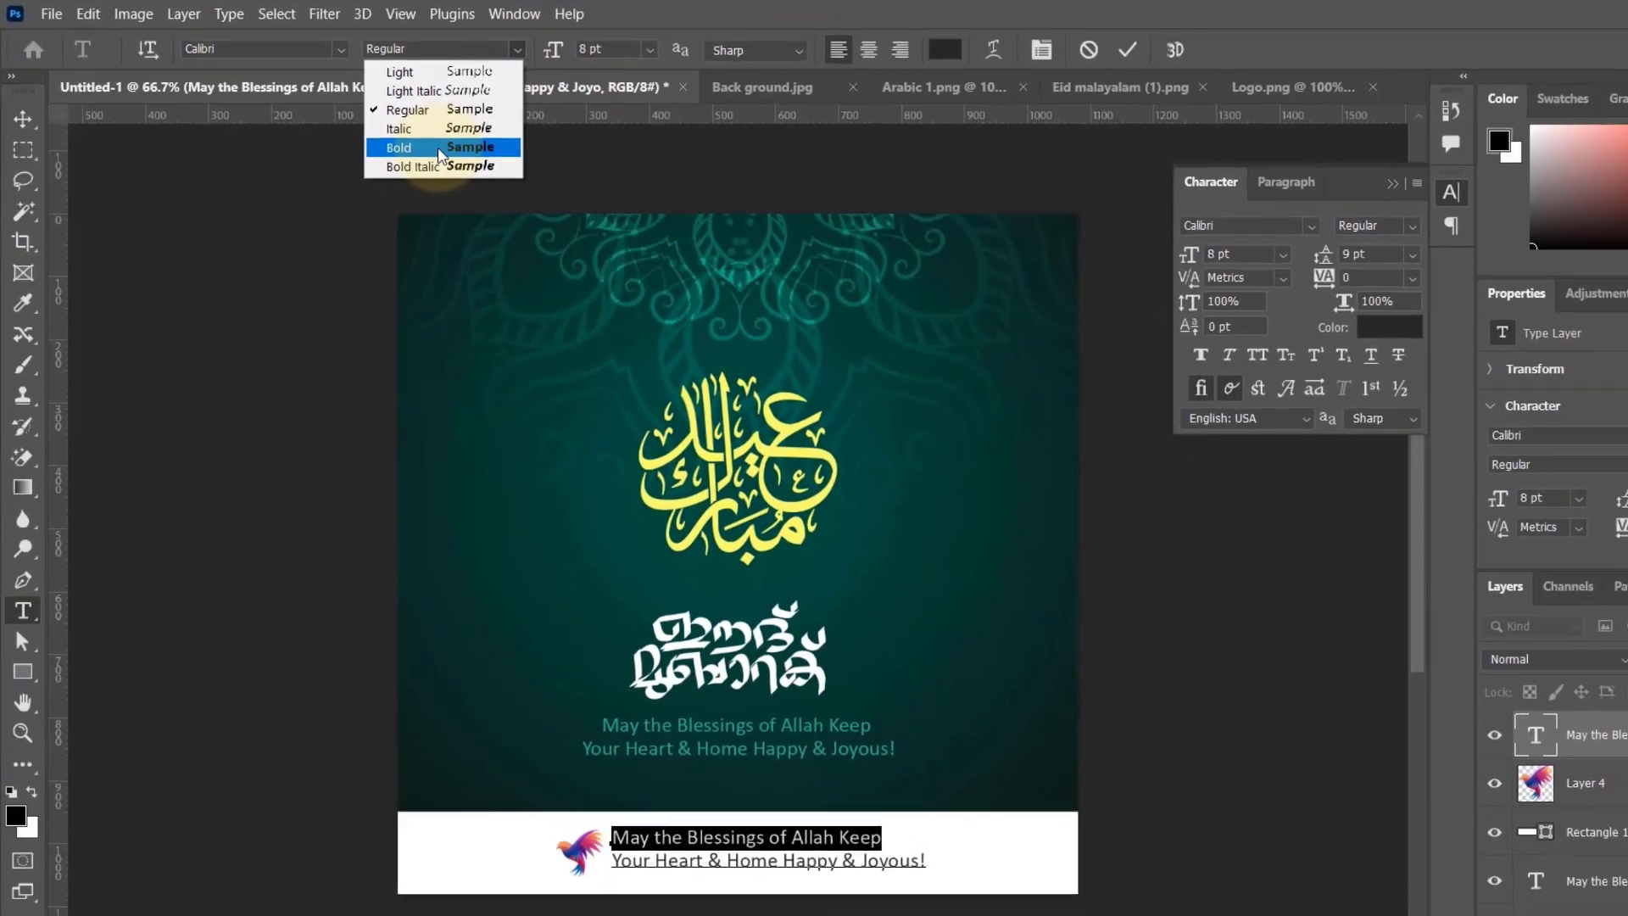
{"action": "left_click", "coordinate": [587, 197]}
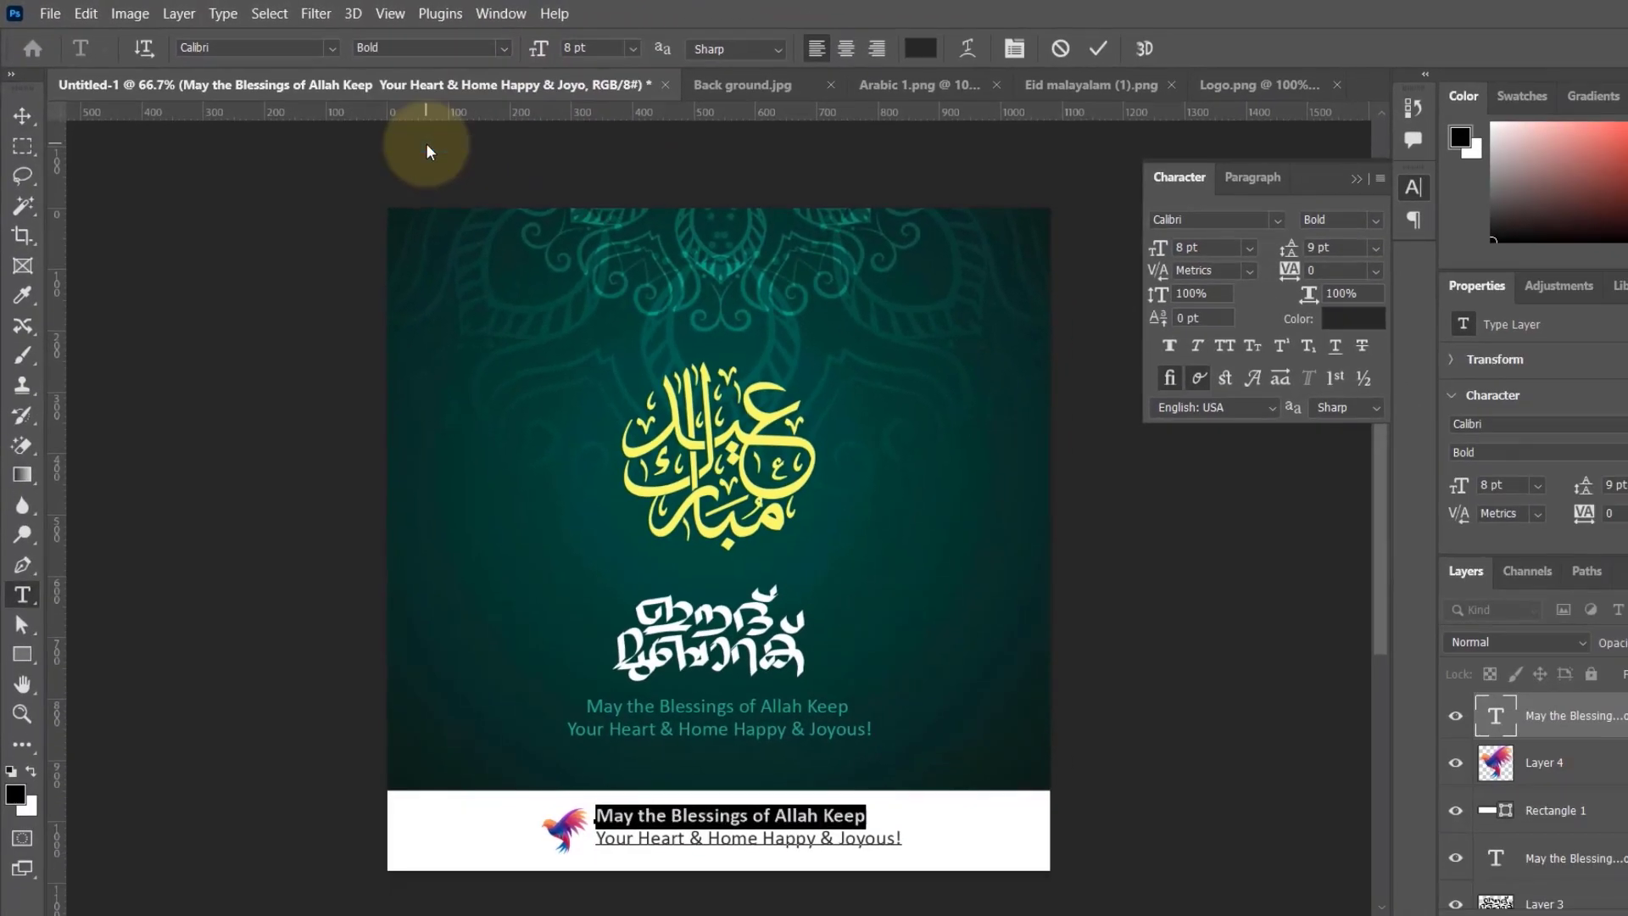
{"action": "left_click", "coordinate": [1097, 49]}
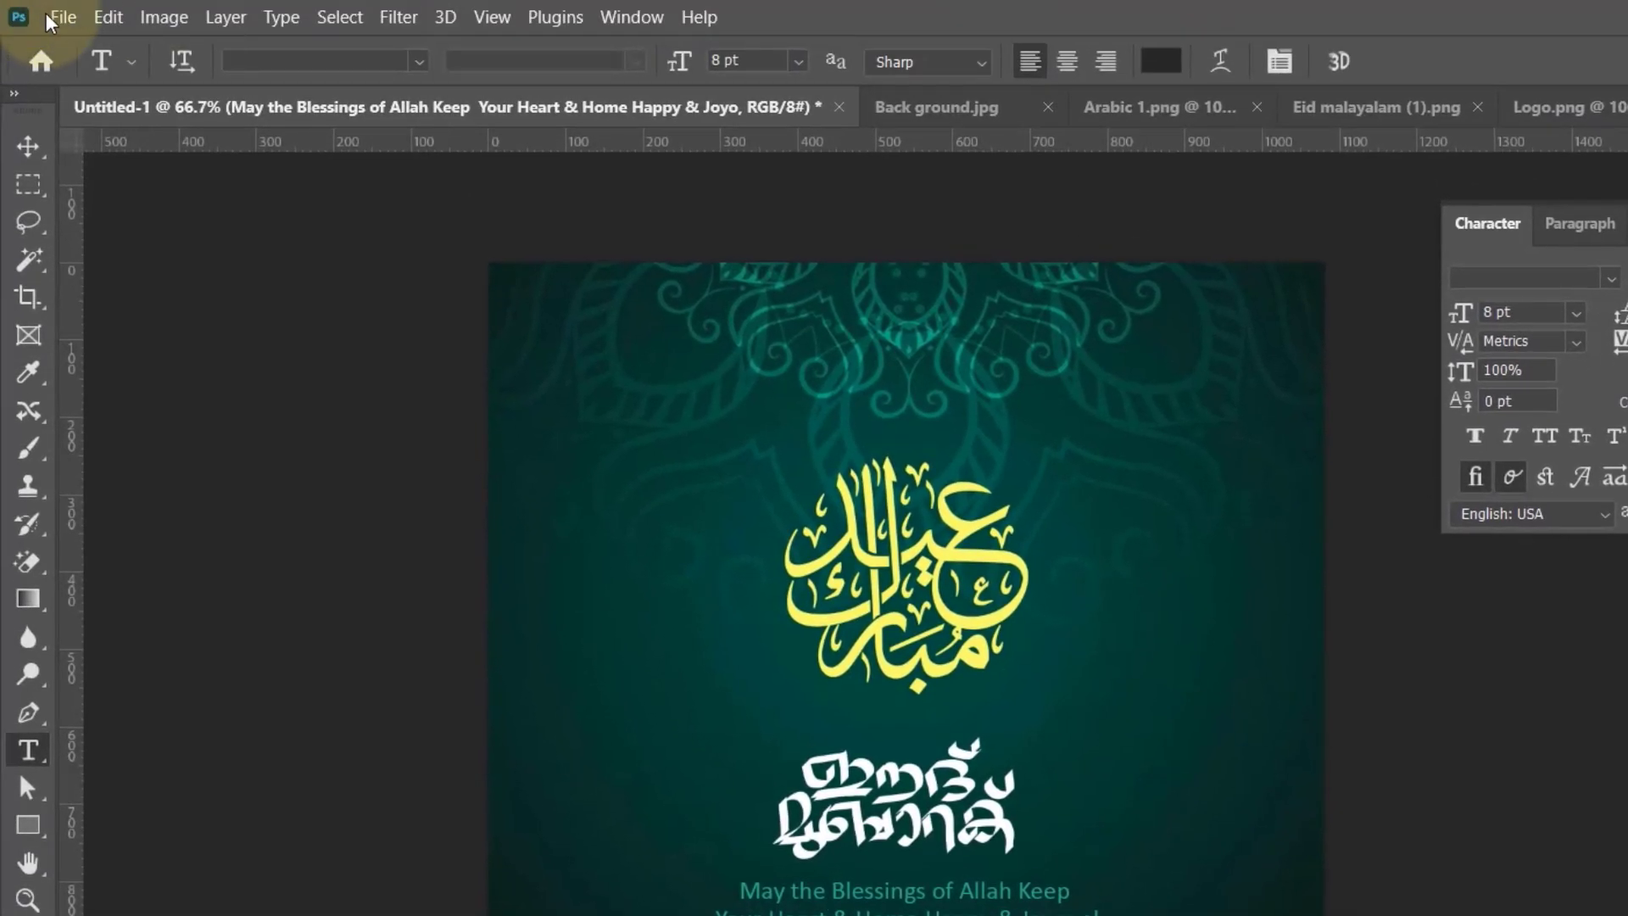
Step: Save the poster as Eid Poster in Photoshop PSD format in the Eid Mubarak Poster folder
{"action": "left_click", "coordinate": [52, 17]}
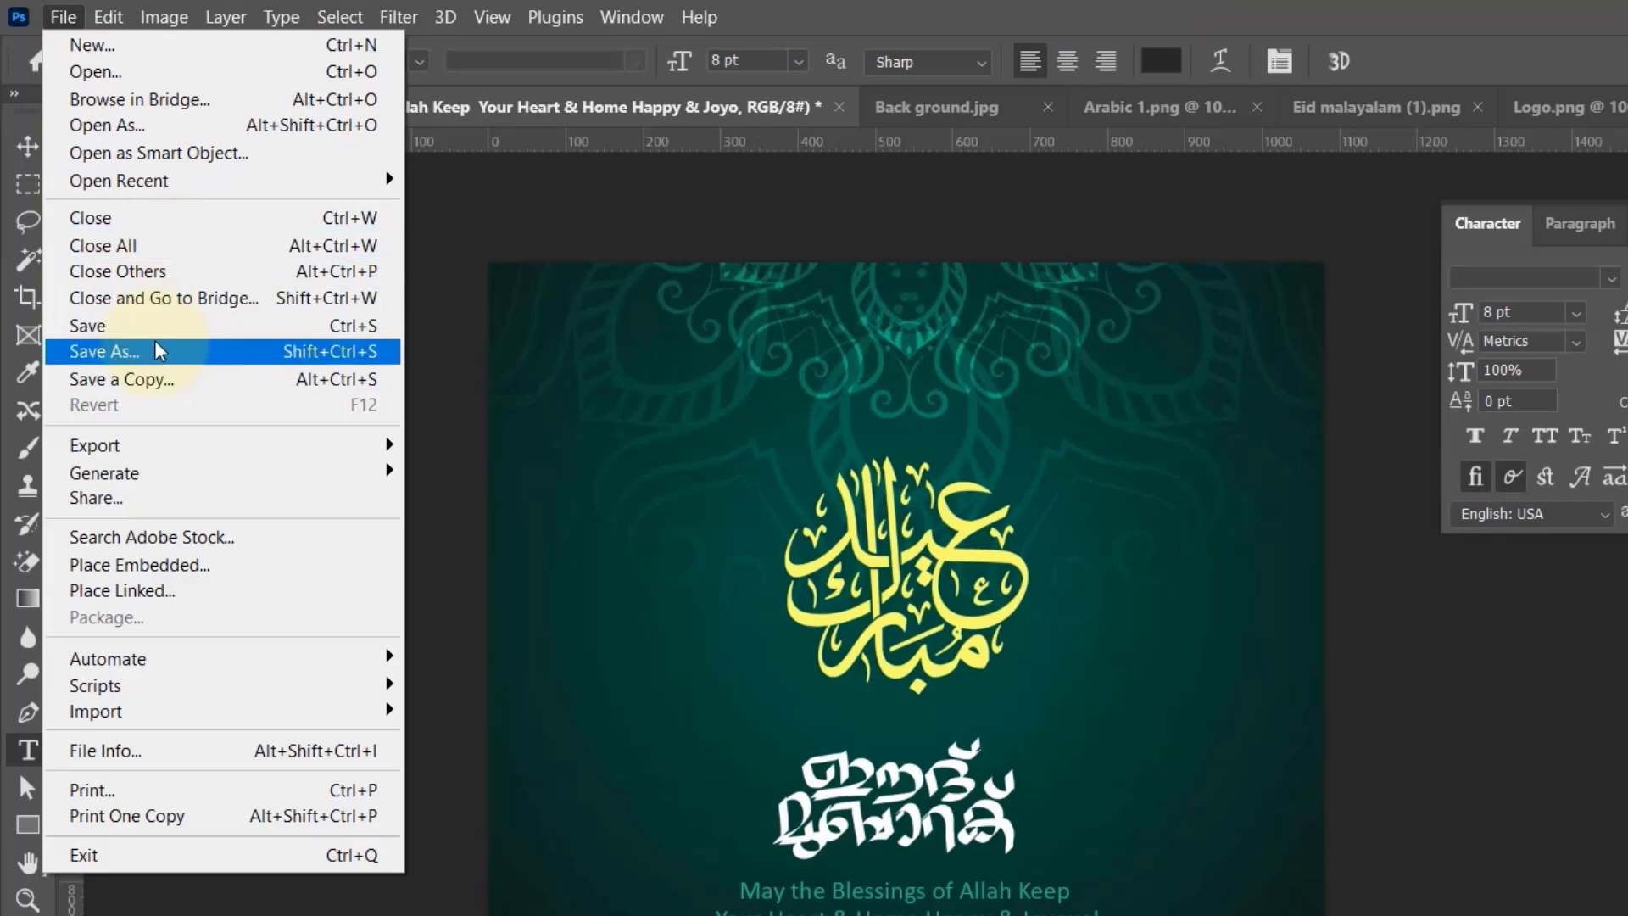
{"action": "left_click", "coordinate": [161, 329]}
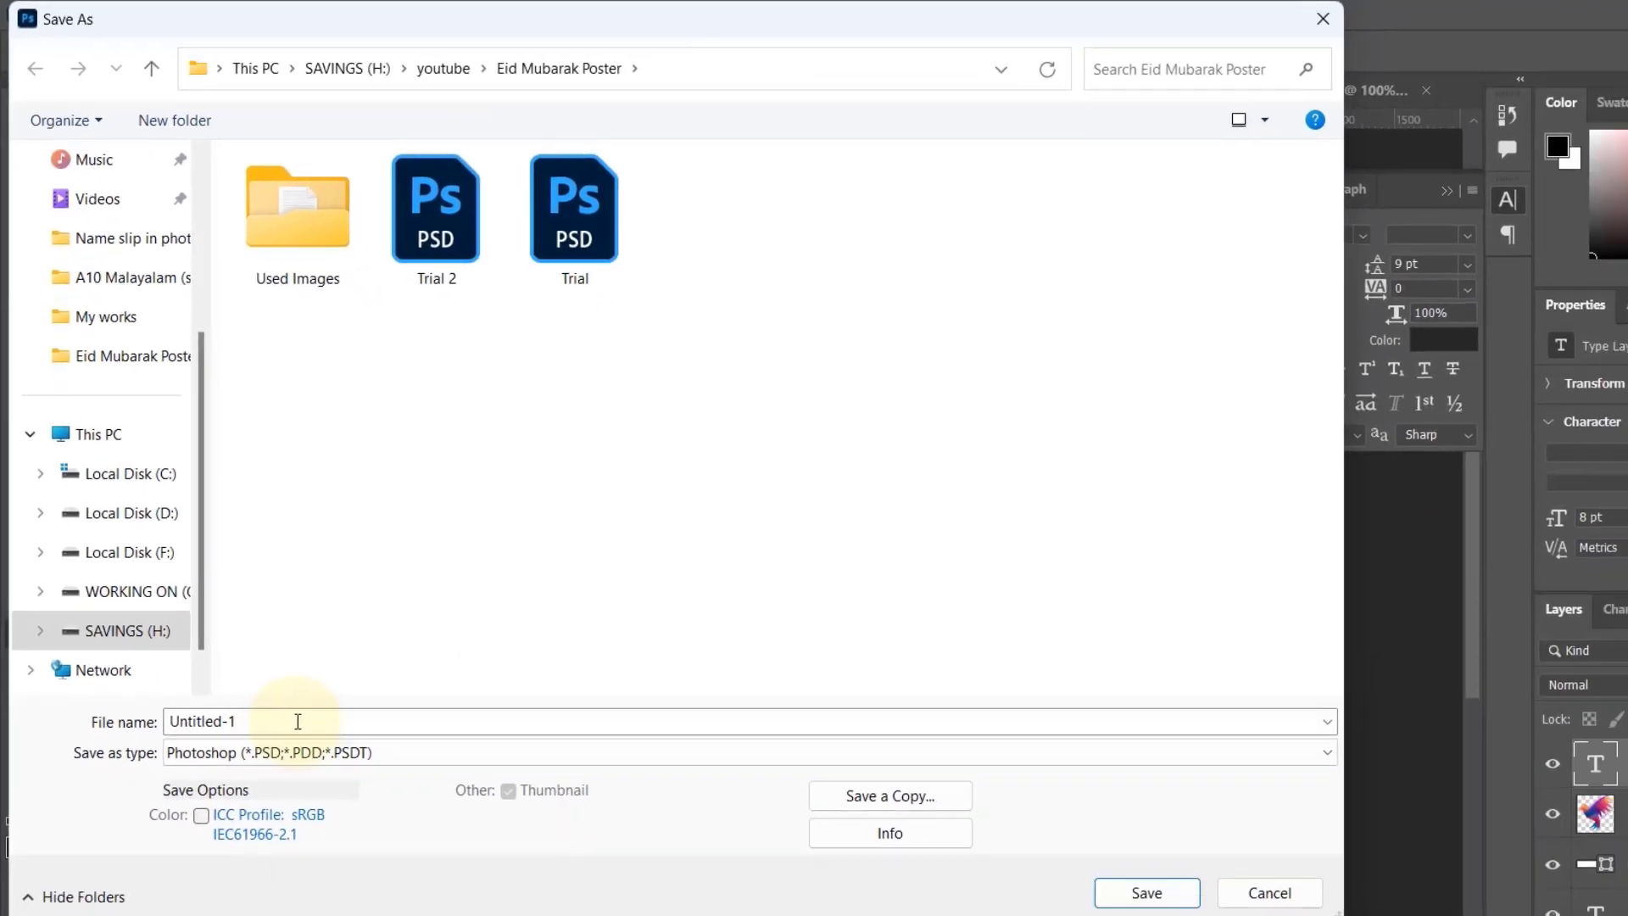
{"action": "double_click", "coordinate": [298, 720]}
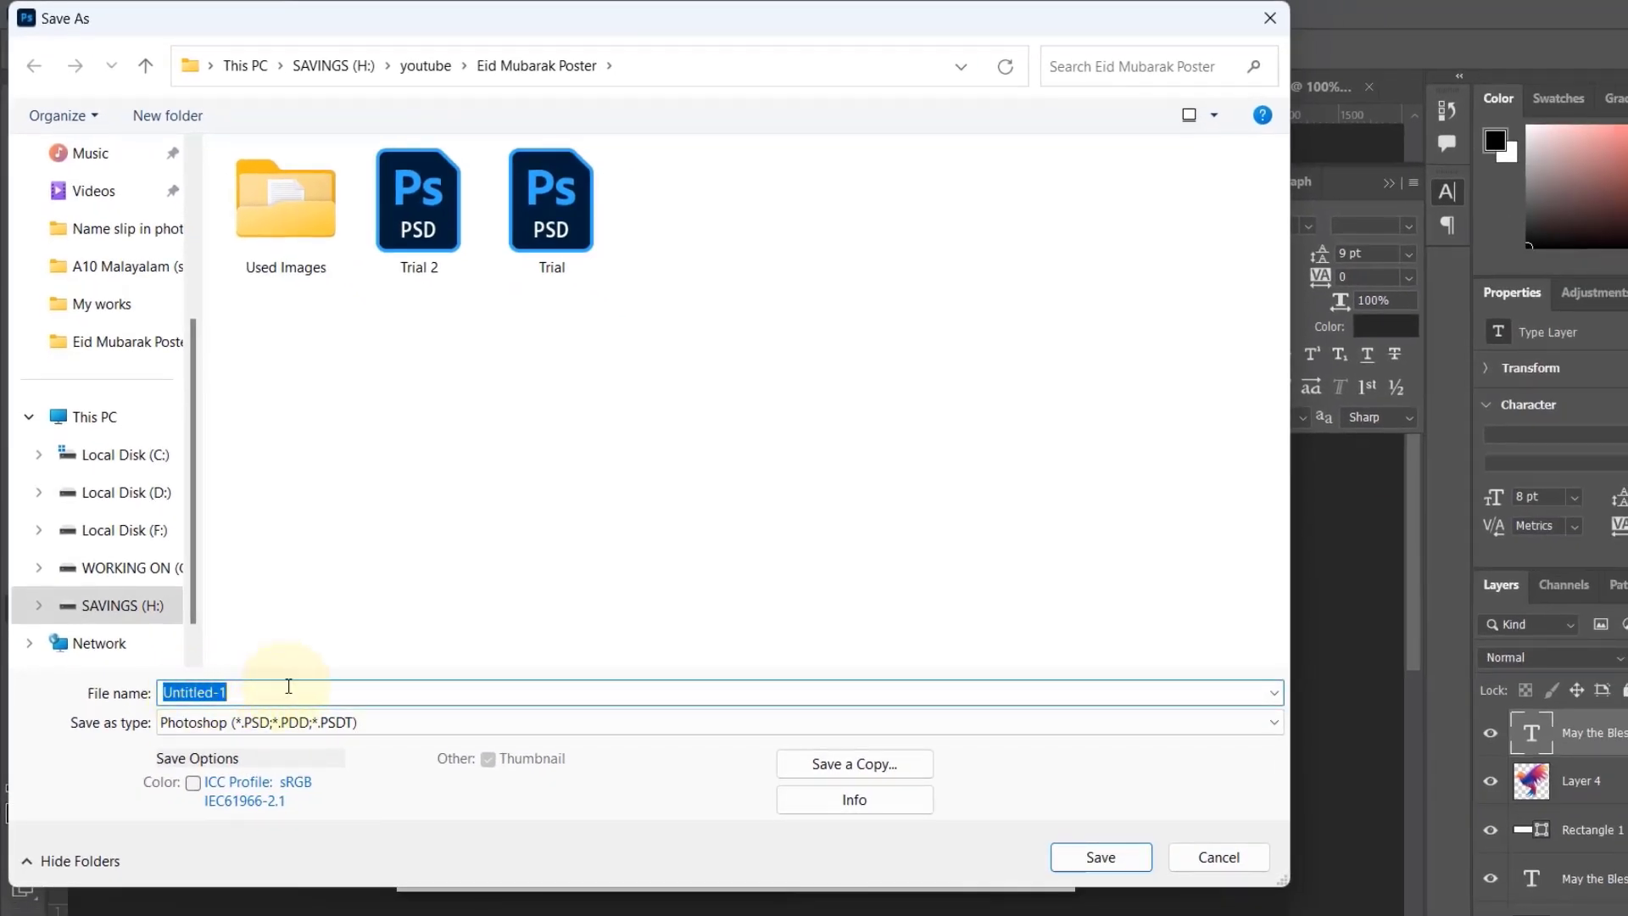
{"action": "type", "text": "Eid "}
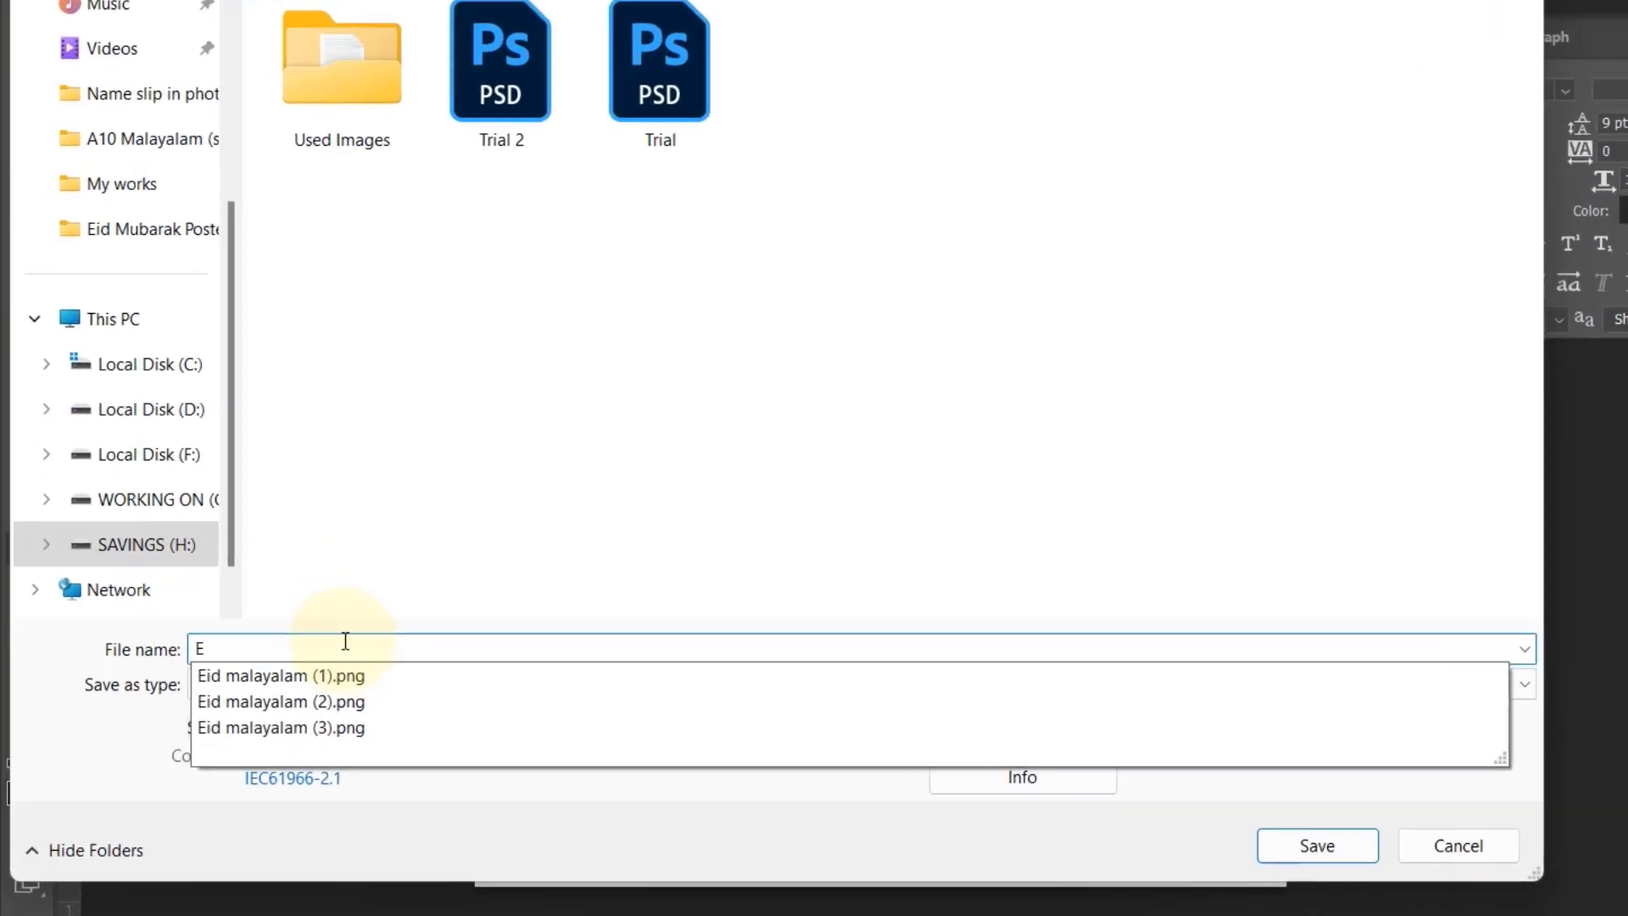
{"action": "type", "text": "Poster"}
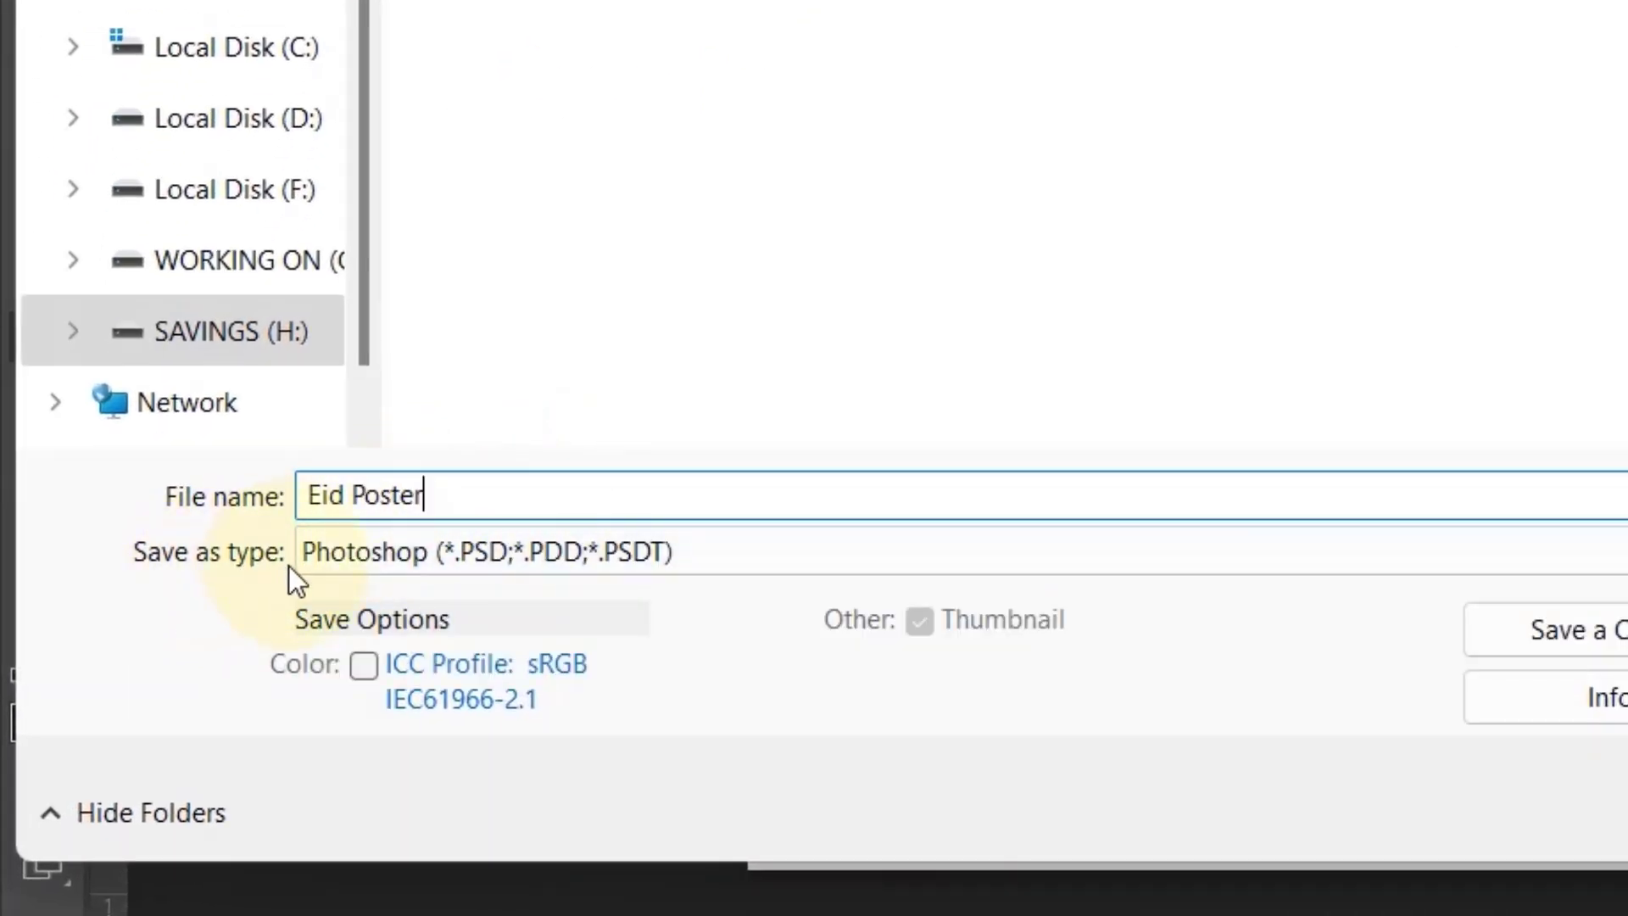
{"action": "left_click", "coordinate": [355, 548]}
{"action": "left_click", "coordinate": [354, 548]}
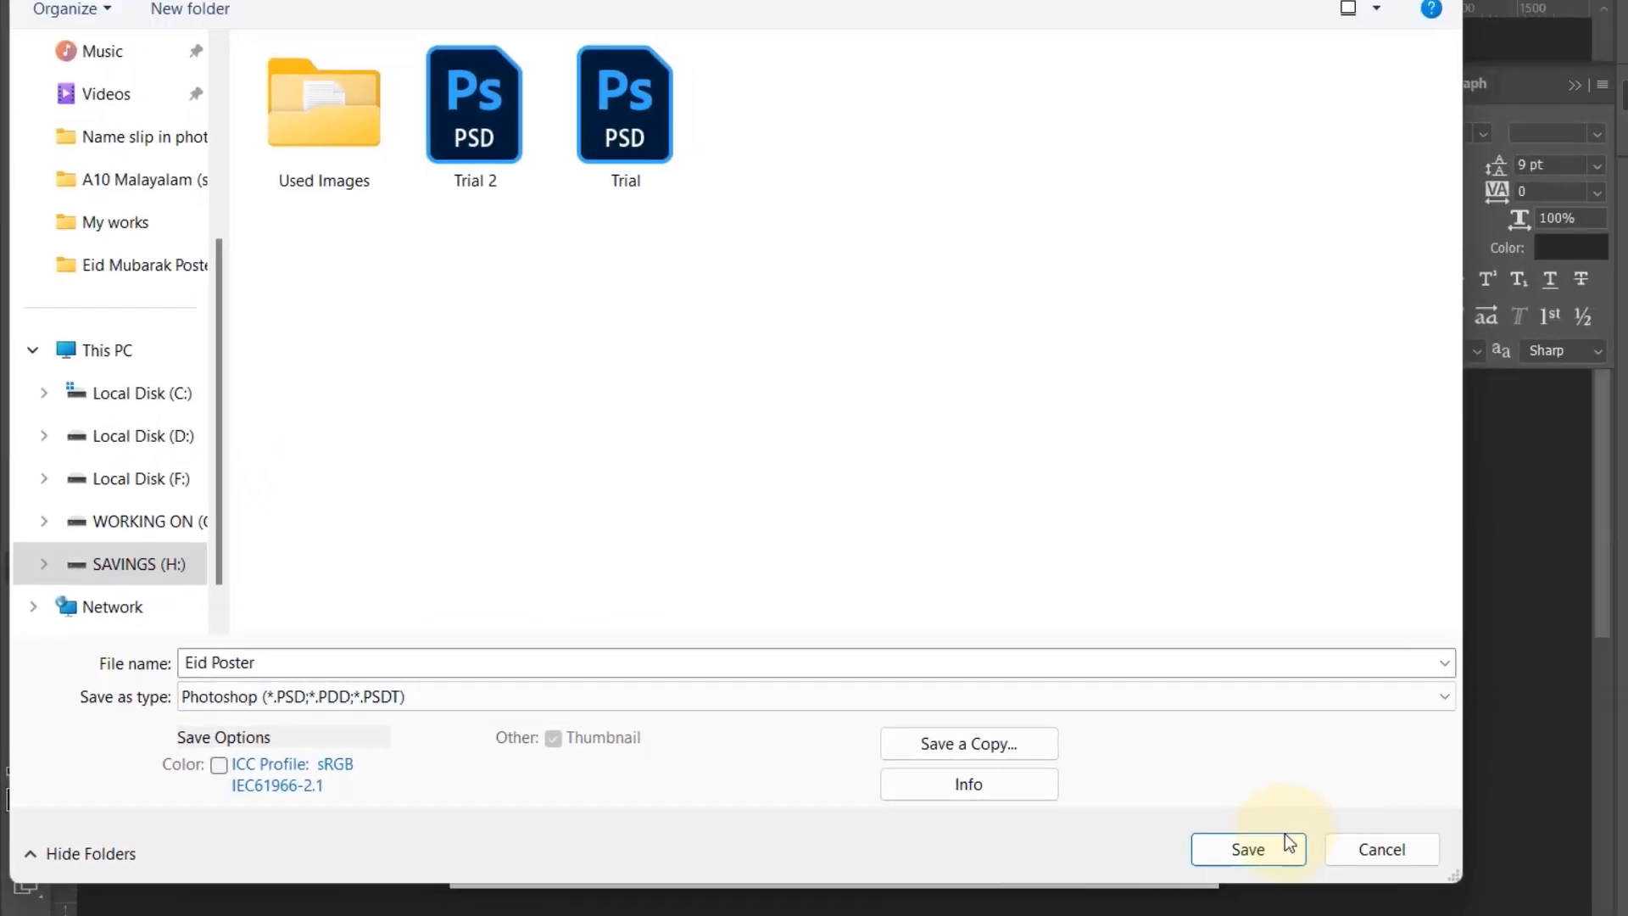
{"action": "left_click", "coordinate": [1287, 844]}
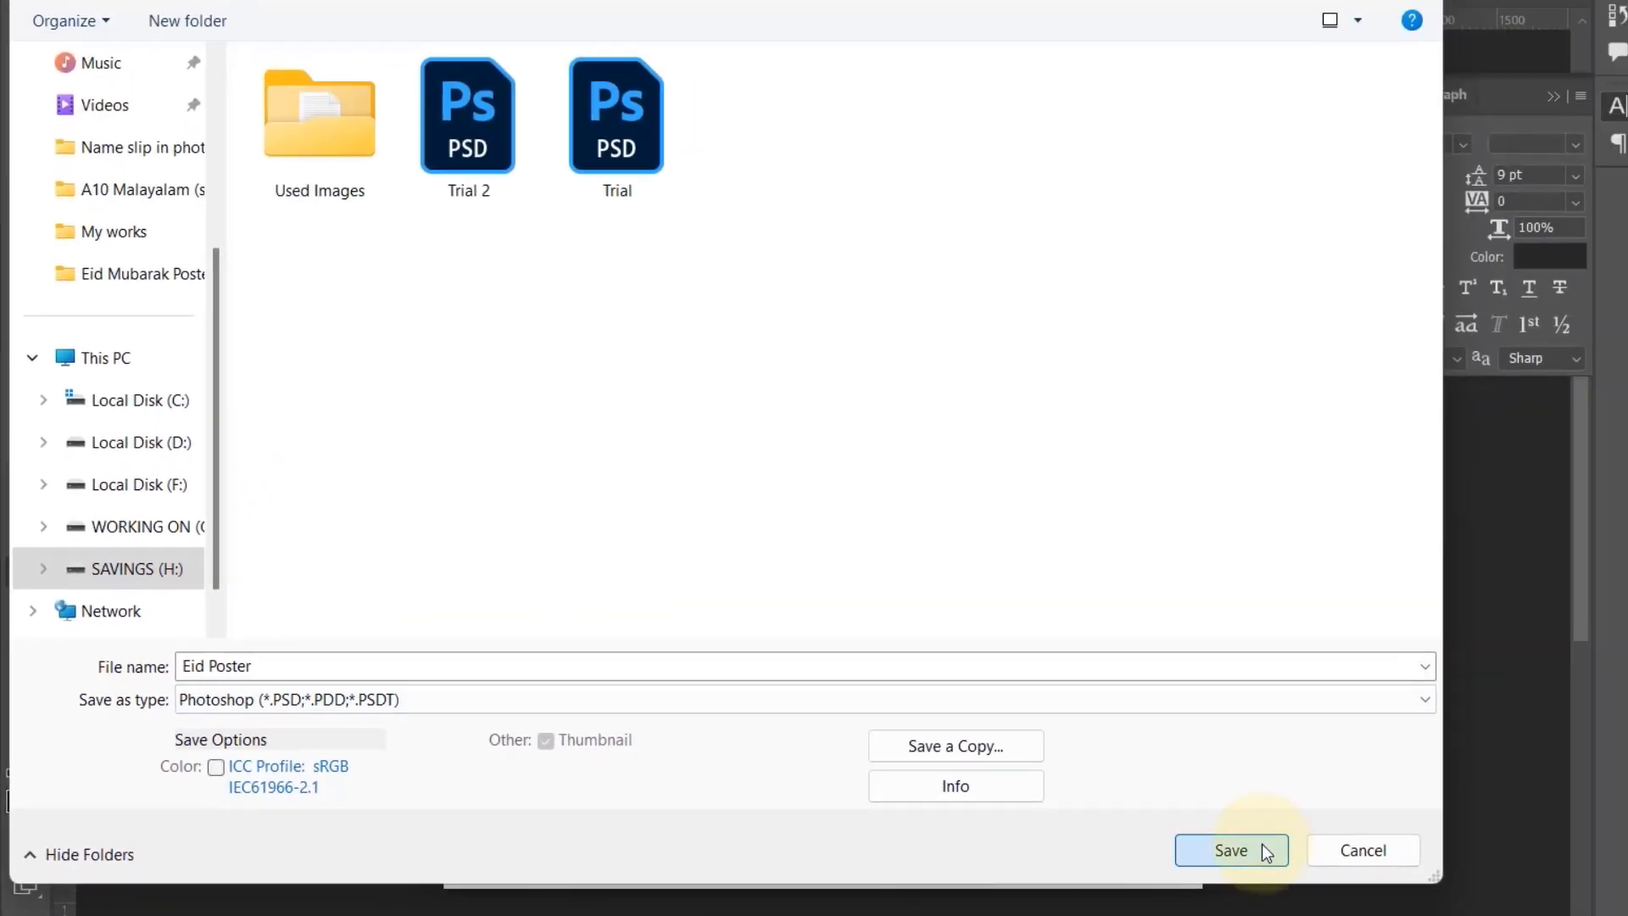
{"action": "left_click", "coordinate": [1306, 188]}
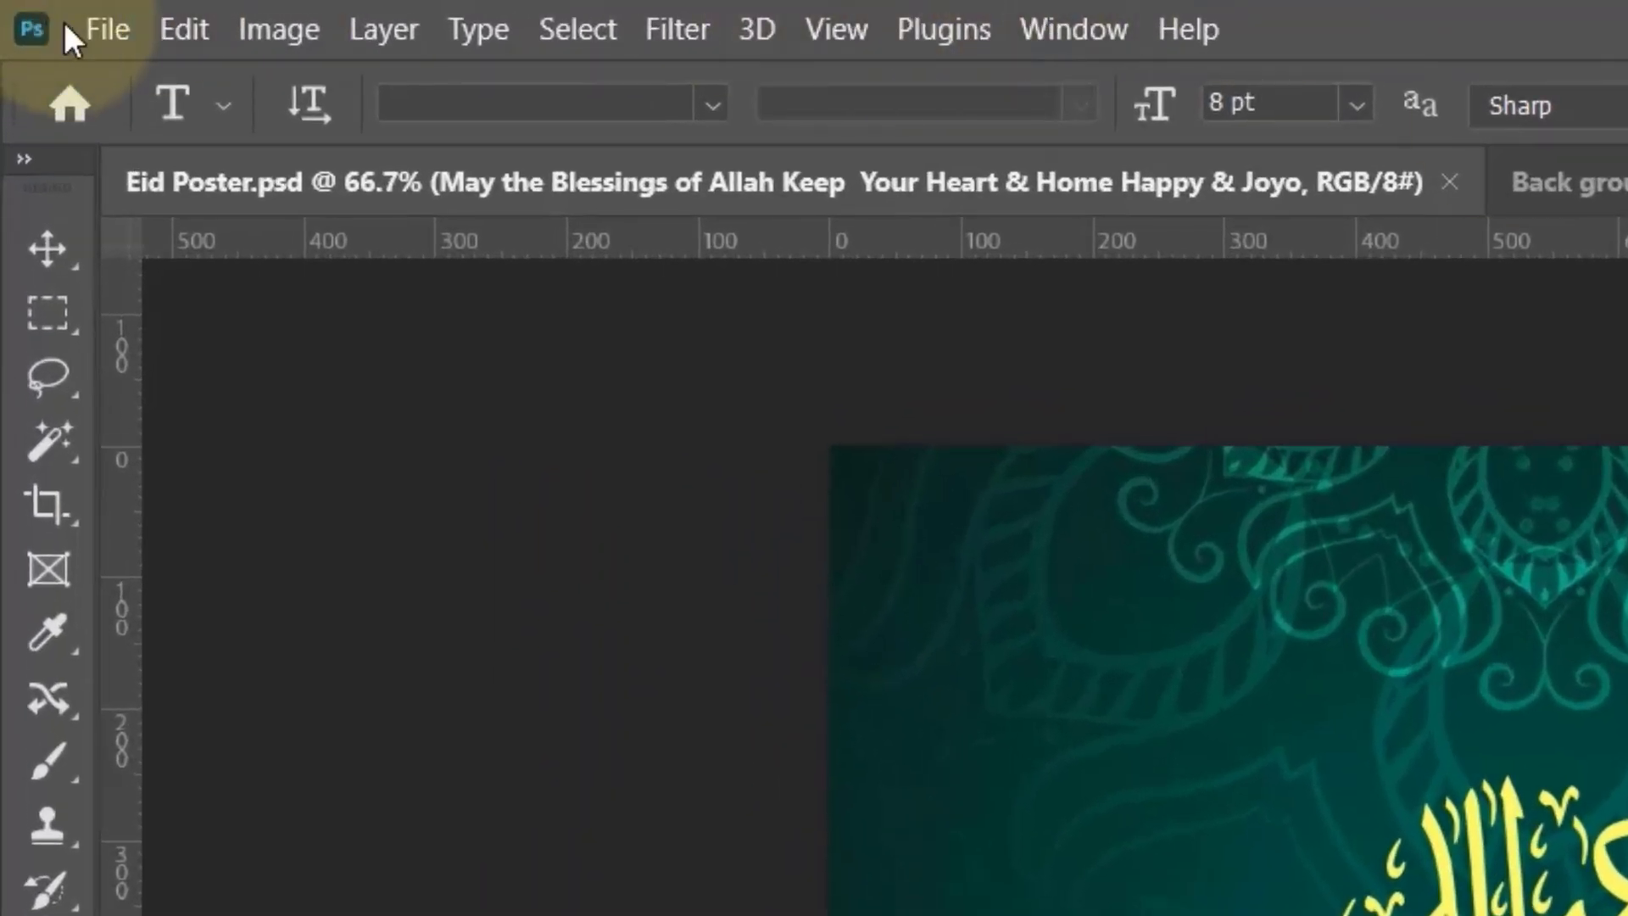
Step: Save a copy of the poster in JPEG format, removing "copy" from the name so it reads Eid Poster
{"action": "left_click", "coordinate": [94, 26]}
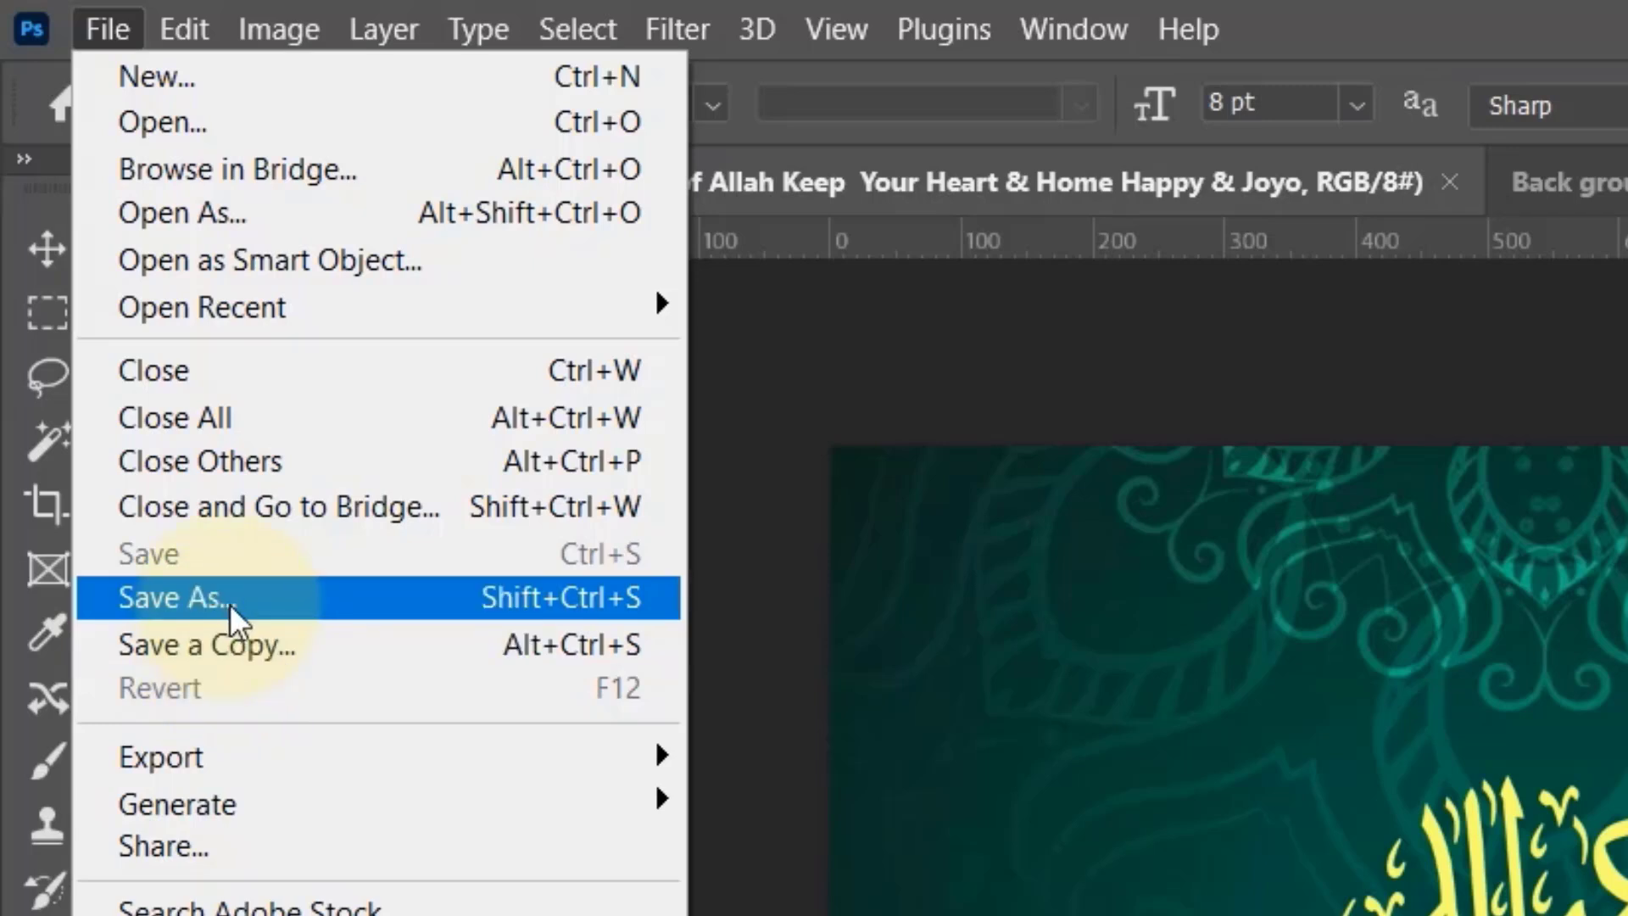
{"action": "left_click", "coordinate": [206, 644]}
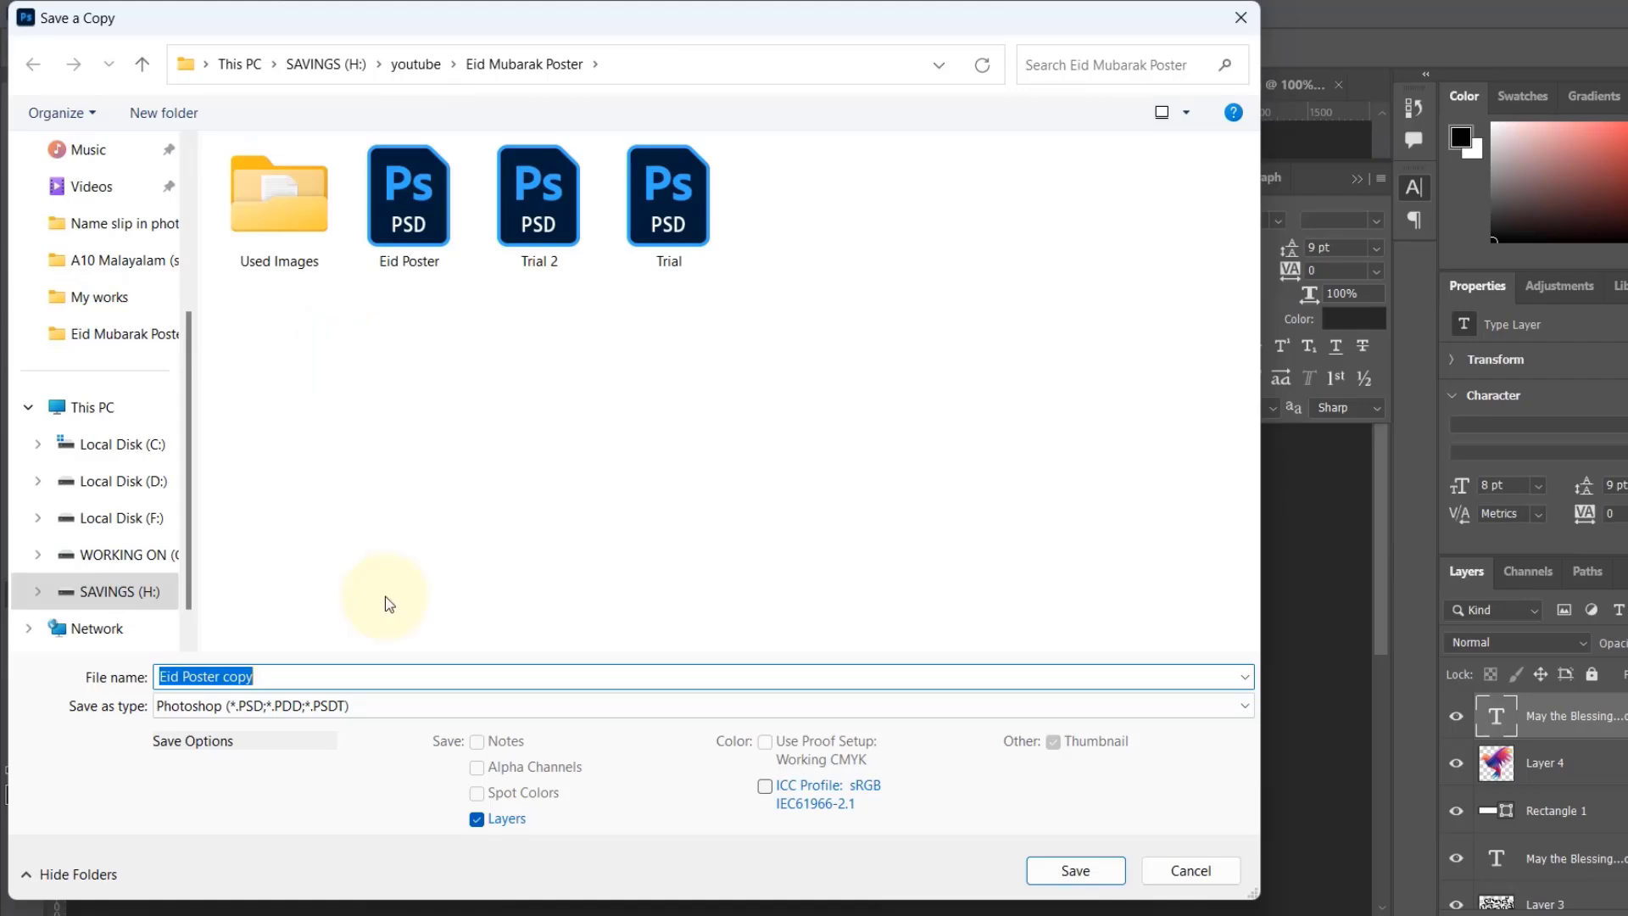
{"action": "left_click", "coordinate": [292, 676]}
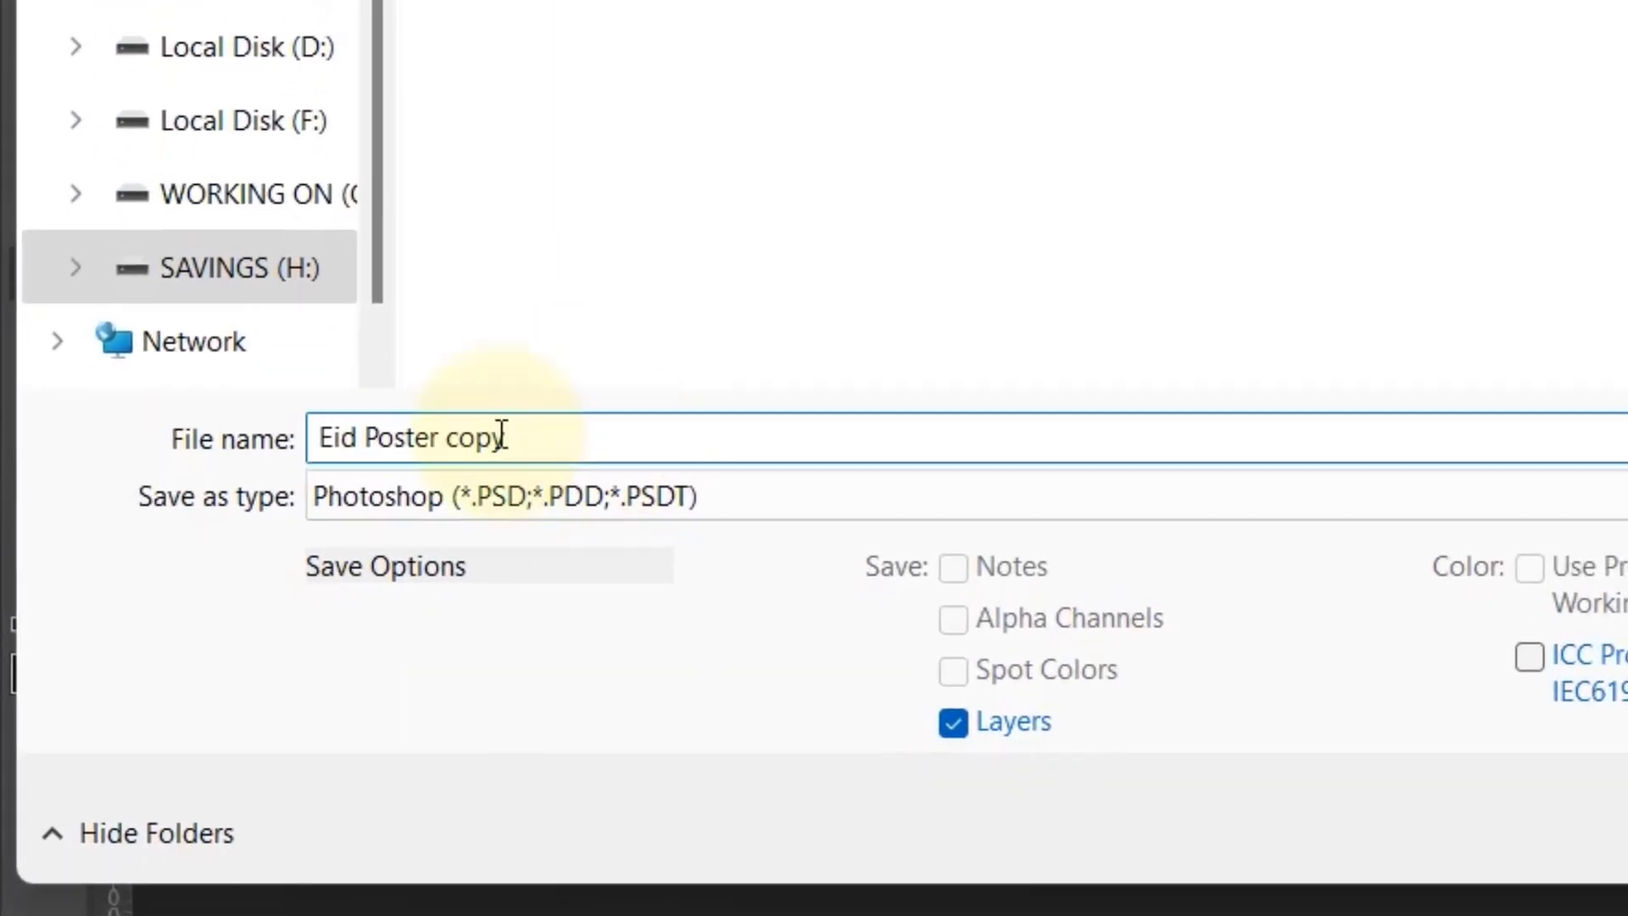
{"action": "left_click_drag", "start_coordinate": [501, 435], "coordinate": [453, 424]}
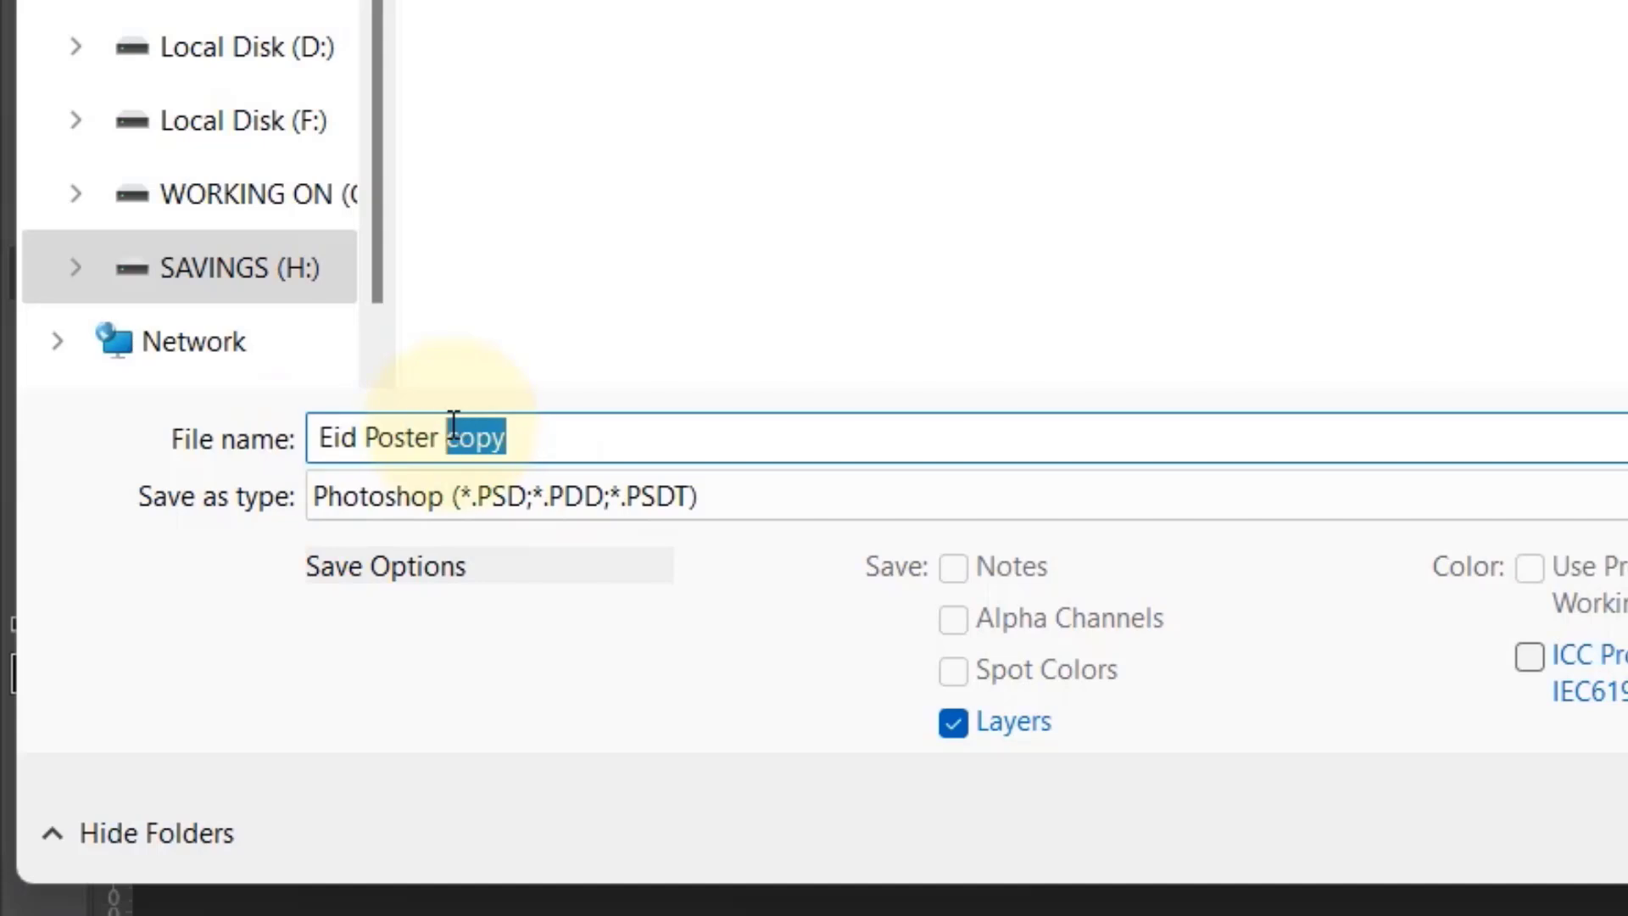
{"action": "key", "text": "BackSpace"}
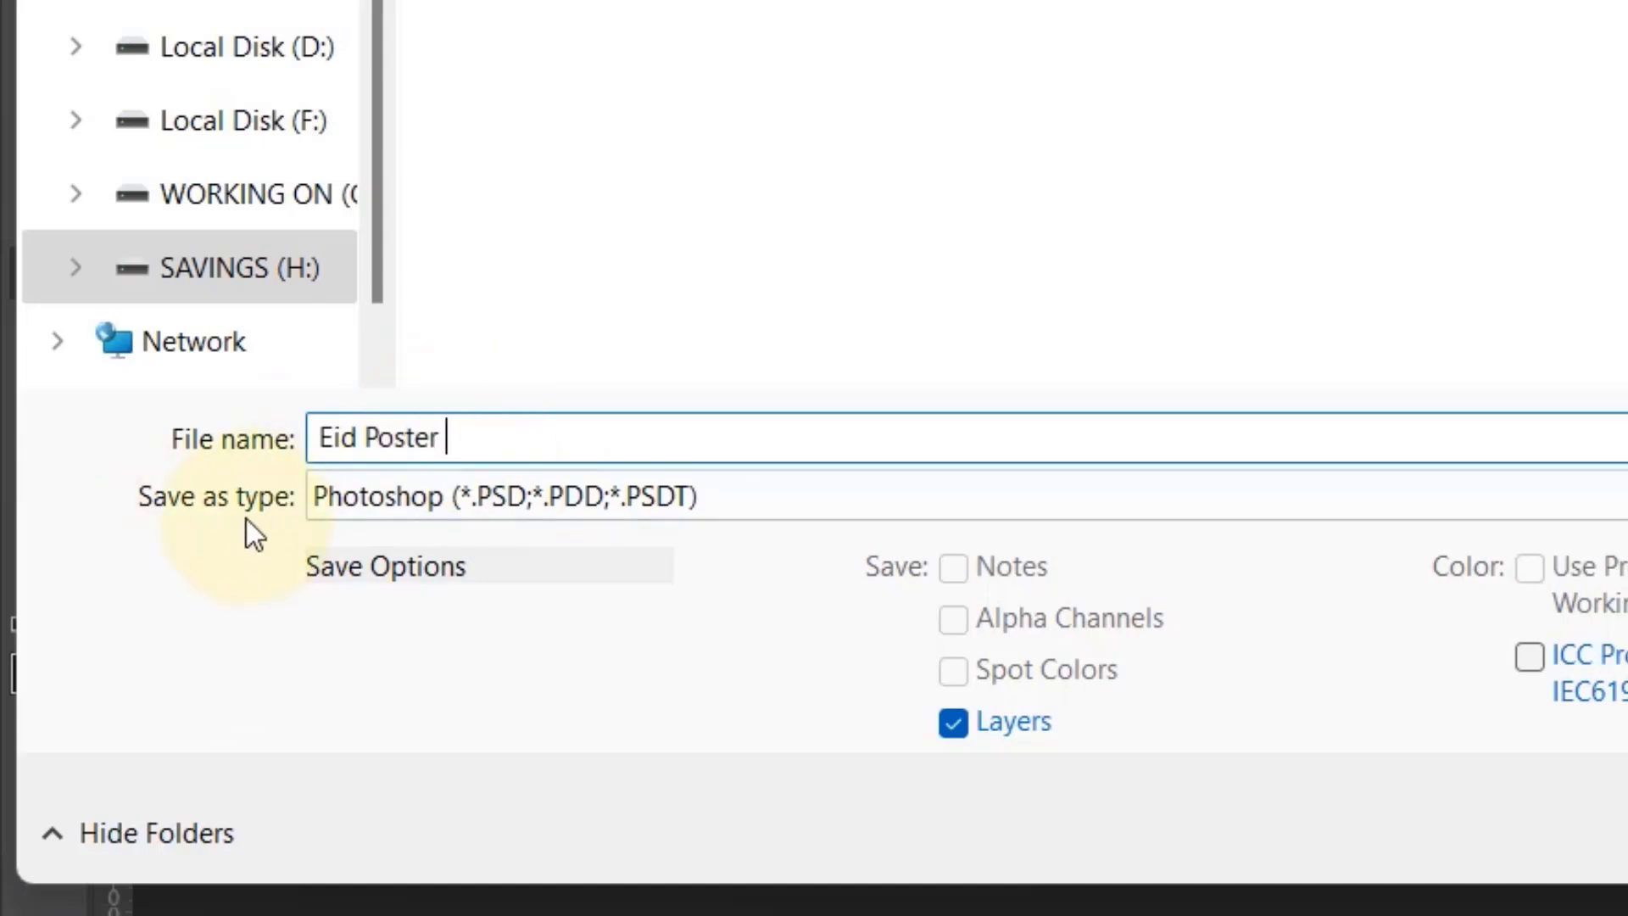
{"action": "left_click", "coordinate": [325, 513]}
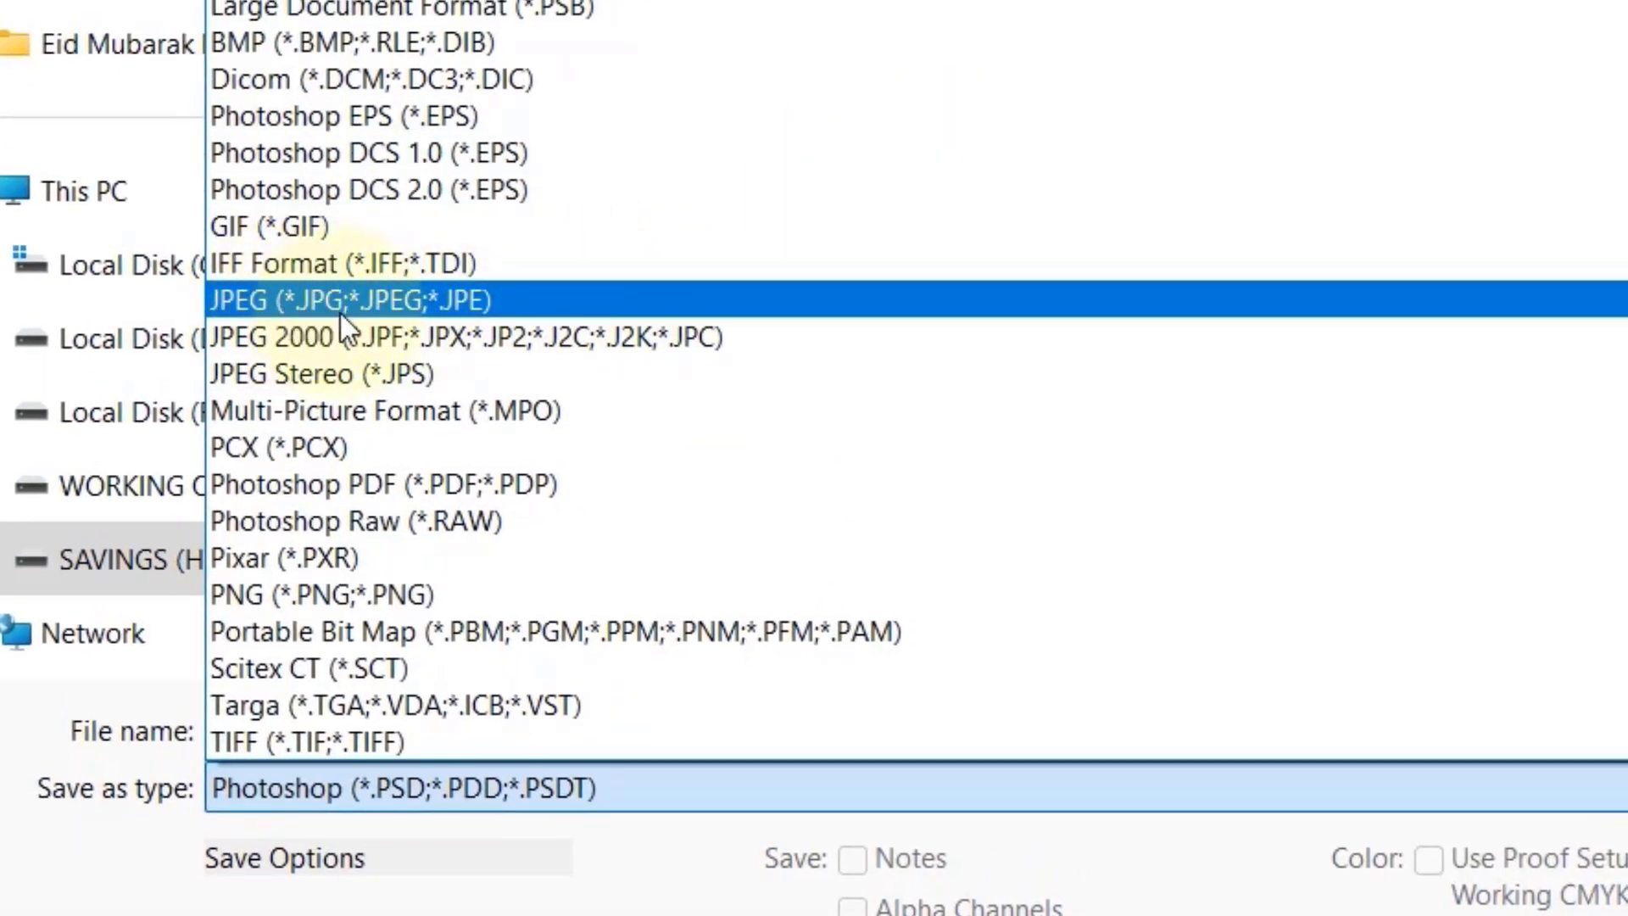
{"action": "left_click", "coordinate": [373, 314]}
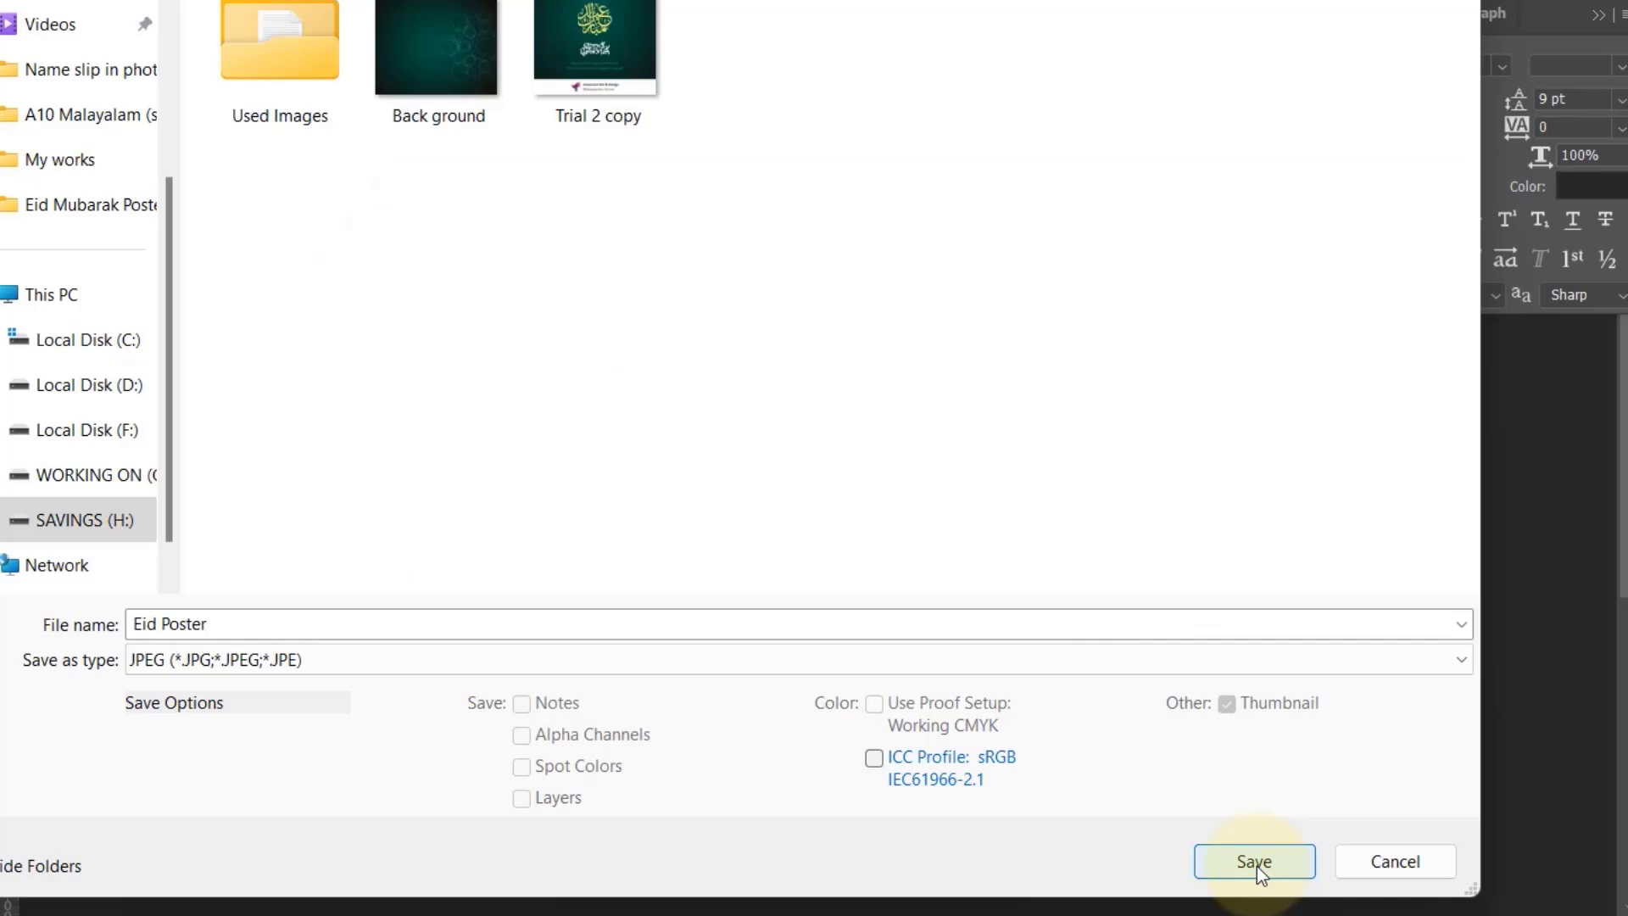
{"action": "left_click", "coordinate": [1253, 862]}
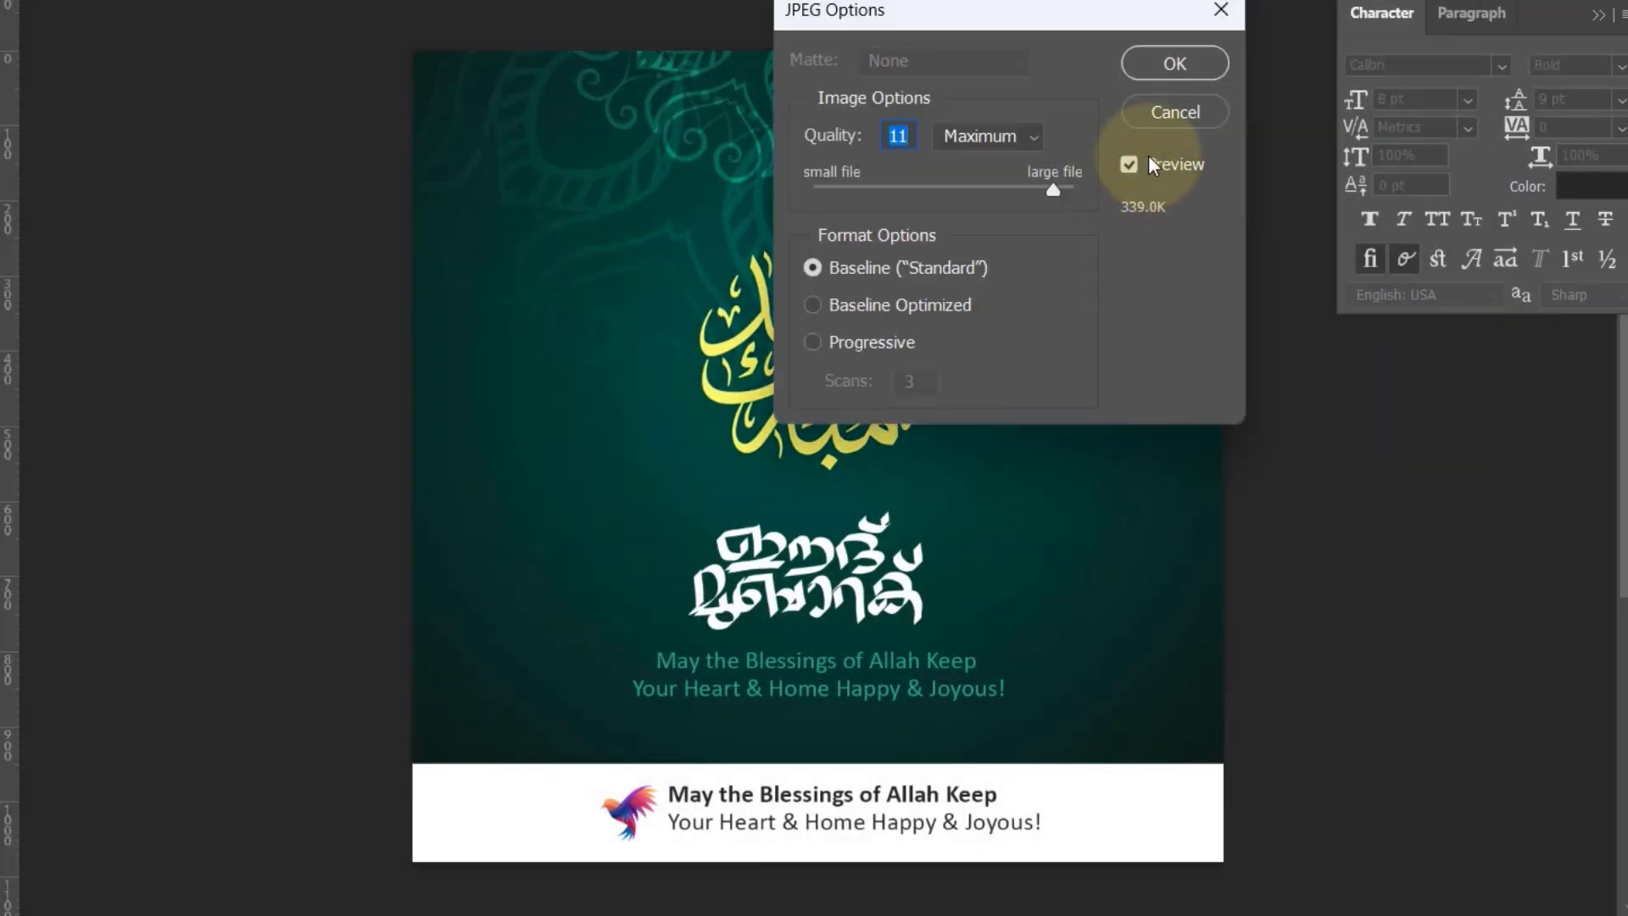
Step: Set the JPEG quality to 12 (Maximum) with the Baseline ("Standard") format and finish the export
{"action": "left_click_drag", "start_coordinate": [1055, 191], "coordinate": [979, 196]}
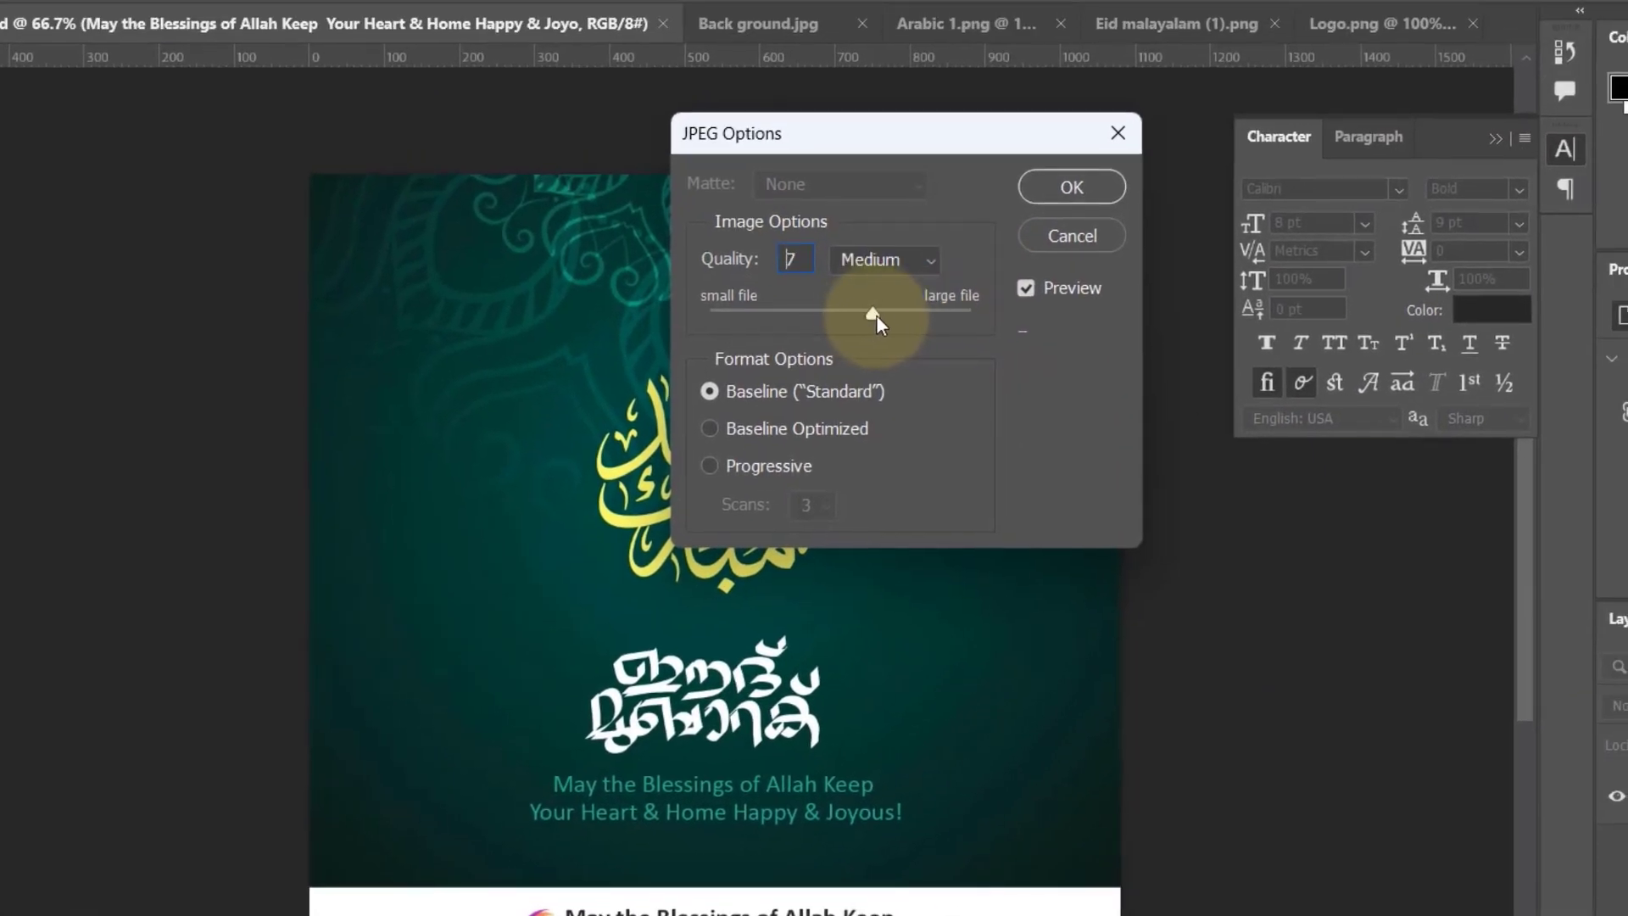
{"action": "left_click_drag", "start_coordinate": [876, 316], "coordinate": [990, 317]}
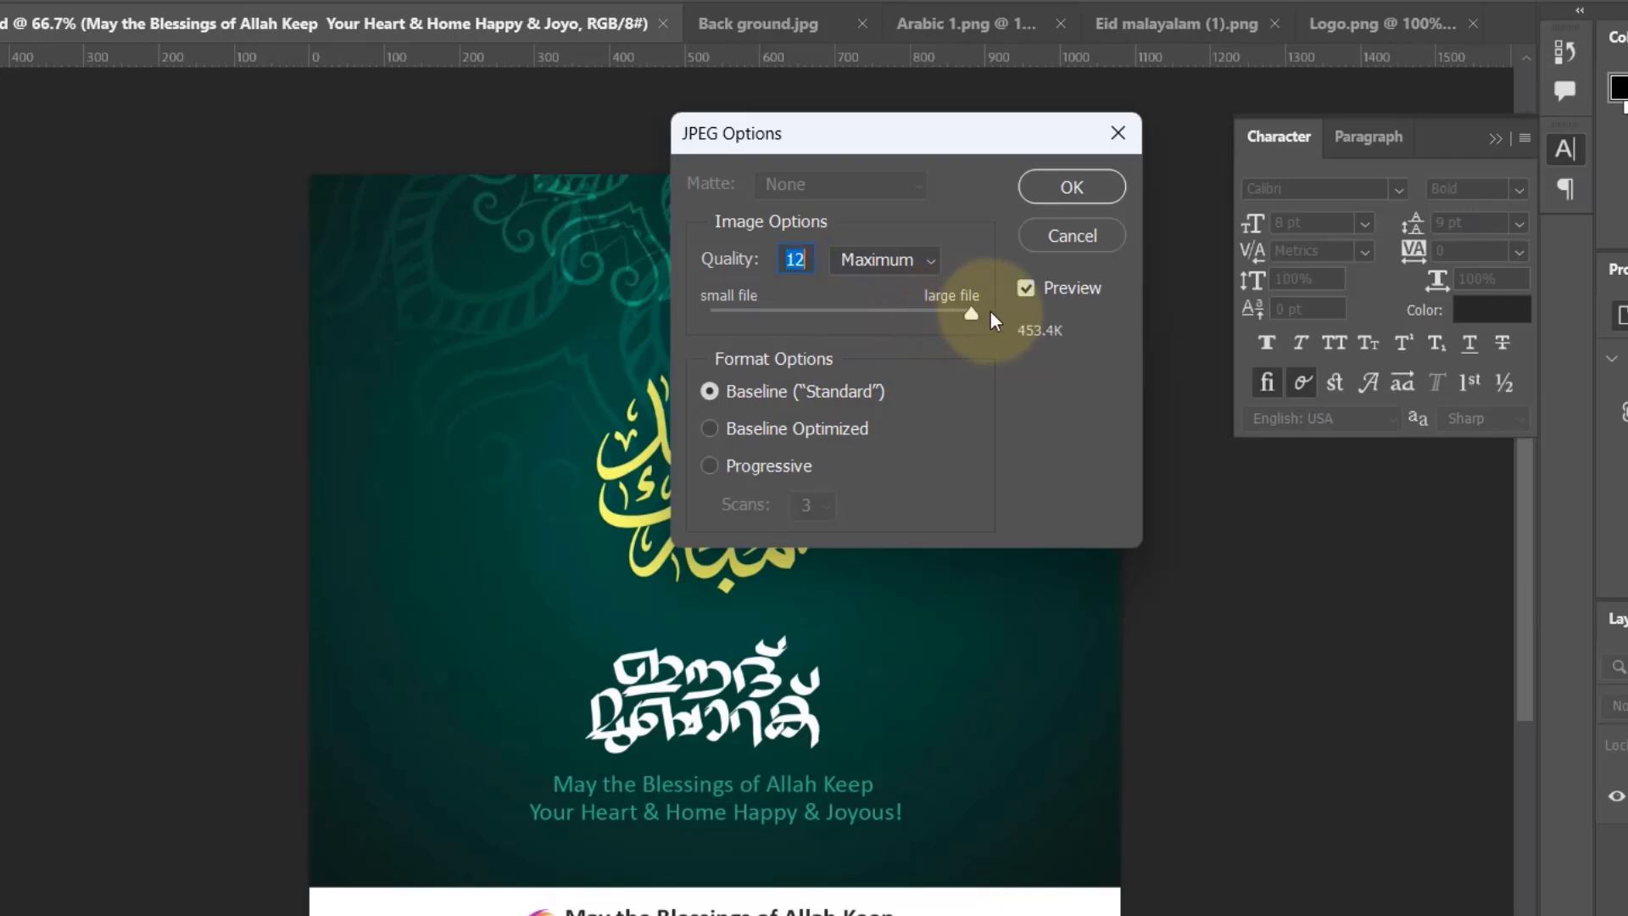
{"action": "left_click", "coordinate": [1066, 195]}
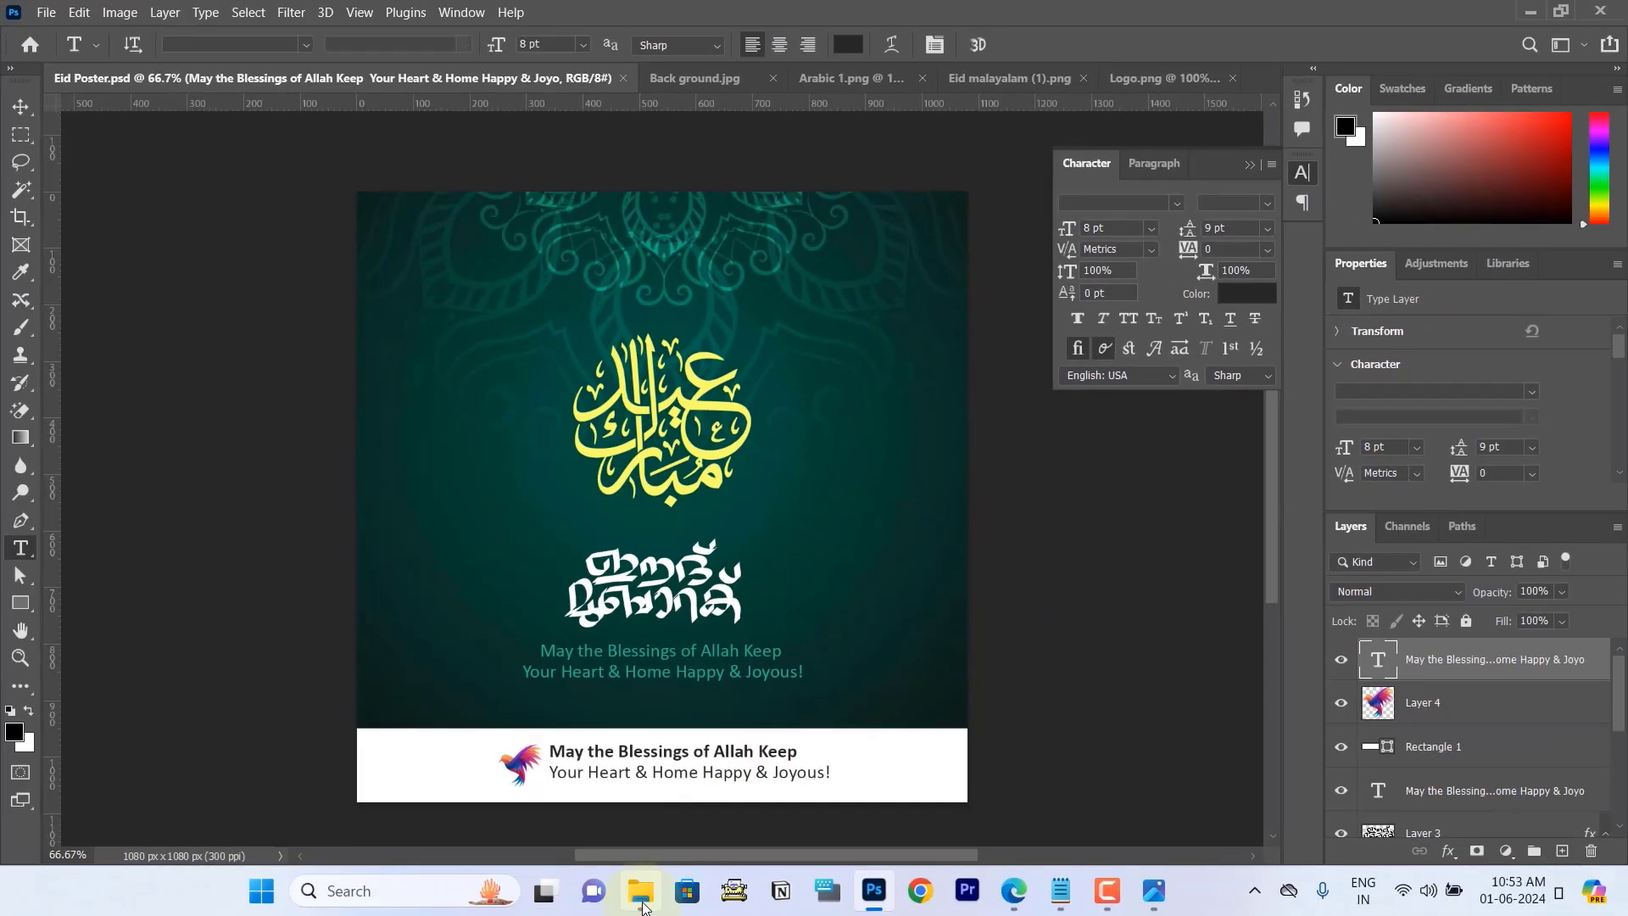
Step: Switch to File Explorer, open the exported Eid Poster JPEG from the Eid Mubarak Poster folder and examine its lettering and footer up close
{"action": "left_click", "coordinate": [642, 899]}
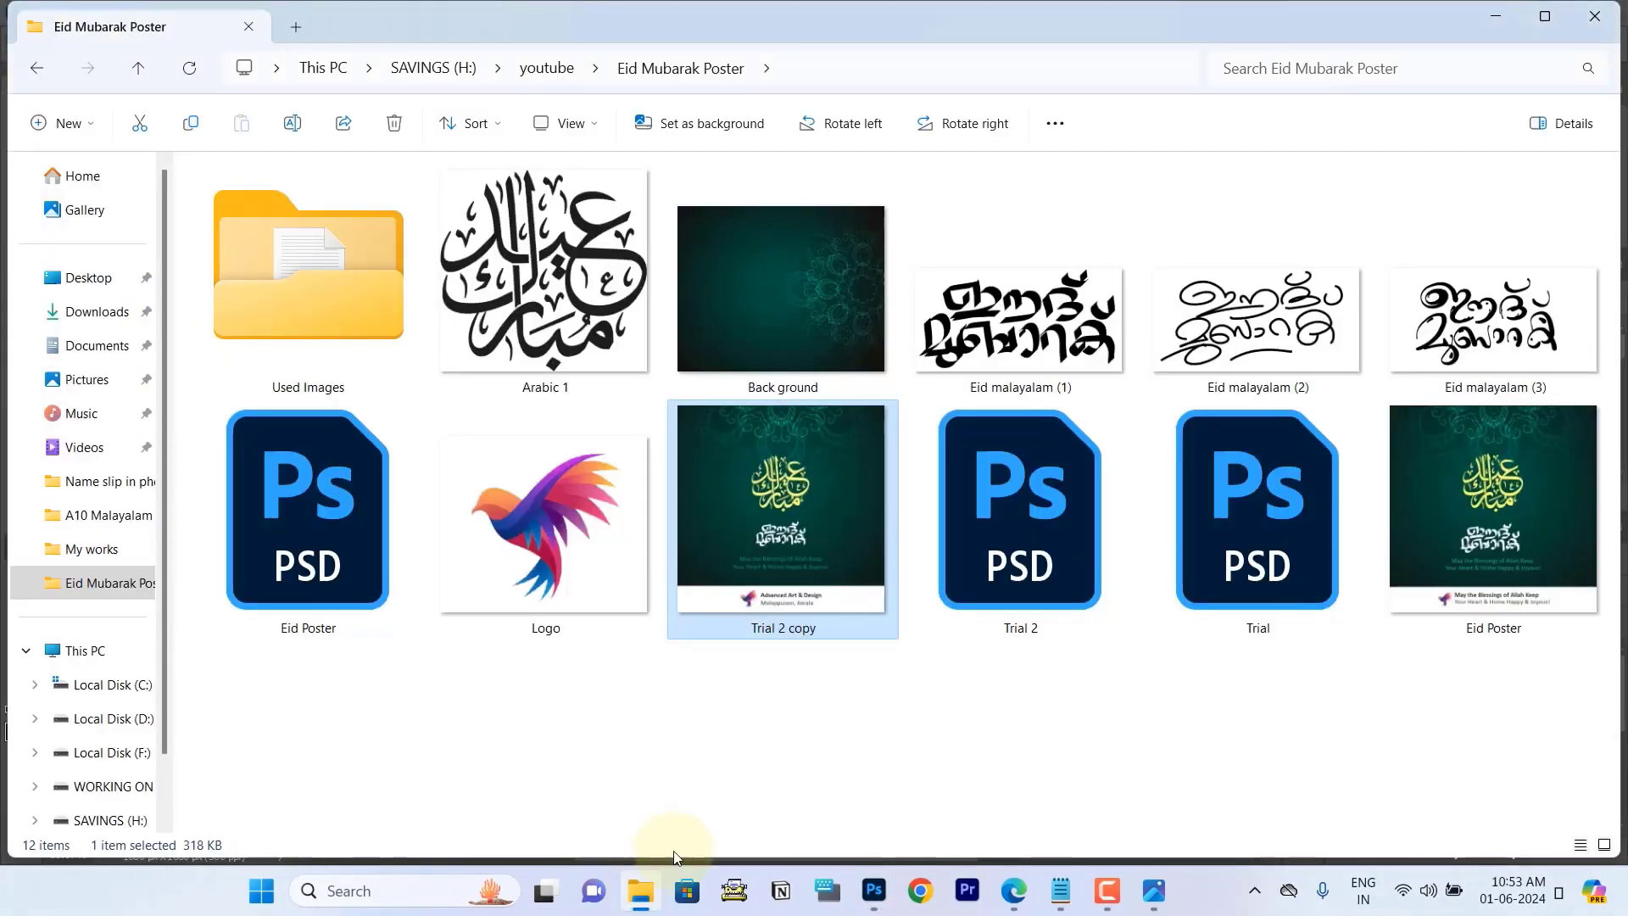
{"action": "left_click", "coordinate": [843, 693]}
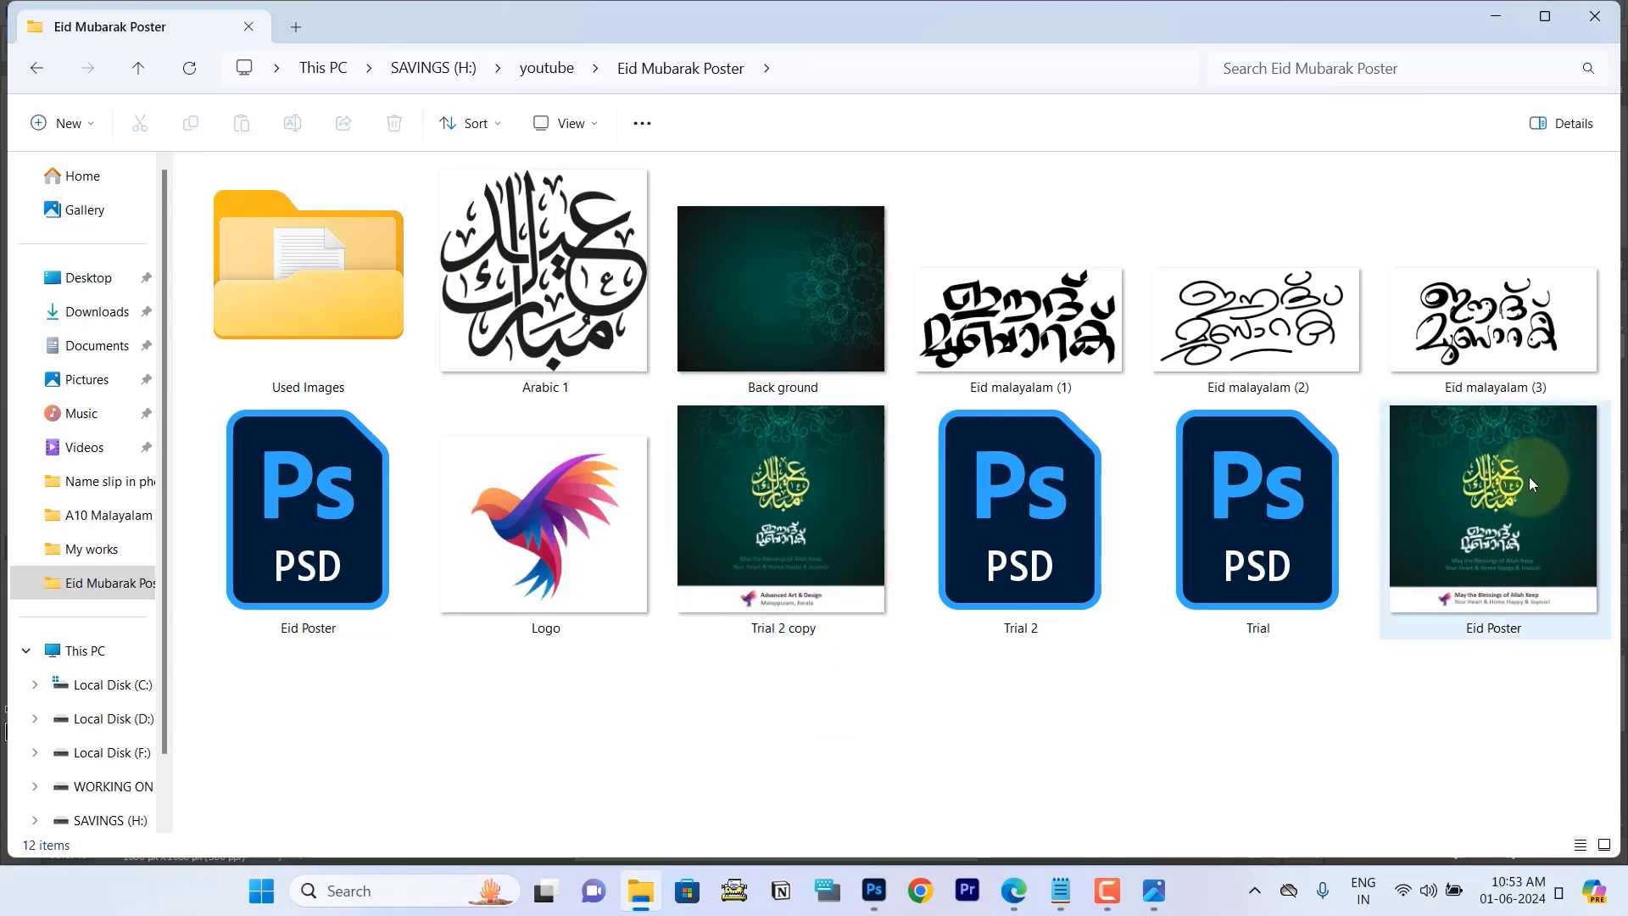
{"action": "double_click", "coordinate": [1480, 484]}
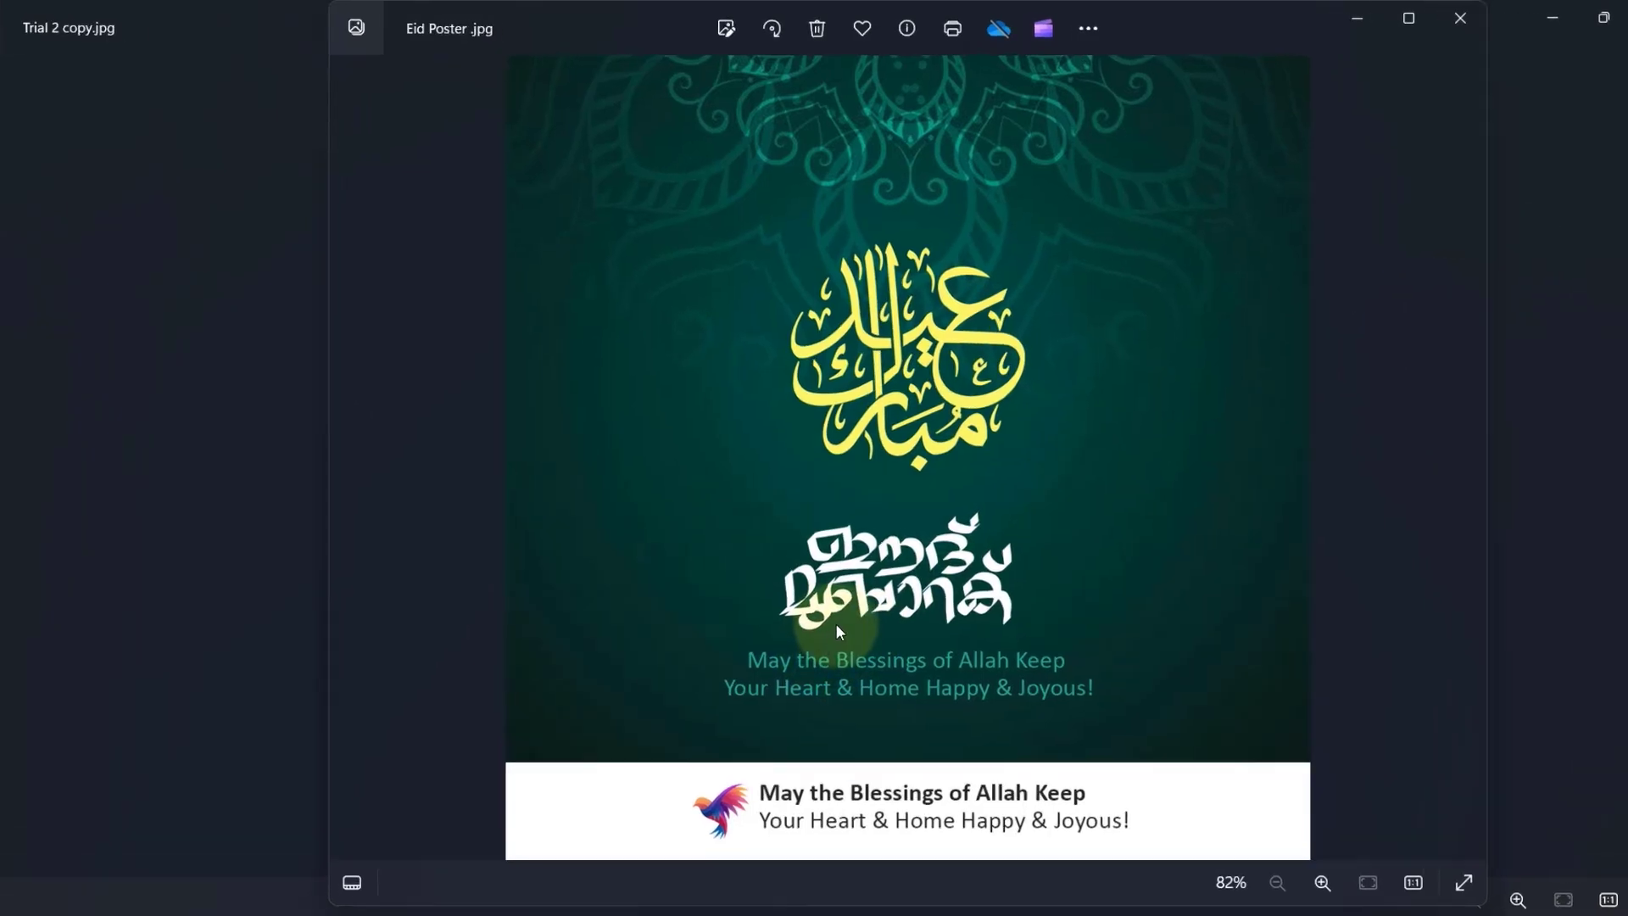
{"action": "scroll", "coordinate": [850, 581], "scroll_direction": "up", "scroll_amount": 5}
{"action": "left_click_drag", "start_coordinate": [845, 634], "coordinate": [870, 335]}
{"action": "scroll", "coordinate": [876, 462], "scroll_direction": "down", "scroll_amount": 5}
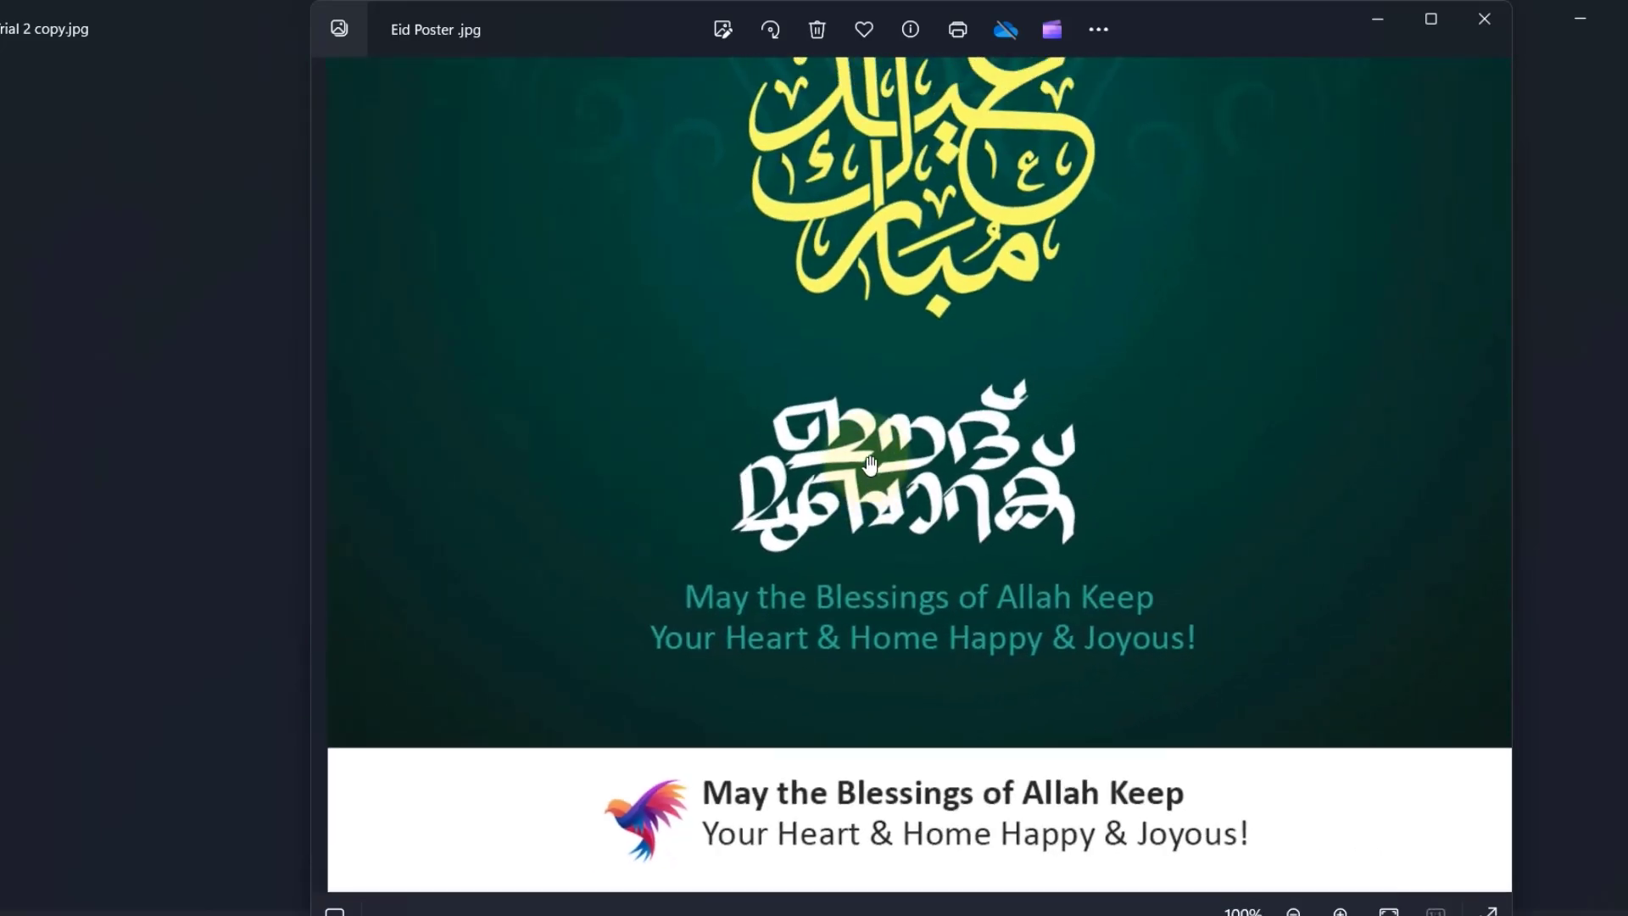